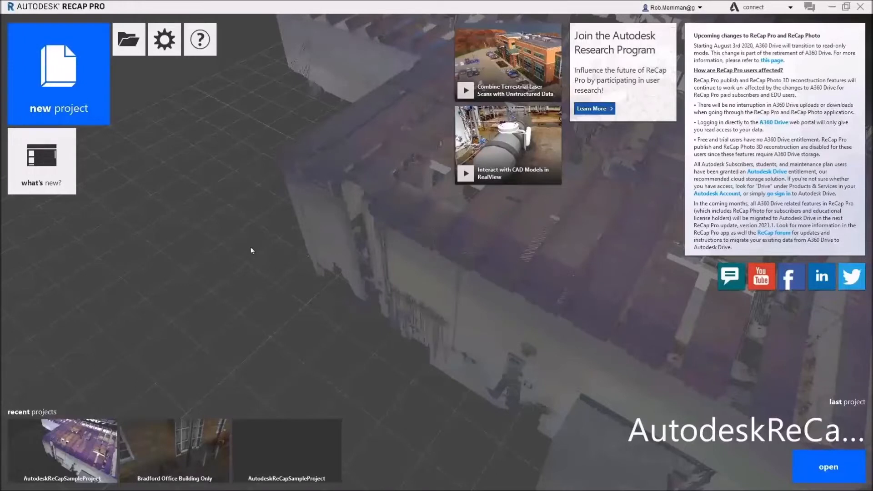
- Open the existing project AutodeskReCapSampleProject.rcp
{"action": "left_click", "coordinate": [132, 43]}
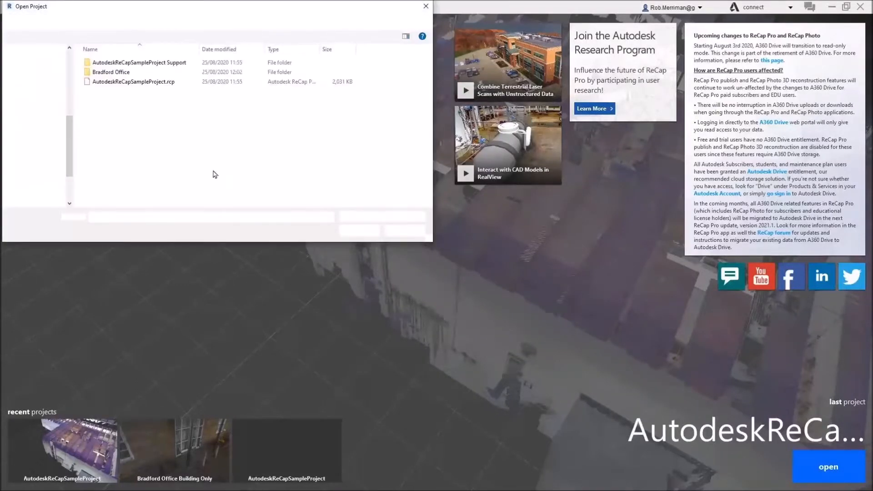
{"action": "left_click", "coordinate": [149, 83]}
{"action": "double_click", "coordinate": [139, 82]}
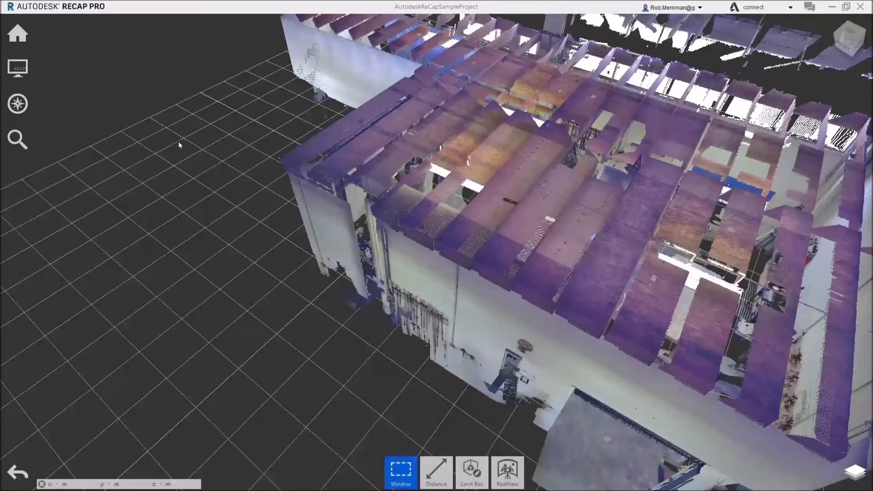
{"action": "mouse_move", "coordinate": [19, 36]}
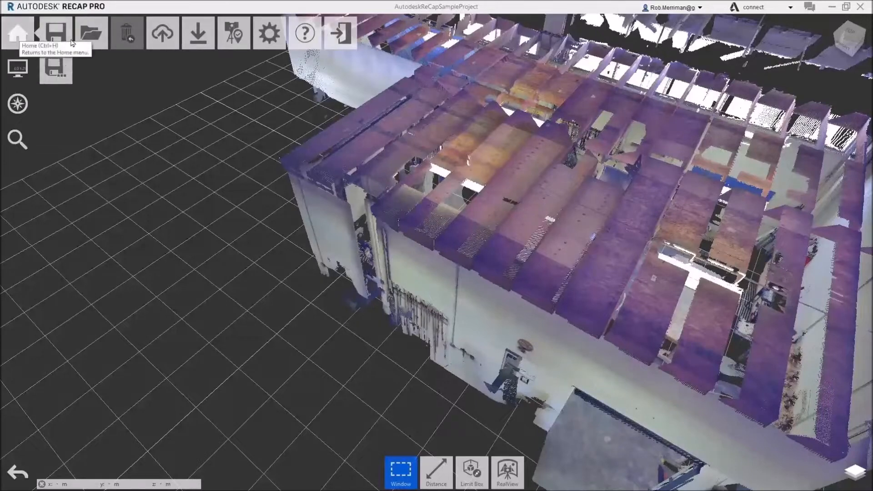
{"action": "mouse_move", "coordinate": [79, 42]}
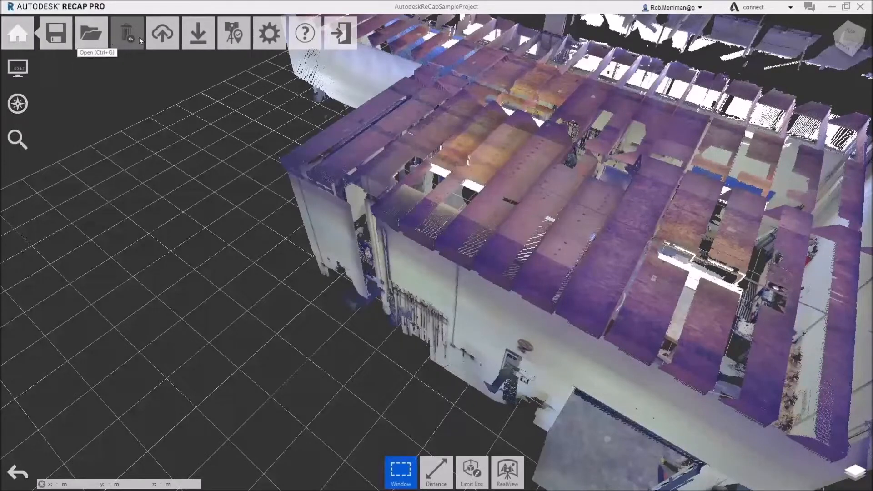
{"action": "mouse_move", "coordinate": [156, 40]}
{"action": "mouse_move", "coordinate": [194, 42]}
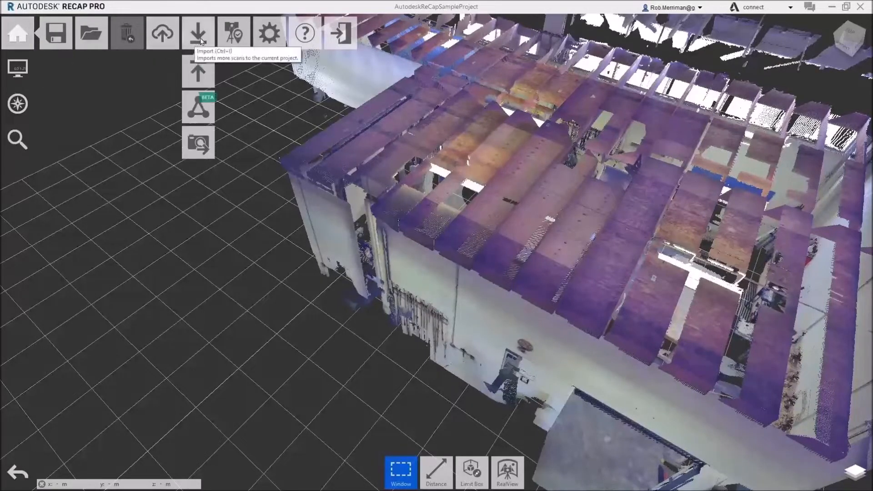
{"action": "mouse_move", "coordinate": [232, 43]}
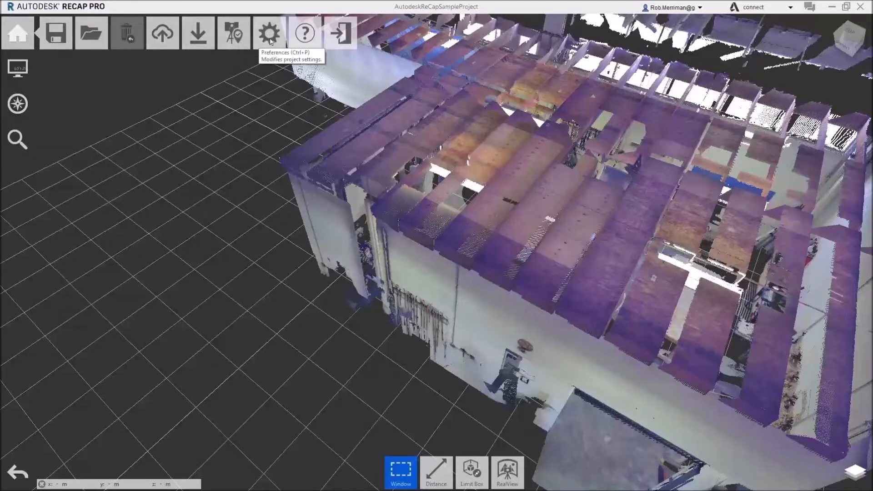
- Color the point cloud by Elevation and view the whole building from a lower angle
{"action": "mouse_move", "coordinate": [20, 74]}
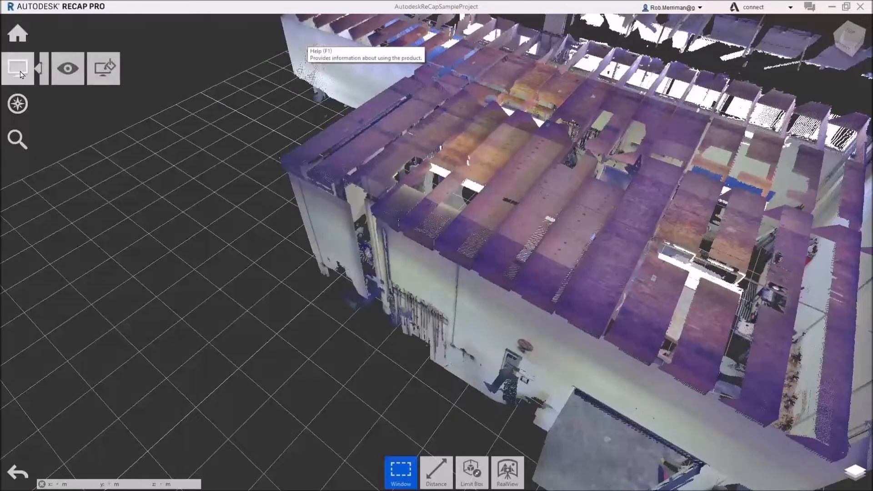
{"action": "mouse_move", "coordinate": [56, 68]}
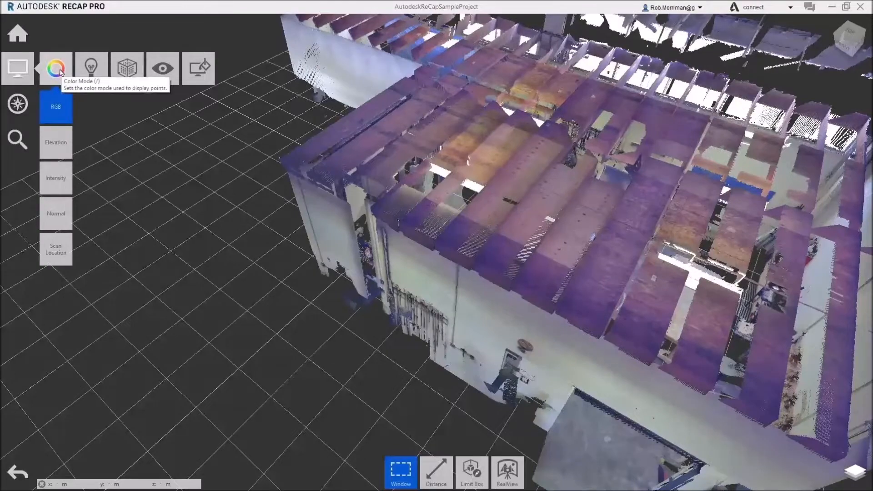
{"action": "left_click", "coordinate": [56, 142]}
{"action": "scroll", "coordinate": [172, 205], "scroll_direction": "down", "scroll_amount": 3}
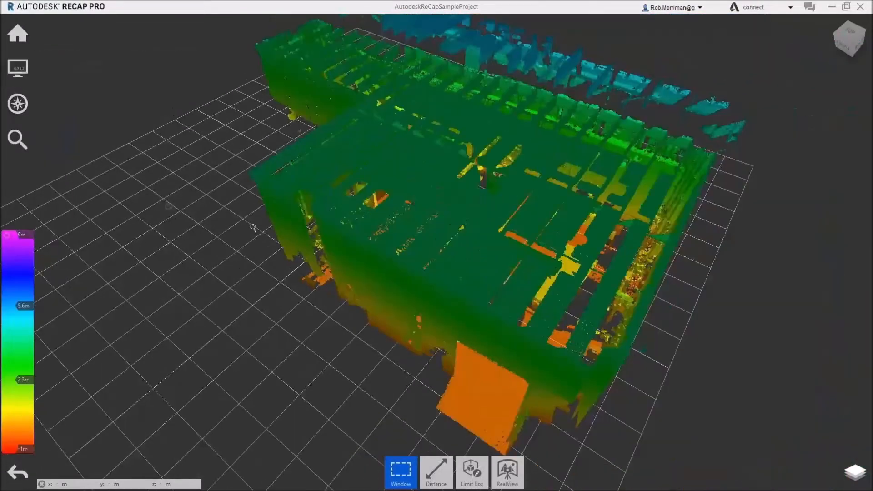
{"action": "right_click_drag", "start_coordinate": [347, 251], "coordinate": [65, 133]}
- Switch the point cloud's color mode through Intensity and Normal to Scan Location
{"action": "mouse_move", "coordinate": [18, 68]}
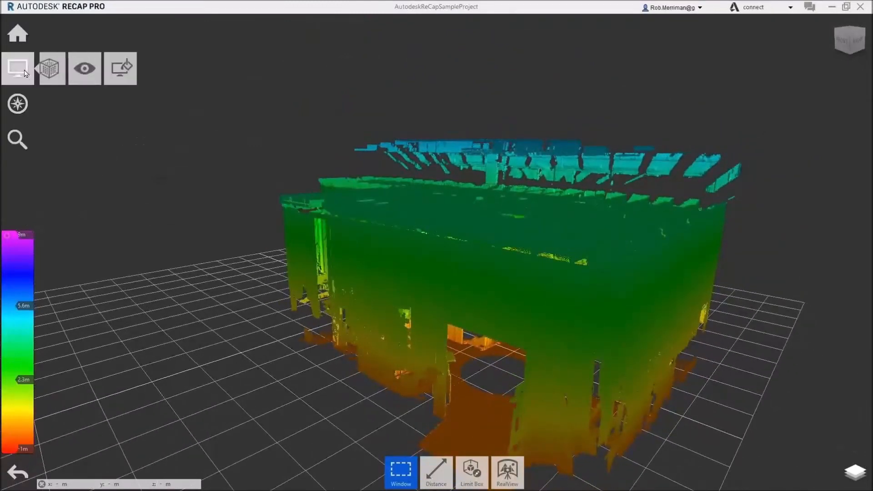
{"action": "mouse_move", "coordinate": [56, 68]}
{"action": "left_click", "coordinate": [67, 186]}
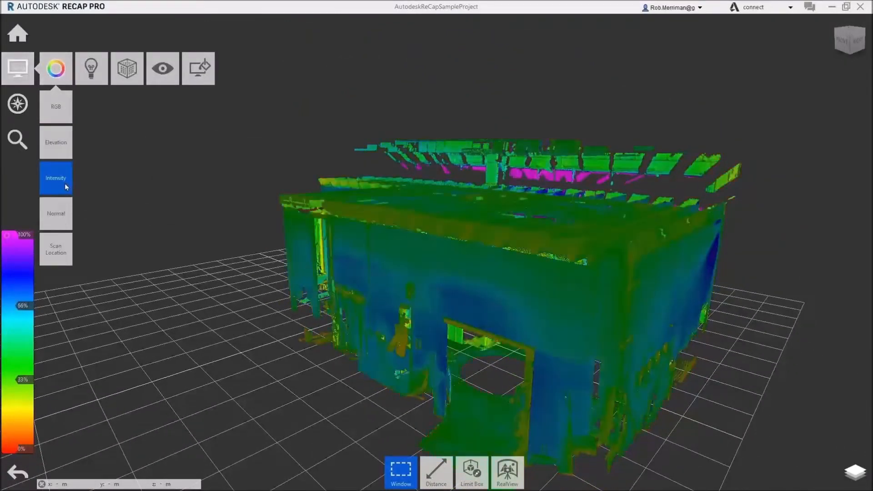
{"action": "left_click", "coordinate": [63, 213]}
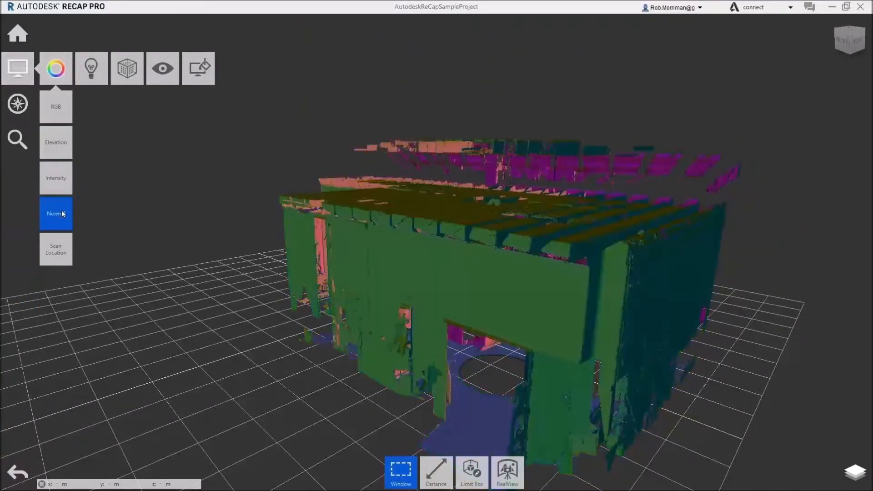
{"action": "left_click", "coordinate": [62, 242]}
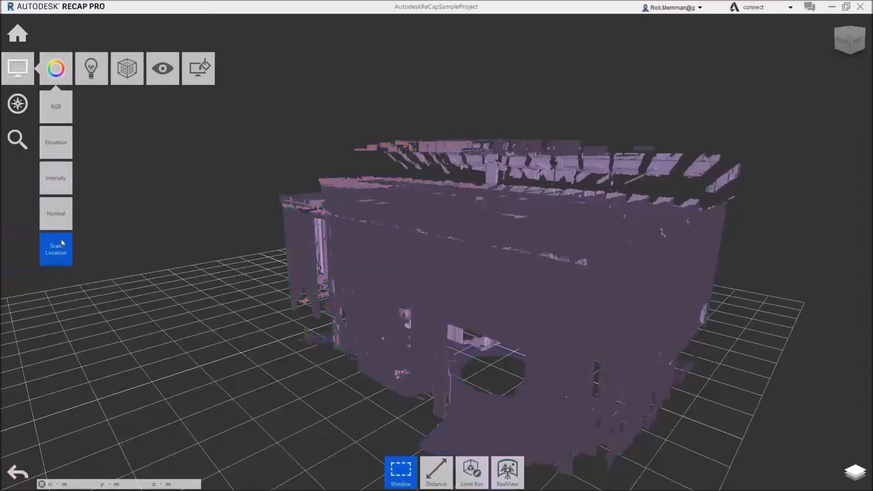
- Examine the workshop interior and preview the panorama of scan location techshop_013
{"action": "scroll", "coordinate": [500, 300], "scroll_direction": "up", "scroll_amount": 6}
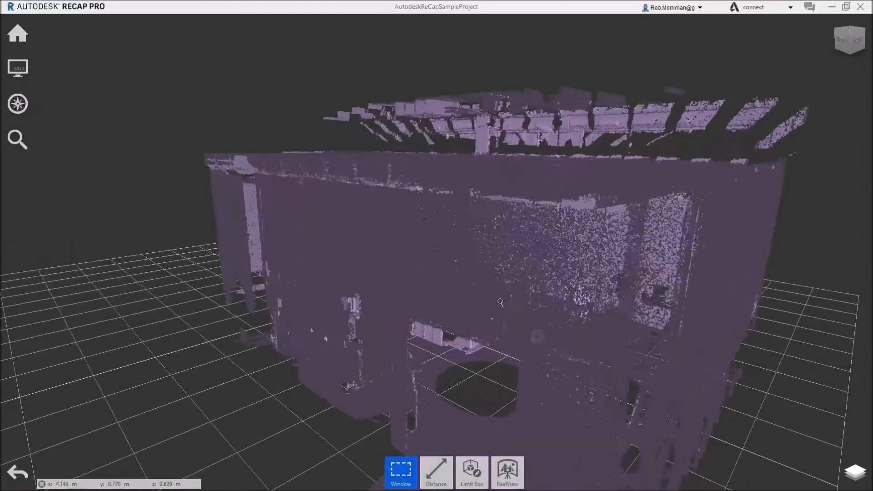
{"action": "scroll", "coordinate": [492, 242], "scroll_direction": "up", "scroll_amount": 2}
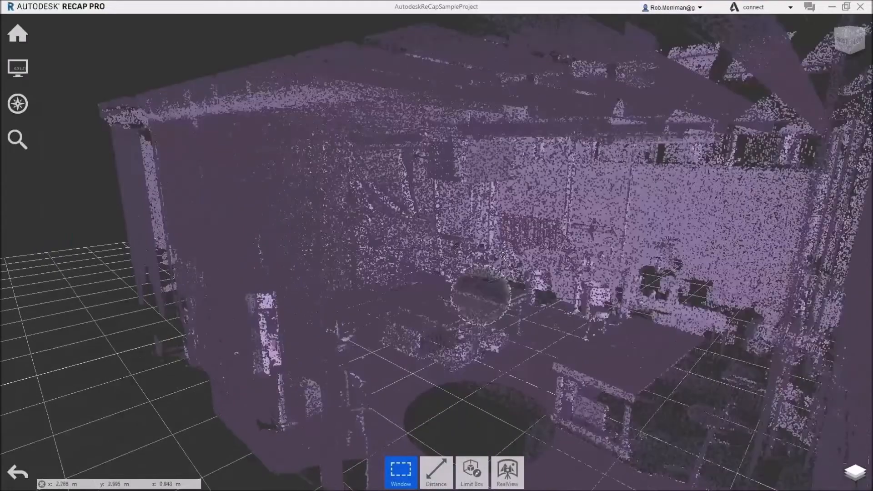
{"action": "scroll", "coordinate": [504, 259], "scroll_direction": "up", "scroll_amount": 2}
{"action": "scroll", "coordinate": [513, 267], "scroll_direction": "up", "scroll_amount": 6}
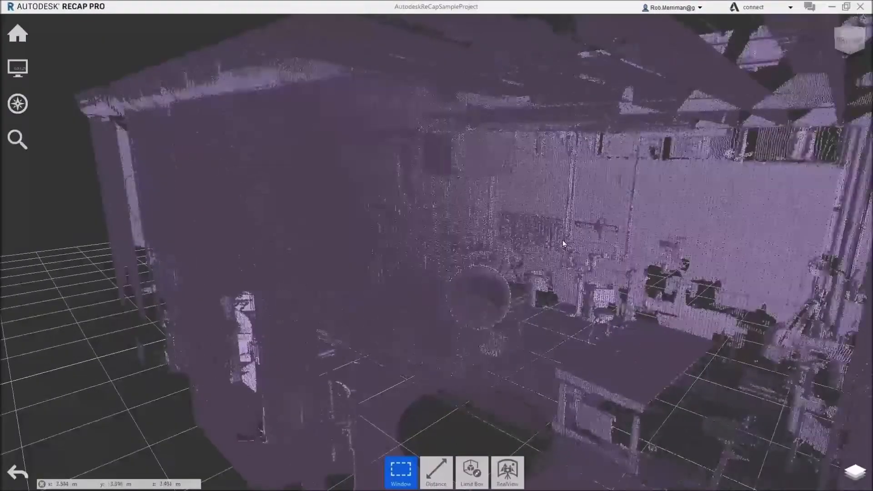
{"action": "scroll", "coordinate": [488, 283], "scroll_direction": "up", "scroll_amount": 5}
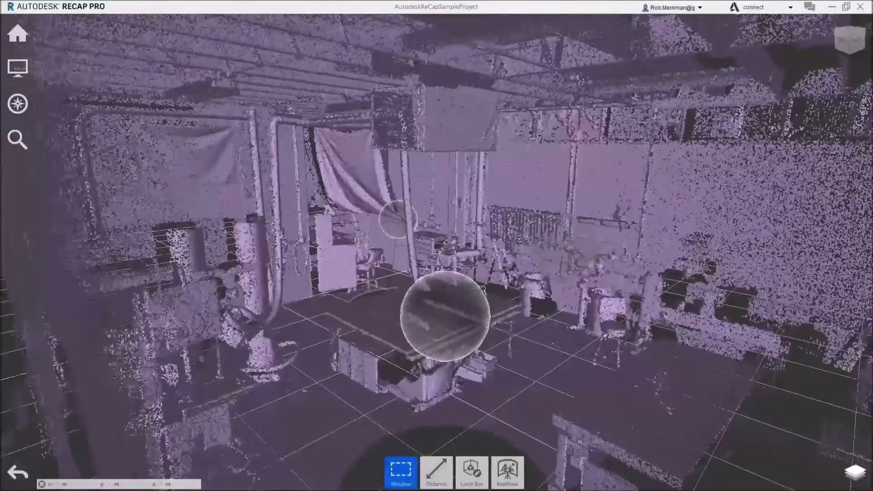
{"action": "scroll", "coordinate": [510, 285], "scroll_direction": "up", "scroll_amount": 6}
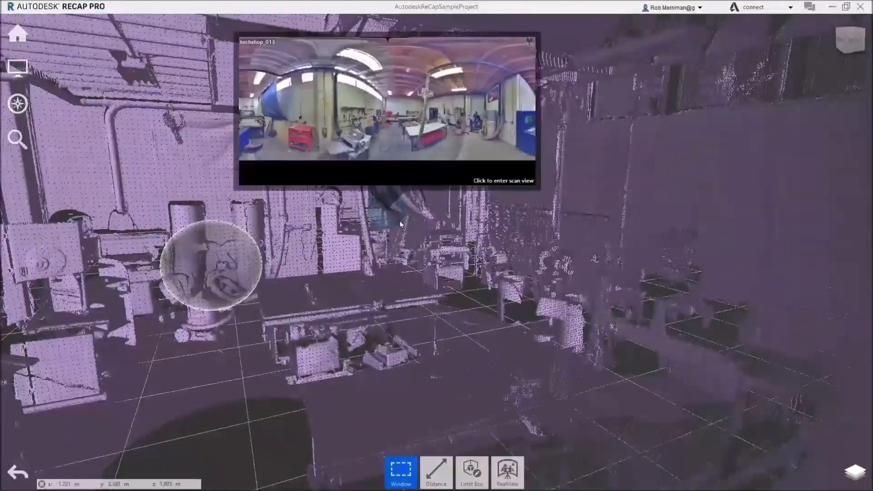
{"action": "mouse_move", "coordinate": [251, 255]}
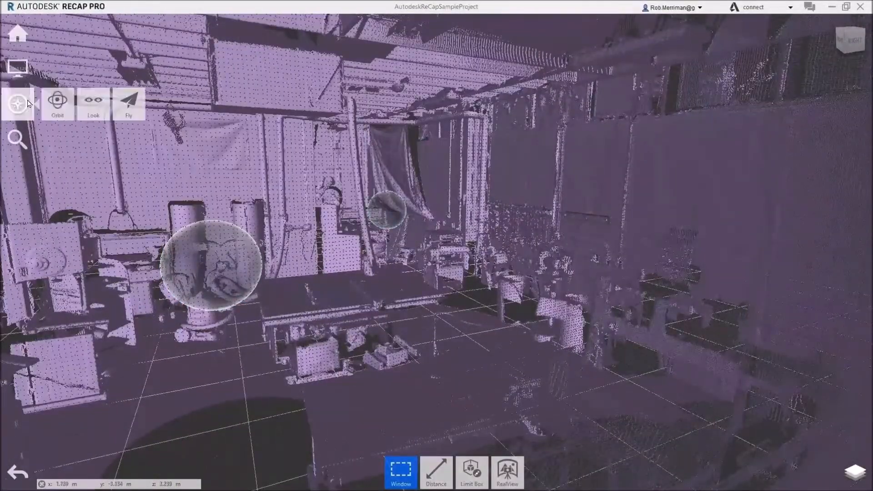
- Set the point cloud's color mode to RGB
{"action": "mouse_move", "coordinate": [13, 71]}
{"action": "mouse_move", "coordinate": [56, 68]}
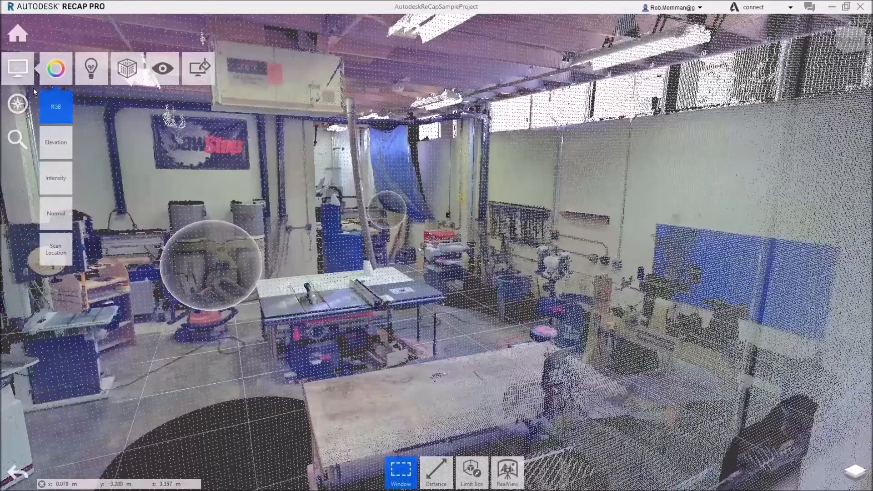
{"action": "left_click", "coordinate": [56, 107]}
- Reduce the point display size to 1
{"action": "mouse_move", "coordinate": [91, 68]}
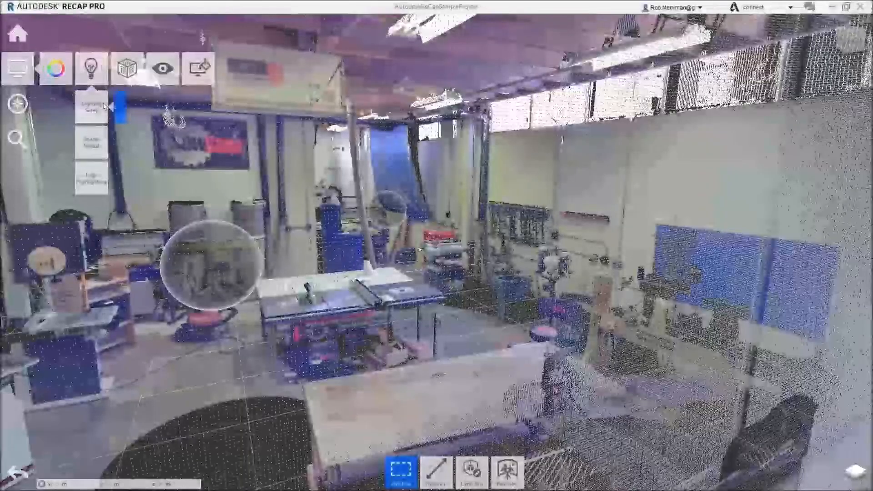
{"action": "mouse_move", "coordinate": [97, 147]}
{"action": "mouse_move", "coordinate": [127, 86]}
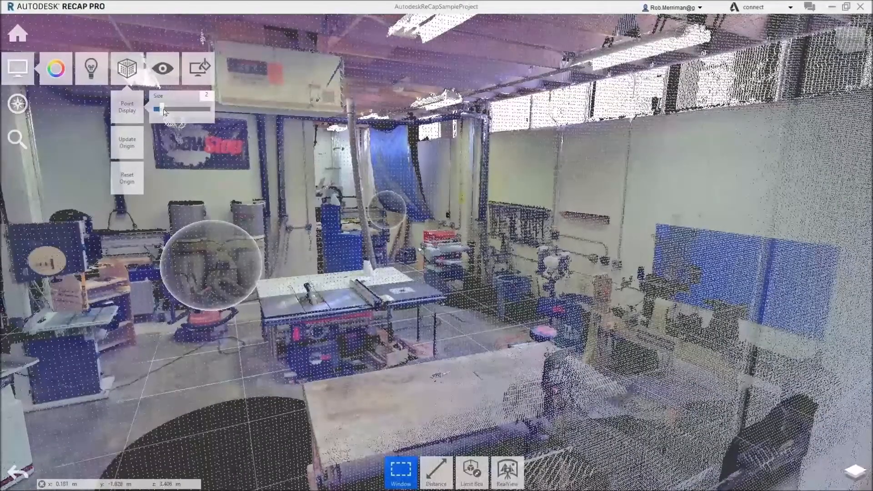
{"action": "left_click_drag", "start_coordinate": [164, 113], "coordinate": [158, 111]}
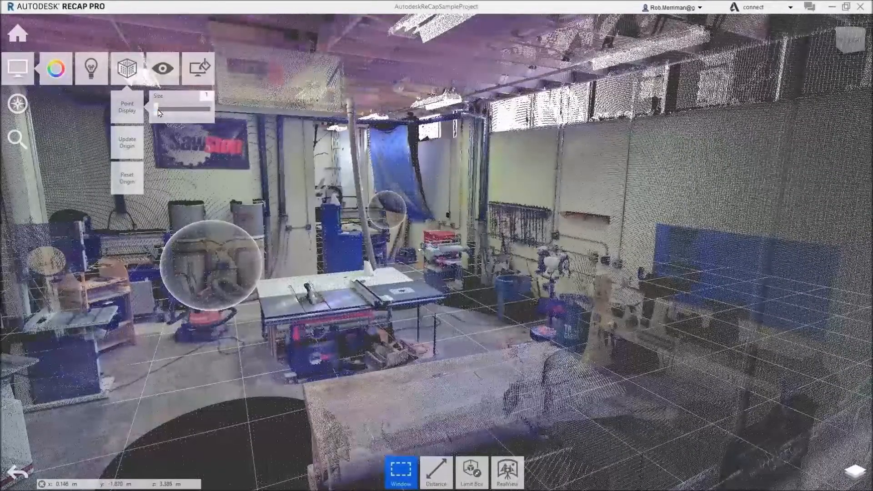
{"action": "mouse_move", "coordinate": [168, 75]}
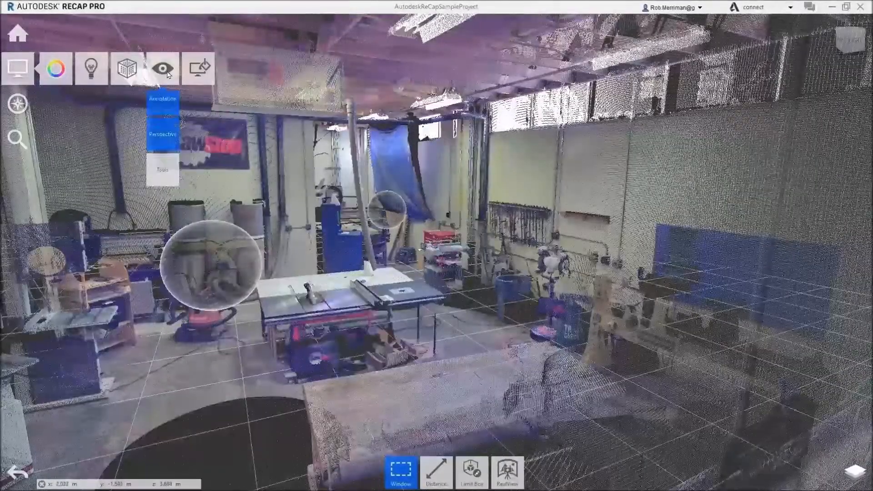
{"action": "mouse_move", "coordinate": [168, 122]}
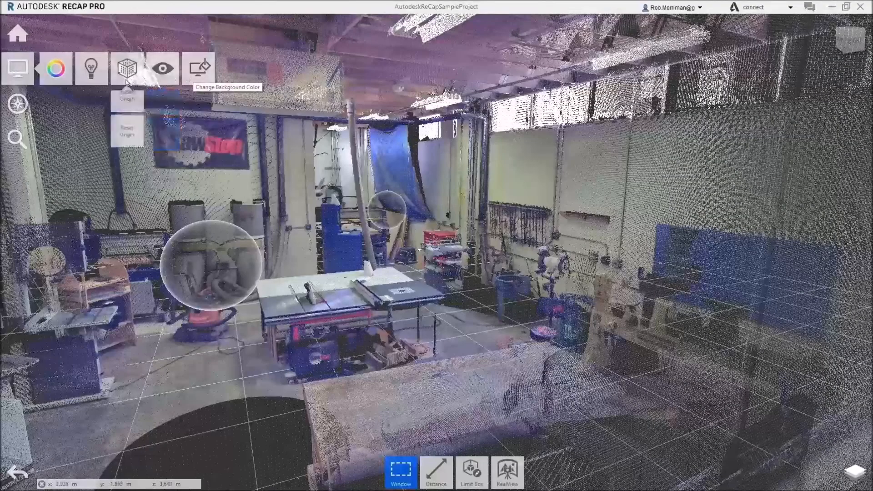
{"action": "mouse_move", "coordinate": [26, 115]}
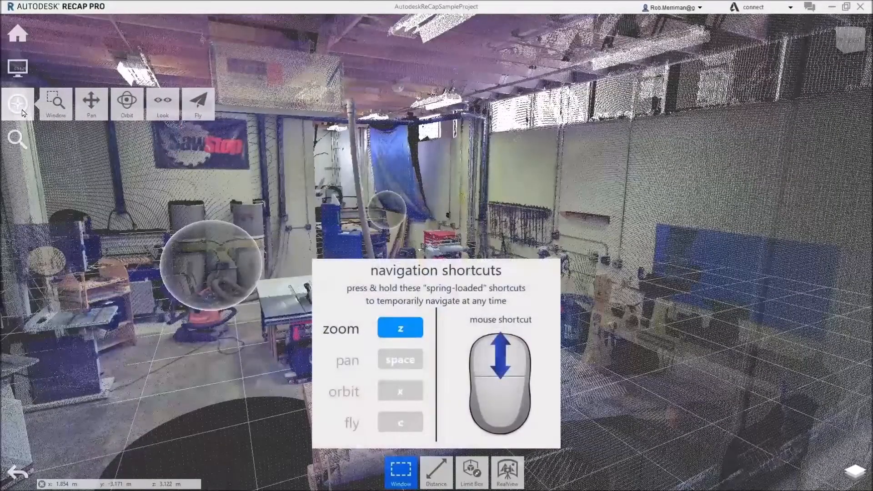
{"action": "mouse_move", "coordinate": [90, 112]}
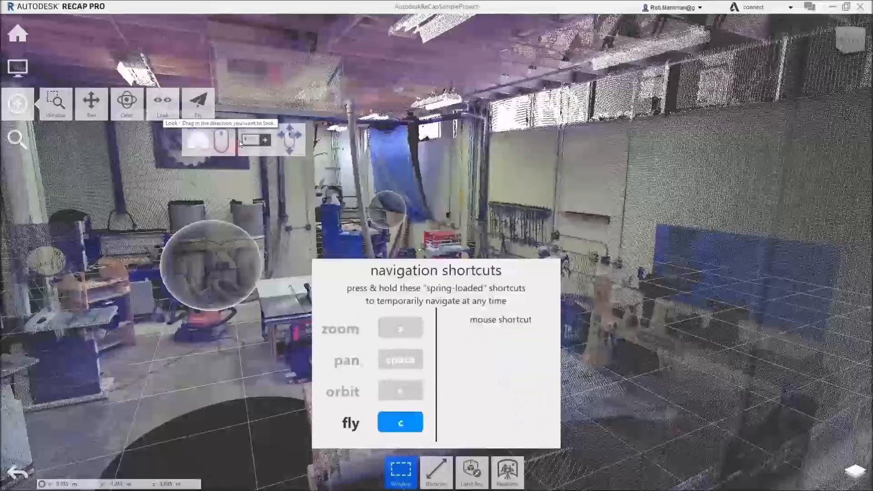
- Look around the workshop interior with the Look tool and return to the home view of the building's exterior
{"action": "left_click", "coordinate": [163, 112]}
{"action": "left_click_drag", "start_coordinate": [403, 206], "coordinate": [485, 213]}
{"action": "scroll", "coordinate": [485, 212], "scroll_direction": "down", "scroll_amount": 10}
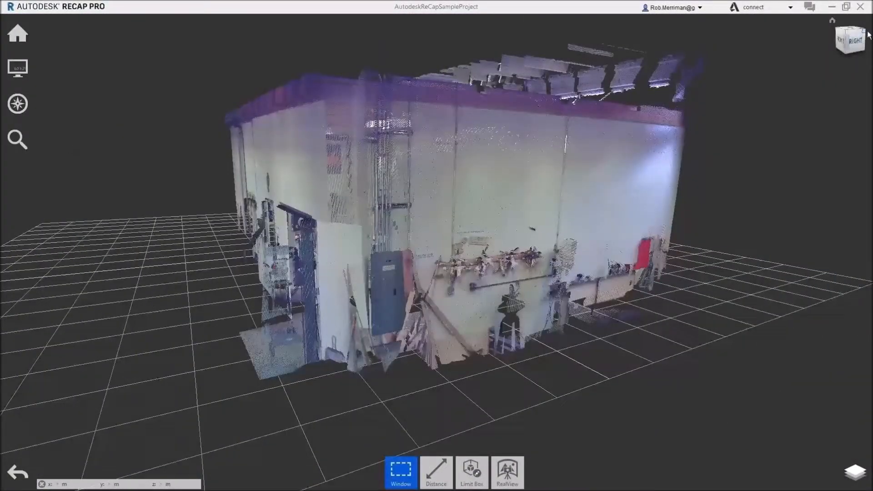
{"action": "left_click", "coordinate": [833, 23]}
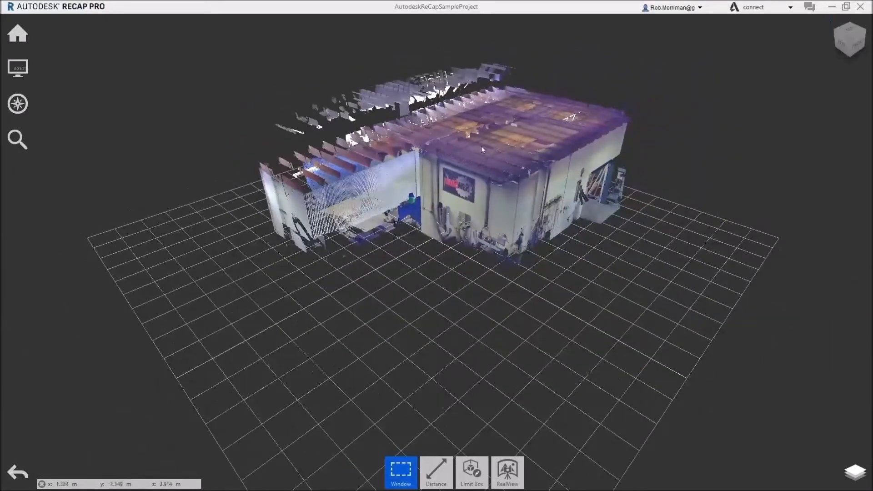
{"action": "left_click_drag", "start_coordinate": [460, 55], "coordinate": [364, 181]}
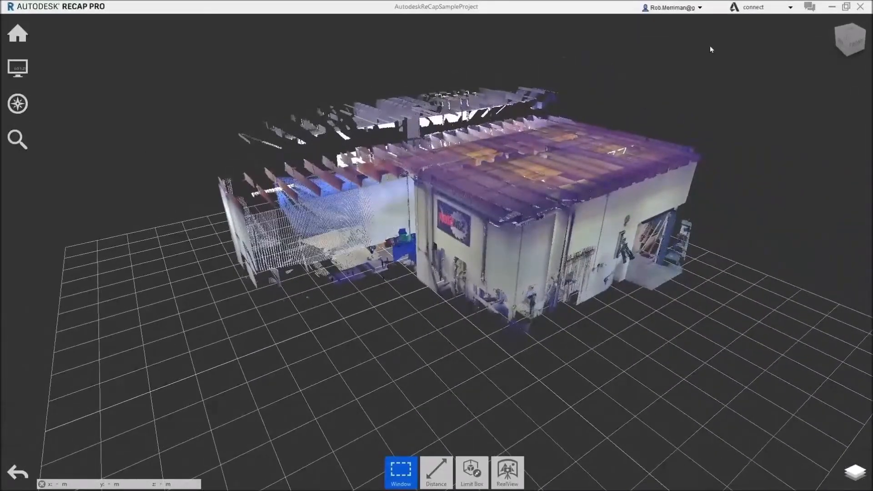
- Review the scan locations techshop_012 and techshop_013 in the project navigator, leaving the list collapsed
{"action": "left_click", "coordinate": [845, 464]}
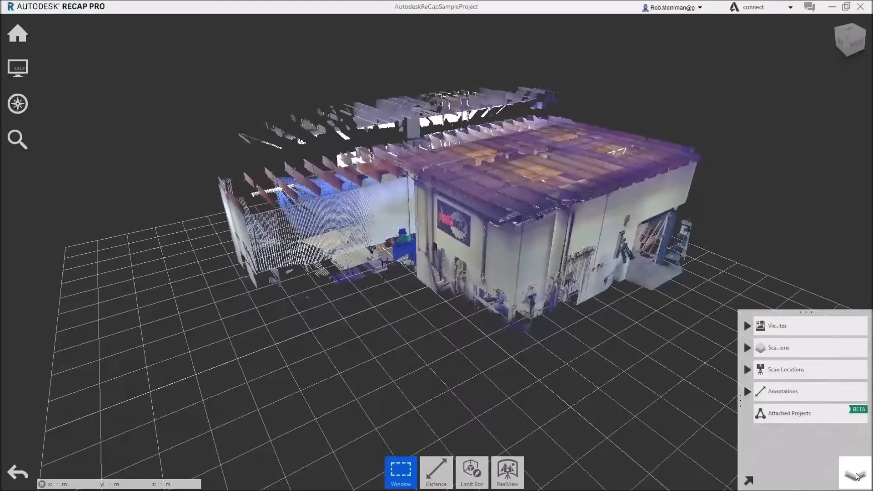
{"action": "left_click", "coordinate": [748, 370]}
{"action": "mouse_move", "coordinate": [846, 396]}
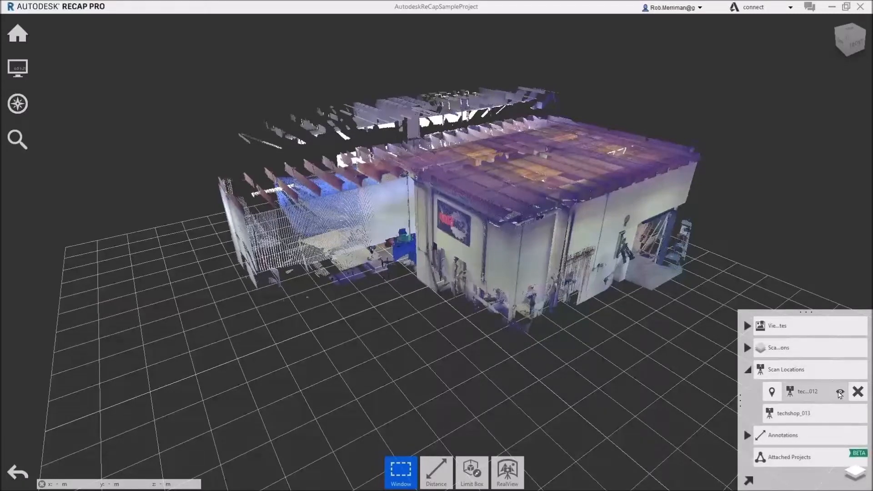
{"action": "mouse_move", "coordinate": [844, 418]}
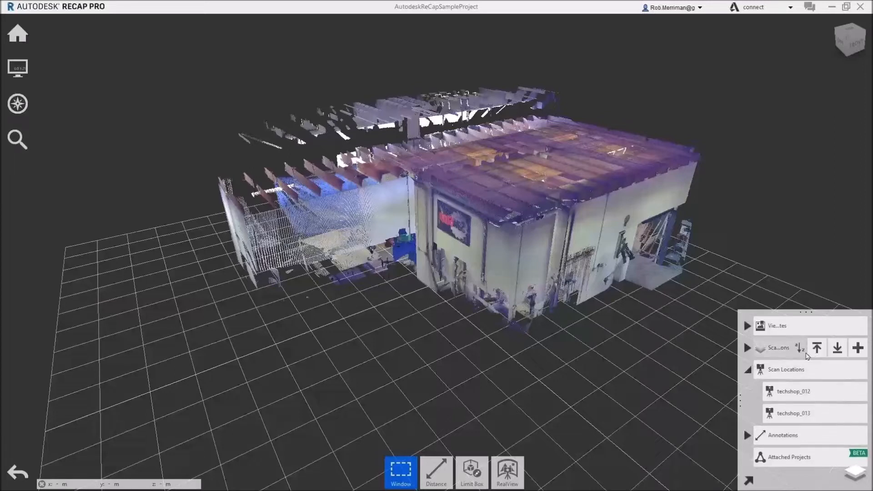
{"action": "left_click", "coordinate": [749, 371]}
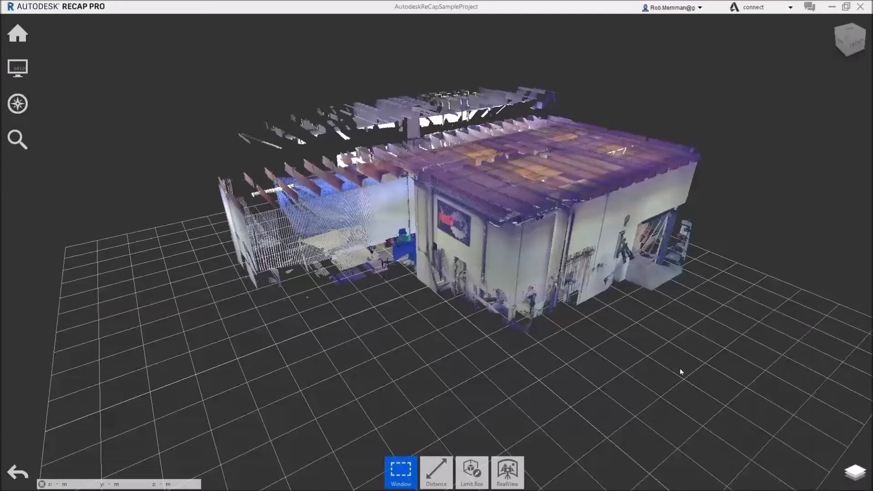
{"action": "mouse_move", "coordinate": [410, 467]}
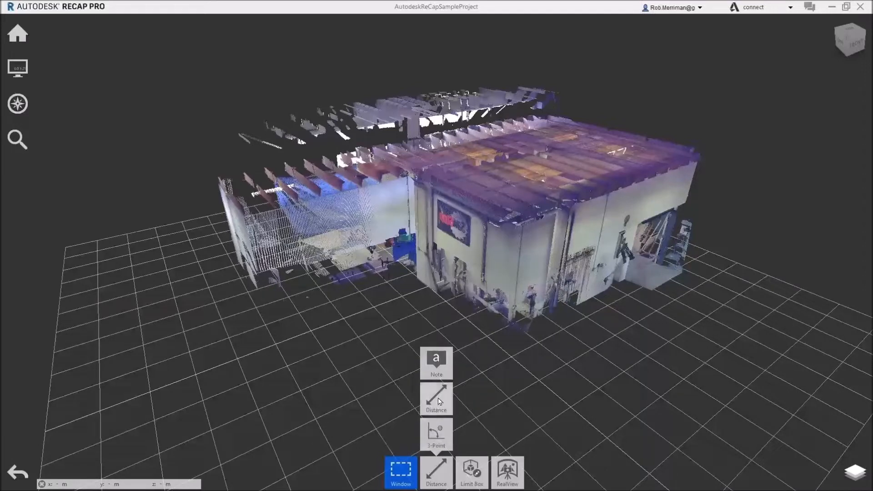
- Review the annotation, limit box and RealView tools and examine the workshop interior from several sides around the table saw
{"action": "mouse_move", "coordinate": [442, 438]}
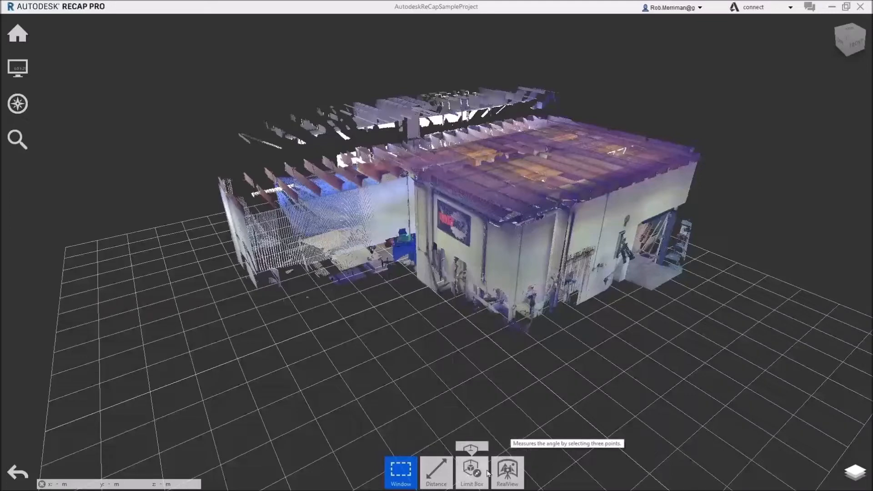
{"action": "mouse_move", "coordinate": [483, 476]}
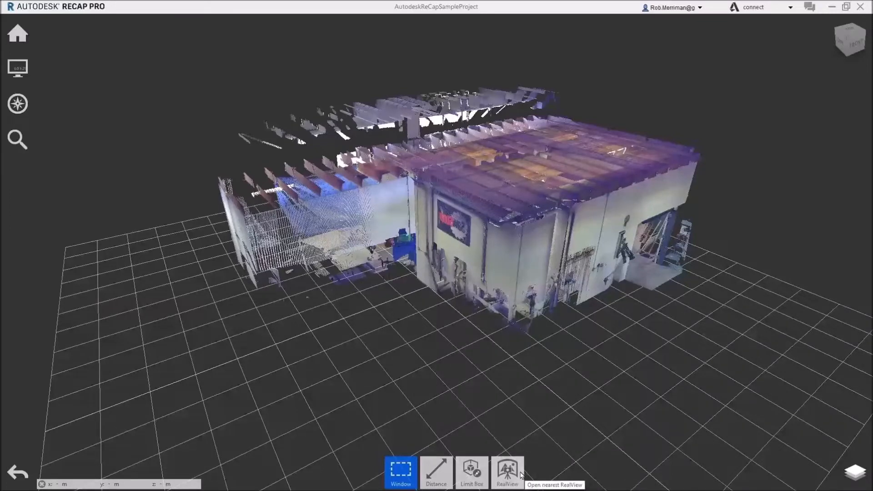
{"action": "scroll", "coordinate": [615, 246], "scroll_direction": "up", "scroll_amount": 3}
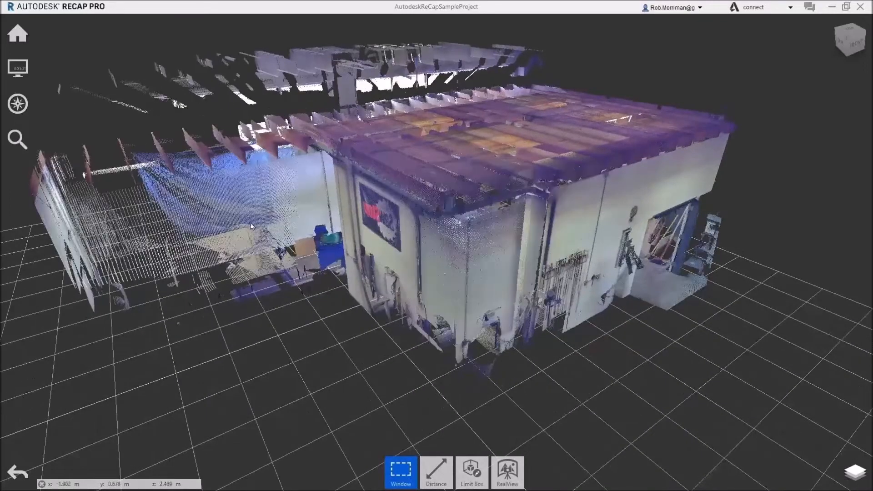
{"action": "scroll", "coordinate": [207, 196], "scroll_direction": "up", "scroll_amount": 1}
{"action": "scroll", "coordinate": [207, 195], "scroll_direction": "up", "scroll_amount": 3}
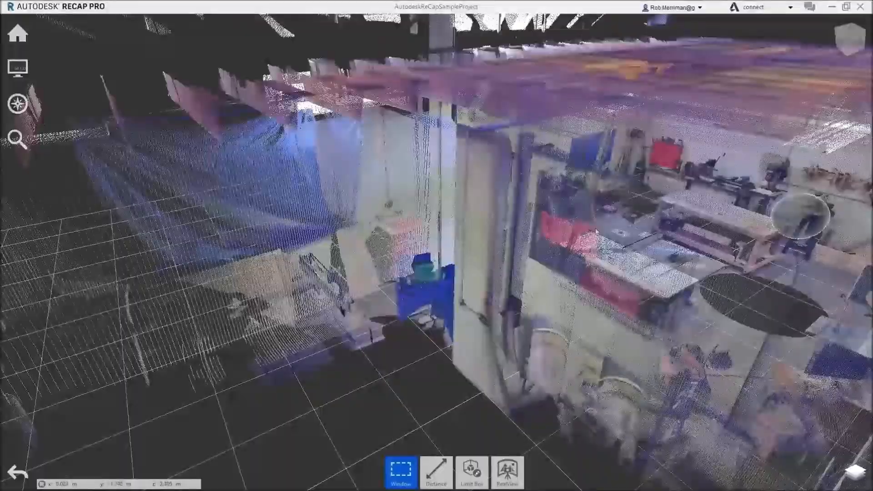
{"action": "scroll", "coordinate": [627, 213], "scroll_direction": "up", "scroll_amount": 1}
{"action": "scroll", "coordinate": [636, 205], "scroll_direction": "up", "scroll_amount": 2}
{"action": "scroll", "coordinate": [655, 209], "scroll_direction": "up", "scroll_amount": 2}
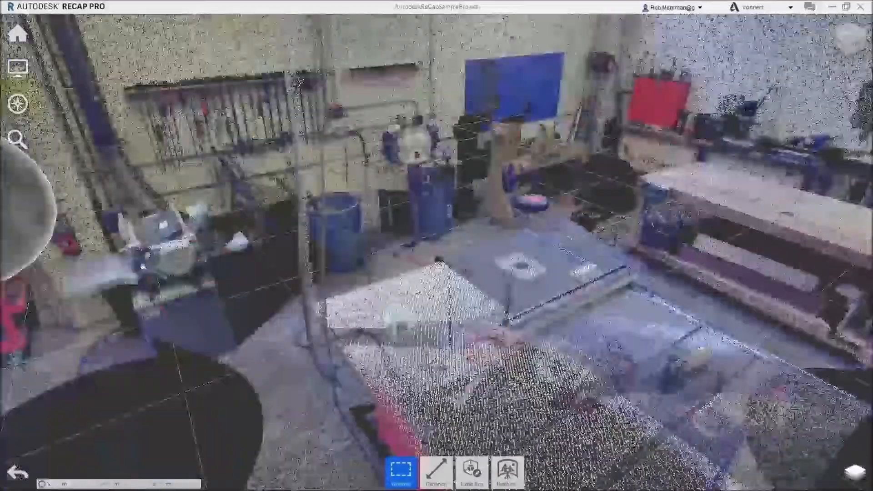
{"action": "scroll", "coordinate": [455, 232], "scroll_direction": "down", "scroll_amount": 5}
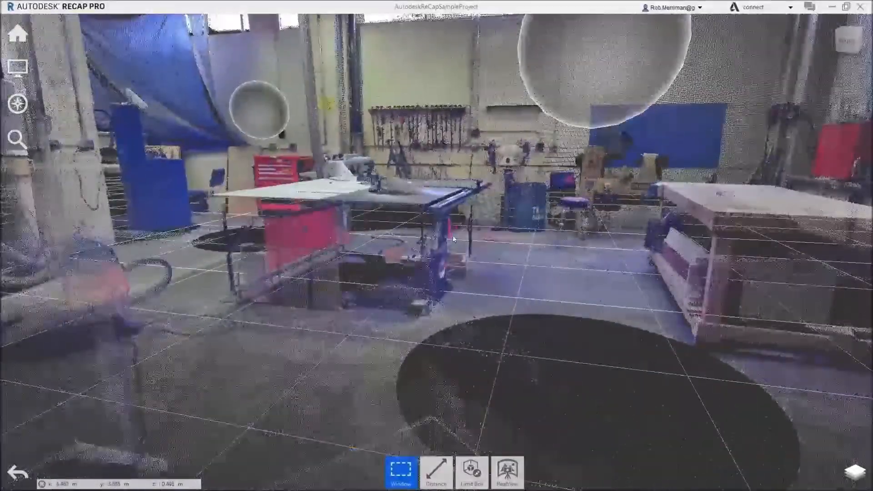
{"action": "scroll", "coordinate": [647, 140], "scroll_direction": "up", "scroll_amount": 6}
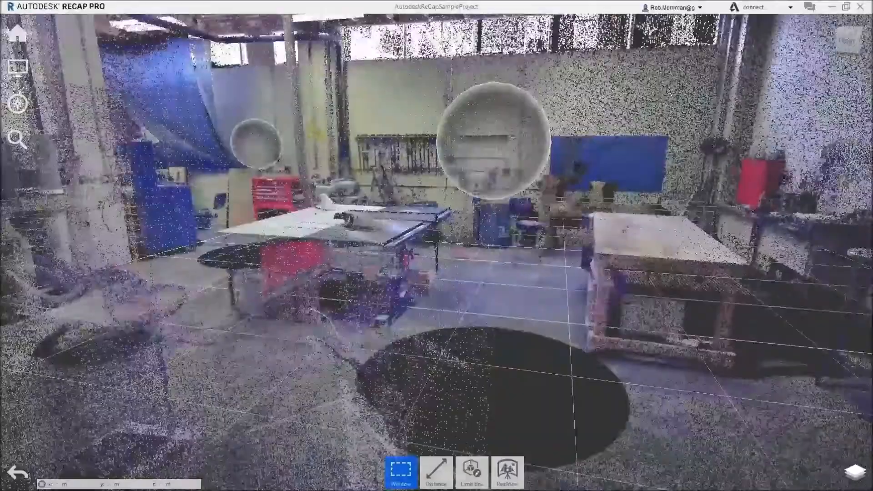
{"action": "scroll", "coordinate": [493, 78], "scroll_direction": "up", "scroll_amount": 4}
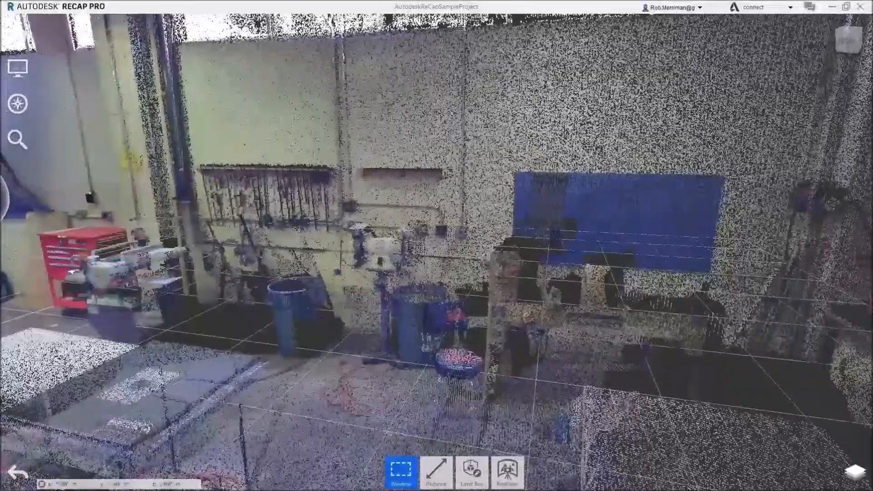
{"action": "middle_click_drag", "start_coordinate": [500, 198], "coordinate": [462, 201], "text": "shift"}
{"action": "scroll", "coordinate": [686, 249], "scroll_direction": "down", "scroll_amount": 5}
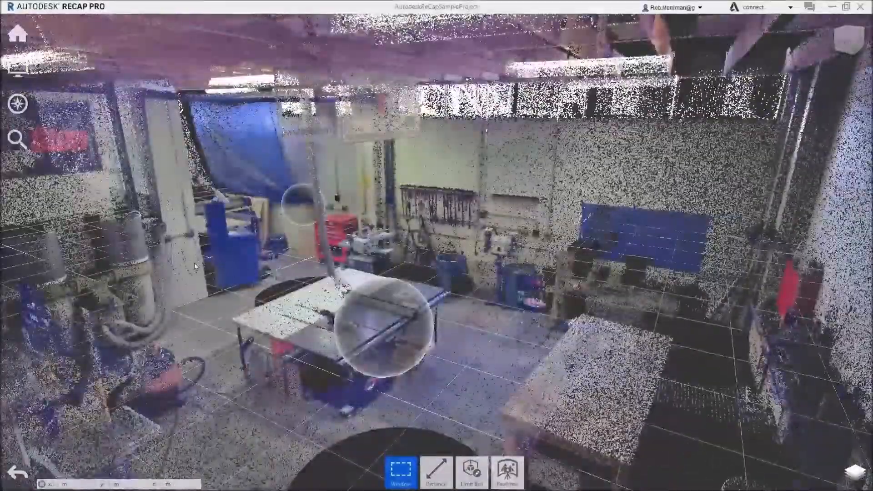
{"action": "scroll", "coordinate": [370, 166], "scroll_direction": "up", "scroll_amount": 8}
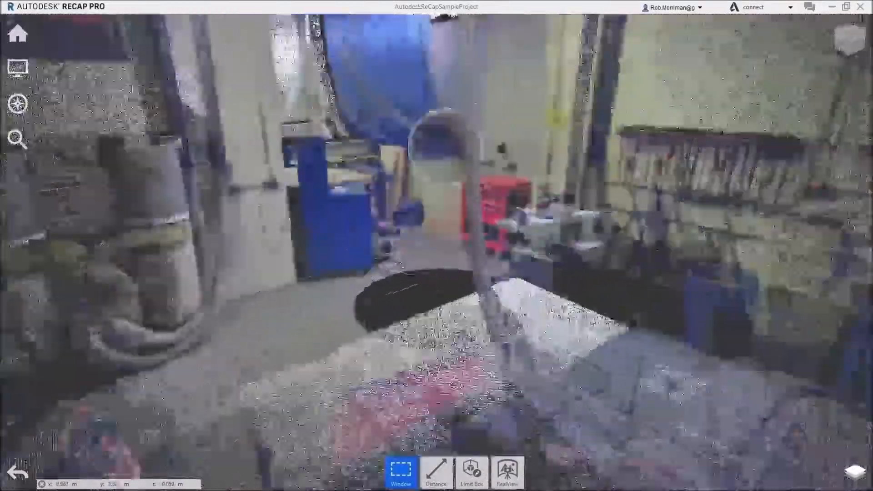
{"action": "middle_click_drag", "start_coordinate": [399, 265], "coordinate": [132, 267], "text": "shift"}
{"action": "scroll", "coordinate": [521, 270], "scroll_direction": "down", "scroll_amount": 5}
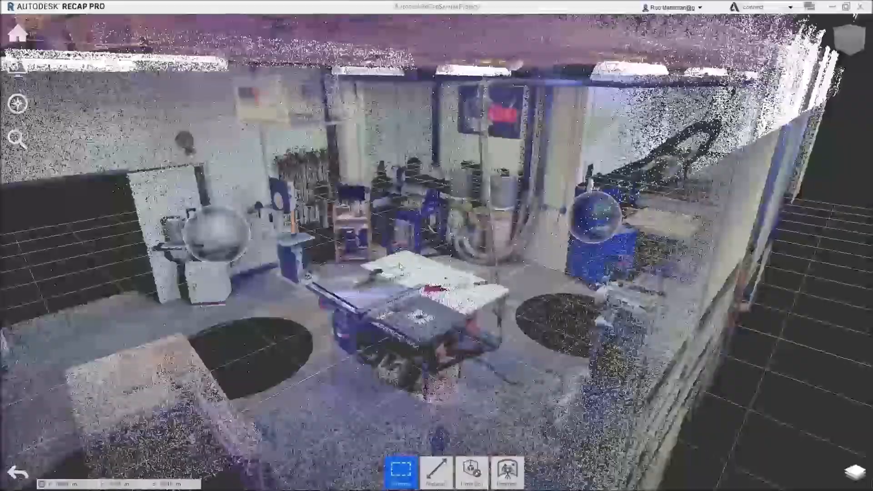
{"action": "scroll", "coordinate": [234, 354], "scroll_direction": "up", "scroll_amount": 5}
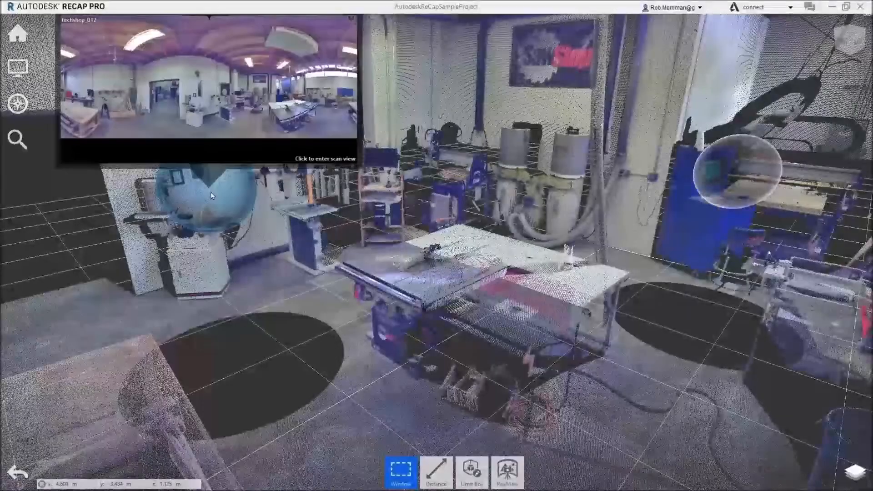
- Preview the panorama of scan location techshop_012 and that of the scan location by the blue cabinet
{"action": "left_click", "coordinate": [211, 192]}
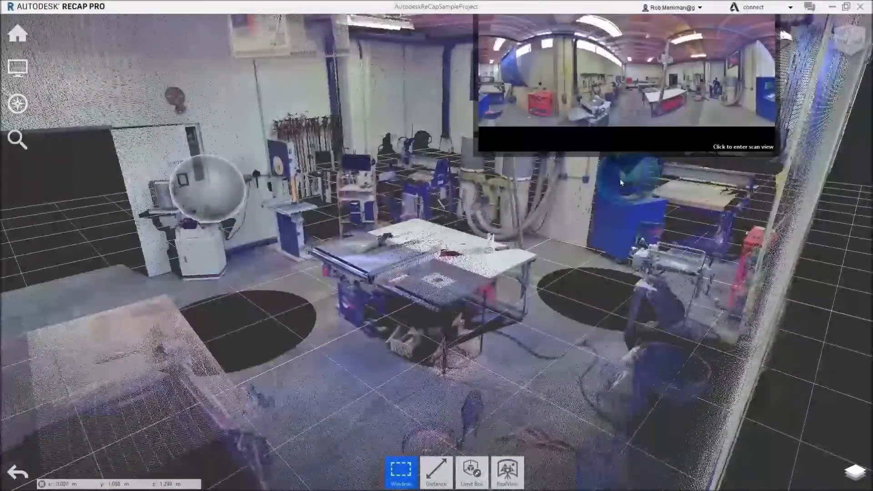
{"action": "mouse_move", "coordinate": [225, 200]}
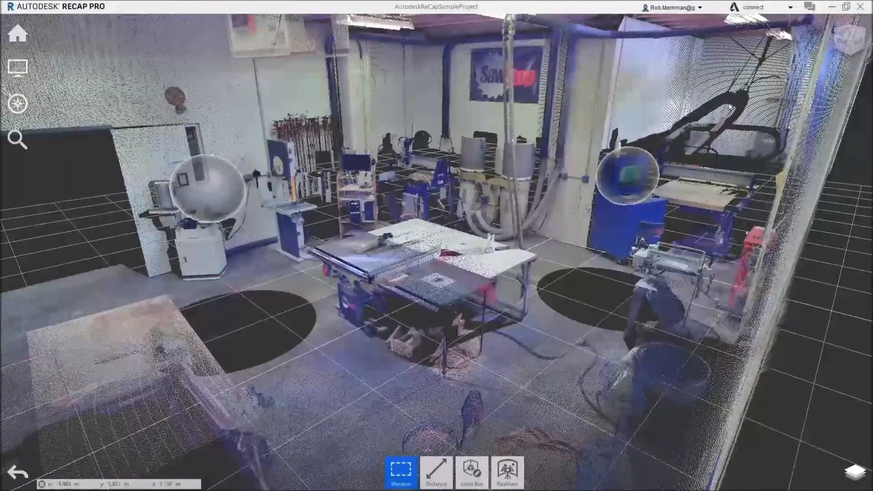
{"action": "scroll", "coordinate": [715, 106], "scroll_direction": "up", "scroll_amount": 6}
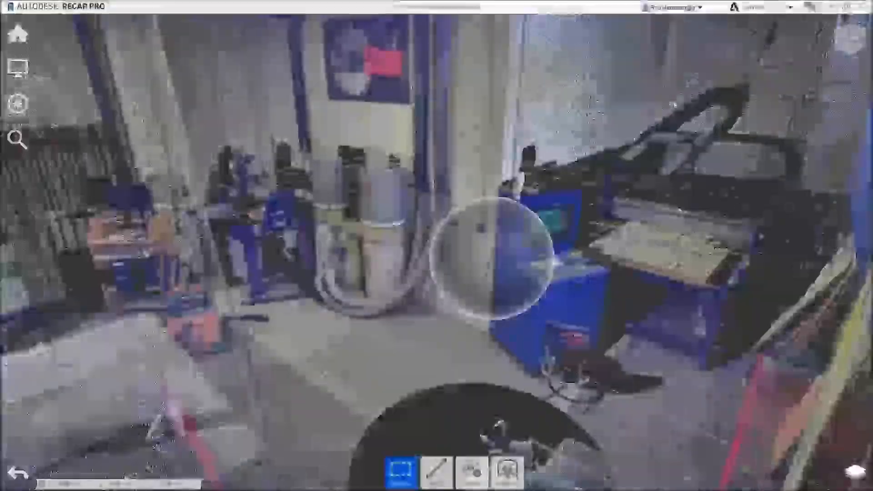
{"action": "scroll", "coordinate": [689, 125], "scroll_direction": "down", "scroll_amount": 8}
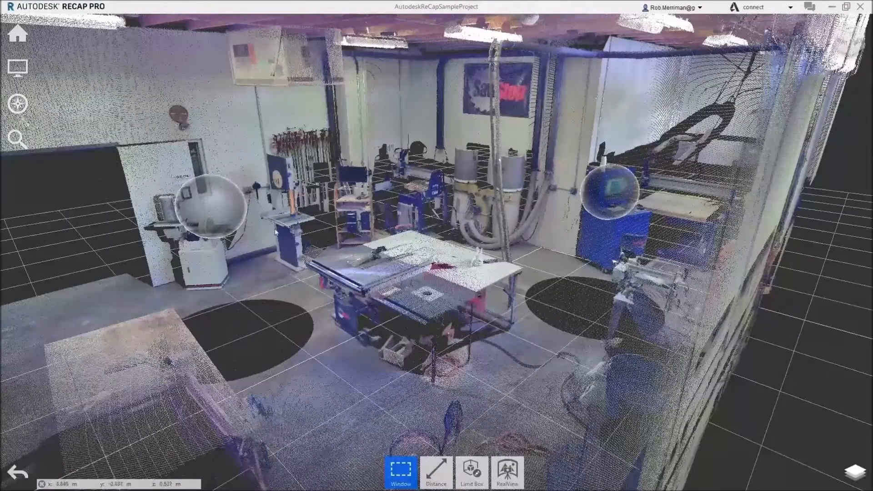
- Enter the scan view of techshop_012 and look around from the band saw to the SawStop banner and table saw
{"action": "left_click", "coordinate": [221, 218]}
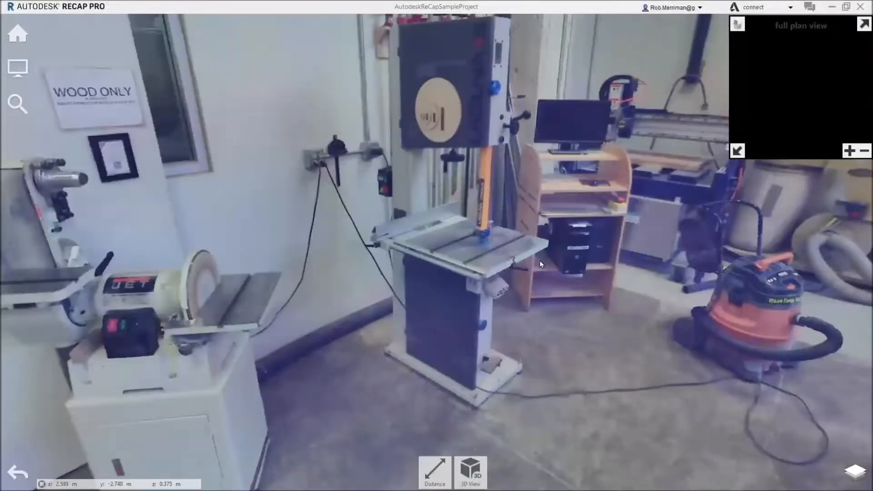
{"action": "left_click_drag", "start_coordinate": [539, 261], "coordinate": [104, 318]}
{"action": "left_click_drag", "start_coordinate": [541, 175], "coordinate": [146, 255]}
{"action": "left_click_drag", "start_coordinate": [668, 191], "coordinate": [731, 187]}
{"action": "left_click_drag", "start_coordinate": [459, 245], "coordinate": [515, 229]}
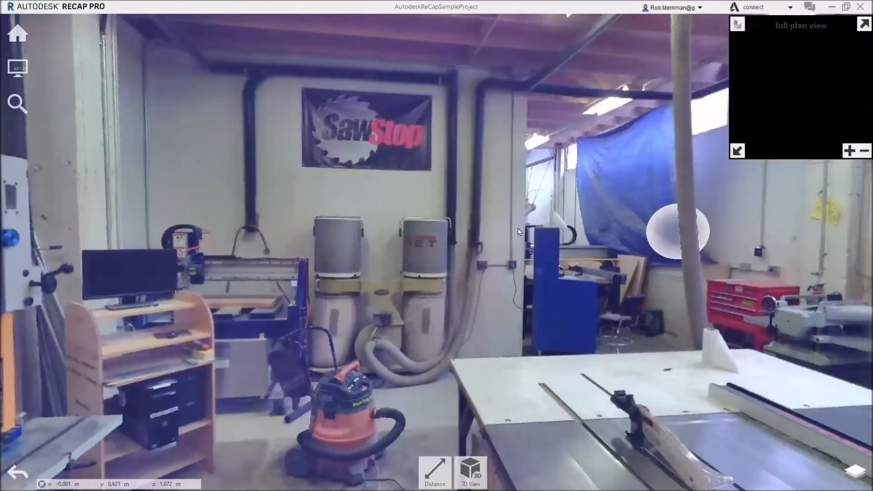
- Return from the scan view to the 3D view and look at the workshop from the SawStop banner to the tool wall
{"action": "left_click", "coordinate": [477, 475]}
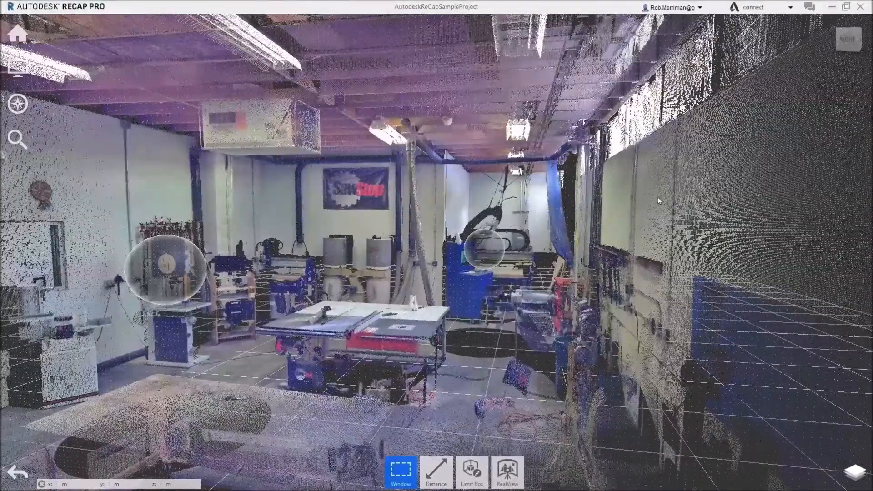
{"action": "scroll", "coordinate": [447, 224], "scroll_direction": "down", "scroll_amount": 4}
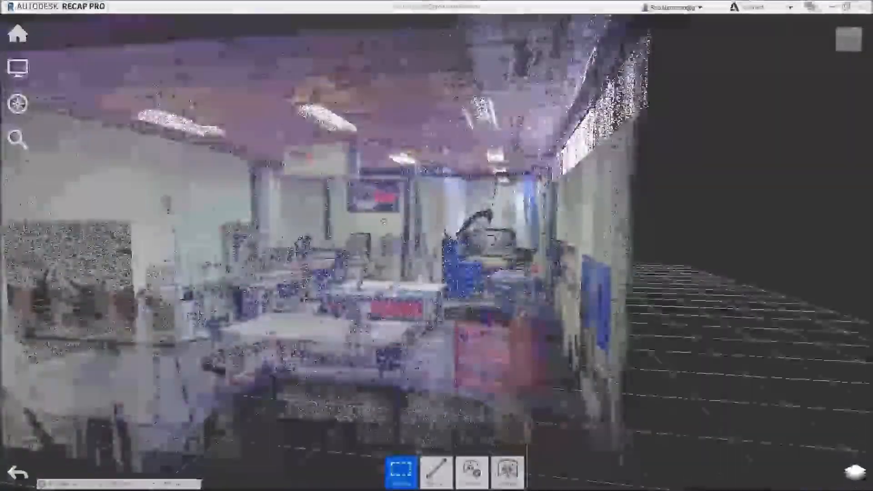
{"action": "scroll", "coordinate": [396, 227], "scroll_direction": "up", "scroll_amount": 5}
{"action": "right_click_drag", "start_coordinate": [397, 227], "coordinate": [701, 190]}
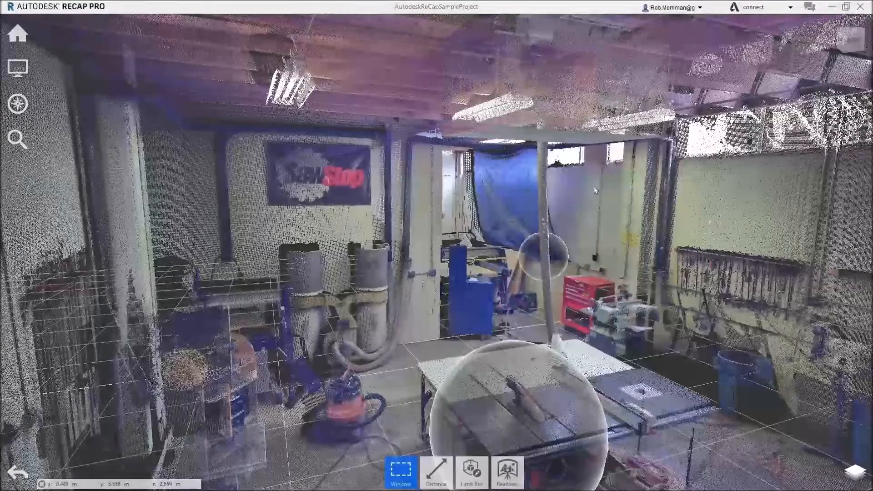
- Start a Plane selection and pick points on the workshop floor on both sides of the table saw and behind it
{"action": "mouse_move", "coordinate": [401, 475]}
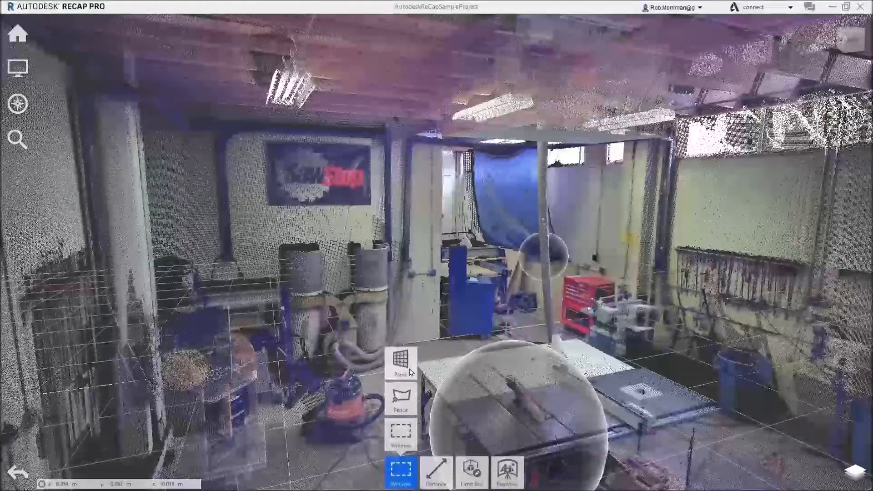
{"action": "left_click", "coordinate": [401, 364]}
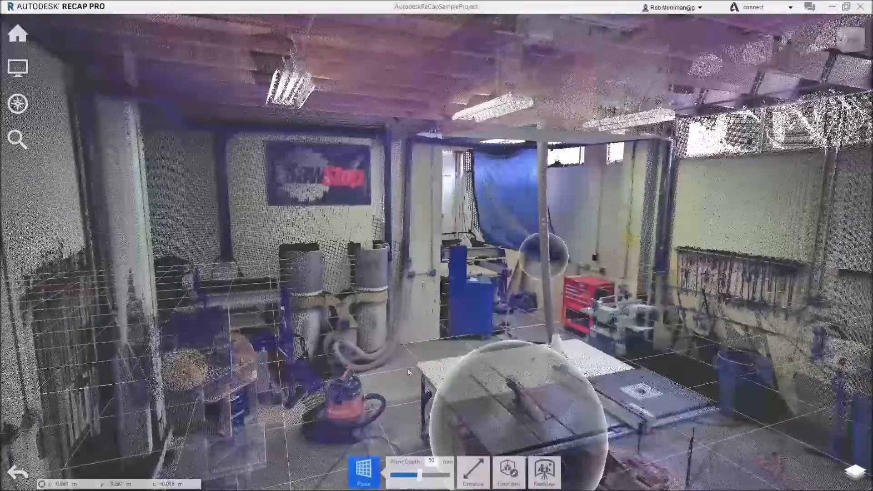
{"action": "scroll", "coordinate": [373, 221], "scroll_direction": "down", "scroll_amount": 5}
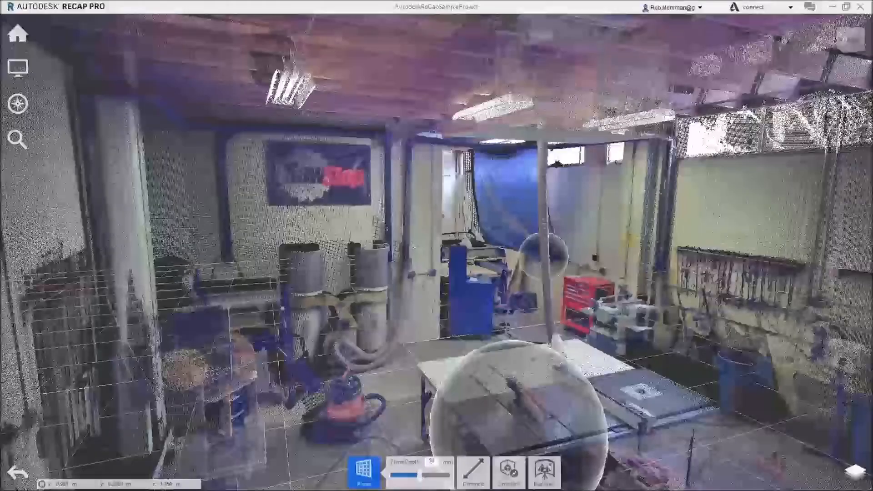
{"action": "scroll", "coordinate": [453, 330], "scroll_direction": "up", "scroll_amount": 5}
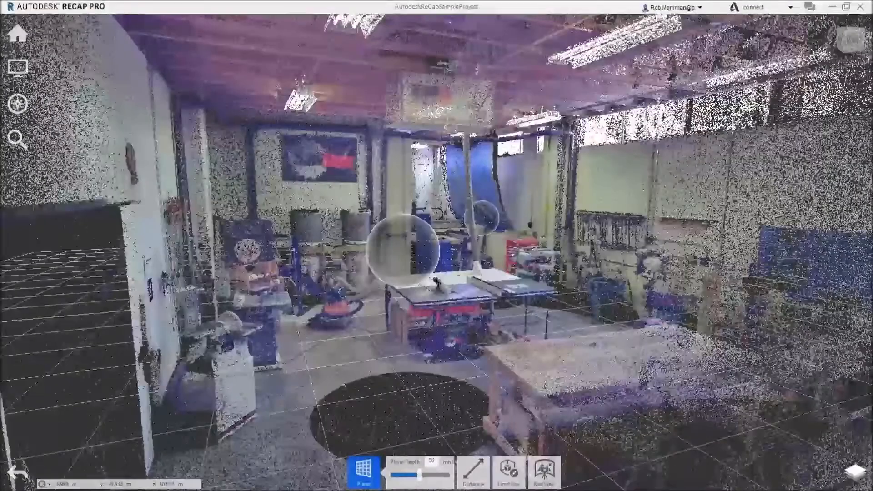
{"action": "left_click", "coordinate": [279, 433]}
{"action": "left_click", "coordinate": [330, 352]}
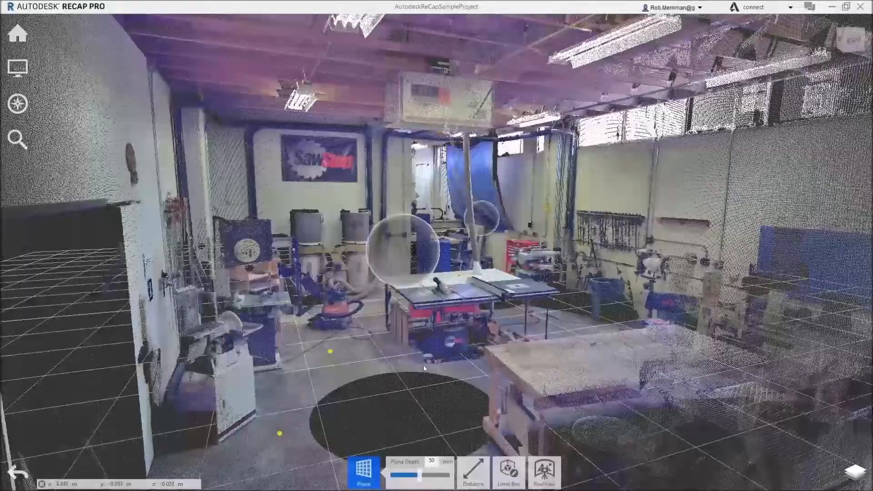
{"action": "middle_click_drag", "start_coordinate": [603, 278], "coordinate": [439, 357]}
{"action": "scroll", "coordinate": [611, 293], "scroll_direction": "up", "scroll_amount": 4}
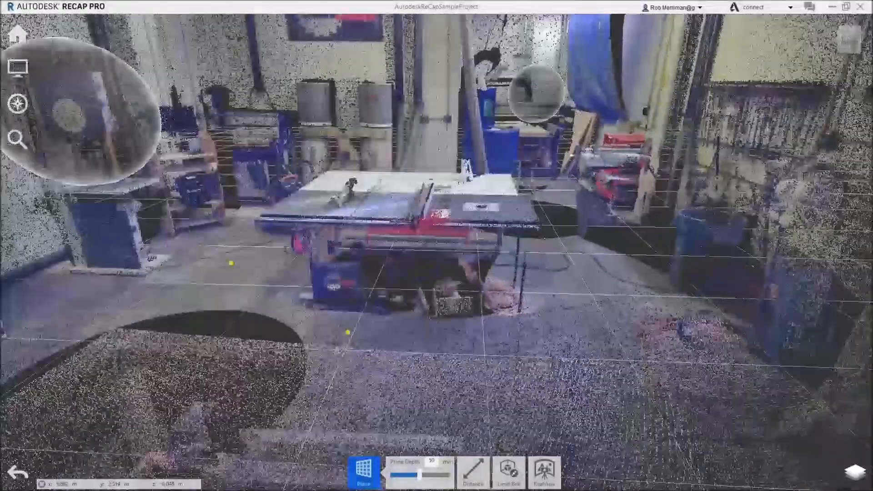
{"action": "left_click", "coordinate": [595, 278]}
{"action": "left_click", "coordinate": [564, 187]}
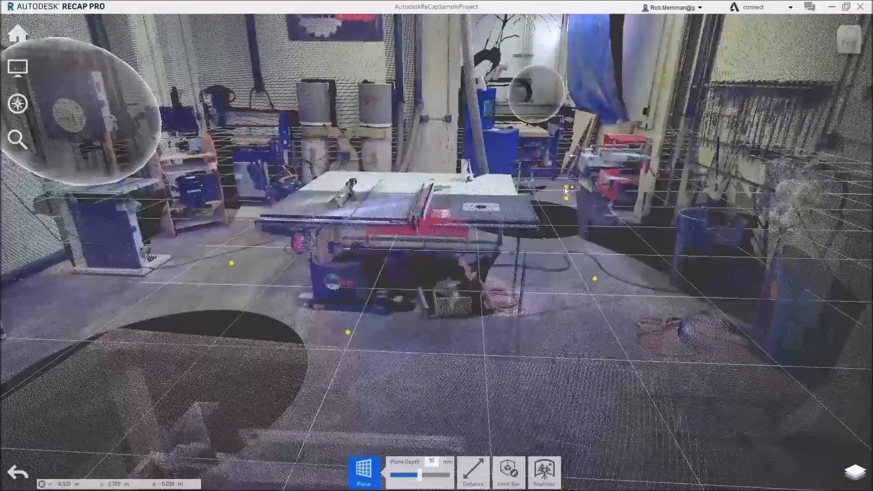
- Pick further floor points in the open area facing the red tool chest and complete the plane selection of the floor
{"action": "scroll", "coordinate": [564, 187], "scroll_direction": "down", "scroll_amount": 3}
{"action": "middle_click_drag", "start_coordinate": [546, 200], "coordinate": [637, 245], "text": "shift"}
{"action": "middle_click_drag", "start_coordinate": [425, 244], "coordinate": [644, 197], "text": "shift"}
{"action": "scroll", "coordinate": [443, 376], "scroll_direction": "up", "scroll_amount": 2}
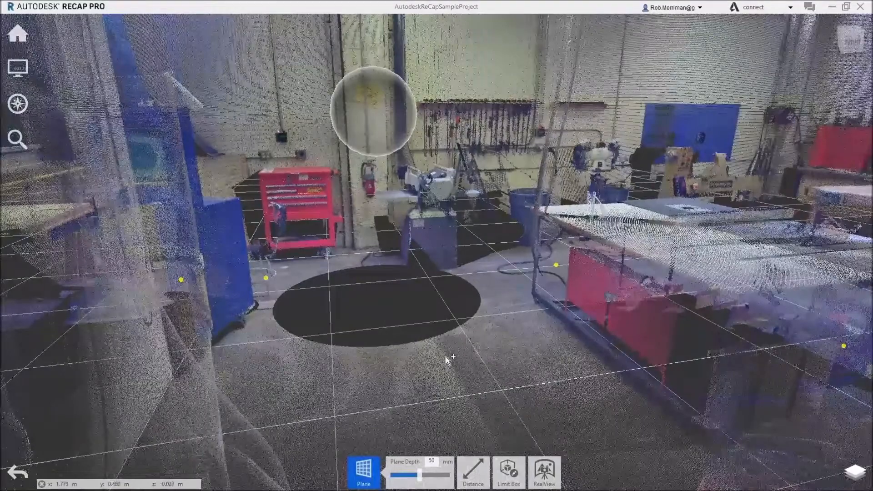
{"action": "left_click", "coordinate": [446, 356]}
{"action": "left_click", "coordinate": [545, 361]}
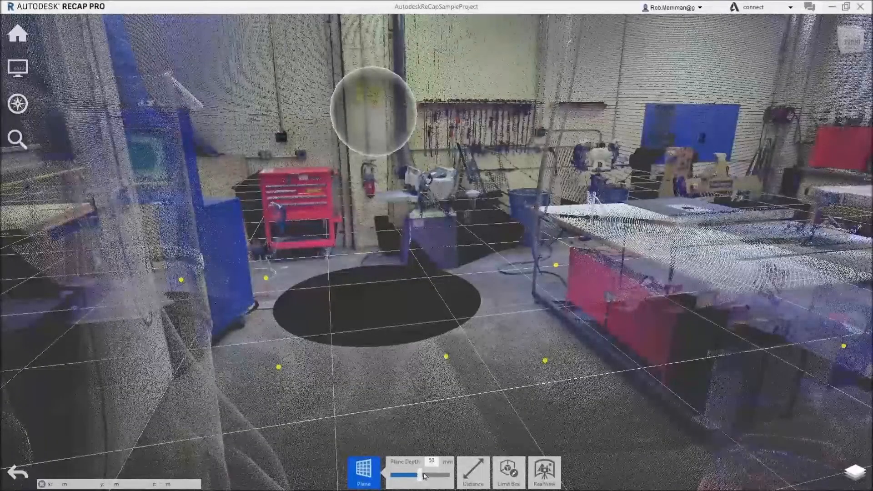
{"action": "left_click", "coordinate": [456, 370]}
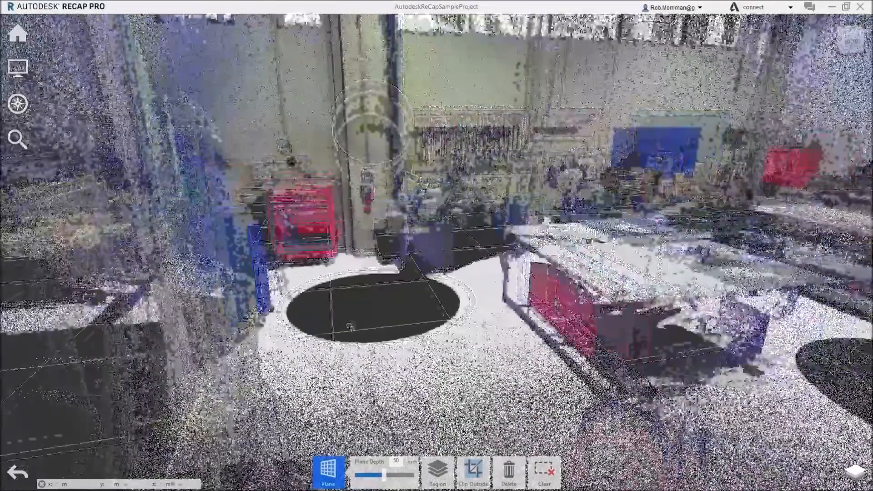
- Put the selected workshop floor points into a new region named Floor and clear the selection
{"action": "right_click_drag", "start_coordinate": [349, 326], "coordinate": [312, 283]}
{"action": "scroll", "coordinate": [312, 283], "scroll_direction": "down", "scroll_amount": 3}
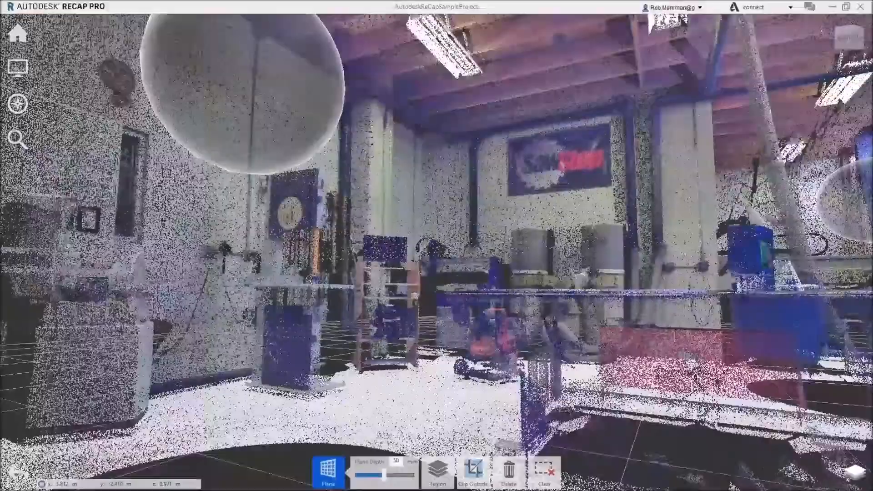
{"action": "scroll", "coordinate": [312, 282], "scroll_direction": "down", "scroll_amount": 3}
{"action": "right_click_drag", "start_coordinate": [405, 227], "coordinate": [425, 250]}
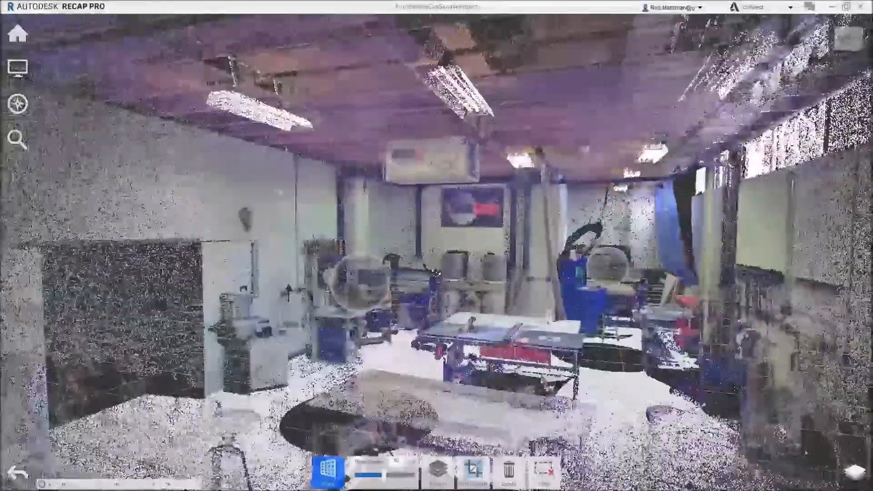
{"action": "scroll", "coordinate": [444, 349], "scroll_direction": "up", "scroll_amount": 3}
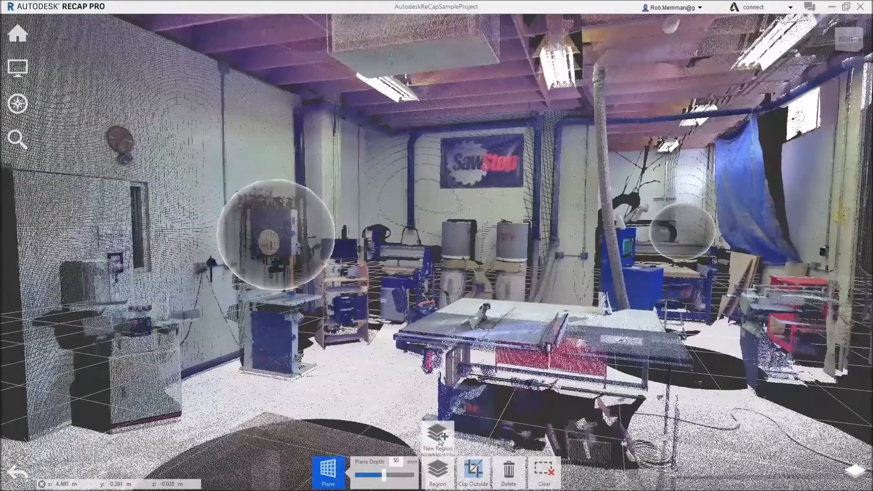
{"action": "left_click", "coordinate": [438, 471]}
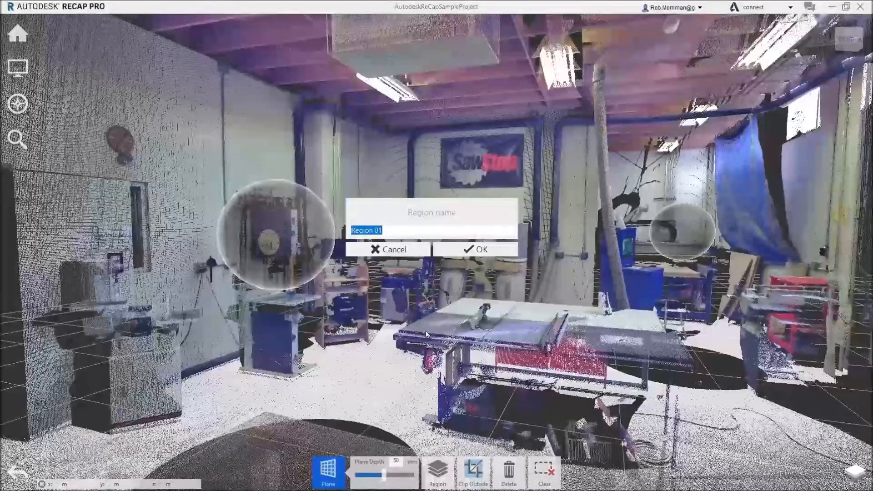
{"action": "type", "text": "Floo"}
{"action": "left_click", "coordinate": [484, 250]}
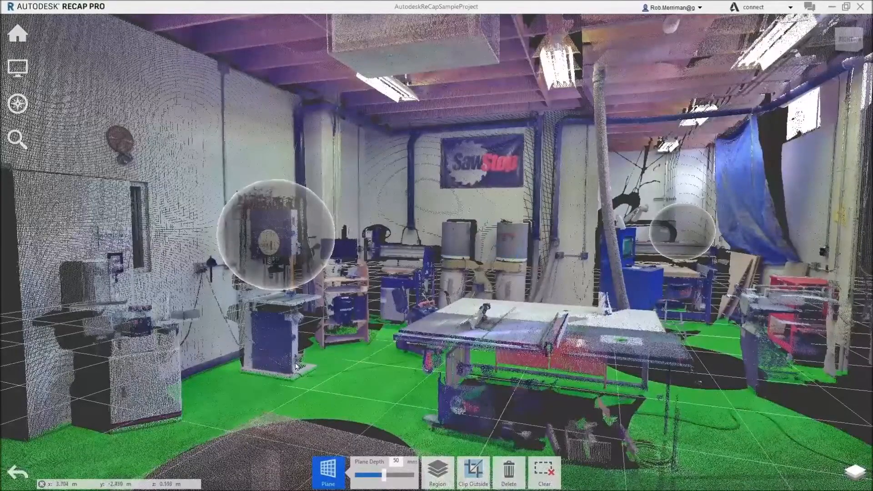
{"action": "key", "text": "Escape"}
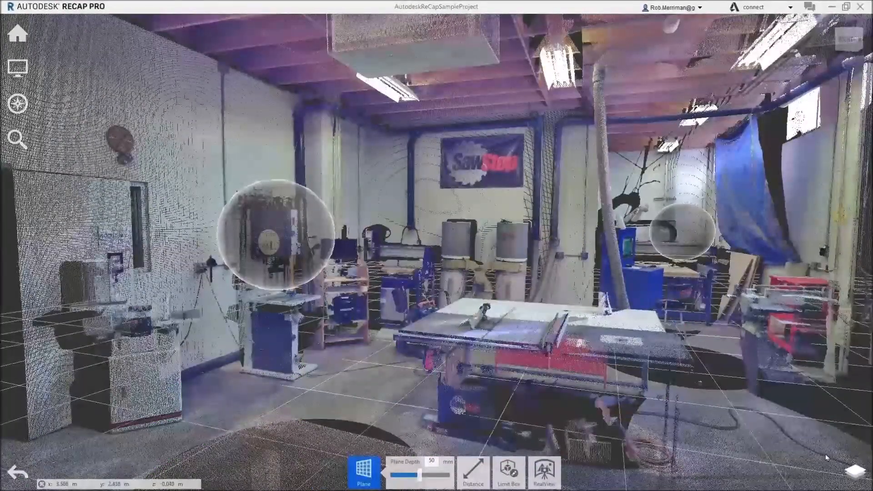
- List the scan regions and hide the Unassigned Points to examine the Floor region on its own
{"action": "left_click", "coordinate": [855, 473]}
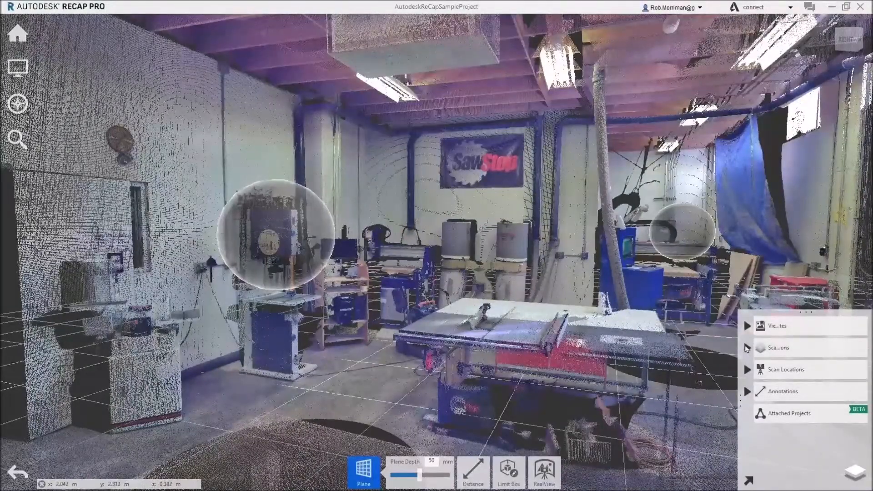
{"action": "left_click", "coordinate": [747, 348]}
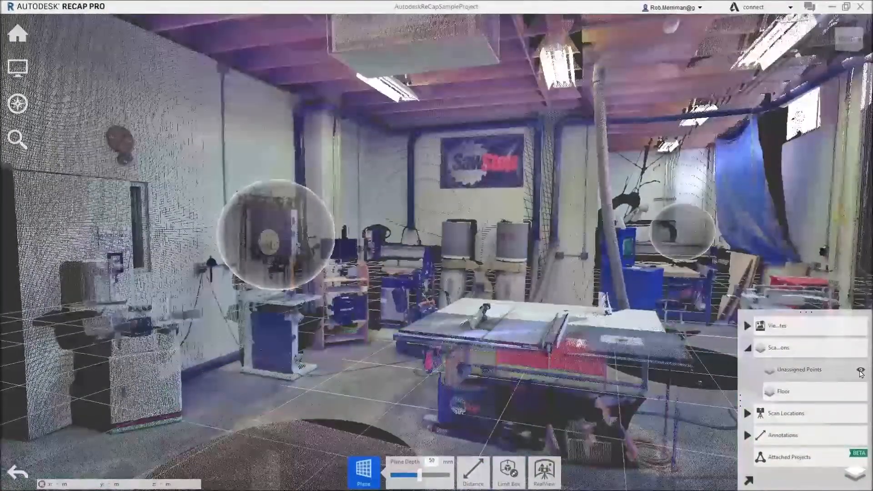
{"action": "left_click", "coordinate": [860, 370]}
{"action": "scroll", "coordinate": [479, 263], "scroll_direction": "down", "scroll_amount": 6}
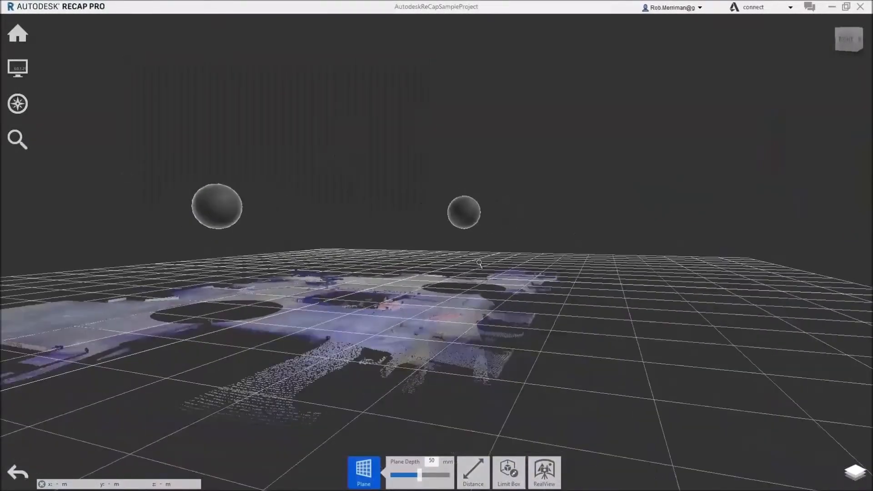
{"action": "left_click_drag", "start_coordinate": [479, 270], "coordinate": [574, 275]}
- Turn the Unassigned Points back on and hide the Floor region
{"action": "left_click", "coordinate": [855, 472]}
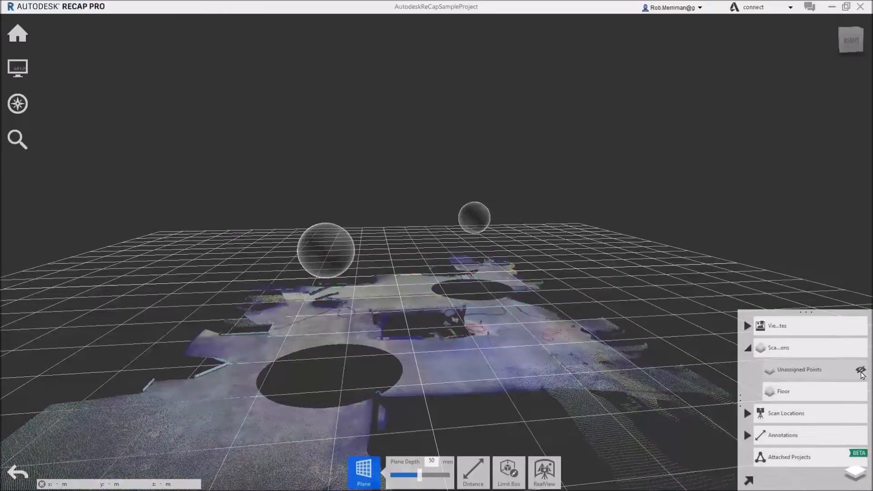
{"action": "left_click", "coordinate": [860, 371]}
{"action": "left_click", "coordinate": [841, 392]}
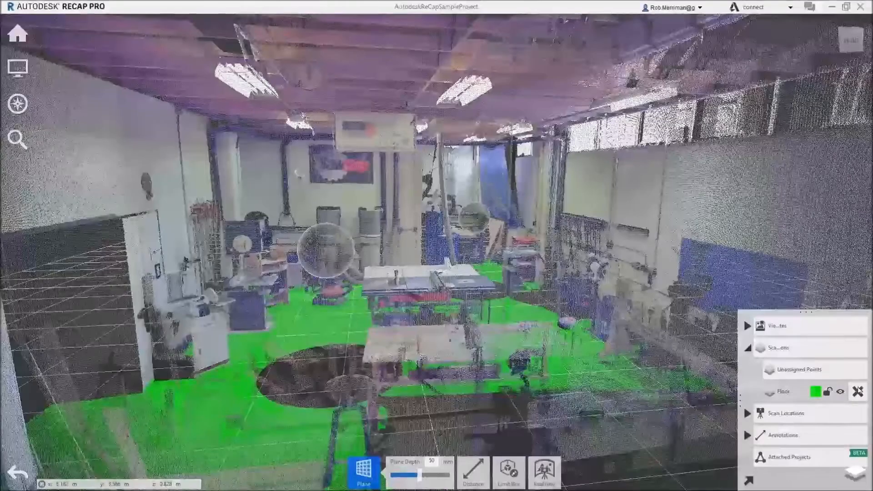
{"action": "left_click", "coordinate": [841, 393]}
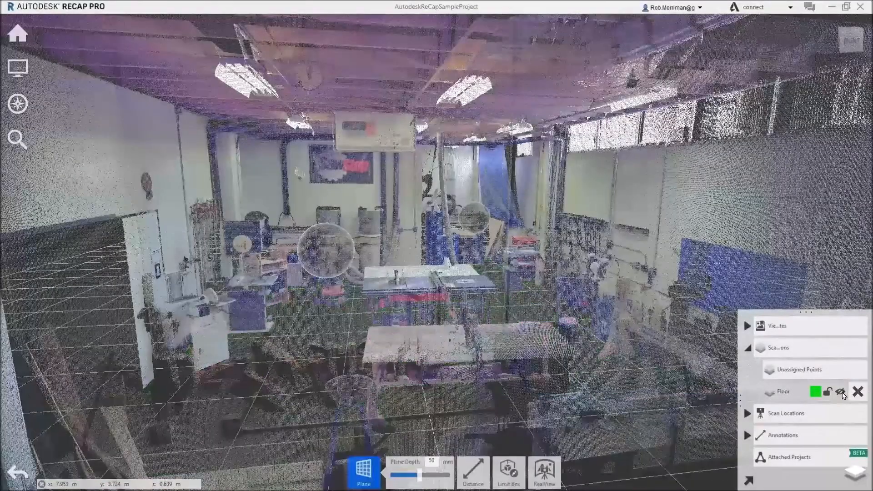
- Start a Plane selection and pick points on the long wall above the clamp rack and beyond the column beside it
{"action": "scroll", "coordinate": [473, 228], "scroll_direction": "up", "scroll_amount": 8}
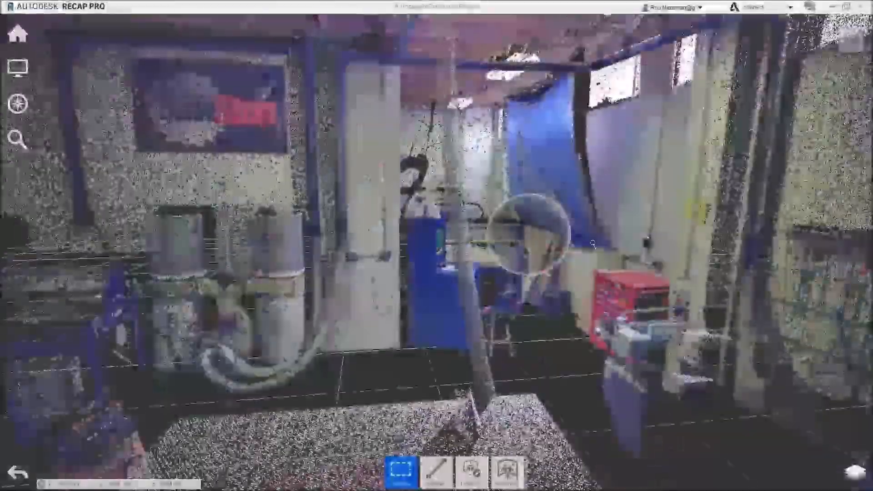
{"action": "right_click_drag", "start_coordinate": [564, 239], "coordinate": [493, 245]}
{"action": "scroll", "coordinate": [494, 244], "scroll_direction": "down", "scroll_amount": 5}
{"action": "scroll", "coordinate": [77, 186], "scroll_direction": "up", "scroll_amount": 7}
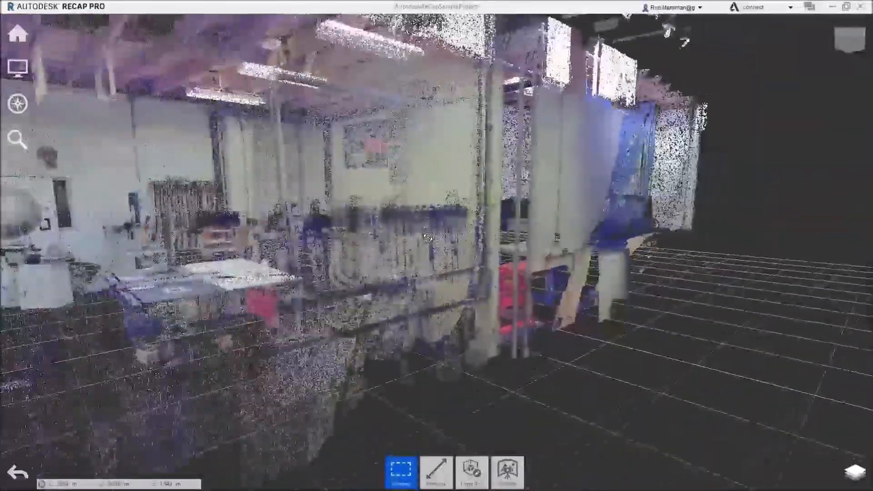
{"action": "scroll", "coordinate": [77, 186], "scroll_direction": "up", "scroll_amount": 3}
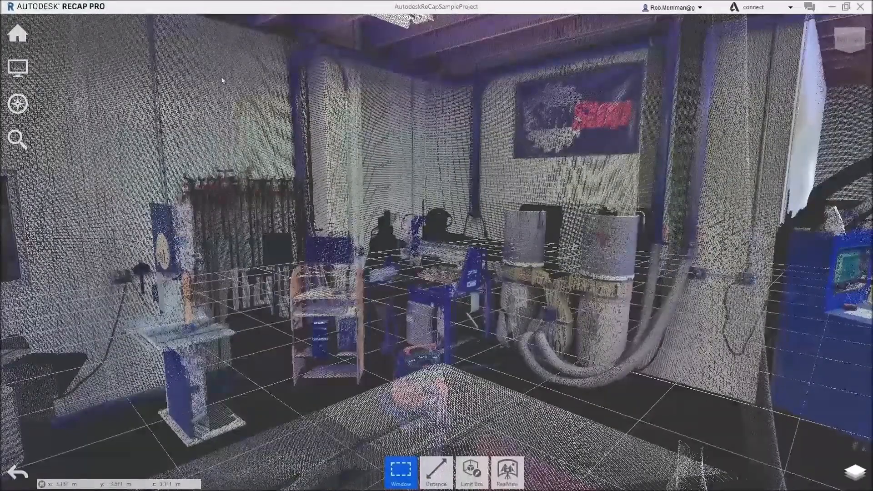
{"action": "mouse_move", "coordinate": [413, 472]}
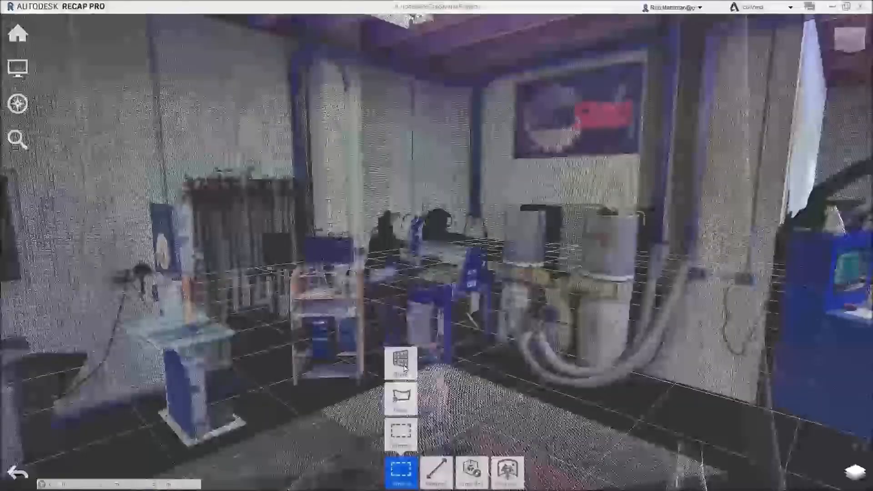
{"action": "left_click", "coordinate": [400, 362]}
{"action": "left_click", "coordinate": [266, 62]}
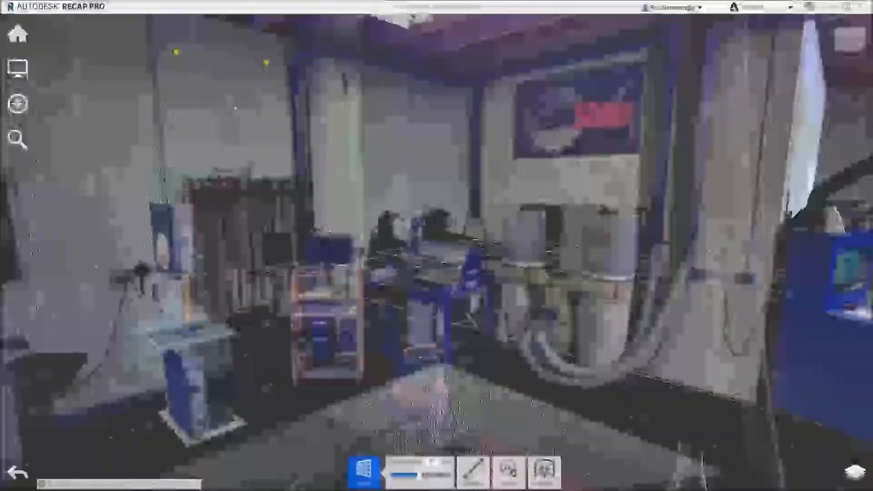
{"action": "scroll", "coordinate": [204, 137], "scroll_direction": "up", "scroll_amount": 2}
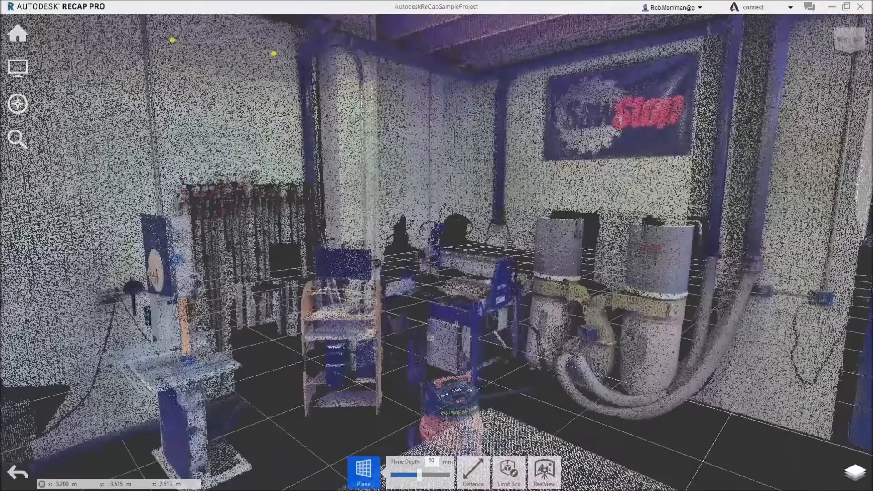
{"action": "left_click", "coordinate": [404, 117]}
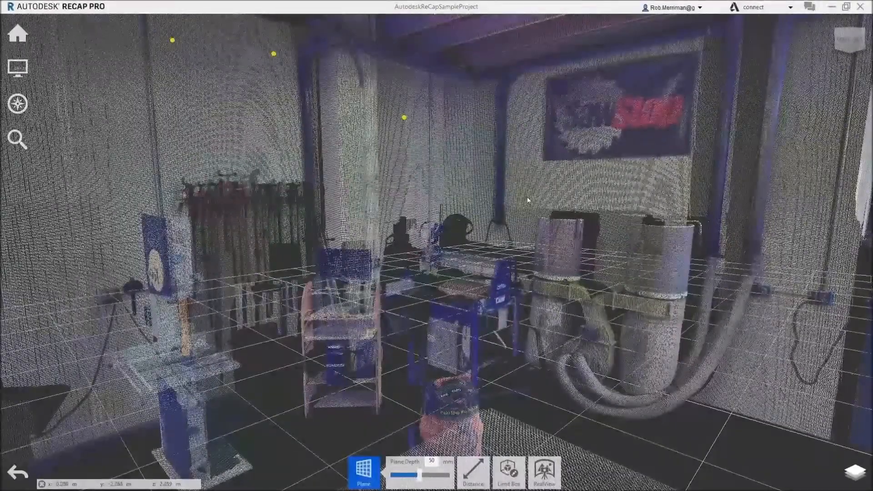
- Pick further points on the same wall near the round fixture and above the doorway to complete the plane selection
{"action": "scroll", "coordinate": [528, 198], "scroll_direction": "down", "scroll_amount": 3}
{"action": "scroll", "coordinate": [109, 91], "scroll_direction": "up", "scroll_amount": 4}
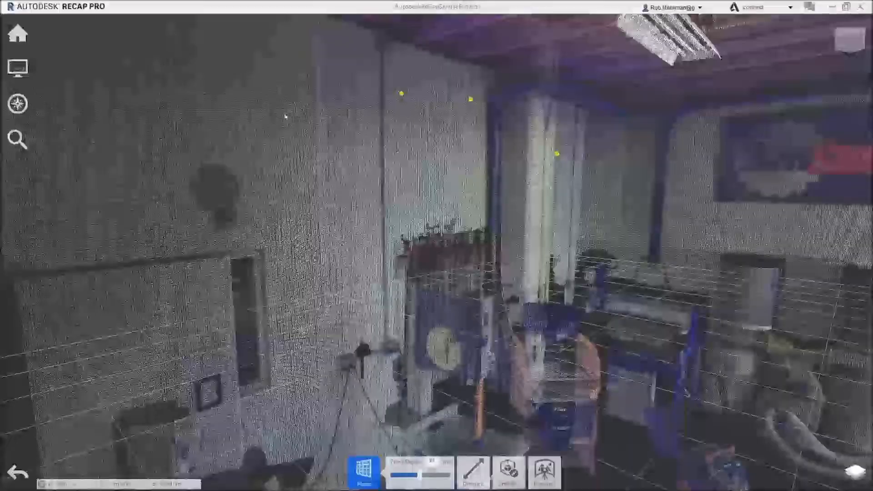
{"action": "left_click", "coordinate": [290, 111]}
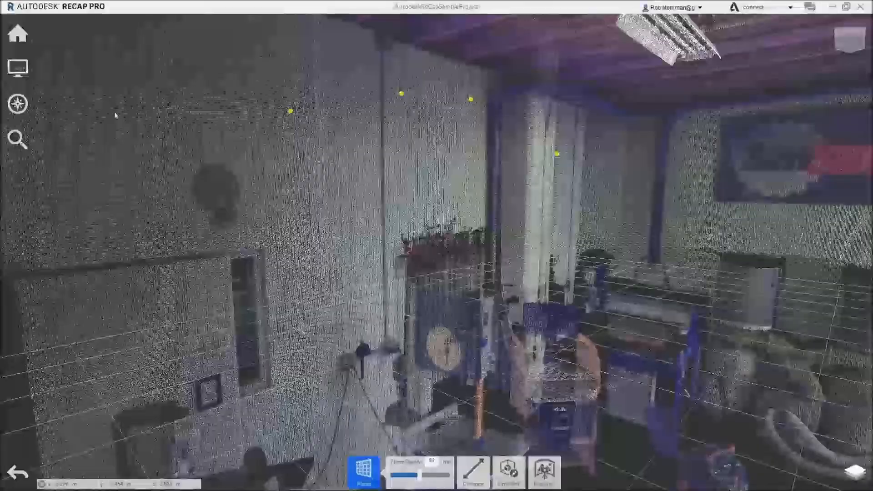
{"action": "middle_click_drag", "start_coordinate": [303, 137], "coordinate": [145, 136], "text": "shift"}
{"action": "middle_click_drag", "start_coordinate": [141, 92], "coordinate": [418, 122]}
{"action": "left_click", "coordinate": [226, 130]}
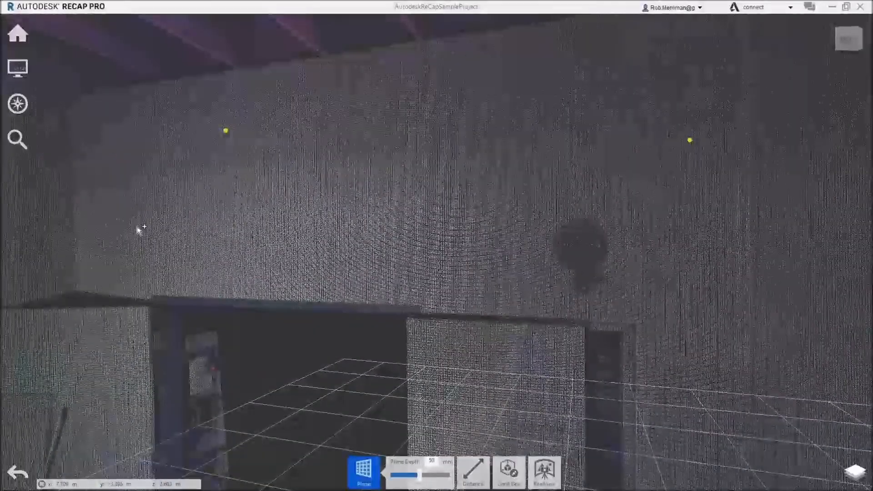
{"action": "left_click", "coordinate": [130, 252]}
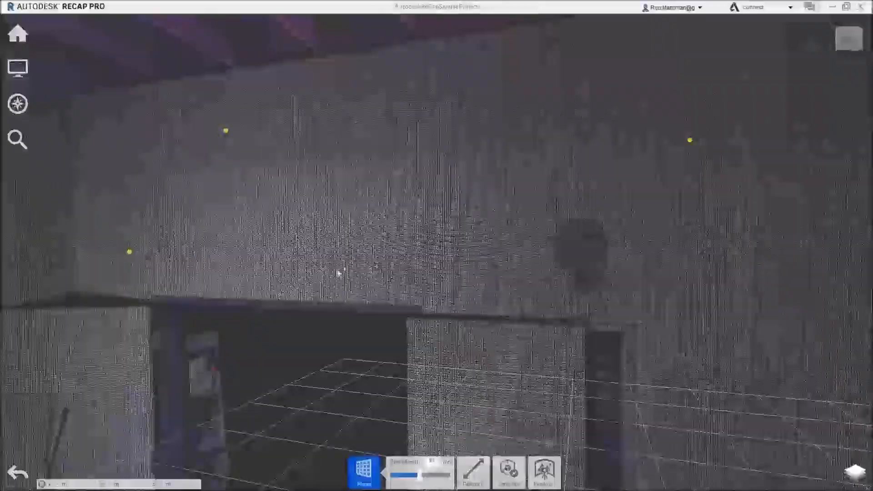
{"action": "left_click", "coordinate": [365, 266]}
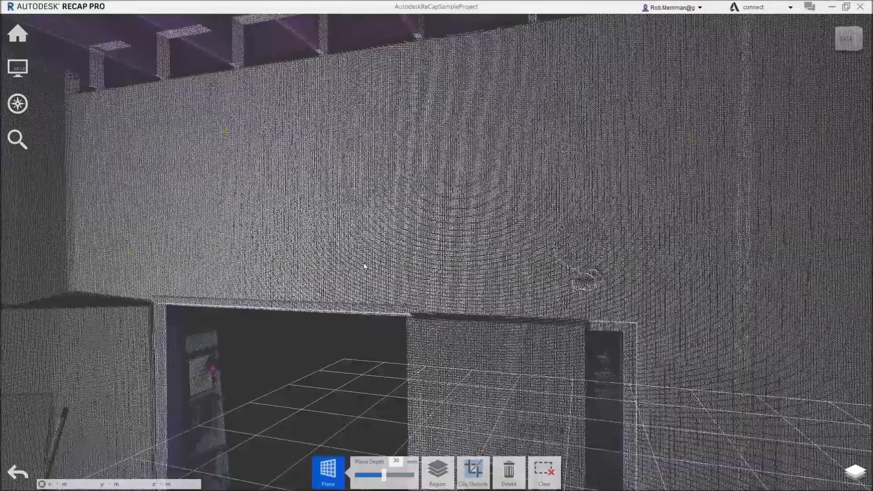
- Put the selected wall points into a new region named Wall 1 and clear the selection
{"action": "scroll", "coordinate": [219, 226], "scroll_direction": "down", "scroll_amount": 5}
{"action": "right_click_drag", "start_coordinate": [231, 232], "coordinate": [405, 248]}
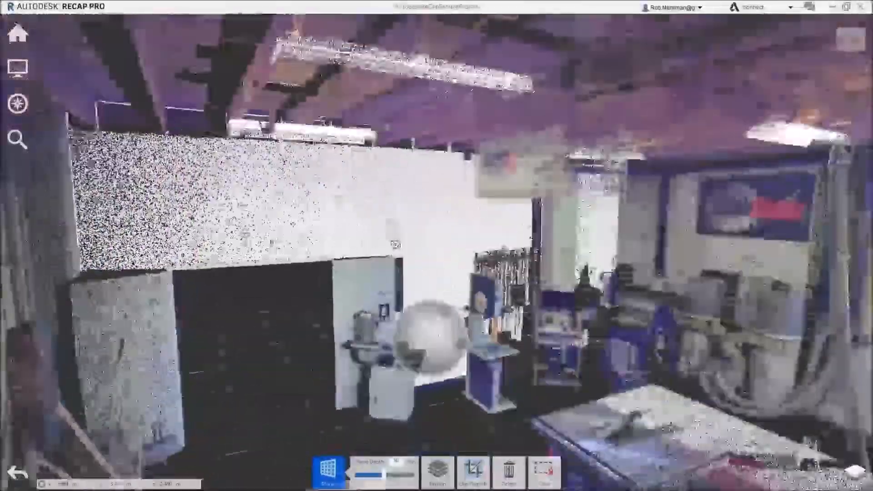
{"action": "mouse_move", "coordinate": [435, 471]}
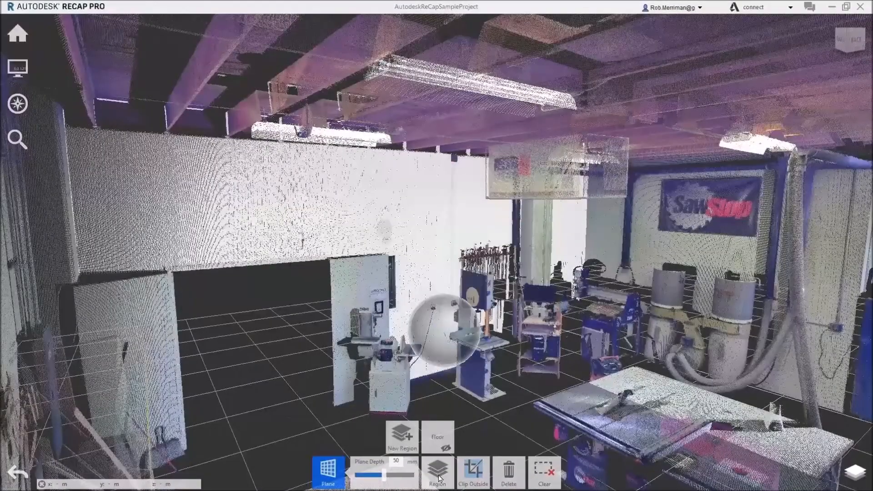
{"action": "left_click", "coordinate": [406, 435]}
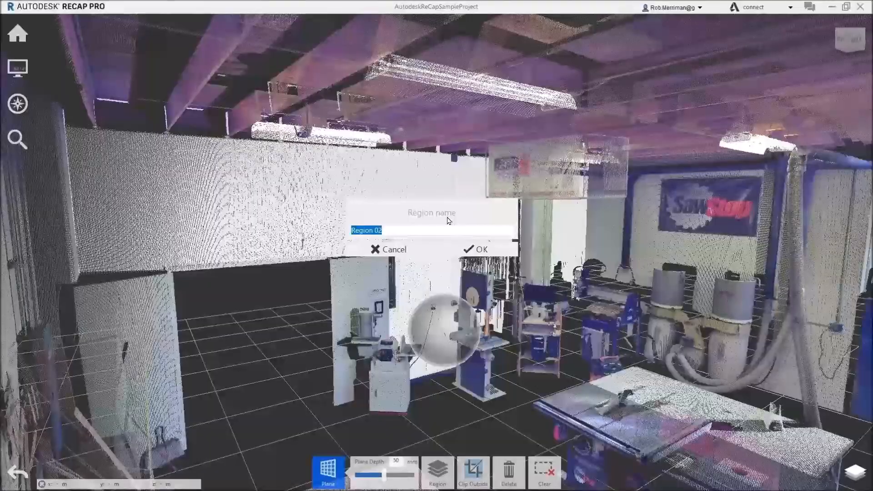
{"action": "type", "text": "Wxterio"}
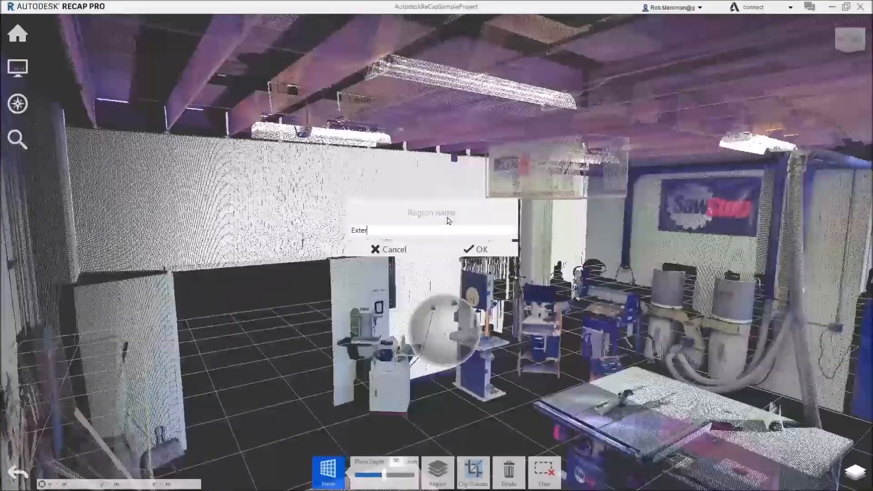
{"action": "key", "text": "BackSpace"}
{"action": "key", "text": "BackSpace"}
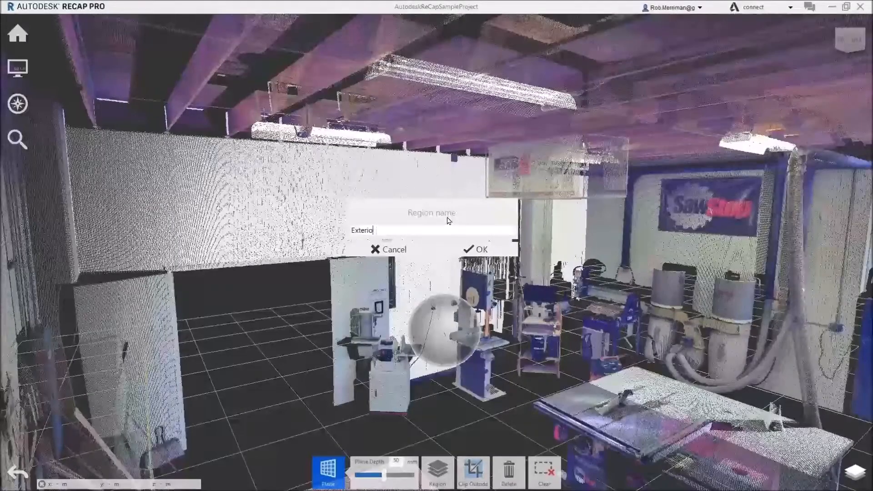
{"action": "type", "text": "1"}
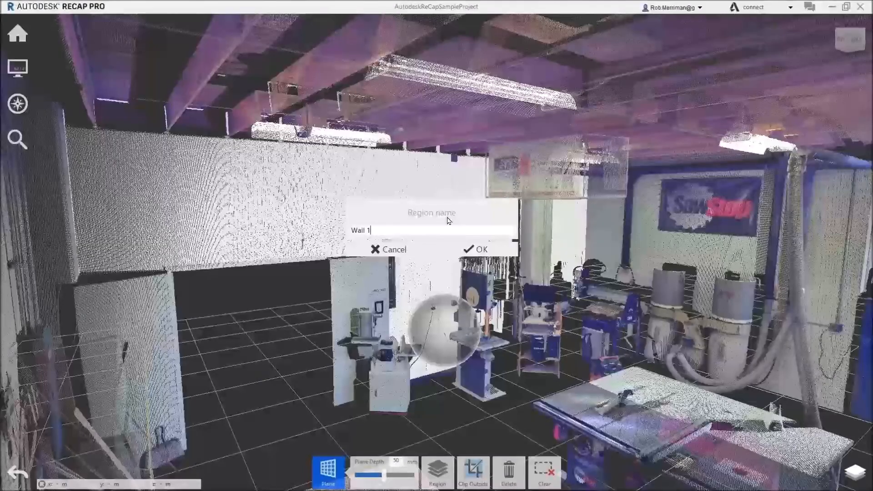
{"action": "left_click", "coordinate": [478, 249]}
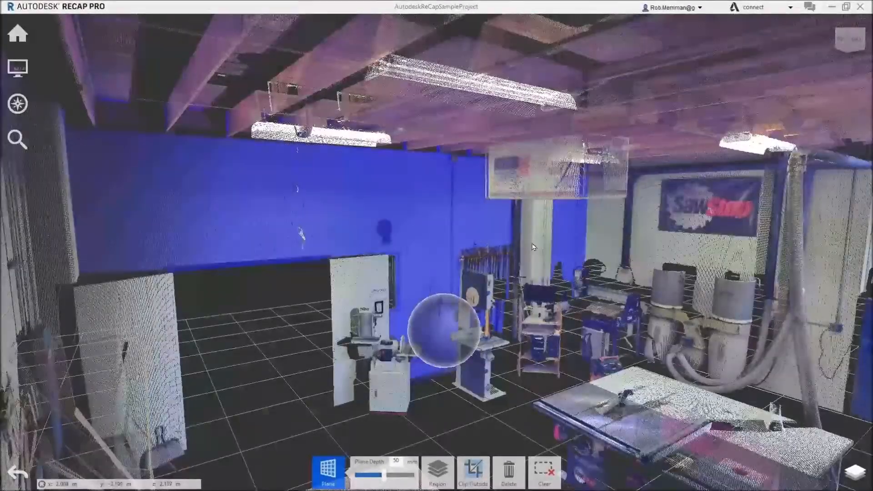
{"action": "left_click", "coordinate": [540, 386]}
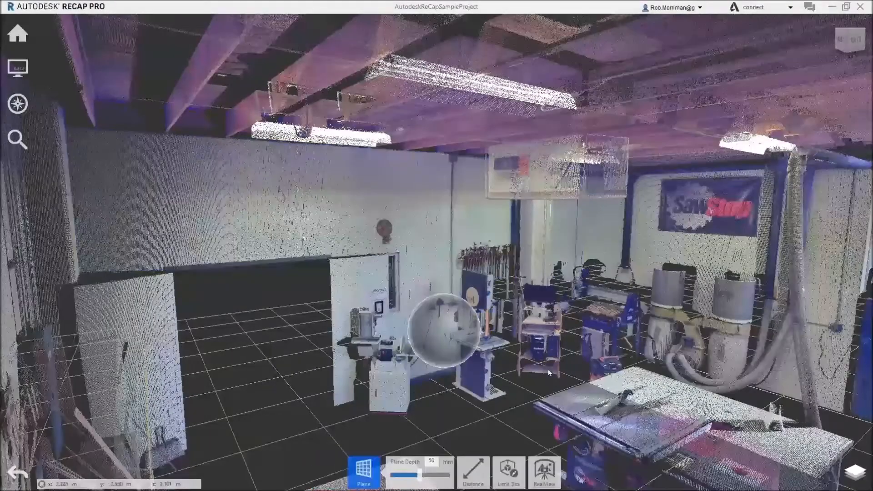
- Make a plane selection of the wall carrying the SawStop banner by picking points on the wall surface around the banner
{"action": "scroll", "coordinate": [598, 335], "scroll_direction": "up", "scroll_amount": 6}
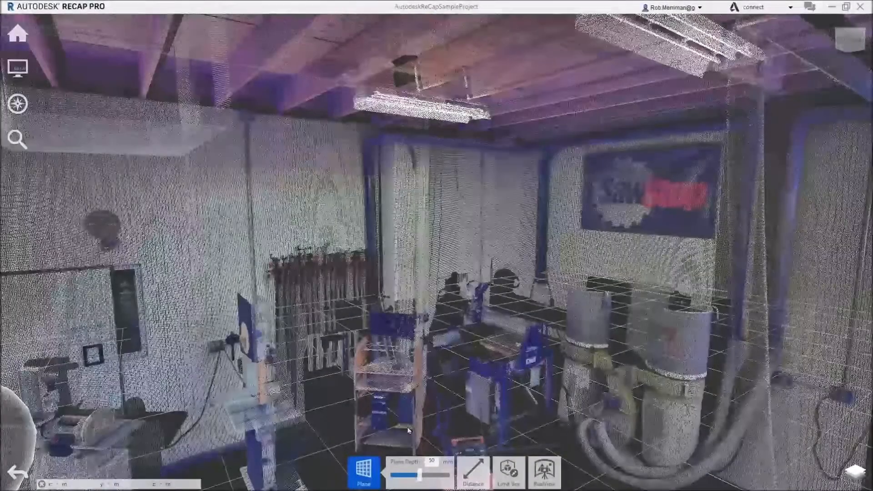
{"action": "mouse_move", "coordinate": [363, 472]}
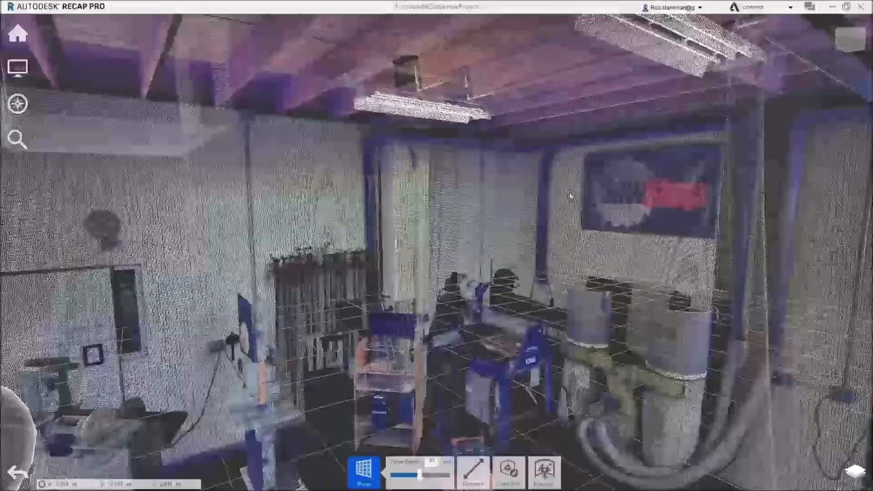
{"action": "left_click", "coordinate": [568, 213]}
{"action": "scroll", "coordinate": [518, 214], "scroll_direction": "up", "scroll_amount": 6}
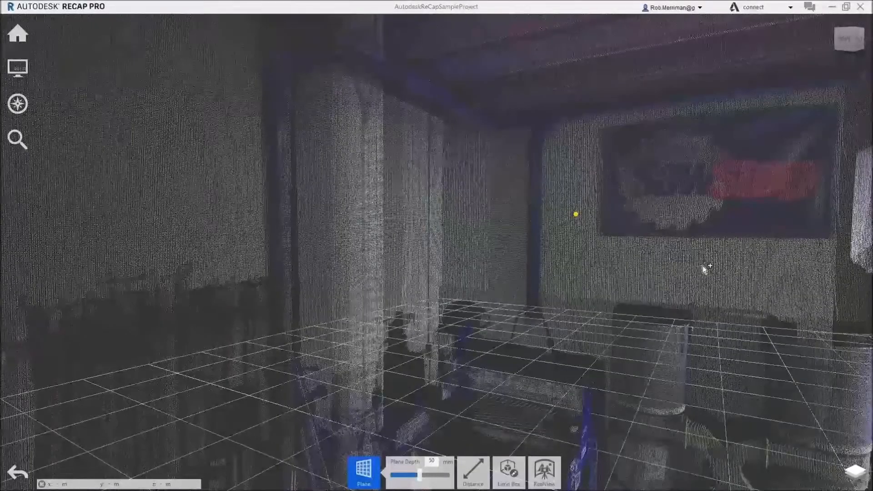
{"action": "scroll", "coordinate": [819, 296], "scroll_direction": "up", "scroll_amount": 3}
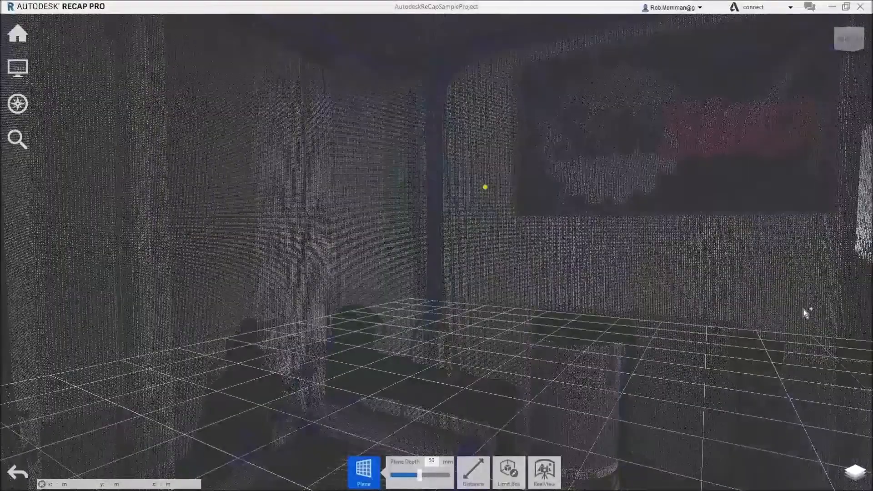
{"action": "scroll", "coordinate": [774, 263], "scroll_direction": "up", "scroll_amount": 2}
{"action": "right_click_drag", "start_coordinate": [771, 257], "coordinate": [704, 251]}
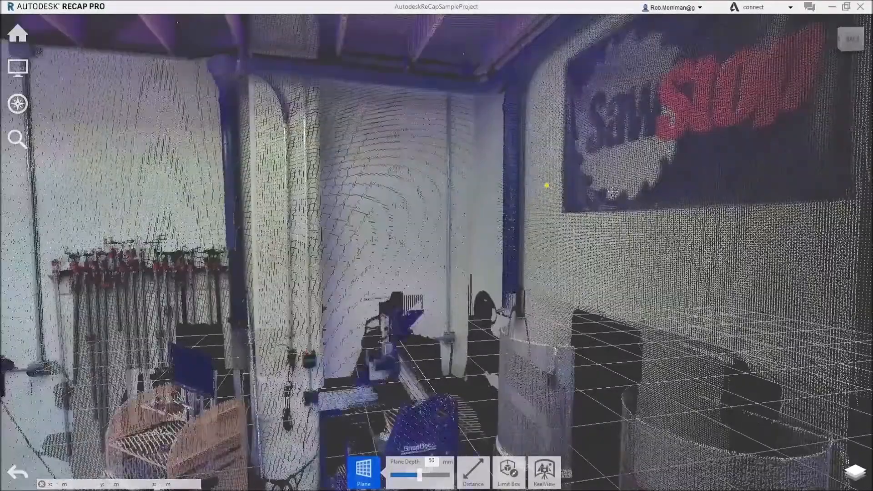
{"action": "middle_click_drag", "start_coordinate": [612, 191], "coordinate": [512, 208]}
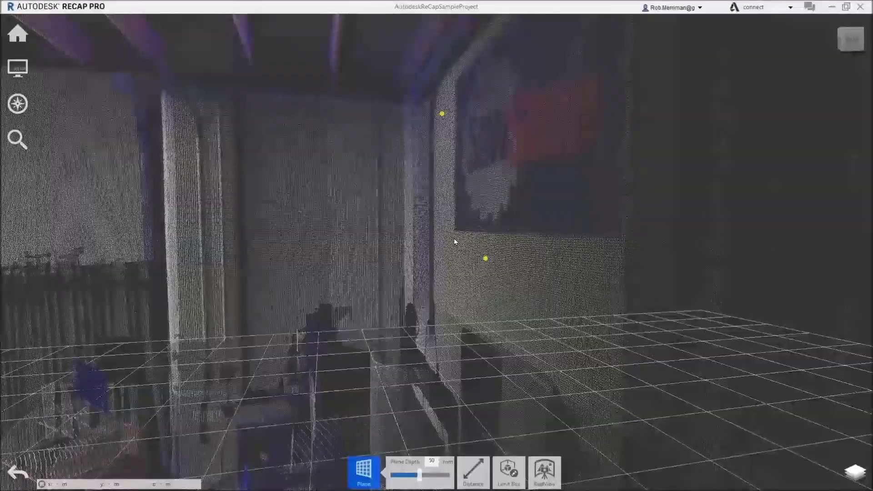
{"action": "scroll", "coordinate": [454, 238], "scroll_direction": "up", "scroll_amount": 2}
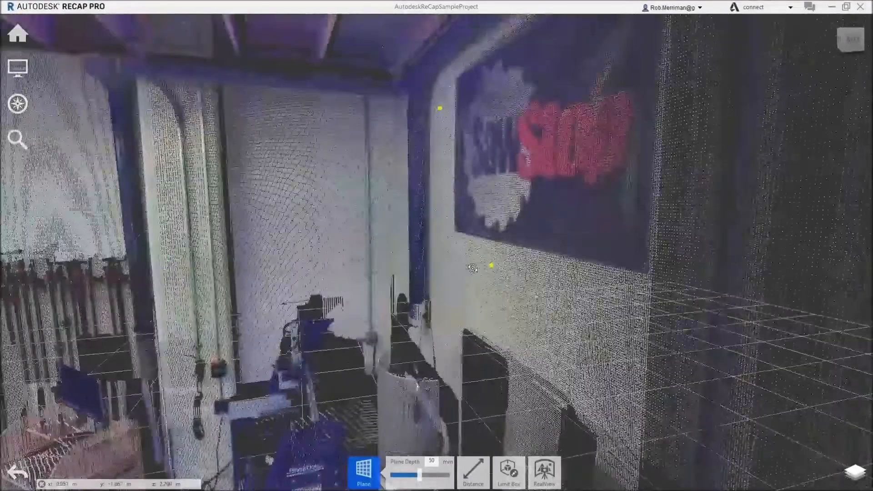
{"action": "middle_click_drag", "start_coordinate": [472, 269], "coordinate": [528, 261], "text": "shift"}
{"action": "middle_click_drag", "start_coordinate": [348, 220], "coordinate": [409, 213], "text": "shift"}
{"action": "scroll", "coordinate": [307, 184], "scroll_direction": "up", "scroll_amount": 2}
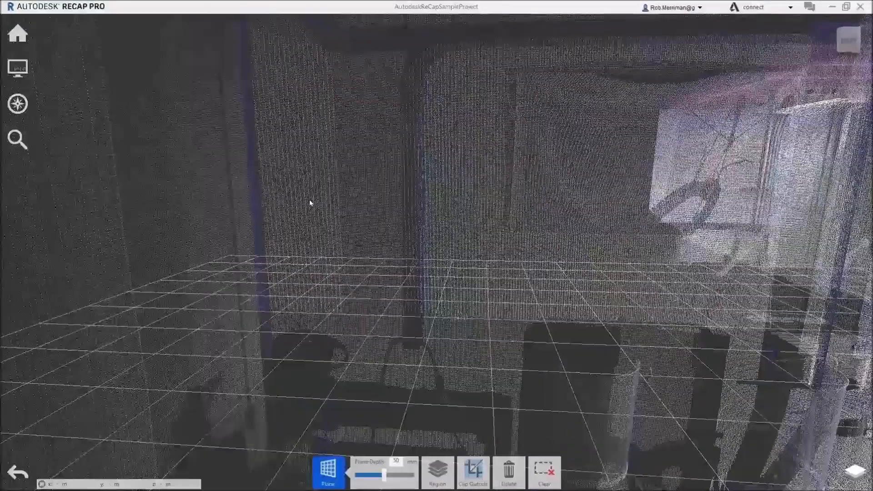
- Put the selected wall points into a new region named Wall 2 and clear the selection
{"action": "scroll", "coordinate": [309, 199], "scroll_direction": "down", "scroll_amount": 4}
{"action": "scroll", "coordinate": [433, 365], "scroll_direction": "down", "scroll_amount": 3}
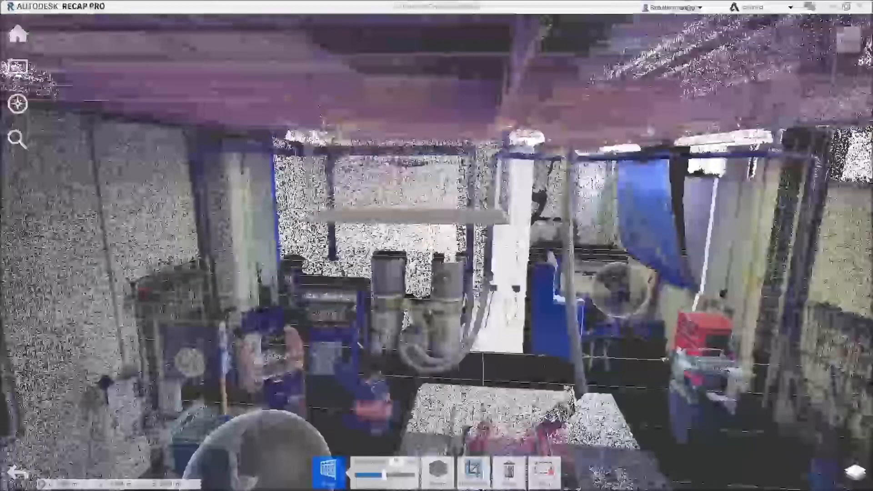
{"action": "left_click", "coordinate": [437, 471]}
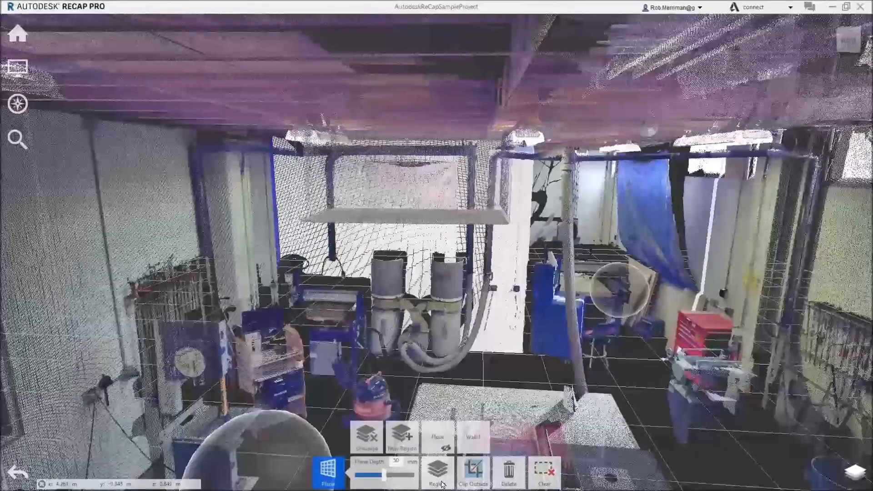
{"action": "left_click", "coordinate": [402, 437]}
{"action": "type", "text": "Wall 2"}
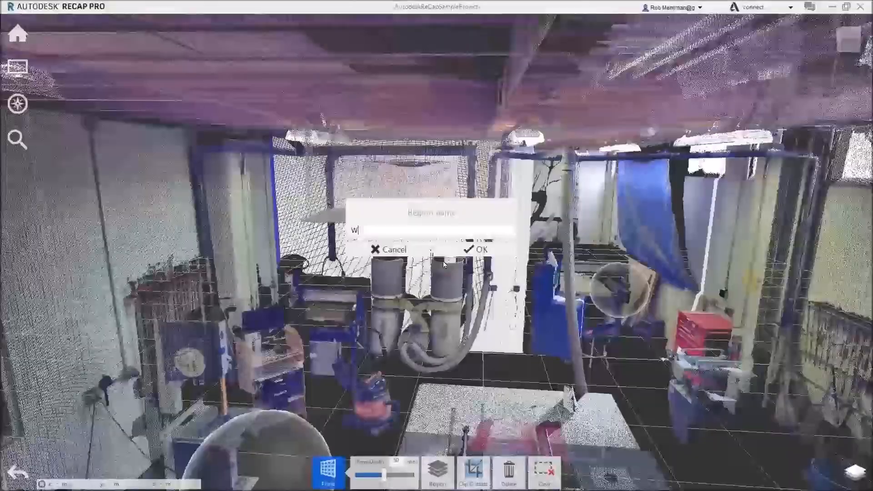
{"action": "left_click", "coordinate": [467, 252]}
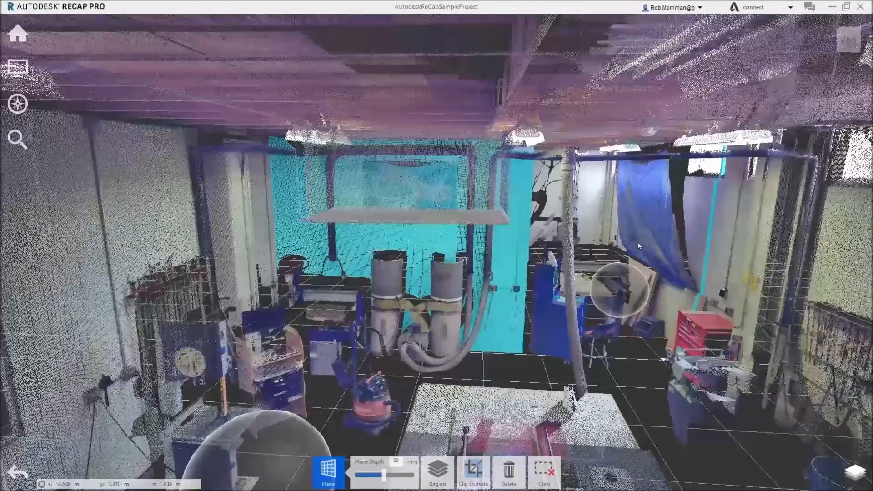
{"action": "left_click", "coordinate": [544, 473]}
- Hide the Unassigned Points, leave the Plane selection and view the two wall regions on their own
{"action": "left_click", "coordinate": [855, 472]}
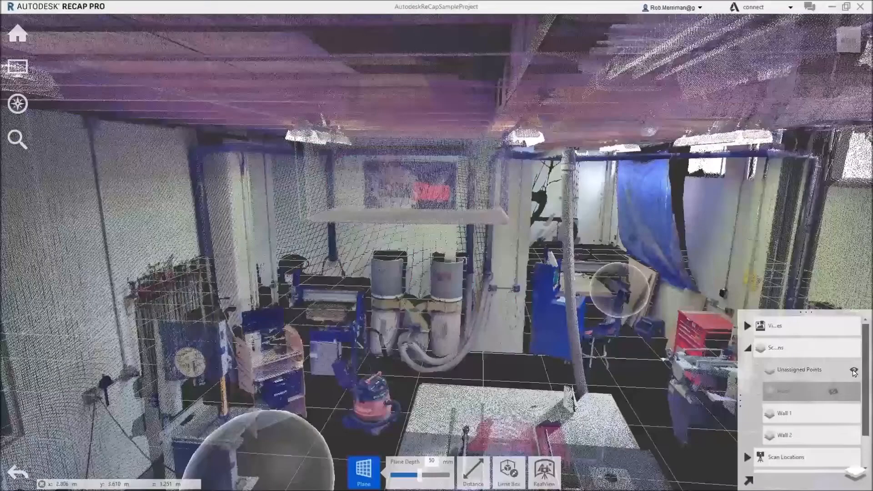
{"action": "left_click", "coordinate": [854, 370]}
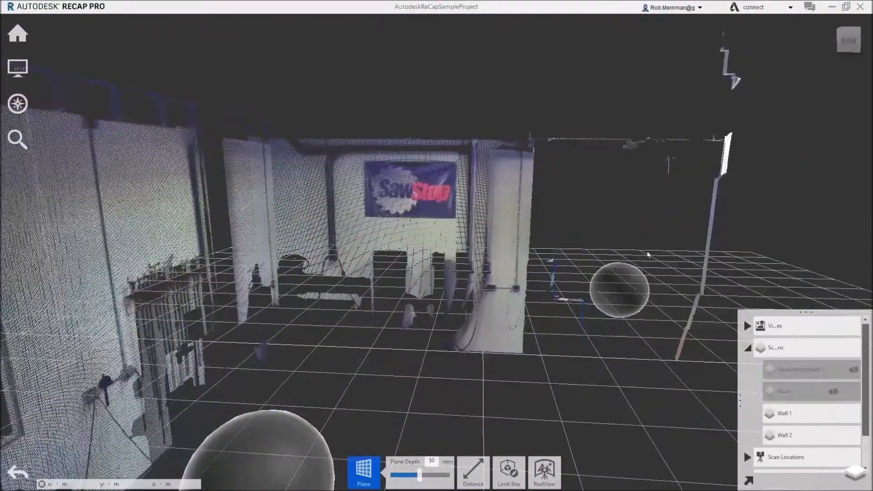
{"action": "scroll", "coordinate": [596, 255], "scroll_direction": "down", "scroll_amount": 4}
{"action": "key", "text": "Escape"}
{"action": "left_click_drag", "start_coordinate": [729, 263], "coordinate": [680, 280]}
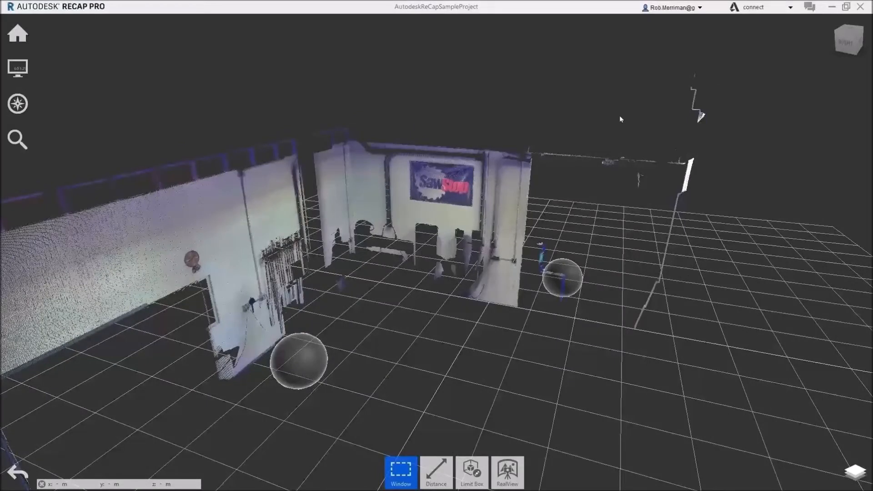
- Window-select the stray points beyond the end of the SawStop banner wall and unassign them from their region
{"action": "left_click_drag", "start_coordinate": [552, 43], "coordinate": [800, 356]}
{"action": "left_click_drag", "start_coordinate": [539, 65], "coordinate": [793, 371]}
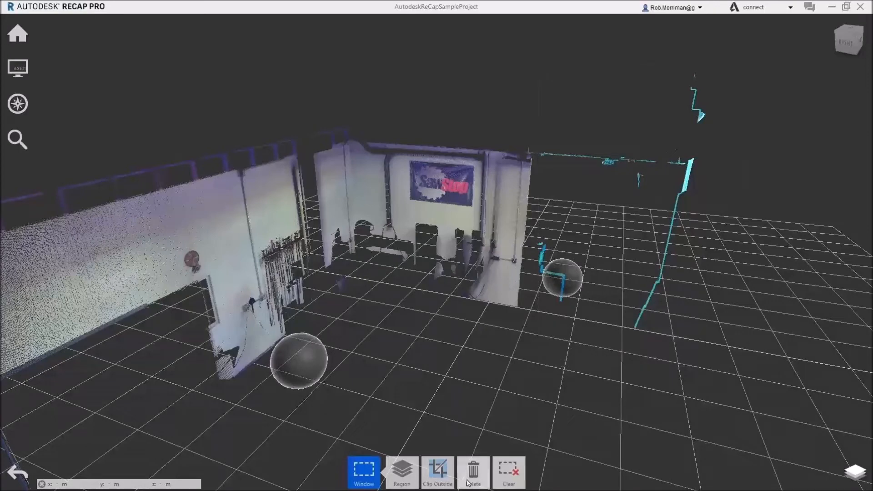
{"action": "left_click", "coordinate": [409, 471]}
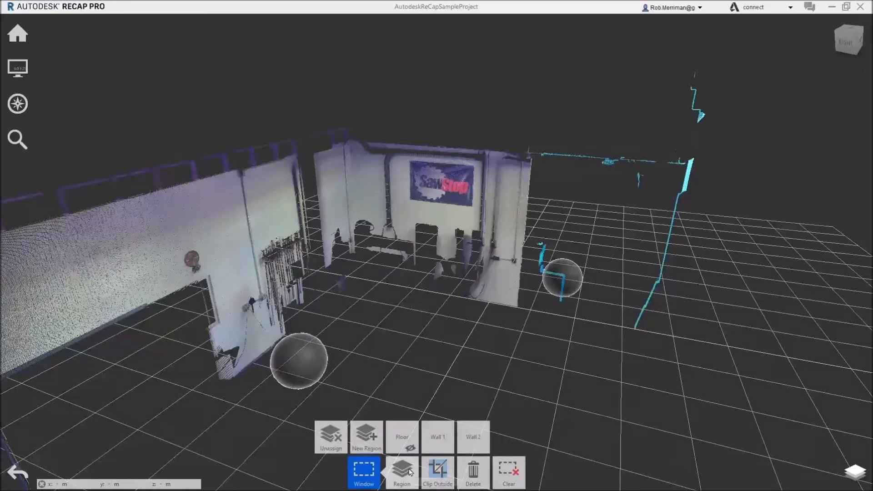
{"action": "left_click", "coordinate": [337, 432]}
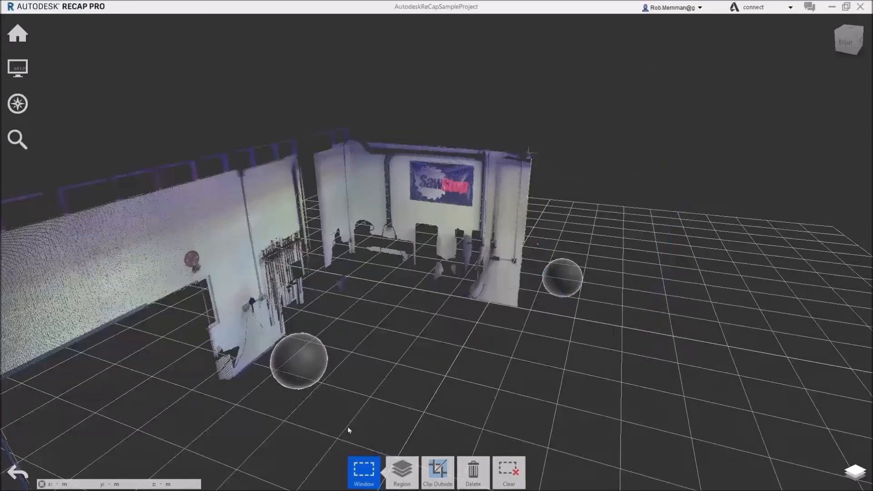
- Show the Floor region to review it together with both walls, and turn the Unassigned Points back on
{"action": "left_click_drag", "start_coordinate": [651, 308], "coordinate": [609, 319]}
{"action": "mouse_move", "coordinate": [854, 472]}
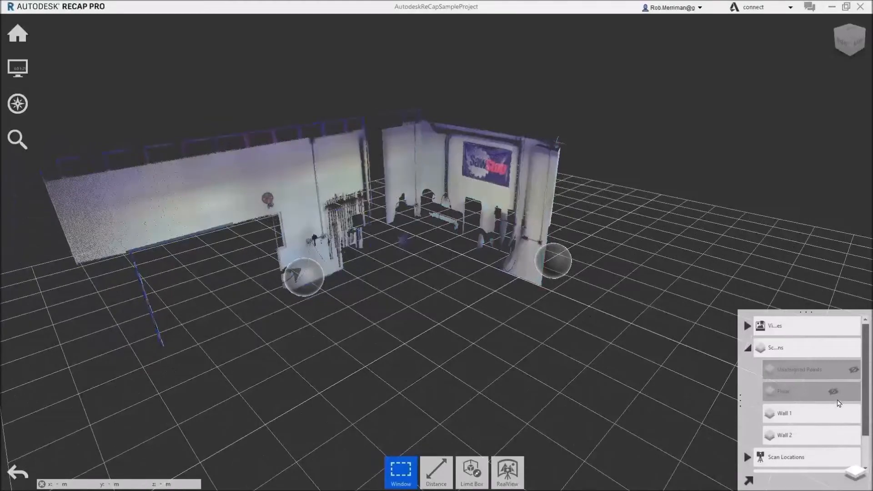
{"action": "left_click", "coordinate": [836, 394]}
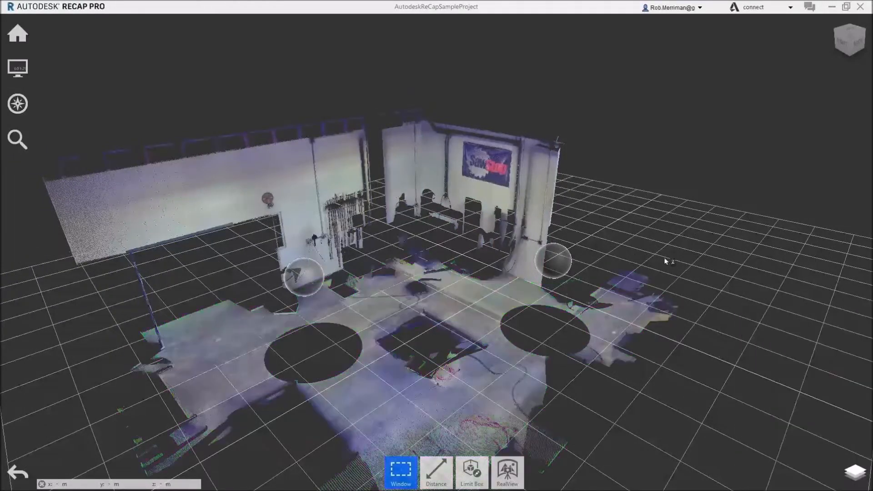
{"action": "left_click_drag", "start_coordinate": [703, 269], "coordinate": [633, 258]}
{"action": "scroll", "coordinate": [472, 246], "scroll_direction": "up", "scroll_amount": 5}
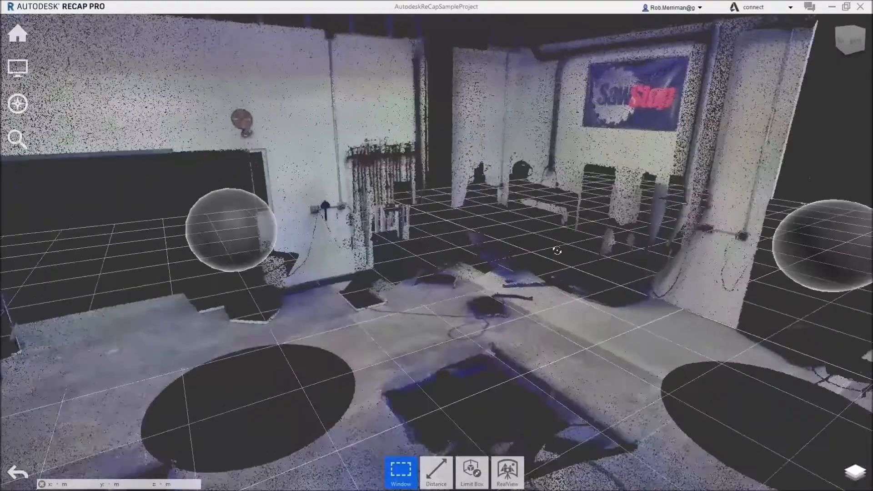
{"action": "left_click_drag", "start_coordinate": [557, 250], "coordinate": [494, 271]}
{"action": "scroll", "coordinate": [494, 271], "scroll_direction": "down", "scroll_amount": 5}
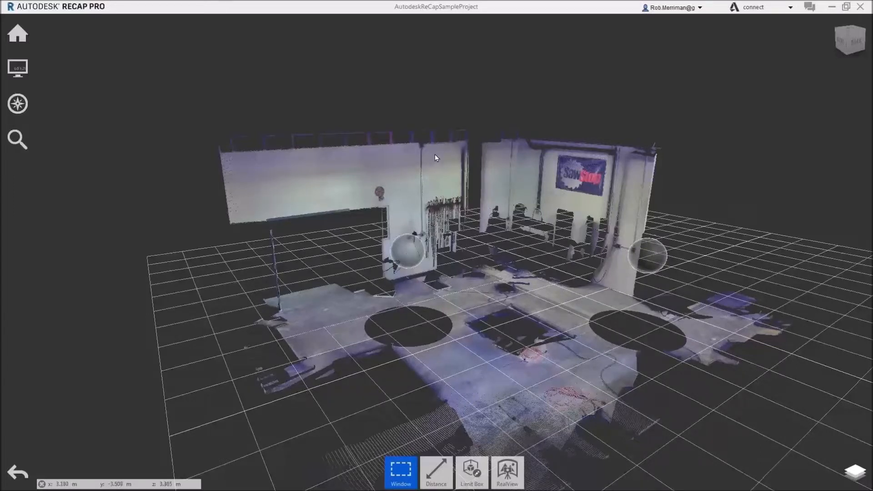
{"action": "left_click", "coordinate": [854, 471]}
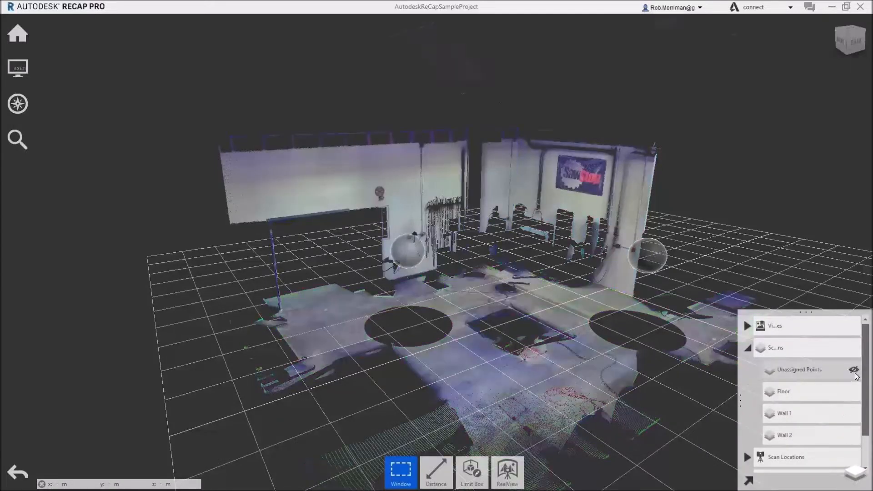
{"action": "left_click", "coordinate": [854, 371]}
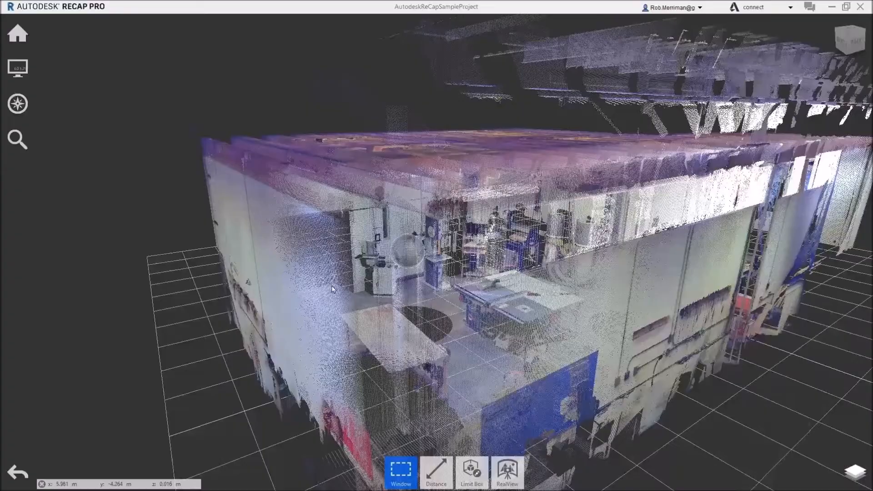
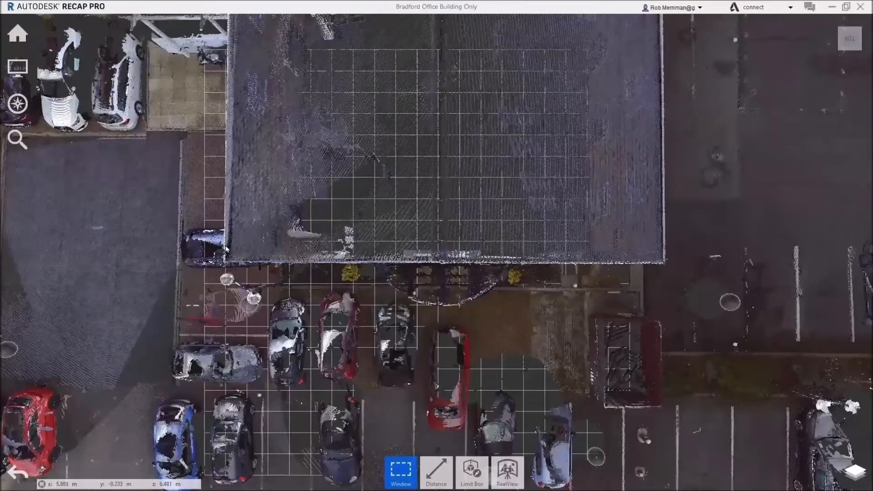
- Window-select the front strip of the Bradford office building with the parking in front and put it into a new region named Balcony area
{"action": "left_click_drag", "start_coordinate": [224, 245], "coordinate": [672, 414]}
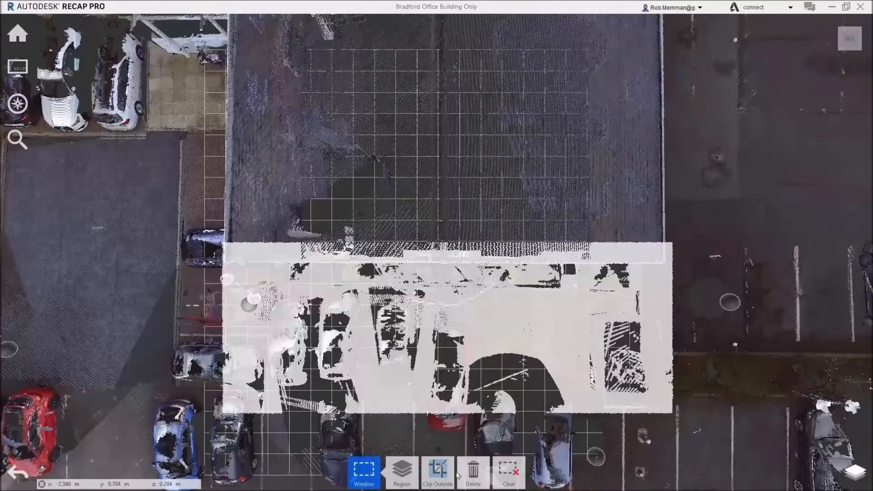
{"action": "left_click", "coordinate": [400, 471]}
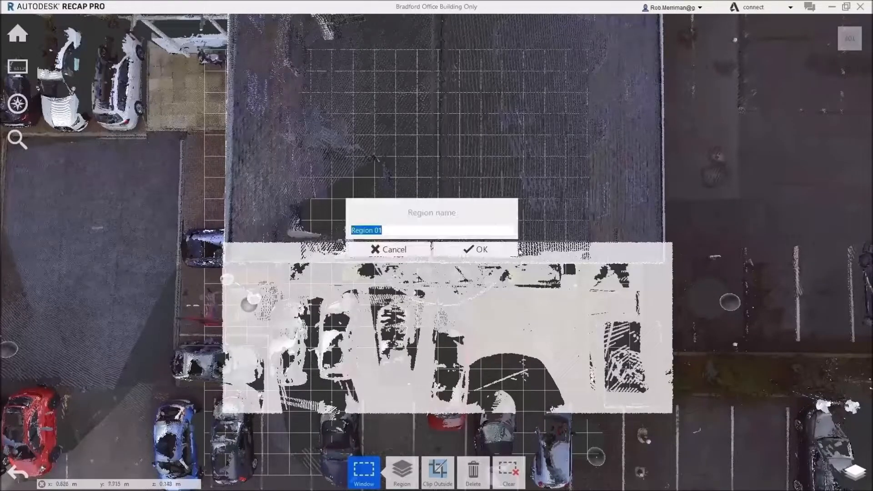
{"action": "type", "text": "Balcony area"}
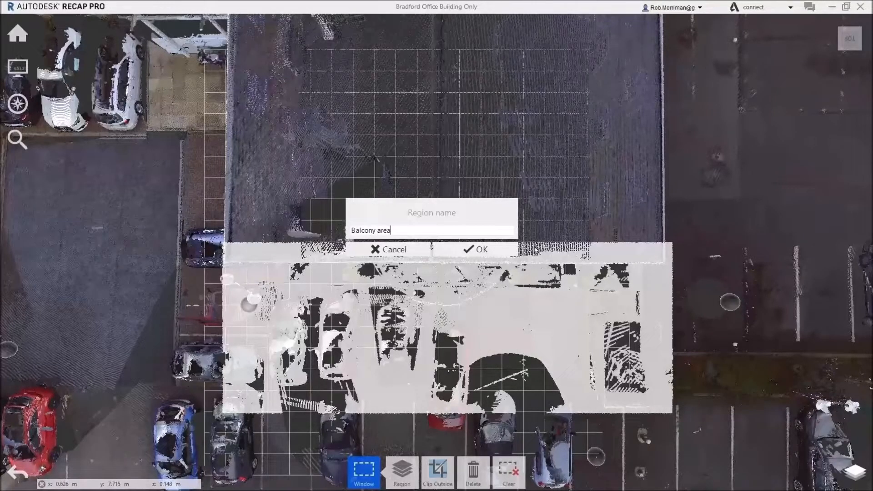
{"action": "left_click", "coordinate": [501, 250]}
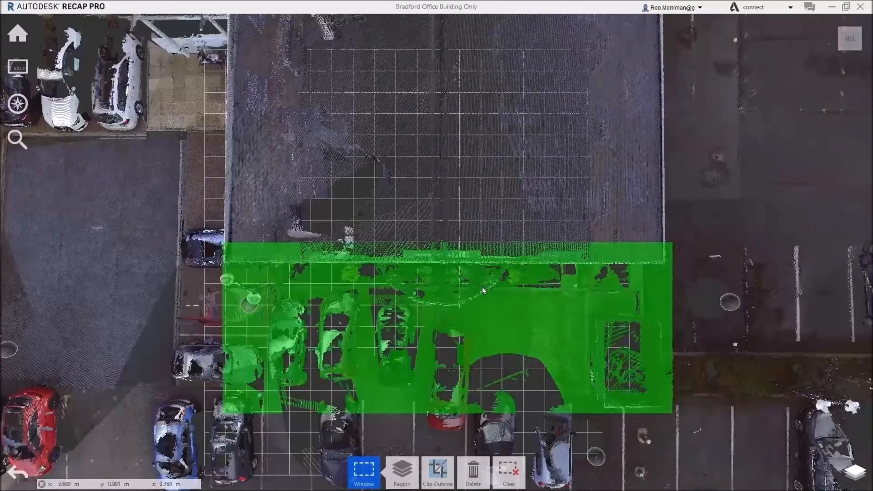
- Hide the Unassigned Points and view the Balcony area region on its own from the front
{"action": "left_click", "coordinate": [855, 472]}
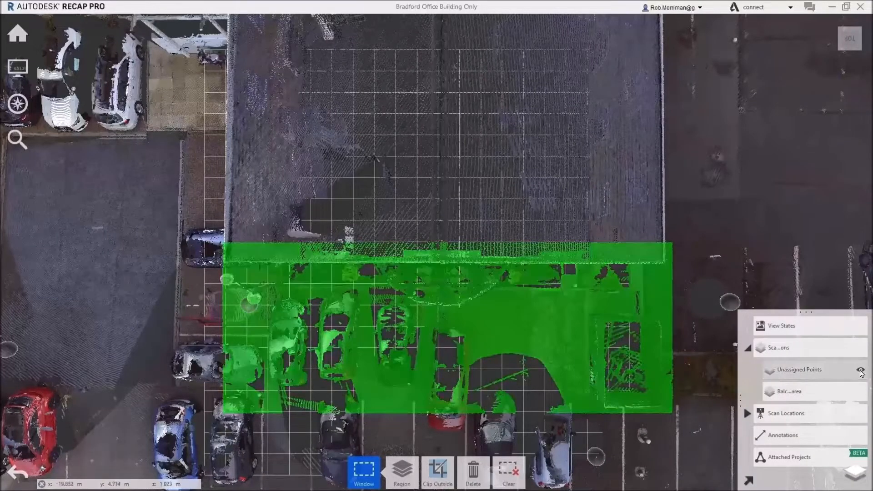
{"action": "left_click", "coordinate": [861, 371]}
{"action": "left_click", "coordinate": [419, 130]}
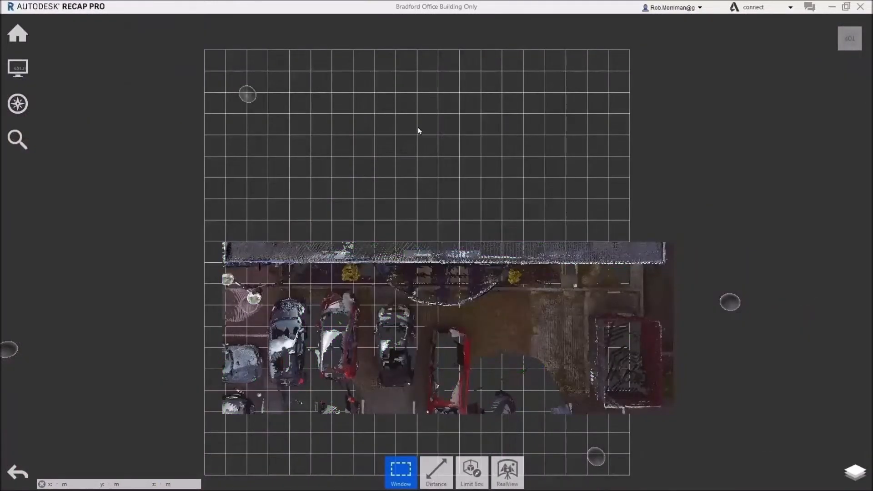
{"action": "scroll", "coordinate": [417, 125], "scroll_direction": "down", "scroll_amount": 1}
{"action": "right_click_drag", "start_coordinate": [453, 278], "coordinate": [478, 247]}
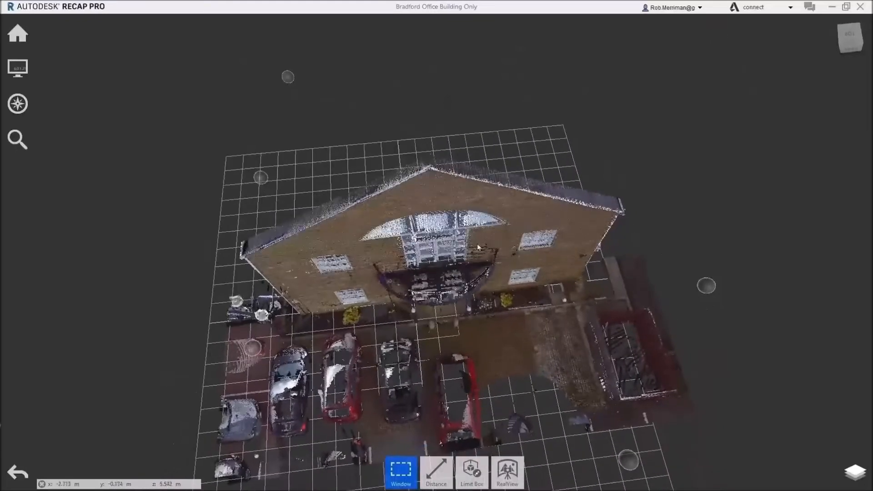
- Window-select the parking strip beyond the building's left corner from above and unassign it from the Balcony area region
{"action": "scroll", "coordinate": [478, 247], "scroll_direction": "down", "scroll_amount": 15}
{"action": "scroll", "coordinate": [491, 247], "scroll_direction": "up", "scroll_amount": 8}
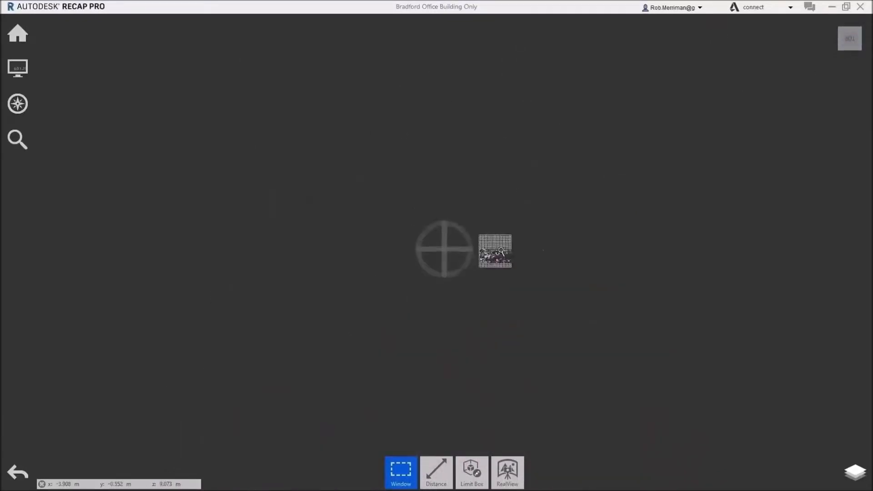
{"action": "scroll", "coordinate": [501, 250], "scroll_direction": "up", "scroll_amount": 5}
{"action": "scroll", "coordinate": [515, 273], "scroll_direction": "up", "scroll_amount": 8}
{"action": "scroll", "coordinate": [355, 144], "scroll_direction": "up", "scroll_amount": 3}
{"action": "left_click_drag", "start_coordinate": [346, 114], "coordinate": [470, 404]}
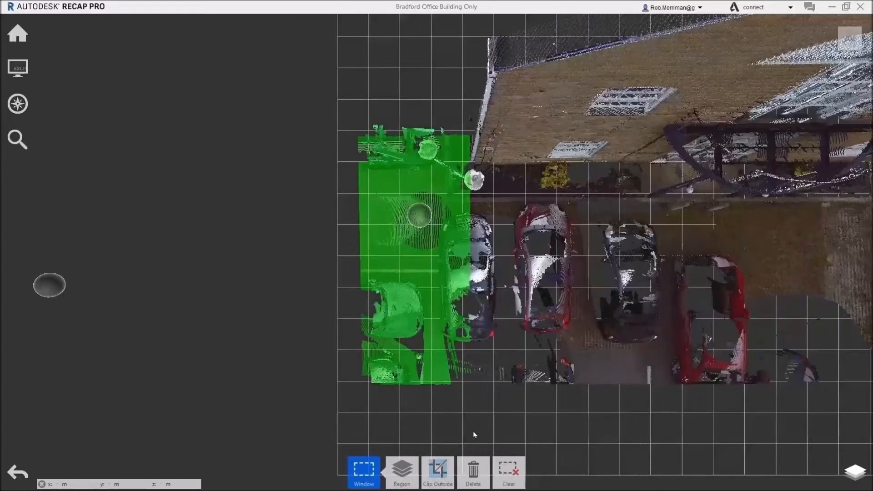
{"action": "mouse_move", "coordinate": [410, 478]}
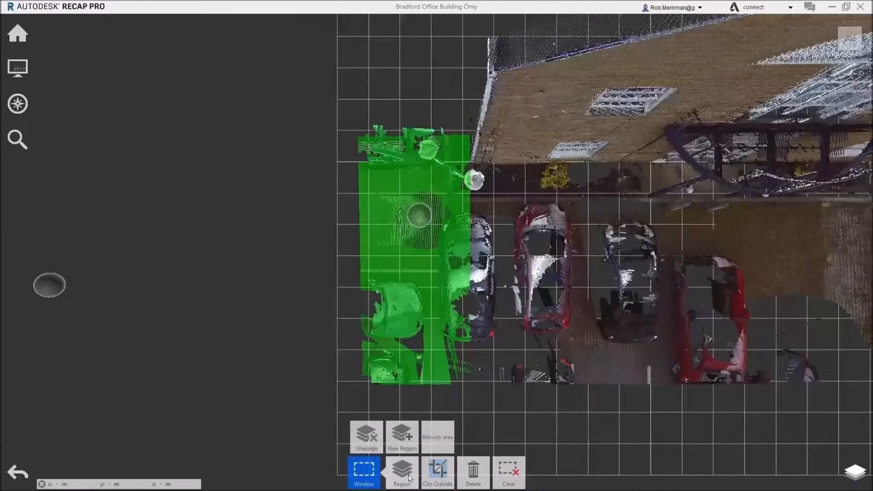
{"action": "left_click", "coordinate": [370, 441]}
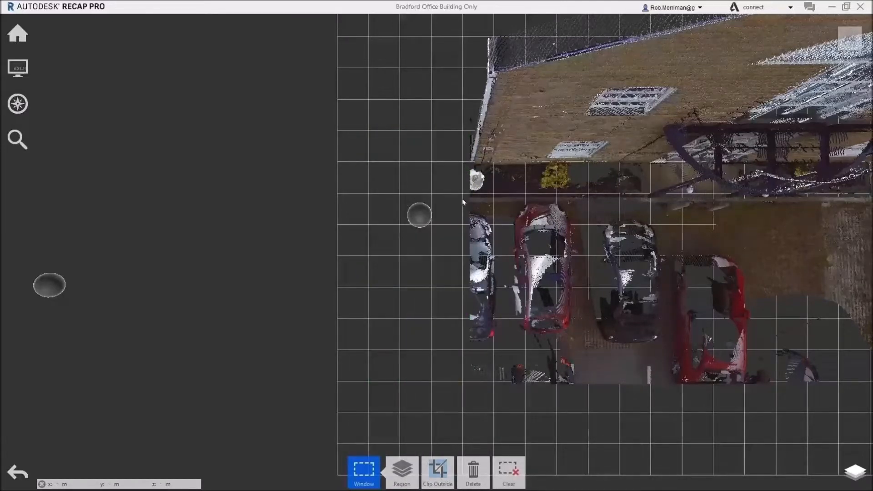
- Window-select the planting strip left of the balcony and the parked cars with their paving, and unassign both from the region
{"action": "left_click_drag", "start_coordinate": [467, 167], "coordinate": [648, 219]}
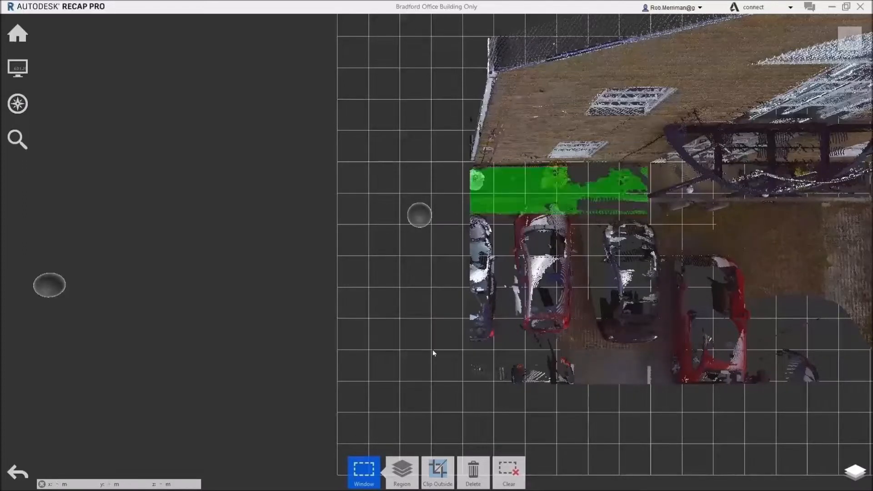
{"action": "left_click", "coordinate": [402, 470]}
{"action": "left_click", "coordinate": [370, 433]}
{"action": "left_click_drag", "start_coordinate": [461, 203], "coordinate": [831, 397]}
{"action": "mouse_move", "coordinate": [407, 464]}
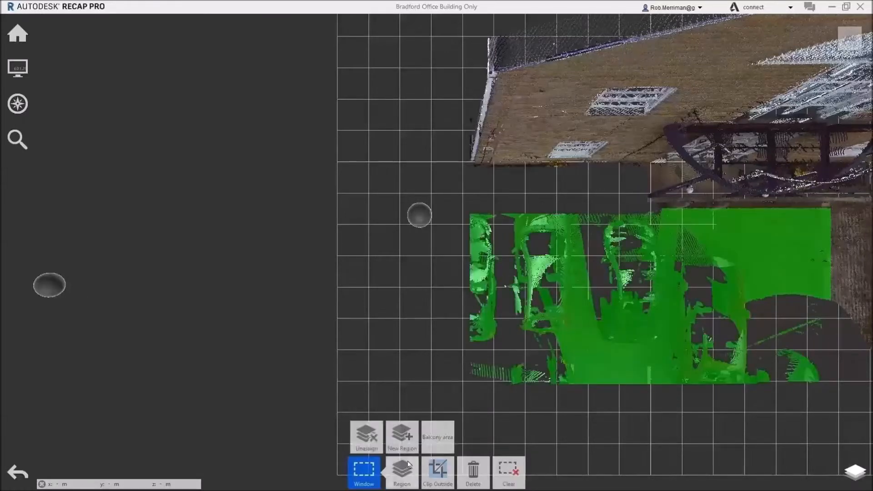
{"action": "left_click", "coordinate": [369, 439]}
- Window-select the remaining block paving and parking bay in front of the building's right side and unassign them from the region
{"action": "middle_click_drag", "start_coordinate": [643, 235], "coordinate": [205, 207]}
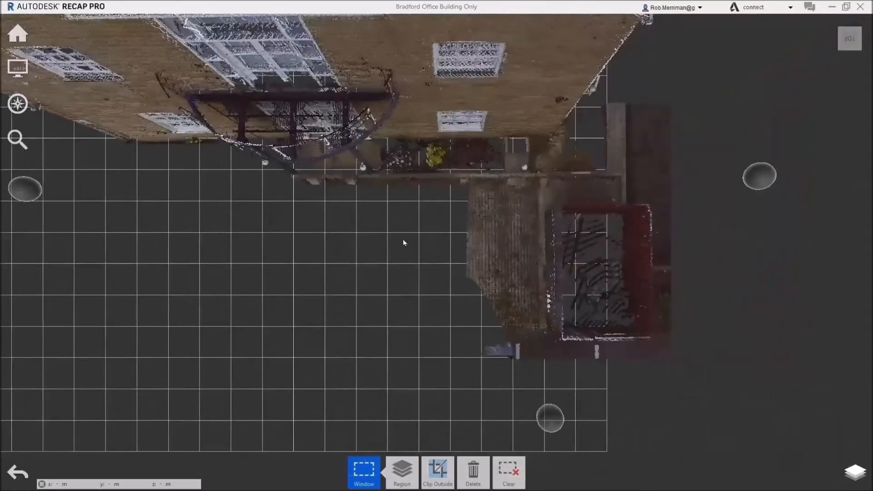
{"action": "middle_click_drag", "start_coordinate": [495, 253], "coordinate": [497, 248], "text": "shift"}
{"action": "left_click_drag", "start_coordinate": [473, 296], "coordinate": [541, 369]}
{"action": "left_click_drag", "start_coordinate": [590, 100], "coordinate": [683, 191]}
{"action": "left_click_drag", "start_coordinate": [458, 187], "coordinate": [699, 366]}
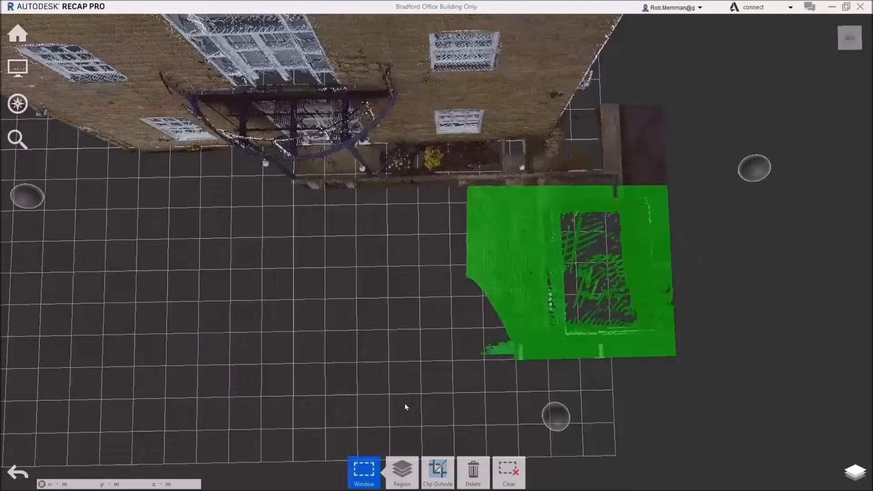
{"action": "left_click", "coordinate": [397, 469]}
{"action": "key", "text": "Delete"}
- Window-select the path strip beyond the building's right corner and unassign it from the region
{"action": "left_click_drag", "start_coordinate": [680, 82], "coordinate": [593, 200]}
{"action": "left_click", "coordinate": [397, 469]}
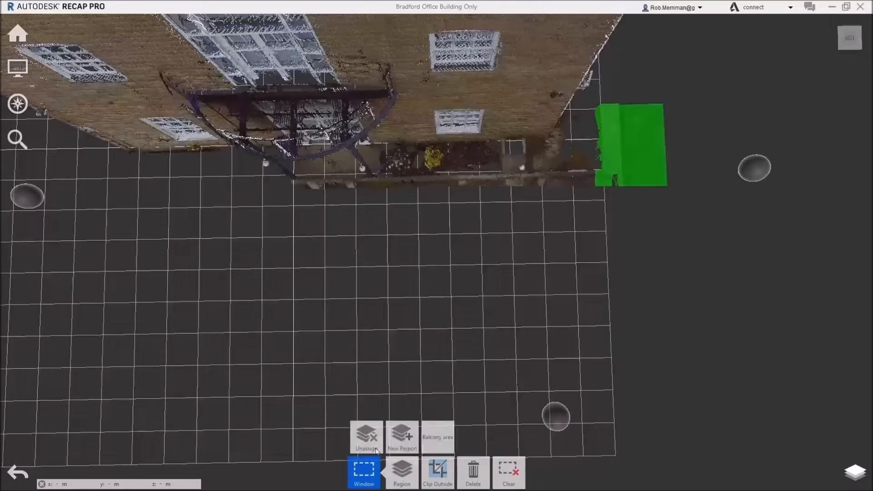
{"action": "key", "text": "Delete"}
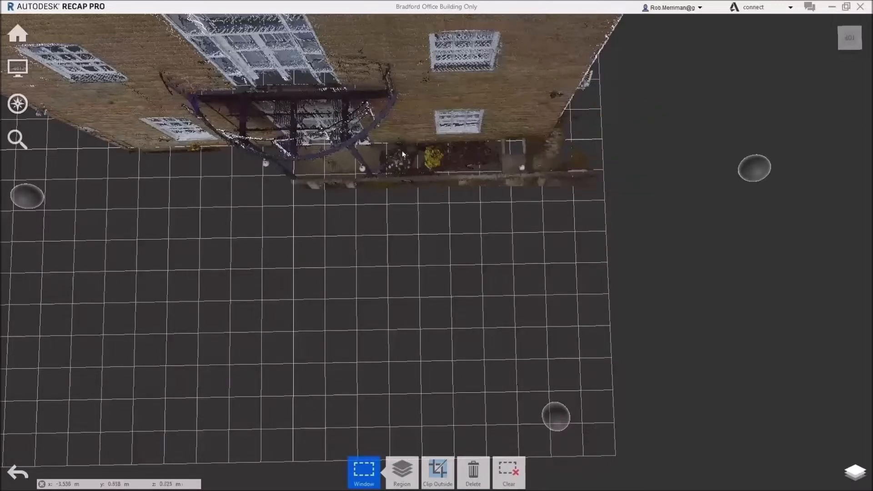
- Window-select the planting bed and kerb along the wall right of the entrance and unassign them from the region
{"action": "scroll", "coordinate": [402, 151], "scroll_direction": "up", "scroll_amount": 5}
{"action": "left_click_drag", "start_coordinate": [363, 140], "coordinate": [741, 239]}
{"action": "left_click", "coordinate": [400, 471]}
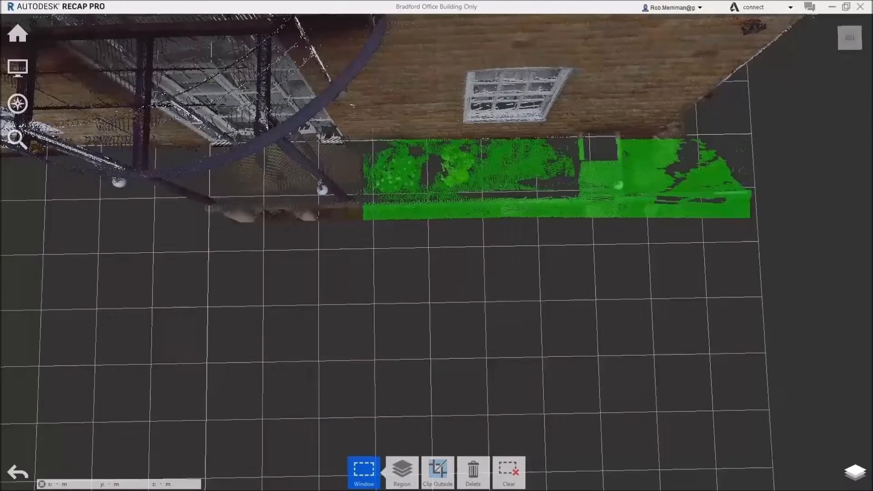
{"action": "mouse_move", "coordinate": [402, 471]}
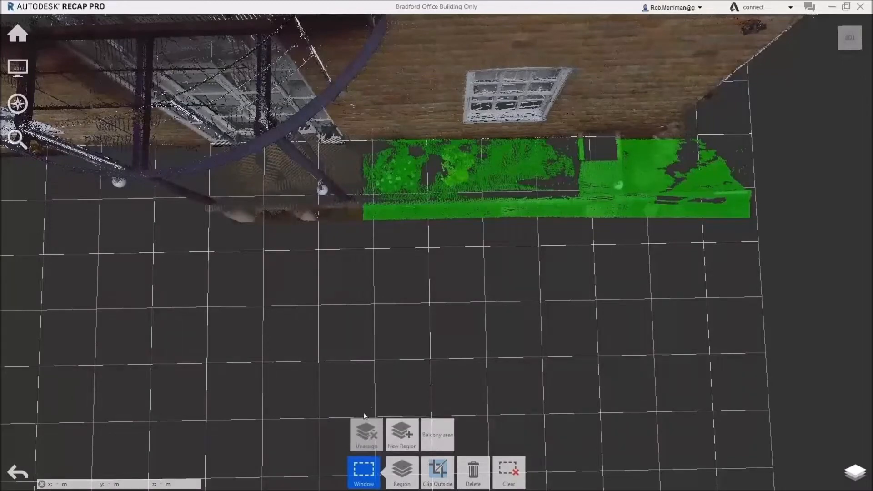
{"action": "left_click", "coordinate": [370, 440]}
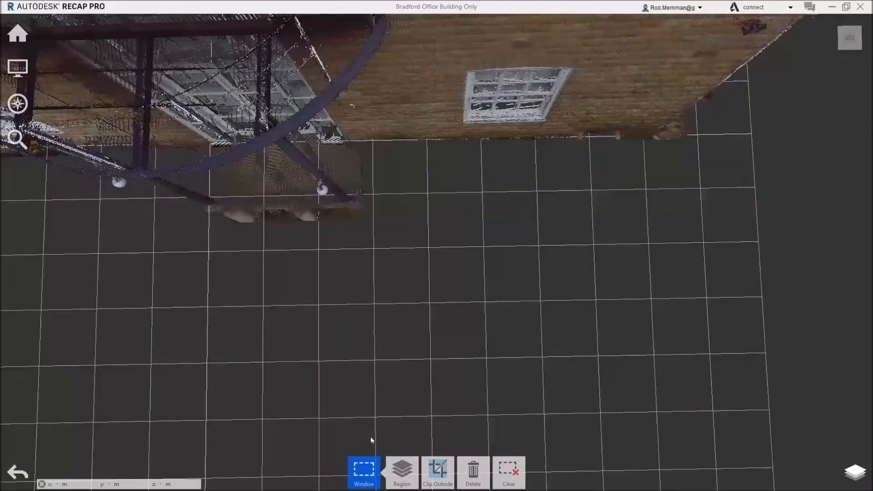
- Review the trimmed building front in perspective and highlight the points of the Balcony area region
{"action": "left_click_drag", "start_coordinate": [700, 339], "coordinate": [407, 232]}
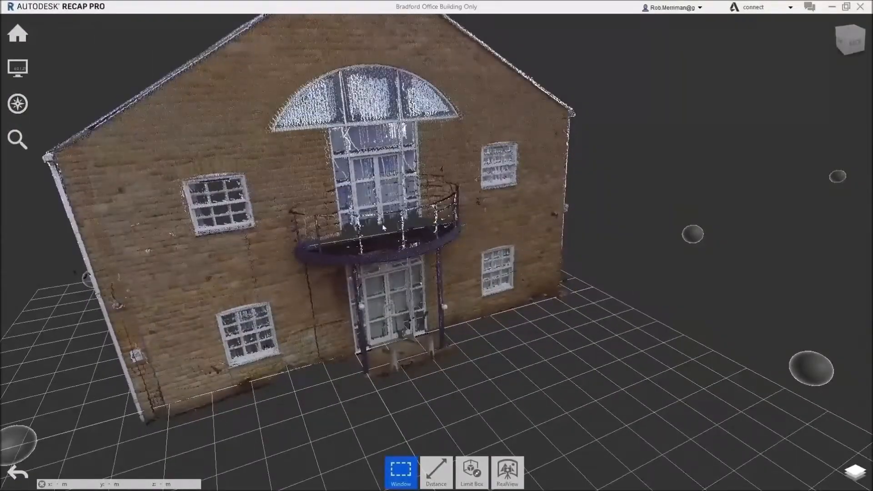
{"action": "scroll", "coordinate": [407, 232], "scroll_direction": "down", "scroll_amount": 3}
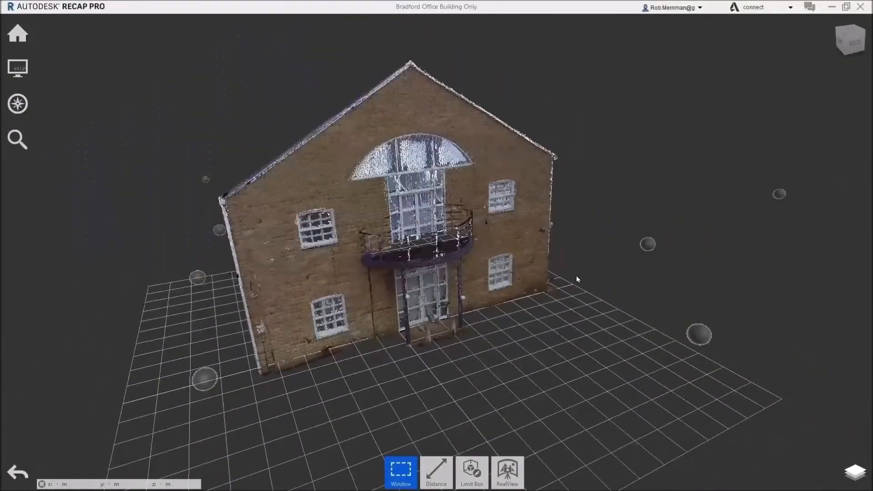
{"action": "mouse_move", "coordinate": [853, 471]}
{"action": "mouse_move", "coordinate": [828, 396]}
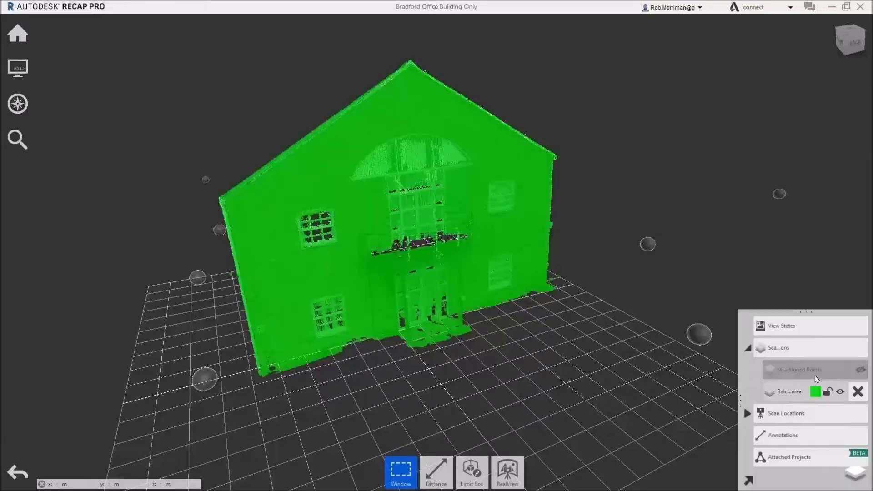
{"action": "scroll", "coordinate": [625, 298], "scroll_direction": "down", "scroll_amount": 2}
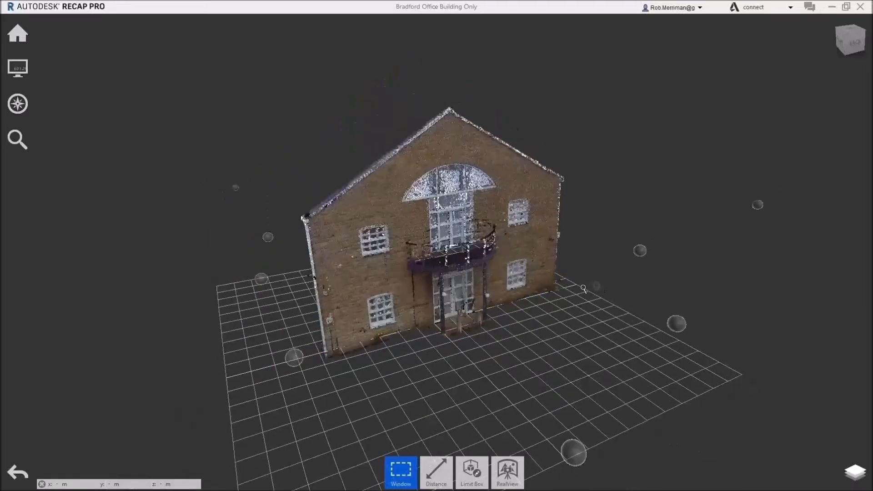
- Window-select the whole trimmed building front and start exporting it as a unified RCP file in the Point Clouds folder
{"action": "left_click_drag", "start_coordinate": [189, 45], "coordinate": [776, 428]}
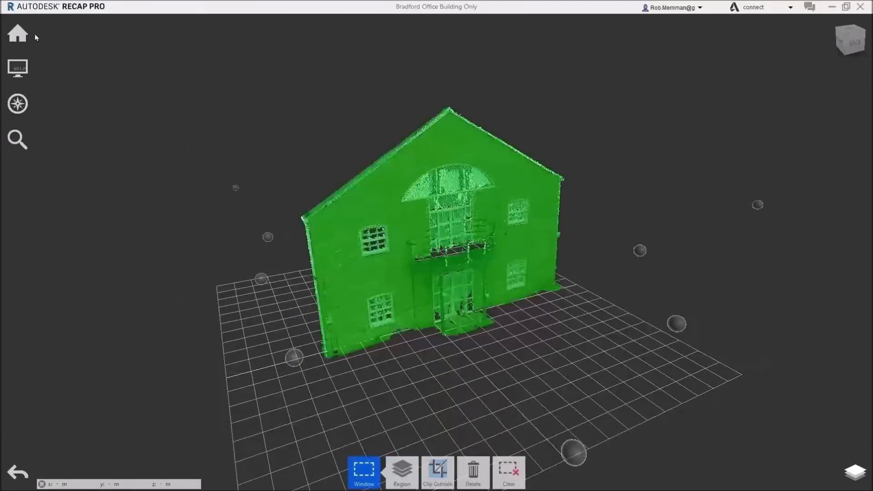
{"action": "mouse_move", "coordinate": [23, 38]}
{"action": "mouse_move", "coordinate": [202, 46]}
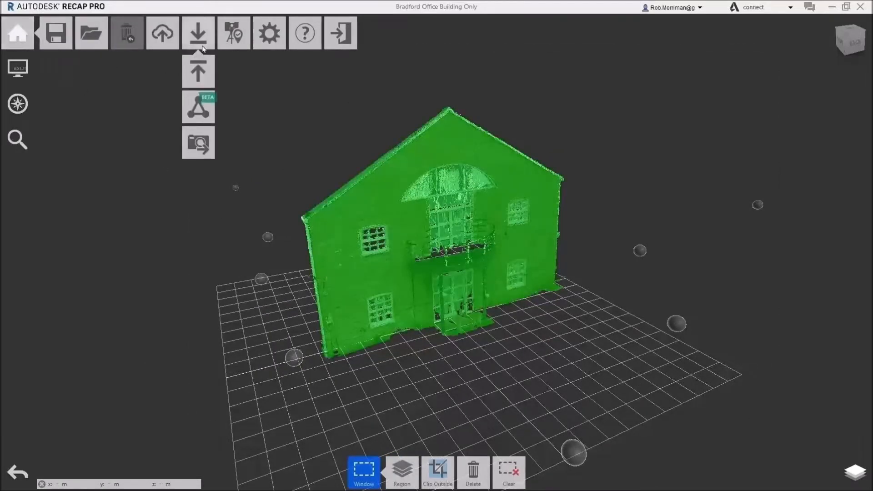
{"action": "mouse_move", "coordinate": [170, 40]}
{"action": "left_click", "coordinate": [201, 67]}
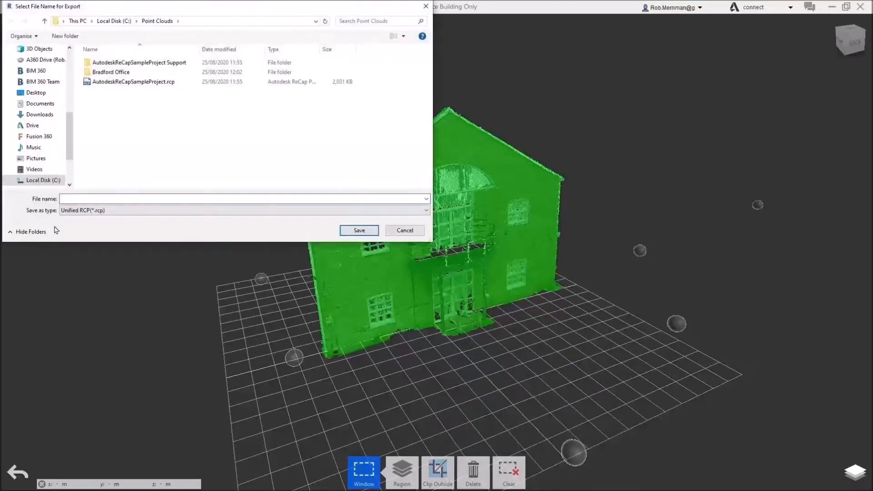
- Name the export file Bradford office Balcony Area and unify the project scans
{"action": "type", "text": "Balcony Area"}
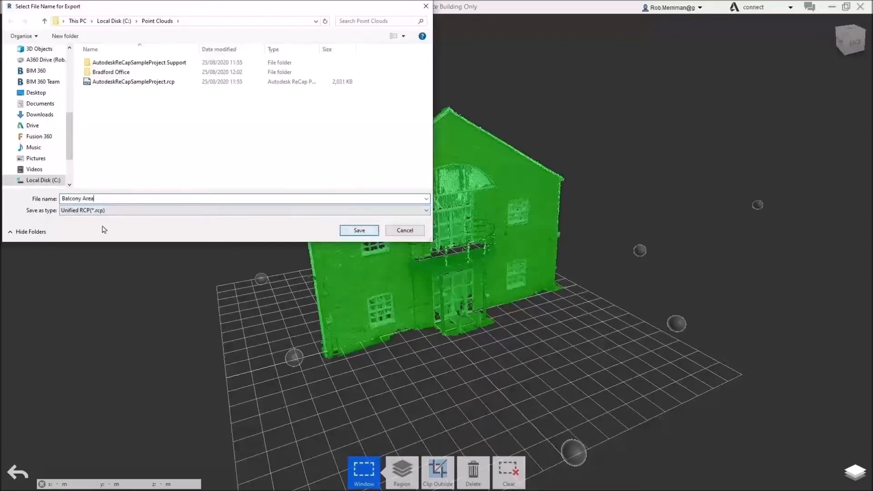
{"action": "left_click", "coordinate": [62, 199]}
{"action": "type", "text": "Bradford of"}
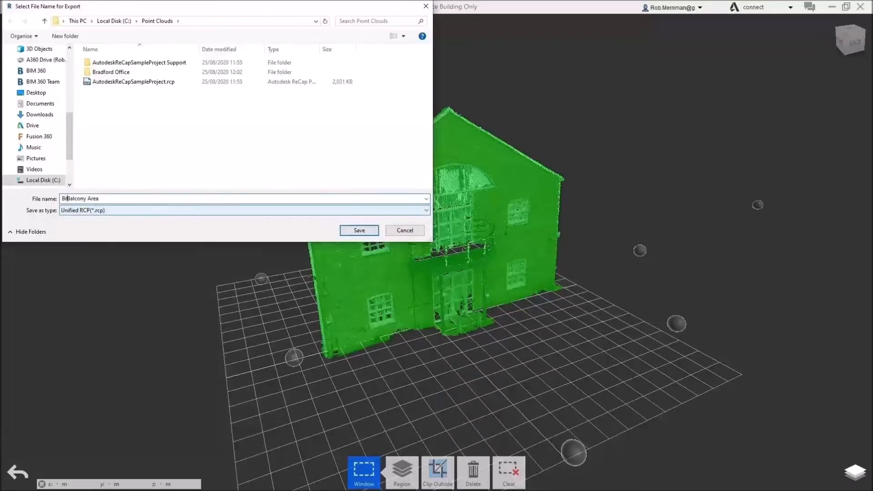
{"action": "type", "text": "fice"}
{"action": "key", "text": "Return"}
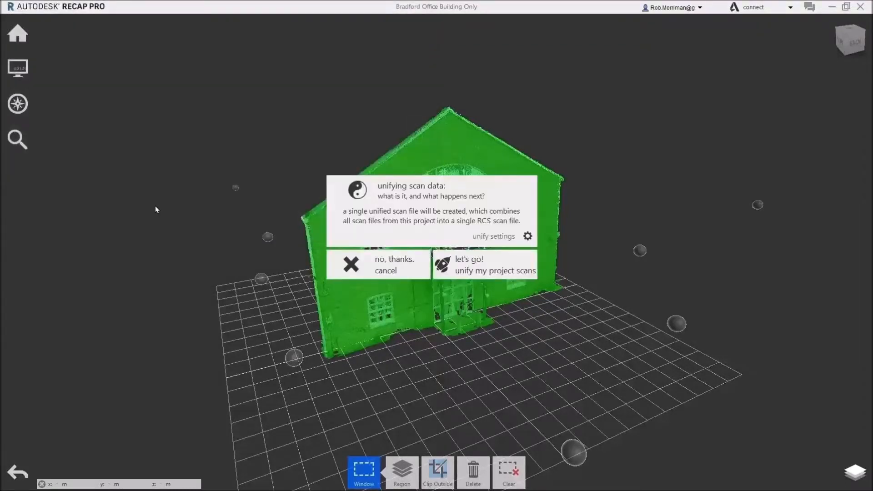
{"action": "left_click", "coordinate": [494, 276]}
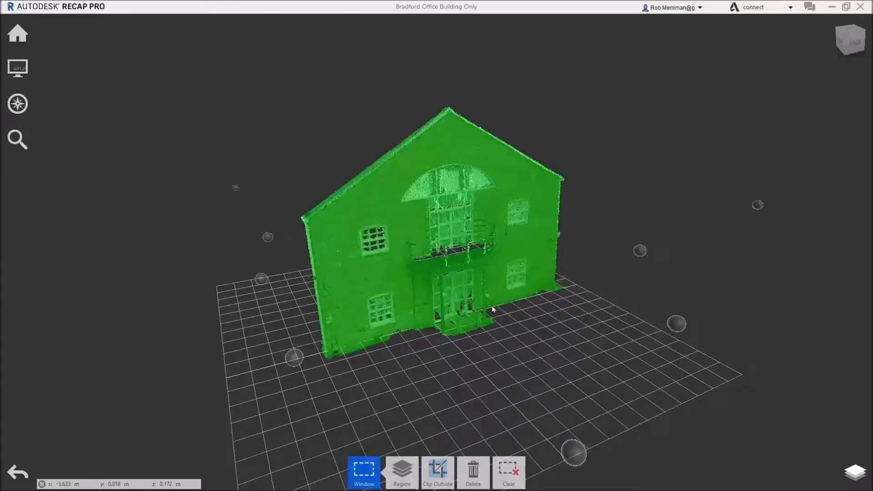
- Switch to Autodesk Advance Steel and start a new drawing from the ASTemplate.dwt template
{"action": "key", "text": "alt+Tab"}
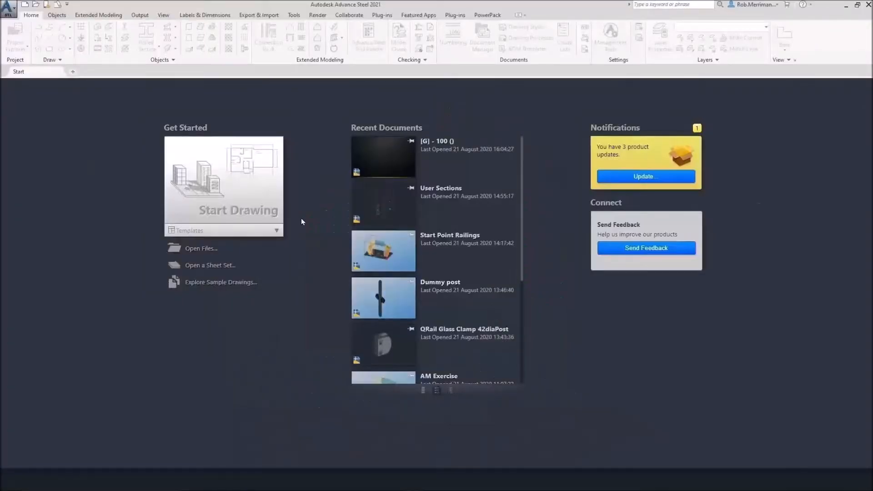
{"action": "left_click", "coordinate": [270, 237]}
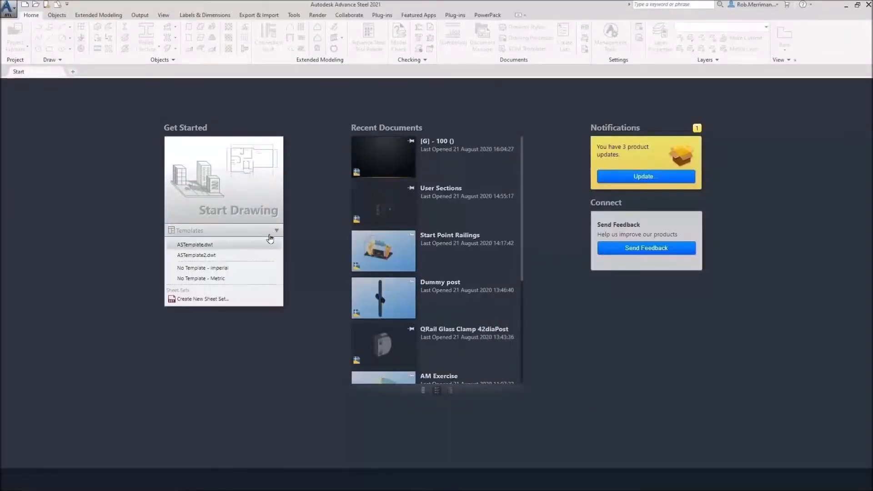
{"action": "left_click", "coordinate": [231, 245]}
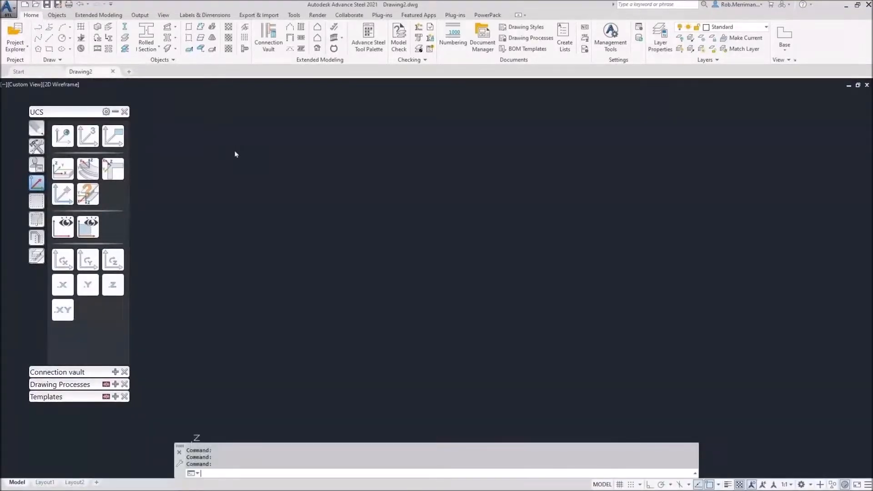
- Save the drawing as Graitec Bradford Balcony.dwg in the Point Clouds folder on the C: drive
{"action": "key", "text": "ctrl+s"}
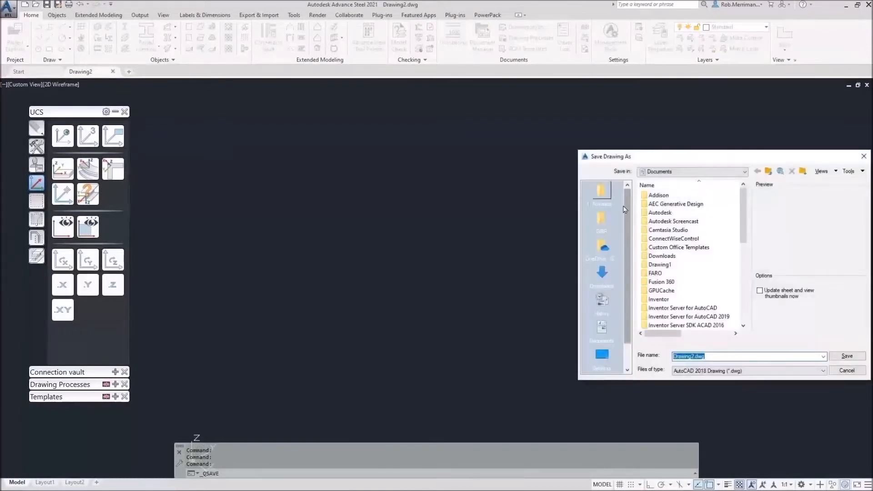
{"action": "left_click", "coordinate": [676, 171]}
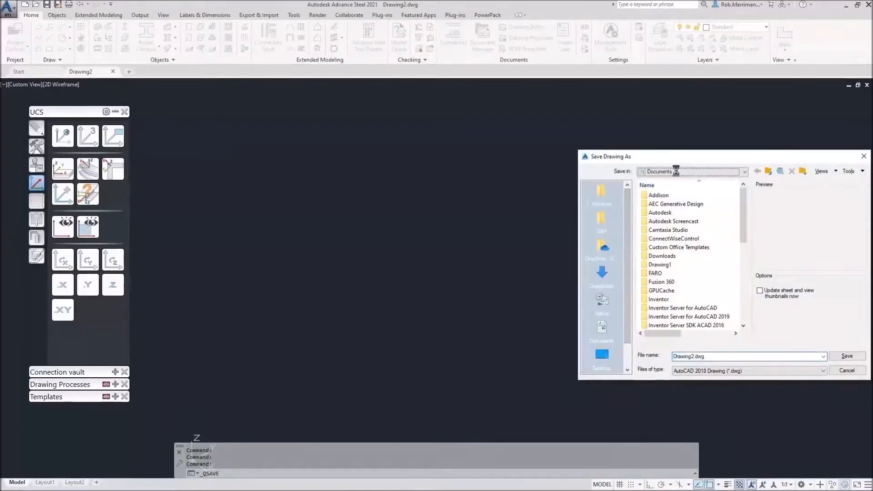
{"action": "left_click", "coordinate": [682, 194]}
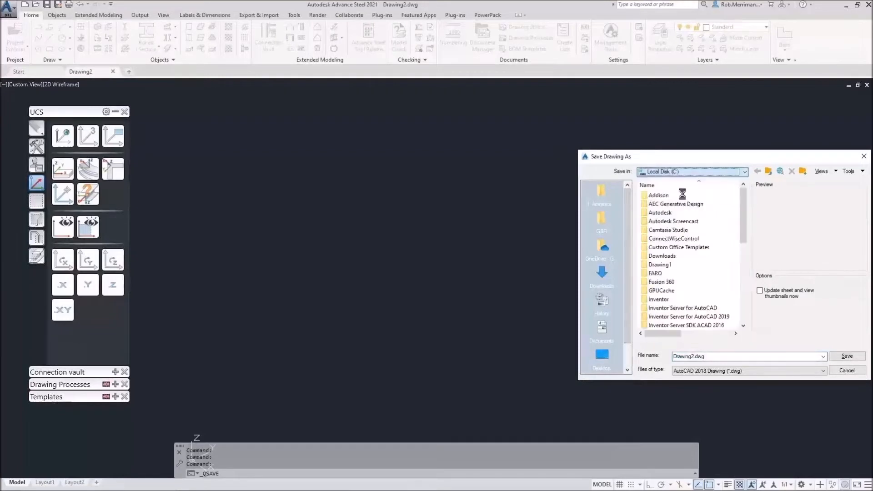
{"action": "double_click", "coordinate": [664, 264]}
{"action": "left_click", "coordinate": [694, 357]}
{"action": "left_click_drag", "start_coordinate": [693, 356], "coordinate": [653, 360]}
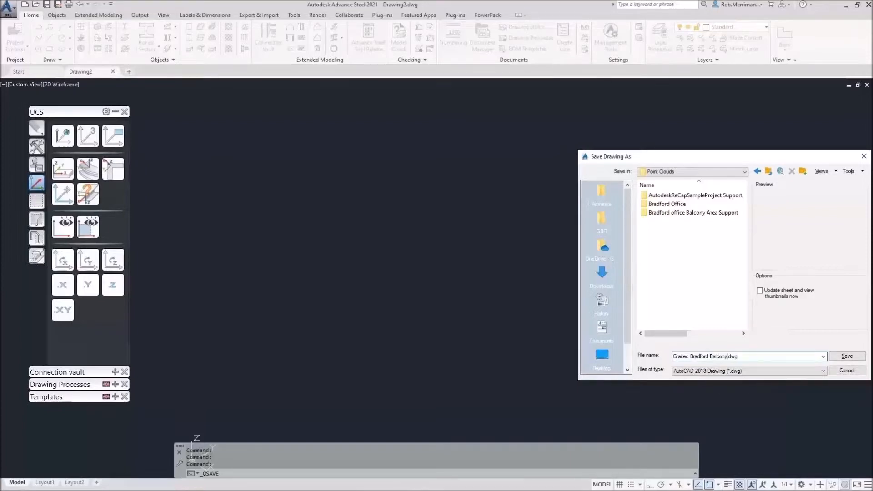
{"action": "key", "text": "Return"}
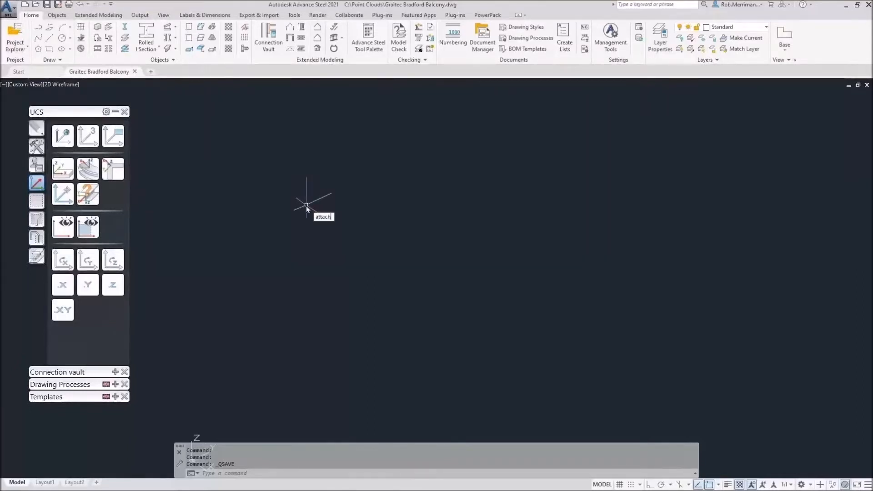
- Attach Bradford office Balcony Area.rcp with a relative path, scale 1 and rotation 0, placing its insertion point freehand in the model
{"action": "key", "text": "Return"}
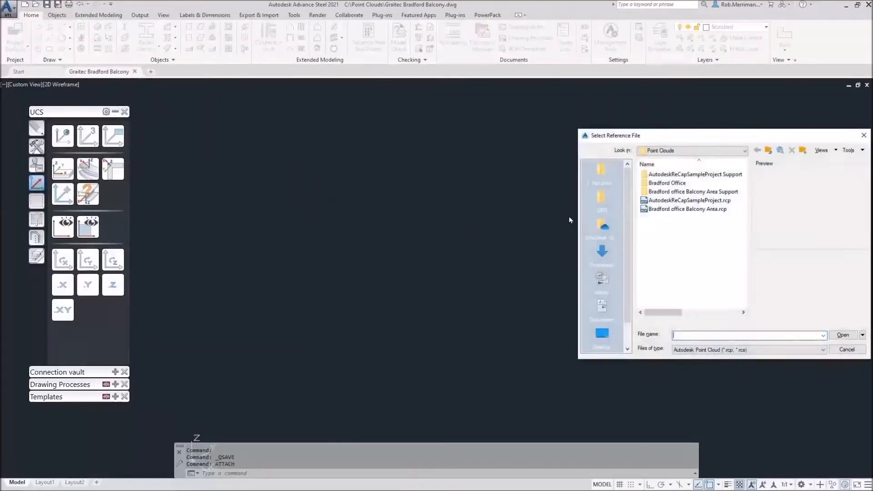
{"action": "left_click", "coordinate": [679, 210]}
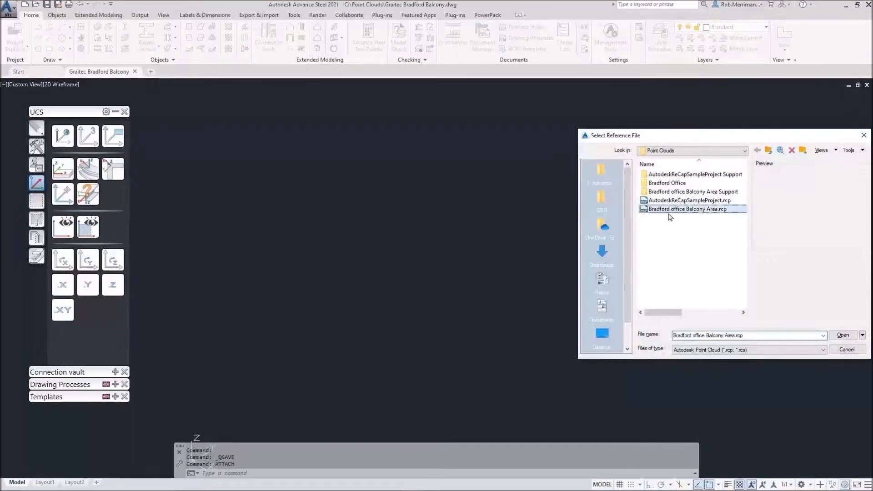
{"action": "double_click", "coordinate": [673, 210]}
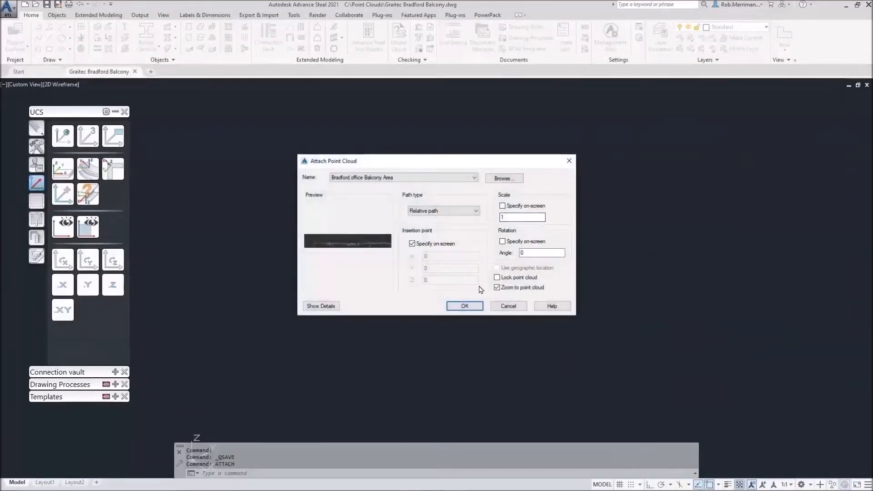
{"action": "left_click", "coordinate": [472, 312]}
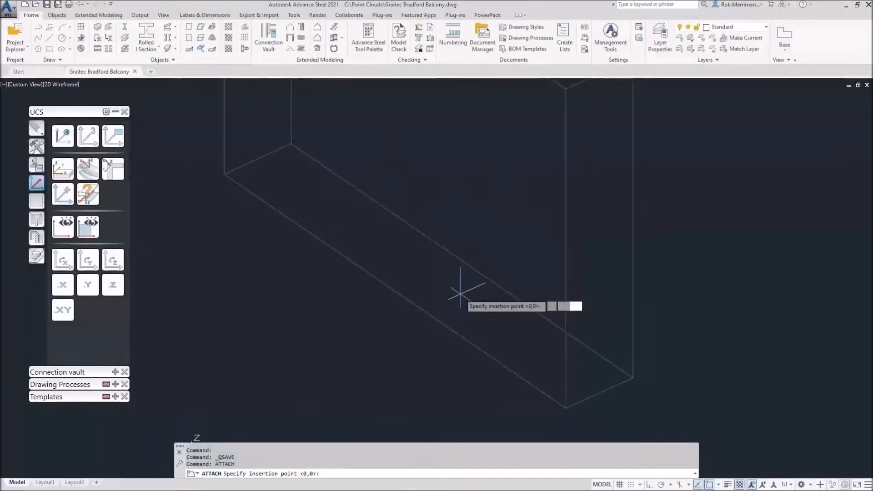
{"action": "left_click", "coordinate": [460, 294]}
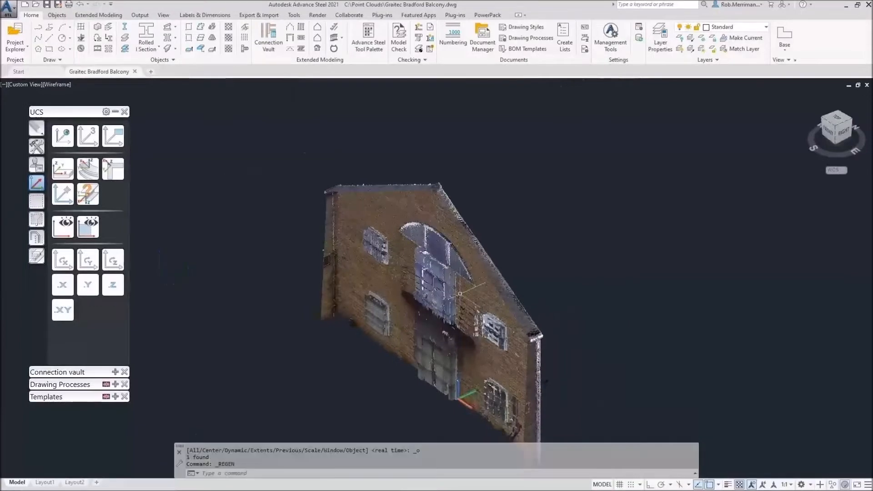
- Select the attached point cloud from its front side and set its point size to 1
{"action": "scroll", "coordinate": [460, 293], "scroll_direction": "down", "scroll_amount": 3}
{"action": "middle_click_drag", "start_coordinate": [498, 294], "coordinate": [292, 250], "text": "shift"}
{"action": "scroll", "coordinate": [412, 302], "scroll_direction": "up", "scroll_amount": 3}
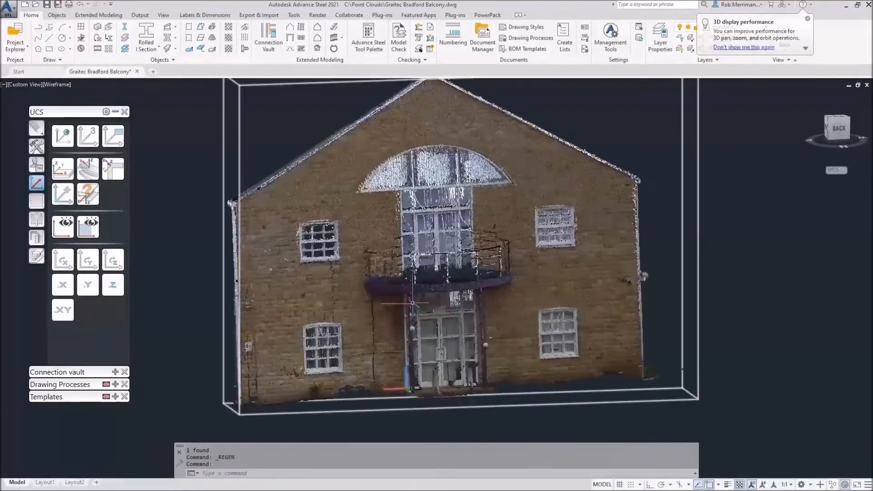
{"action": "scroll", "coordinate": [412, 302], "scroll_direction": "down", "scroll_amount": 3}
{"action": "left_click", "coordinate": [409, 288]}
{"action": "scroll", "coordinate": [397, 285], "scroll_direction": "up", "scroll_amount": 2}
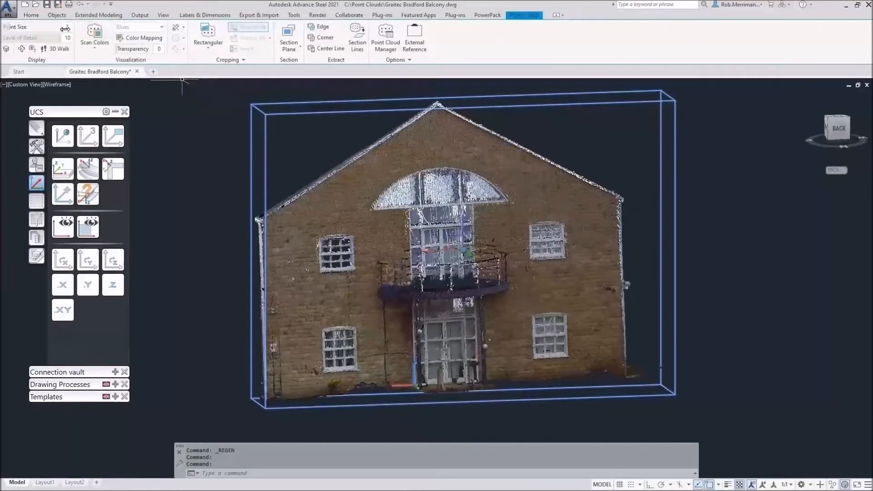
{"action": "left_click_drag", "start_coordinate": [69, 28], "coordinate": [64, 28]}
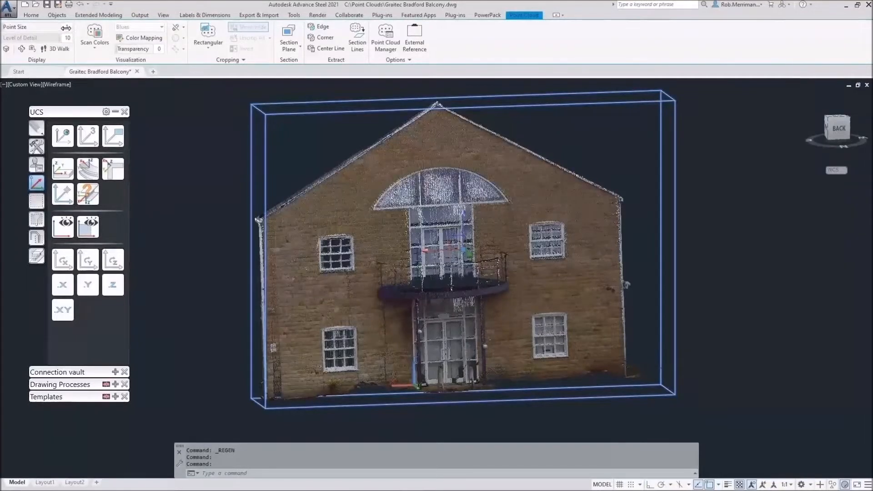
- Preview the point cloud with Elevation colouring and restore its Scan Colors stylization
{"action": "left_click", "coordinate": [95, 46]}
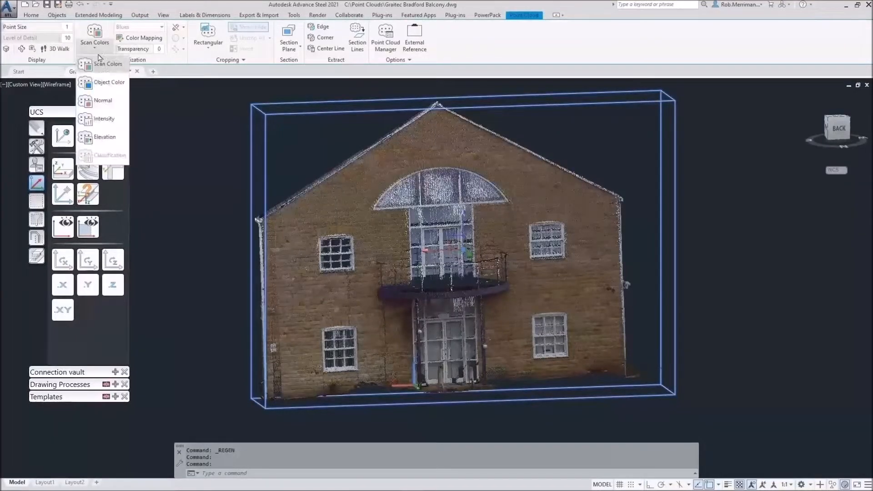
{"action": "left_click", "coordinate": [112, 143]}
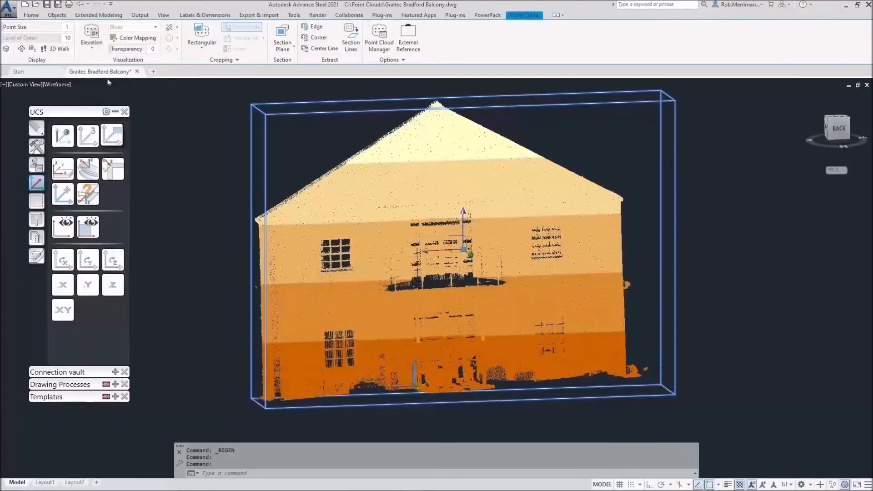
{"action": "left_click", "coordinate": [101, 51]}
{"action": "left_click", "coordinate": [104, 64]}
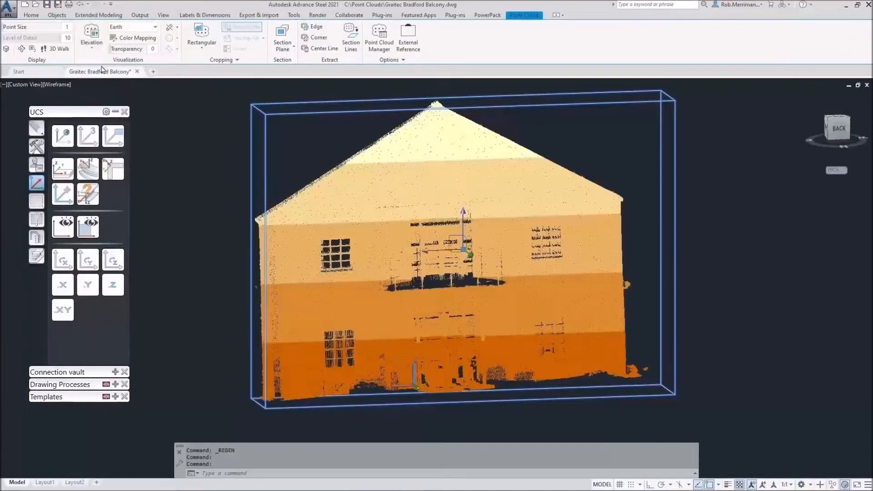
{"action": "left_click", "coordinate": [98, 54]}
{"action": "left_click", "coordinate": [105, 82]}
{"action": "left_click", "coordinate": [96, 50]}
{"action": "left_click", "coordinate": [102, 68]}
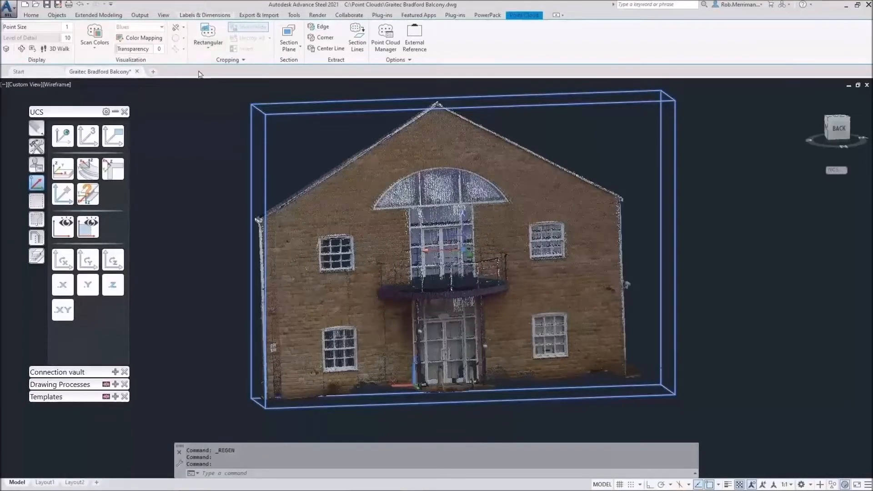
- Switch the Bradford office Balcony Area scan and the whole point cloud off and back on in the Point Cloud Manager
{"action": "left_click", "coordinate": [211, 50]}
{"action": "left_click", "coordinate": [385, 36]}
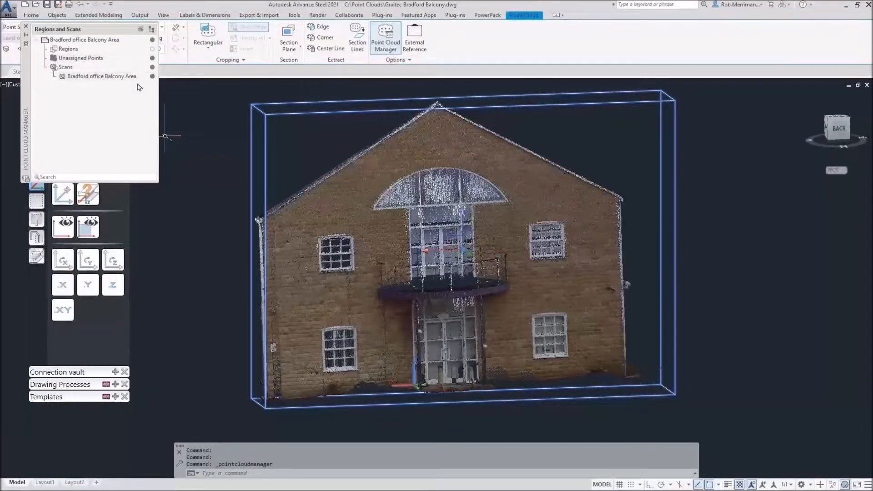
{"action": "left_click", "coordinate": [153, 76]}
{"action": "left_click", "coordinate": [152, 77]}
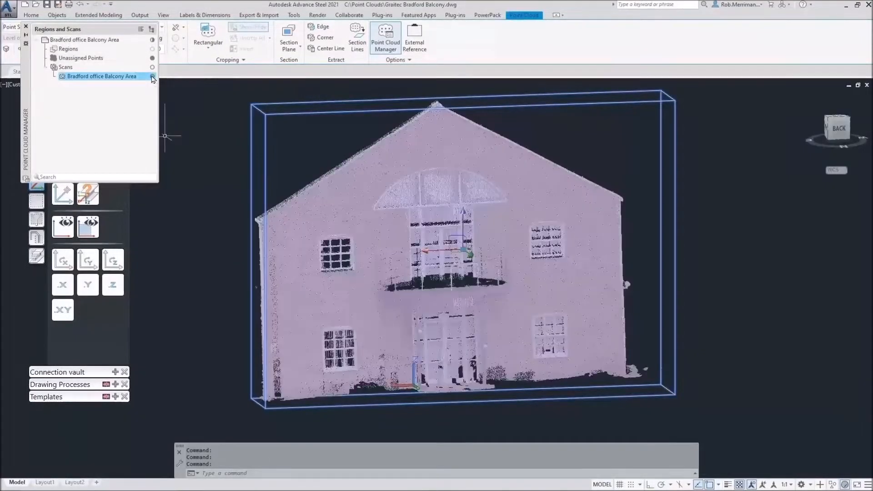
{"action": "left_click", "coordinate": [152, 40]}
{"action": "left_click", "coordinate": [152, 40]}
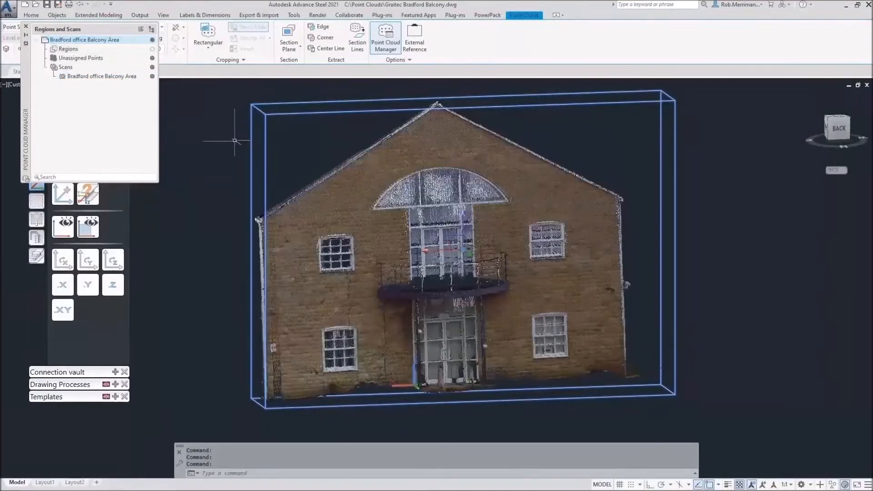
{"action": "left_click", "coordinate": [26, 27]}
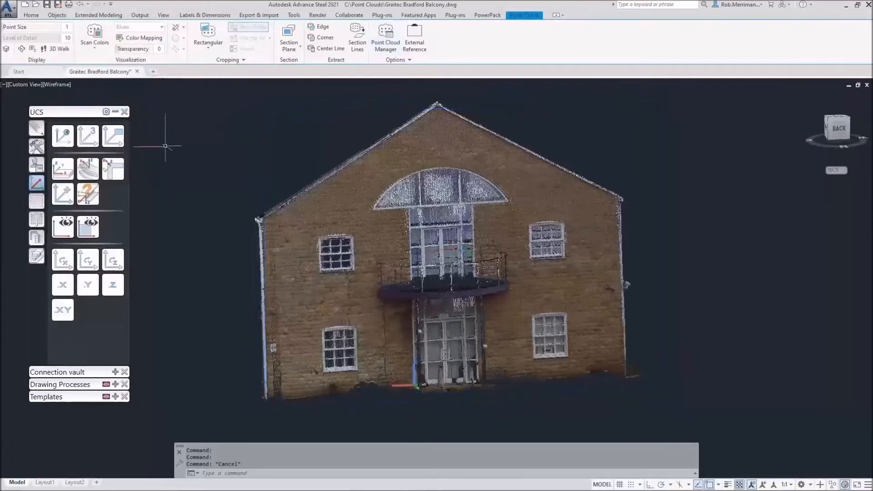
- Deselect the cloud, set a plan view of the current UCS, and review the object snap and 3D object snap settings
{"action": "key", "text": "Escape"}
{"action": "middle_click_drag", "start_coordinate": [216, 170], "coordinate": [217, 199], "text": "shift"}
{"action": "left_click", "coordinate": [70, 225]}
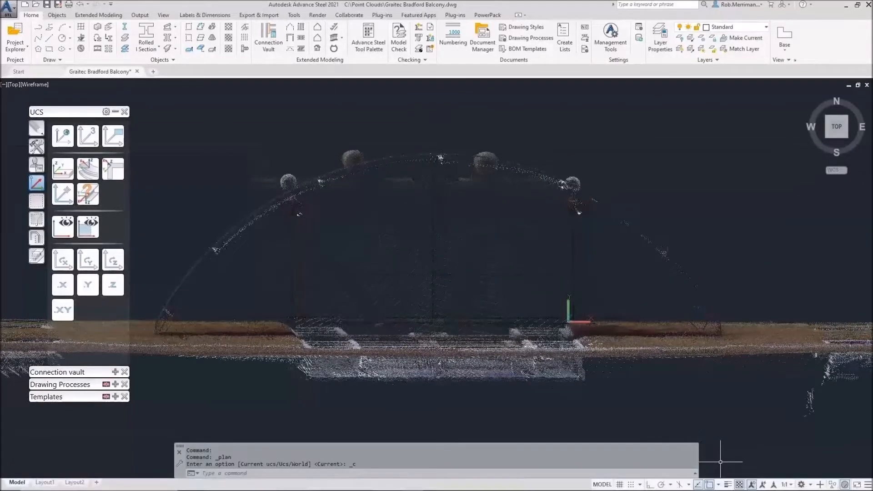
{"action": "left_click", "coordinate": [719, 484]}
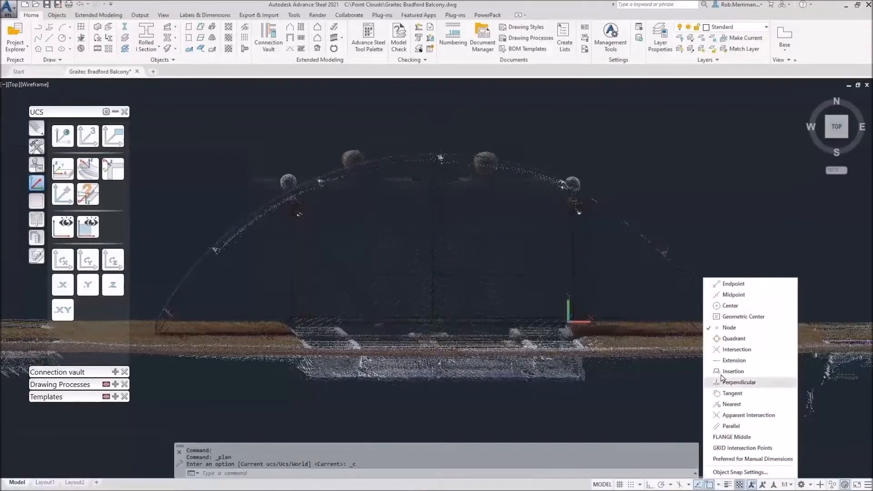
{"action": "left_click", "coordinate": [724, 477]}
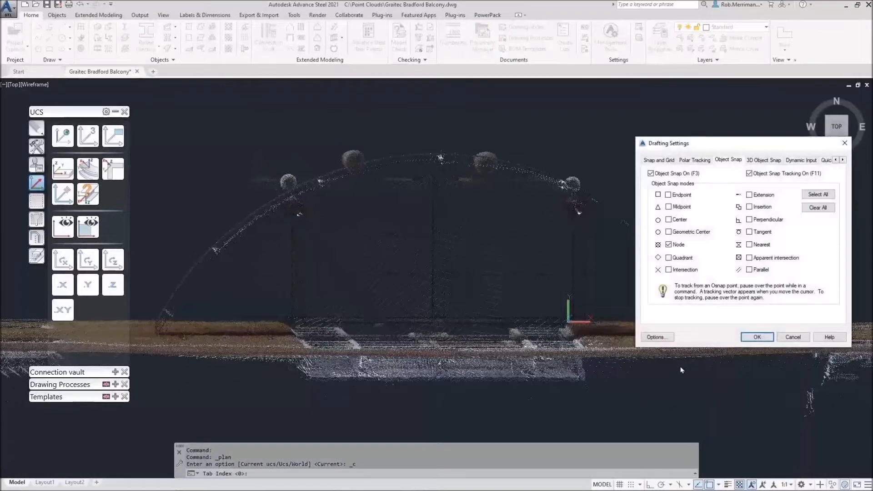
{"action": "left_click", "coordinate": [761, 160]}
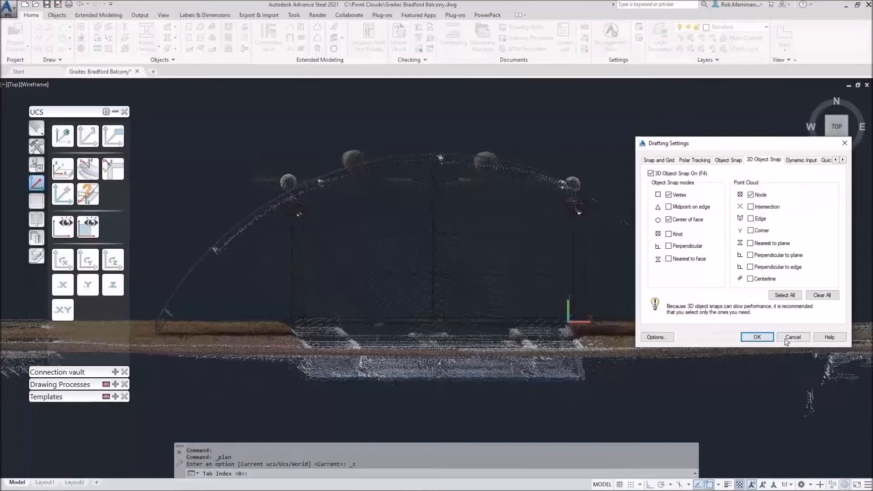
{"action": "key", "text": "Return"}
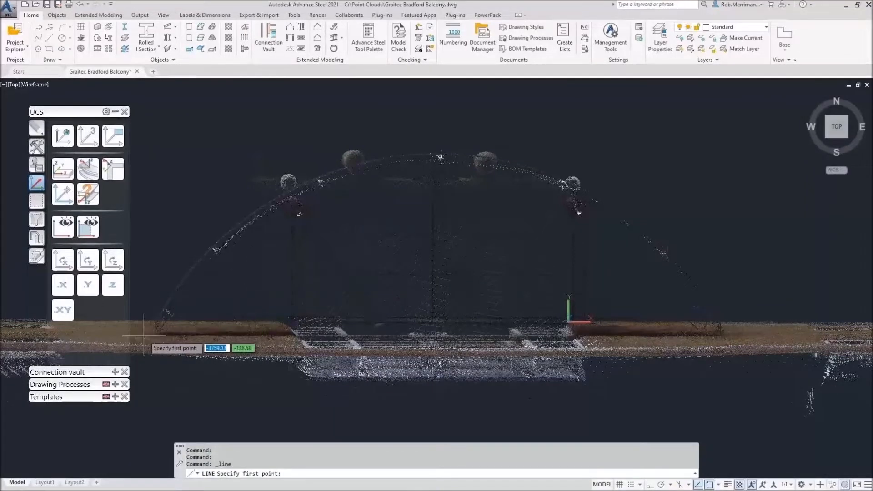
- Draw a short line at each end of the balcony where it meets the wall, snapping to point cloud nodes in plan view
{"action": "scroll", "coordinate": [150, 336], "scroll_direction": "up", "scroll_amount": 2}
{"action": "scroll", "coordinate": [179, 309], "scroll_direction": "up", "scroll_amount": 3}
{"action": "scroll", "coordinate": [180, 272], "scroll_direction": "down", "scroll_amount": 4}
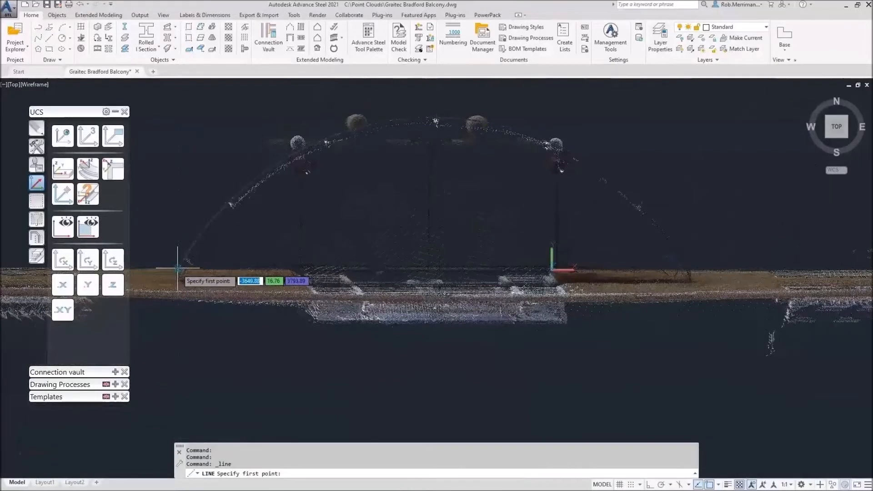
{"action": "left_click", "coordinate": [177, 267]}
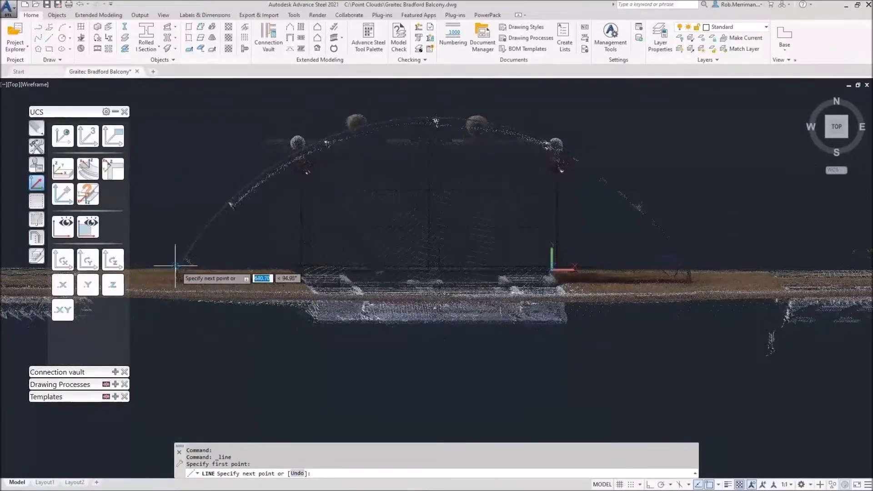
{"action": "left_click", "coordinate": [177, 270]}
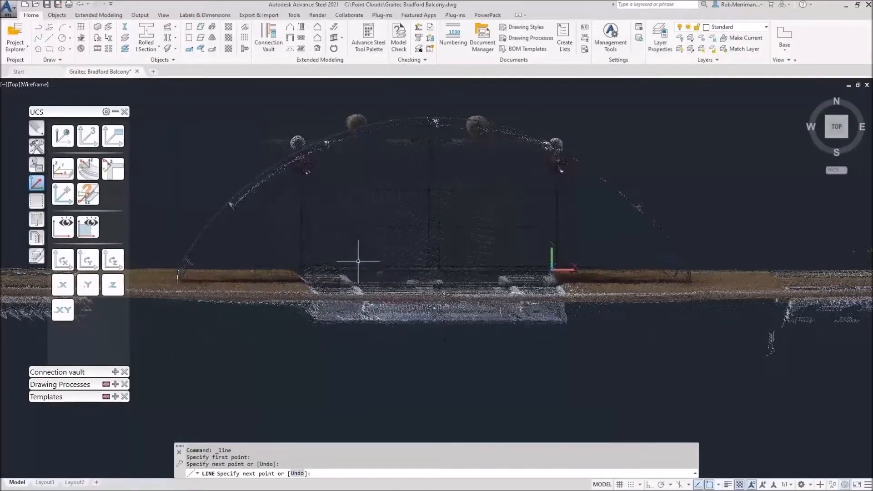
{"action": "key", "text": "Escape"}
{"action": "right_click", "coordinate": [710, 240]}
{"action": "left_click", "coordinate": [722, 246]}
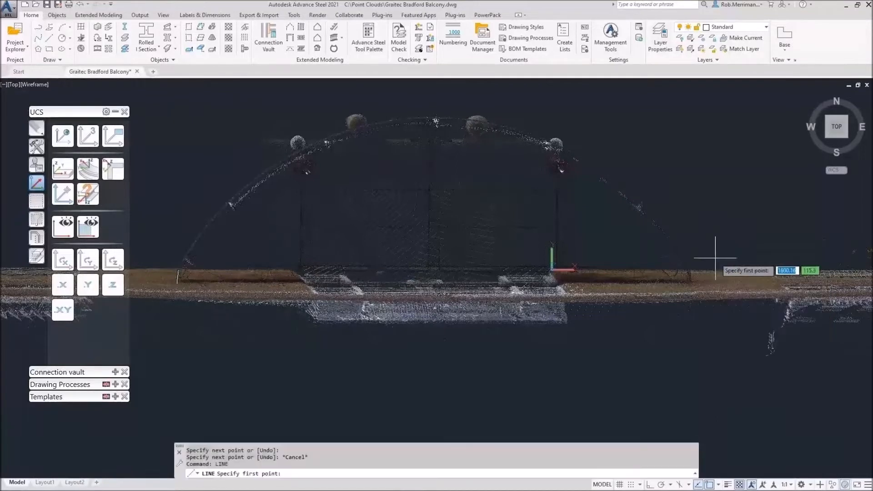
{"action": "left_click", "coordinate": [691, 280]}
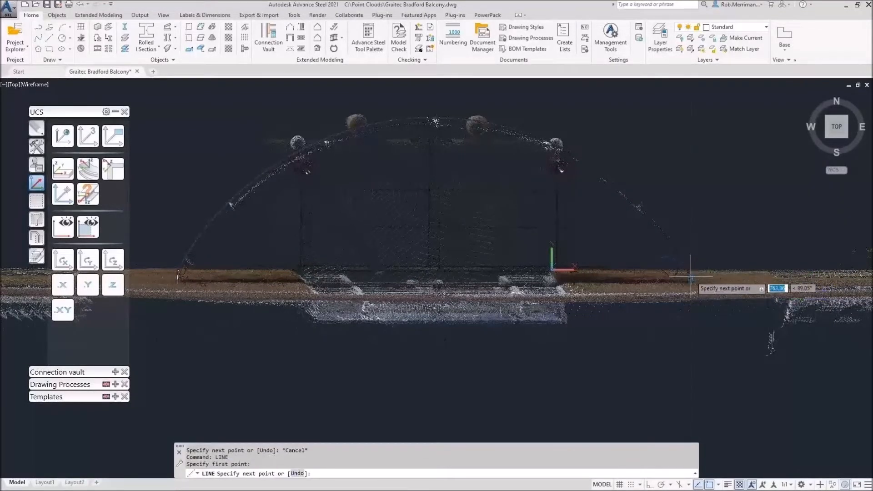
{"action": "left_click", "coordinate": [691, 273]}
{"action": "key", "text": "Escape"}
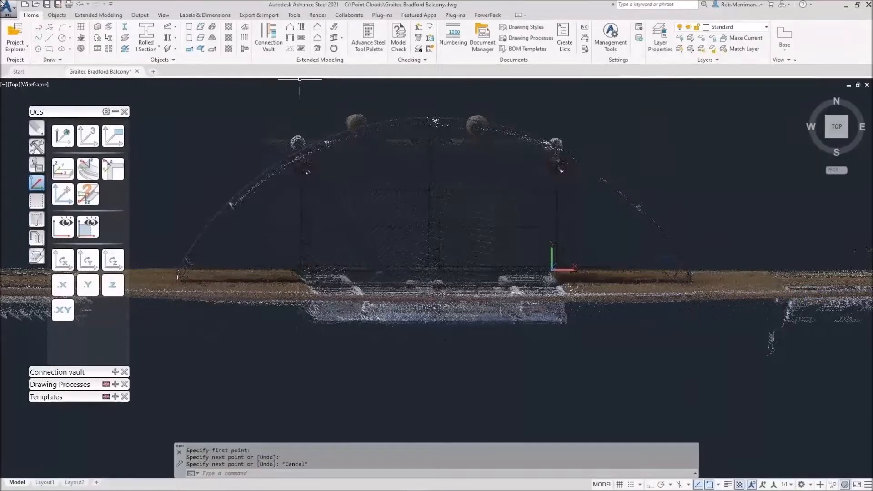
- Draw a three-point arc along the balcony's curved front edge from one end line through the middle post to the other
{"action": "left_click", "coordinate": [63, 27]}
{"action": "left_click", "coordinate": [179, 268]}
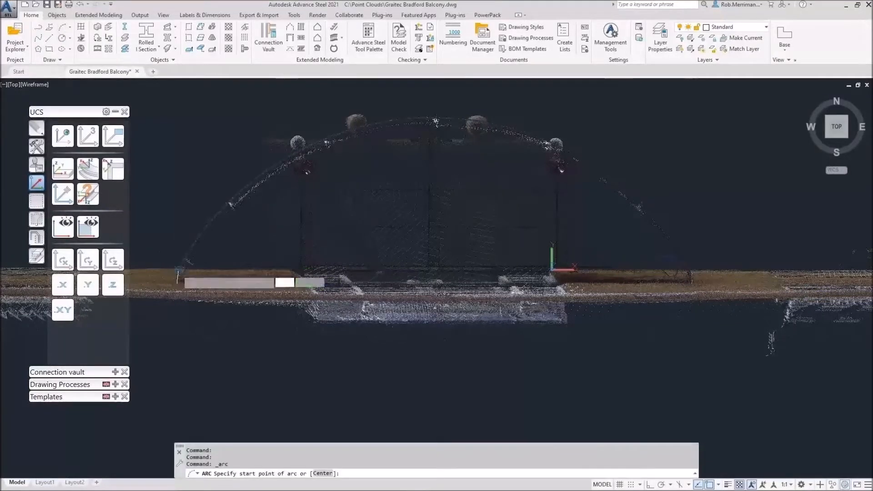
{"action": "left_click", "coordinate": [436, 121]}
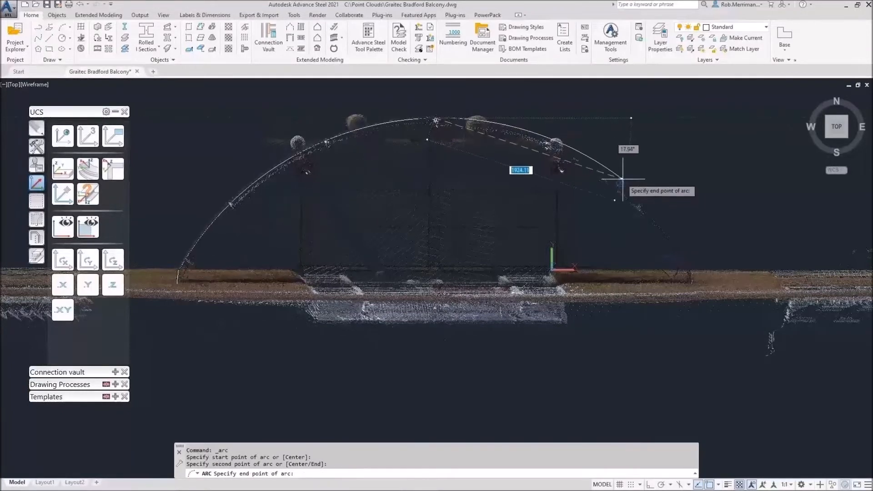
{"action": "left_click", "coordinate": [689, 271]}
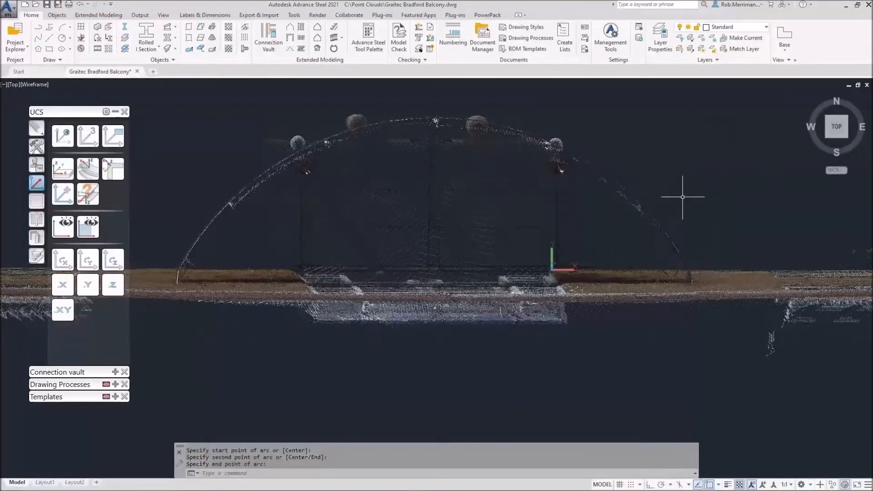
{"action": "left_click", "coordinate": [148, 87]}
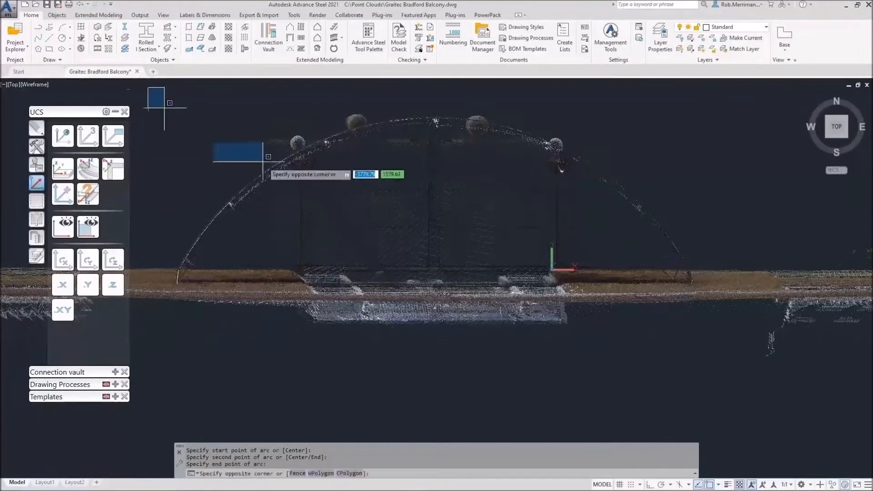
{"action": "key", "text": "Escape"}
- Erase the traced balcony arc and both end lines from the point cloud, including the stray line hanging below the balcony
{"action": "middle_click_drag", "start_coordinate": [702, 321], "coordinate": [675, 206], "text": "shift"}
{"action": "left_click", "coordinate": [681, 204]}
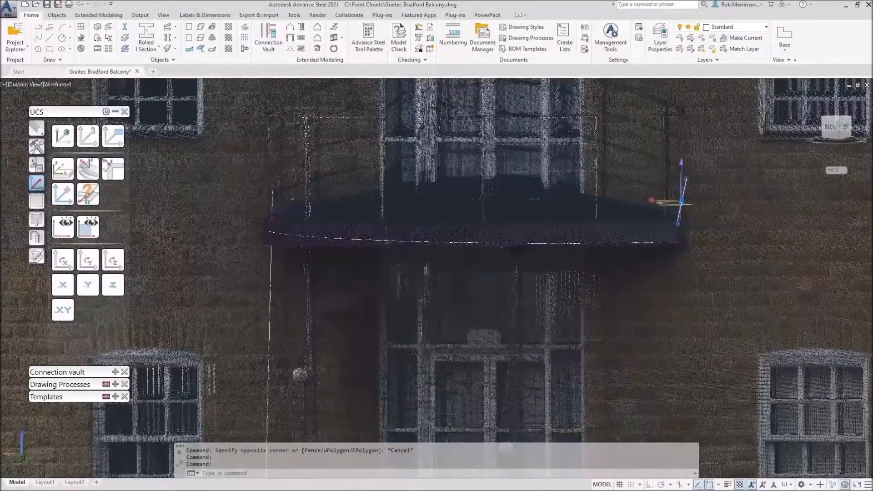
{"action": "left_click", "coordinate": [663, 241]}
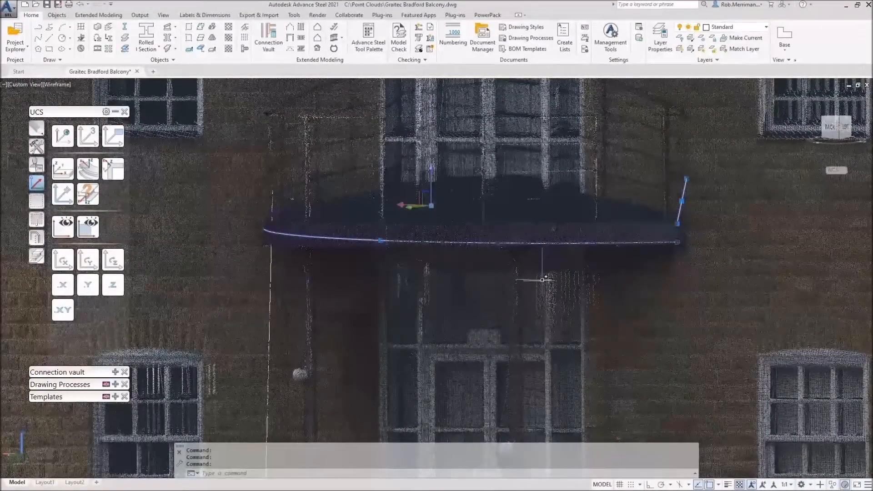
{"action": "key", "text": "Delete"}
{"action": "scroll", "coordinate": [542, 279], "scroll_direction": "down", "scroll_amount": 8}
{"action": "left_click", "coordinate": [401, 190]}
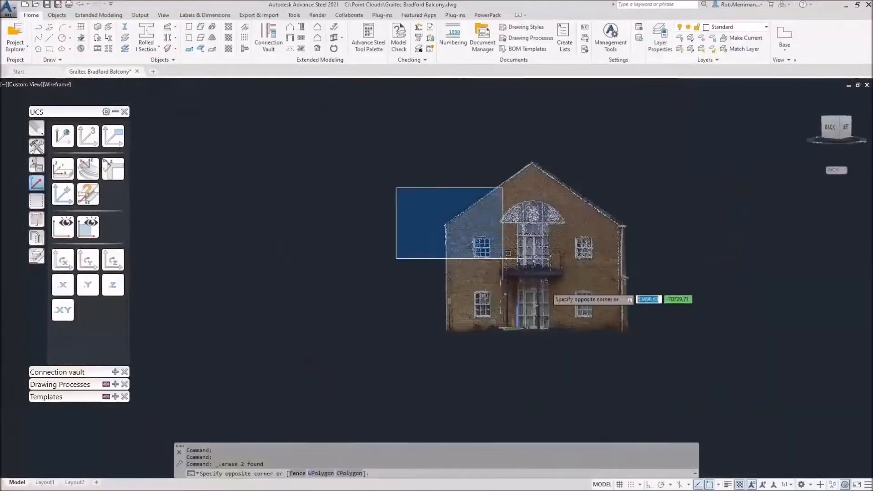
{"action": "left_click", "coordinate": [689, 368]}
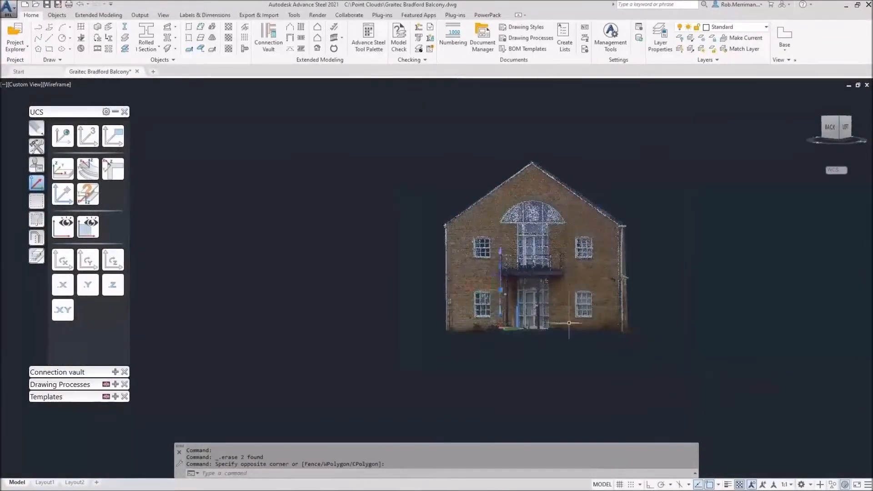
{"action": "scroll", "coordinate": [512, 309], "scroll_direction": "up", "scroll_amount": 8}
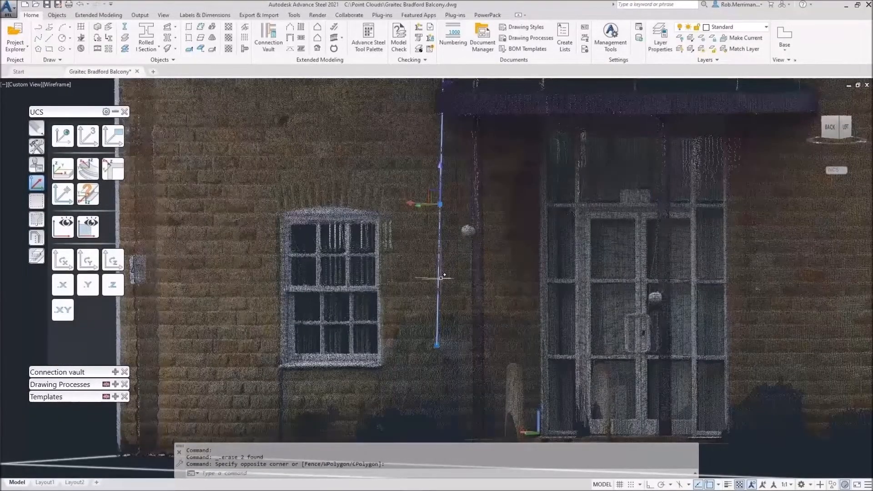
{"action": "key", "text": "Delete"}
{"action": "scroll", "coordinate": [441, 278], "scroll_direction": "down", "scroll_amount": 8}
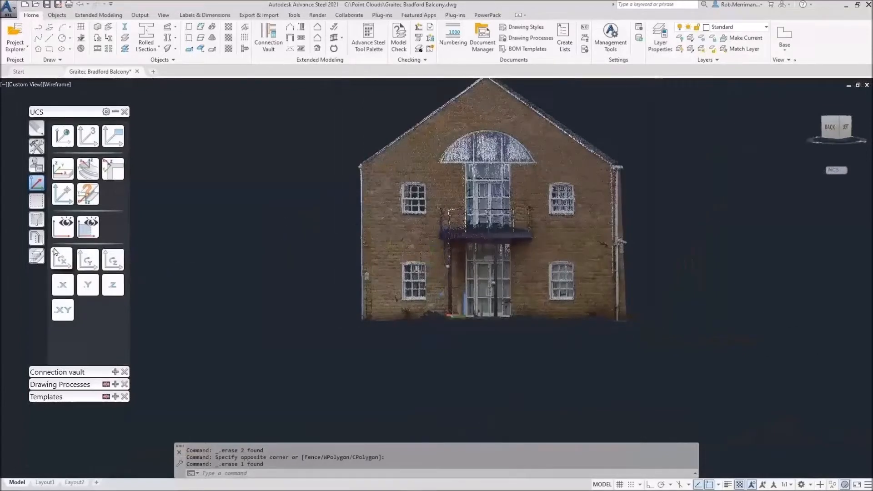
- Switch 2D snaps on and set a plan view of the current UCS over the balcony
{"action": "left_click", "coordinate": [41, 240]}
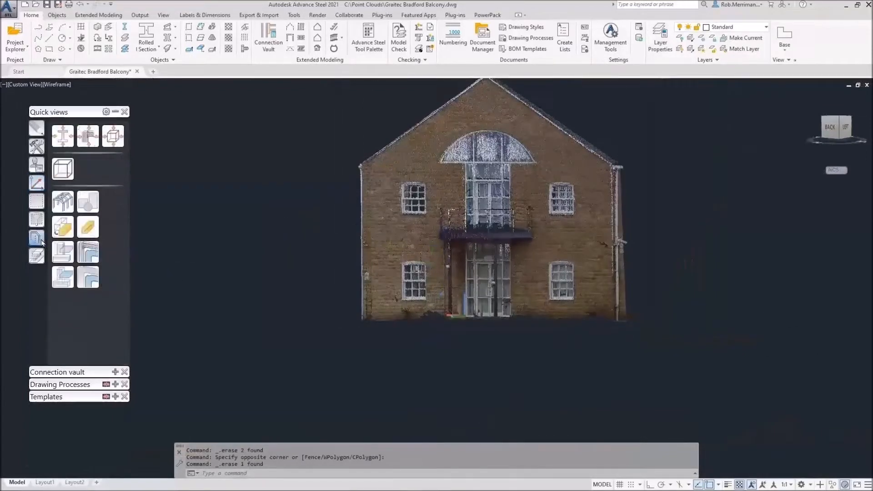
{"action": "left_click", "coordinate": [87, 203]}
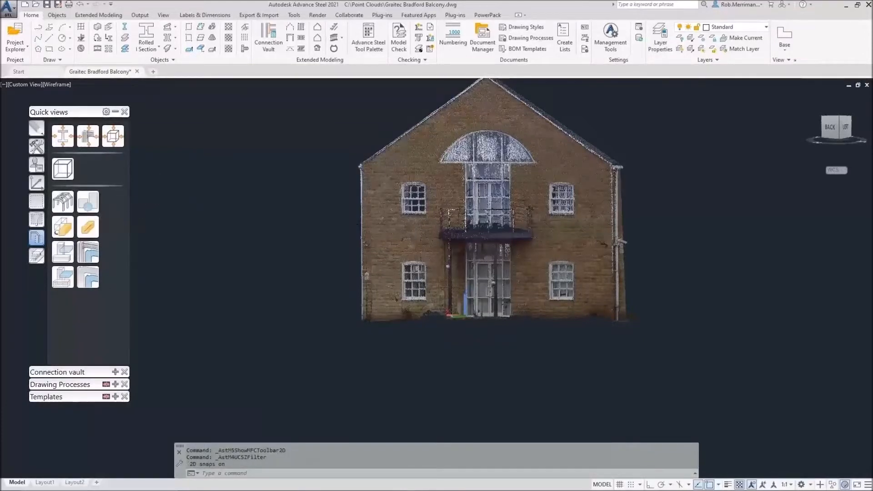
{"action": "left_click", "coordinate": [36, 183]}
{"action": "left_click", "coordinate": [62, 227]}
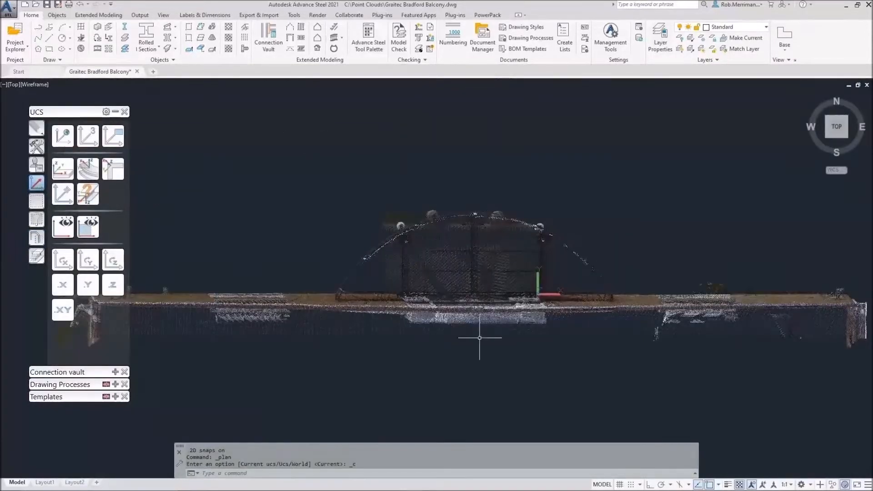
{"action": "scroll", "coordinate": [353, 294], "scroll_direction": "up", "scroll_amount": 5}
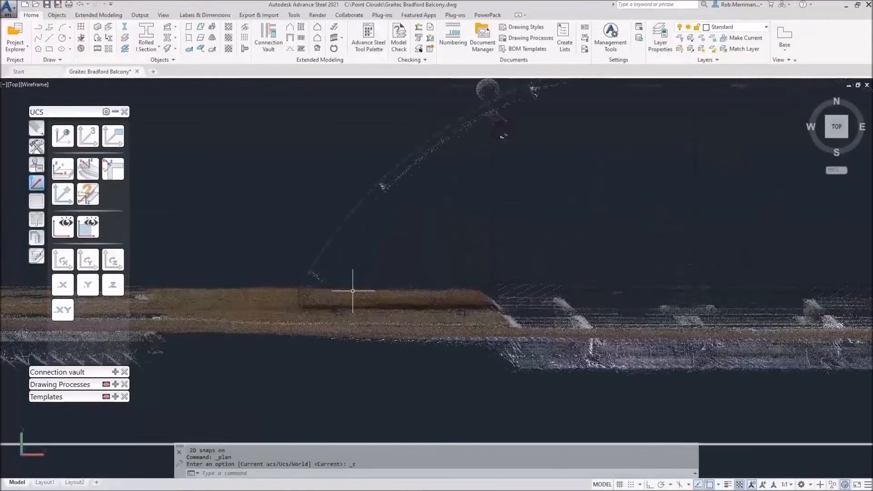
- Draw a short line at the balcony's west end where it meets the wall, snapping to point cloud nodes with 2D snaps on
{"action": "left_click", "coordinate": [51, 39]}
{"action": "scroll", "coordinate": [298, 313], "scroll_direction": "up", "scroll_amount": 3}
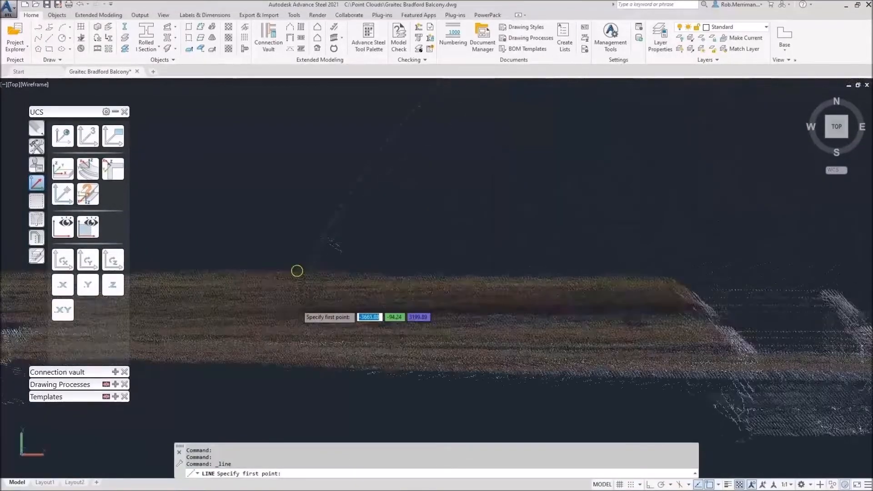
{"action": "scroll", "coordinate": [297, 304], "scroll_direction": "up", "scroll_amount": 2}
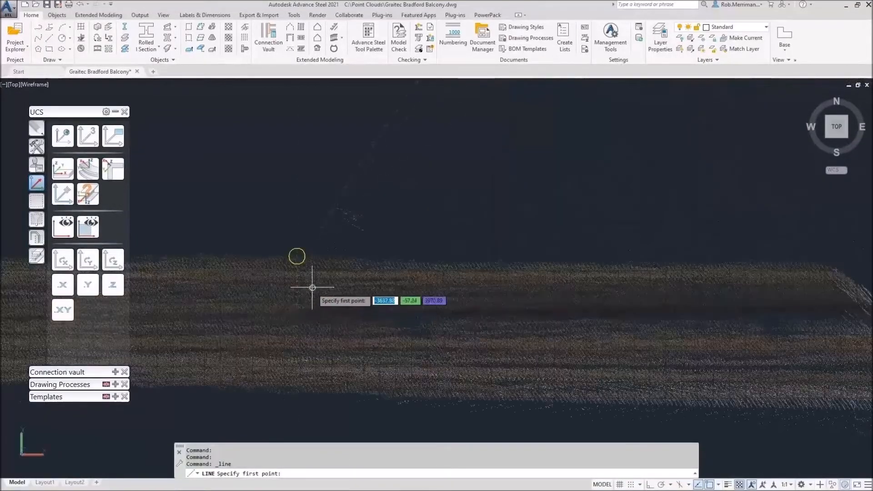
{"action": "left_click", "coordinate": [298, 259]}
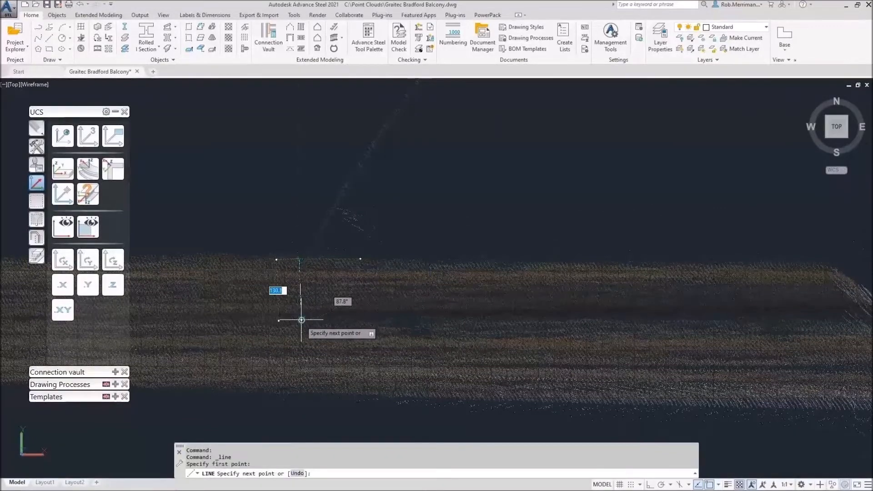
{"action": "left_click", "coordinate": [297, 317]}
{"action": "scroll", "coordinate": [466, 295], "scroll_direction": "down", "scroll_amount": 3}
{"action": "key", "text": "Escape"}
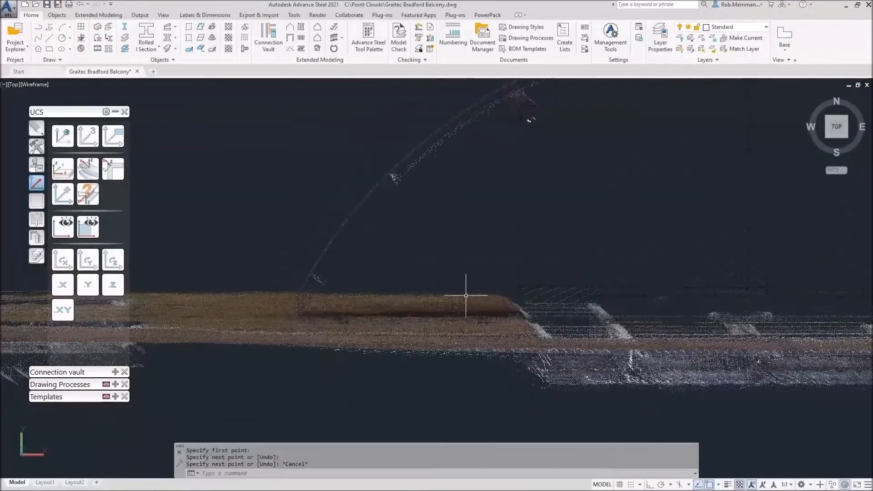
- Draw a matching short line at the balcony's east end where it meets the wall
{"action": "scroll", "coordinate": [466, 295], "scroll_direction": "down", "scroll_amount": 3}
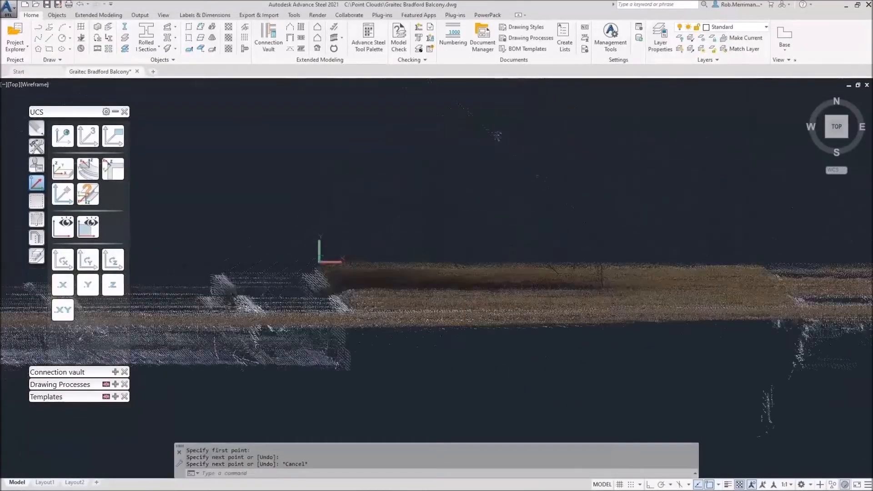
{"action": "right_click", "coordinate": [629, 232]}
{"action": "left_click", "coordinate": [638, 235]}
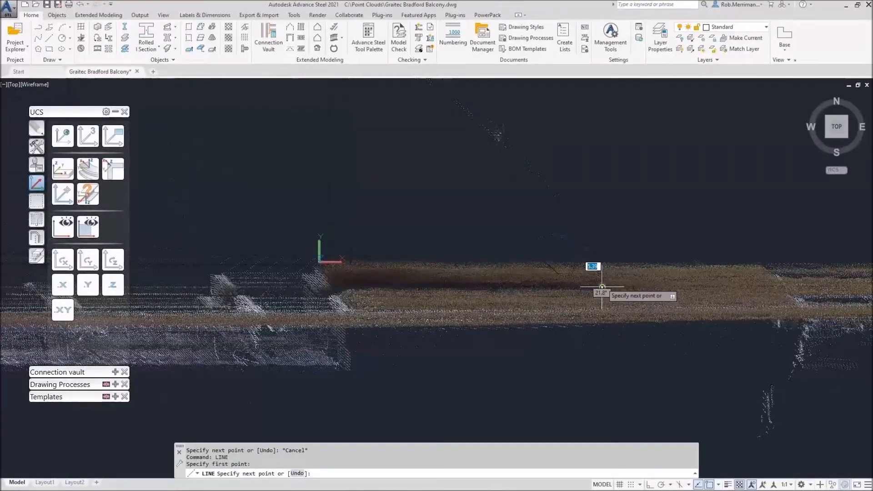
{"action": "left_click", "coordinate": [600, 265]}
{"action": "key", "text": "Return"}
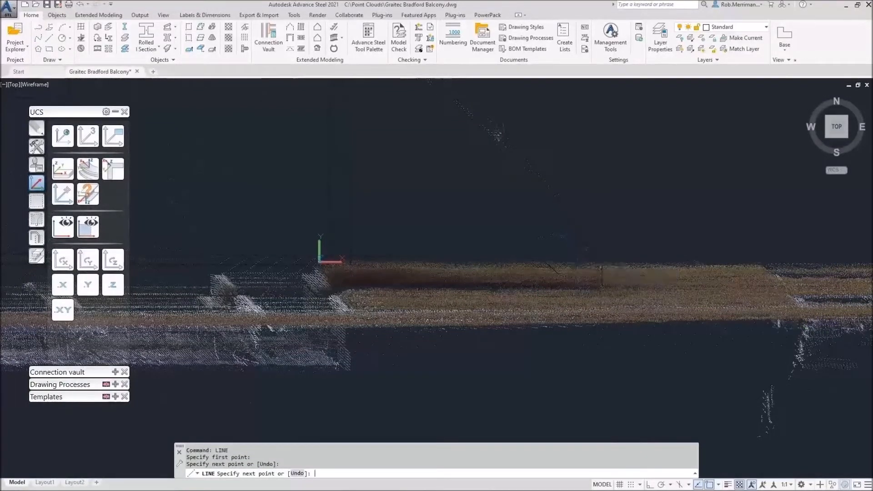
{"action": "scroll", "coordinate": [674, 255], "scroll_direction": "down", "scroll_amount": 2}
{"action": "scroll", "coordinate": [694, 243], "scroll_direction": "down", "scroll_amount": 2}
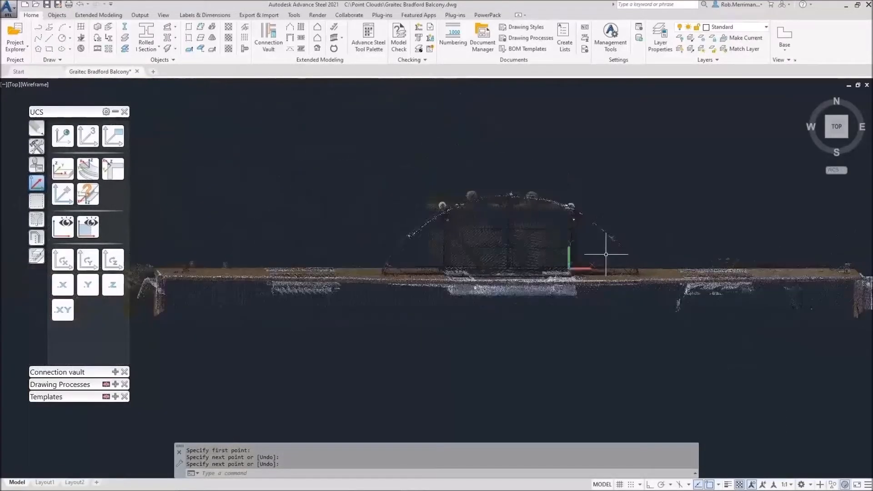
- Redraw the three-point arc along the balcony's curved front edge between the two end lines, and inspect the flattened outline in 3D
{"action": "left_click", "coordinate": [64, 28]}
{"action": "scroll", "coordinate": [620, 228], "scroll_direction": "up", "scroll_amount": 3}
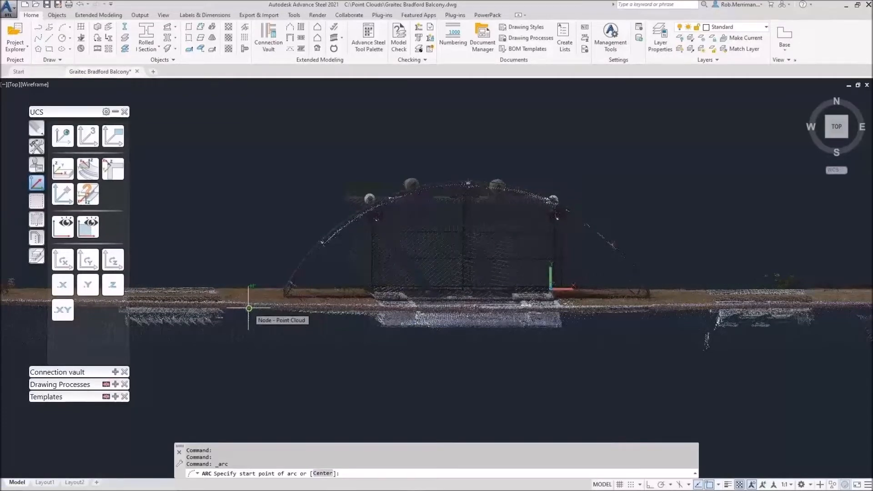
{"action": "left_click", "coordinate": [282, 289]}
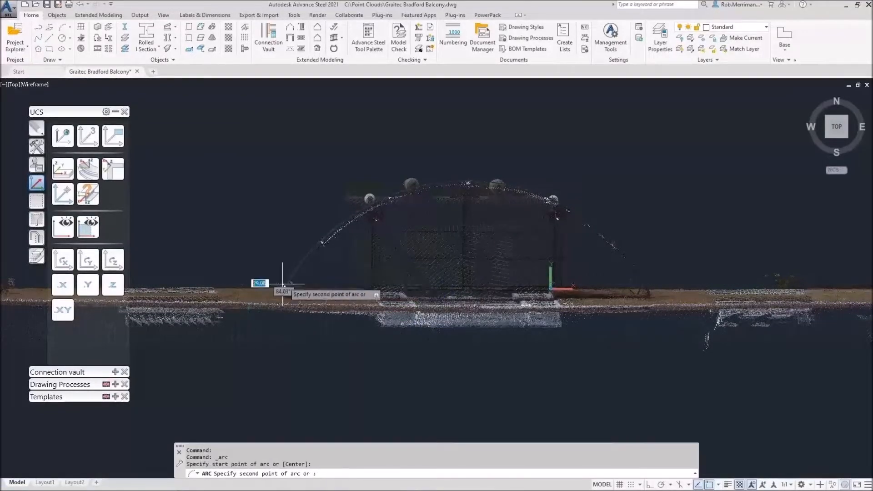
{"action": "left_click", "coordinate": [462, 179]}
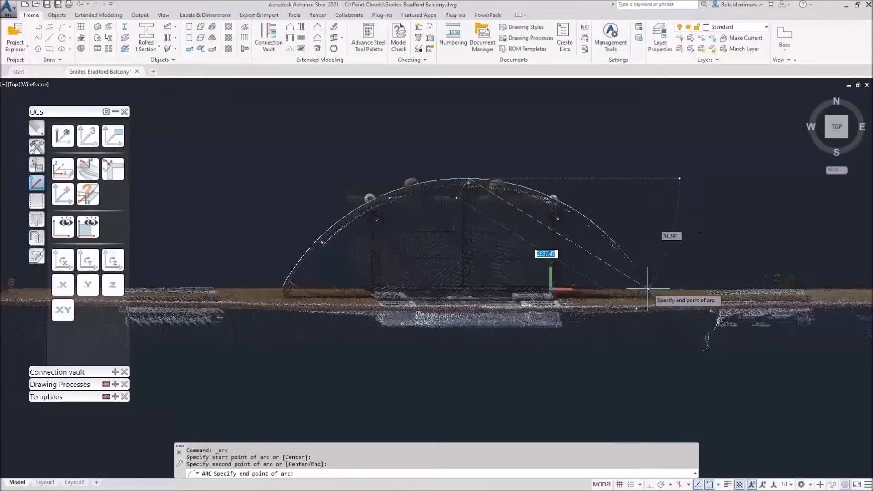
{"action": "key", "text": "Escape"}
{"action": "middle_click_drag", "start_coordinate": [663, 279], "coordinate": [463, 179], "text": "shift"}
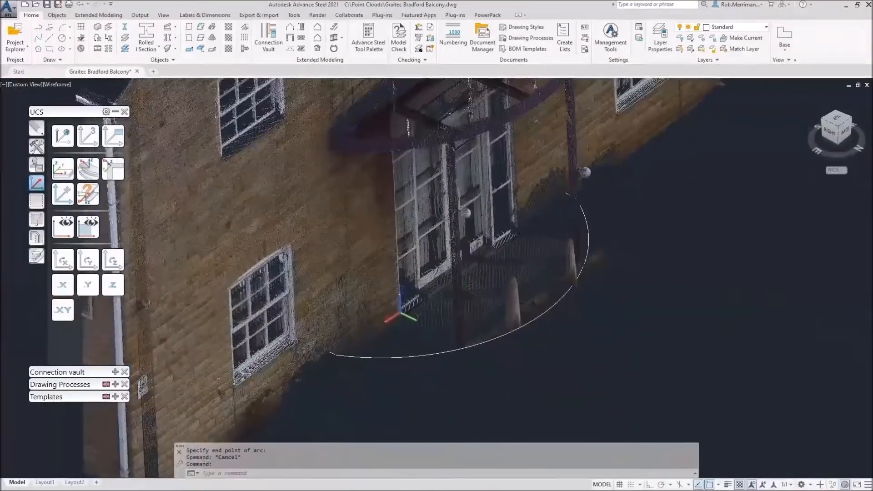
- Erase the arc and the two end lines drawn at ground level
{"action": "scroll", "coordinate": [587, 237], "scroll_direction": "down", "scroll_amount": 5}
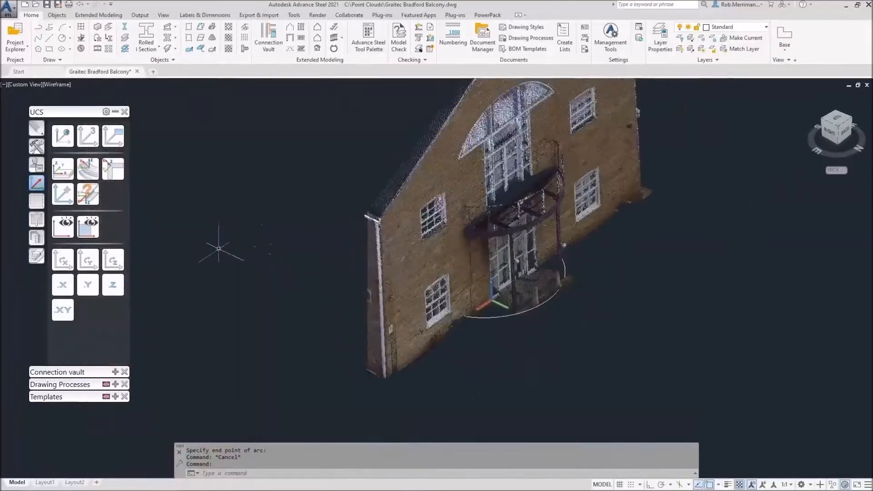
{"action": "left_click", "coordinate": [281, 230]}
{"action": "left_click", "coordinate": [680, 340]}
{"action": "key", "text": "Delete"}
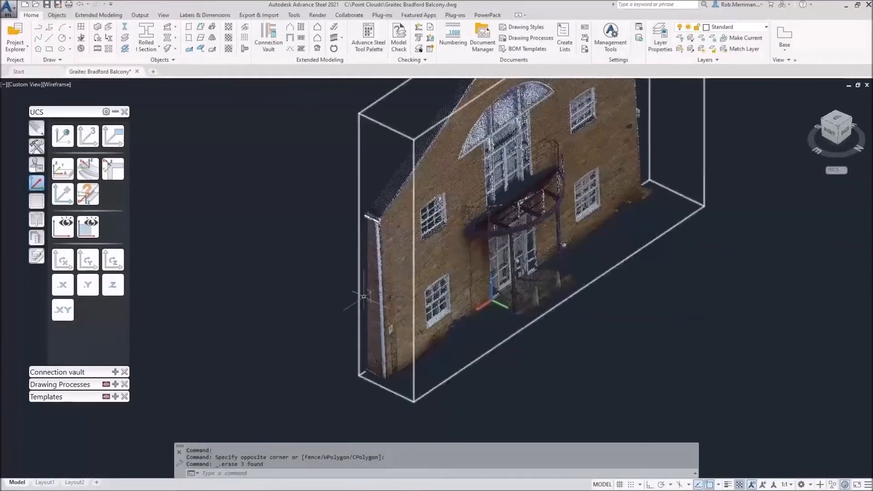
- Switch 2D snaps off and review the object snap and 3D object snap settings
{"action": "left_click", "coordinate": [37, 238]}
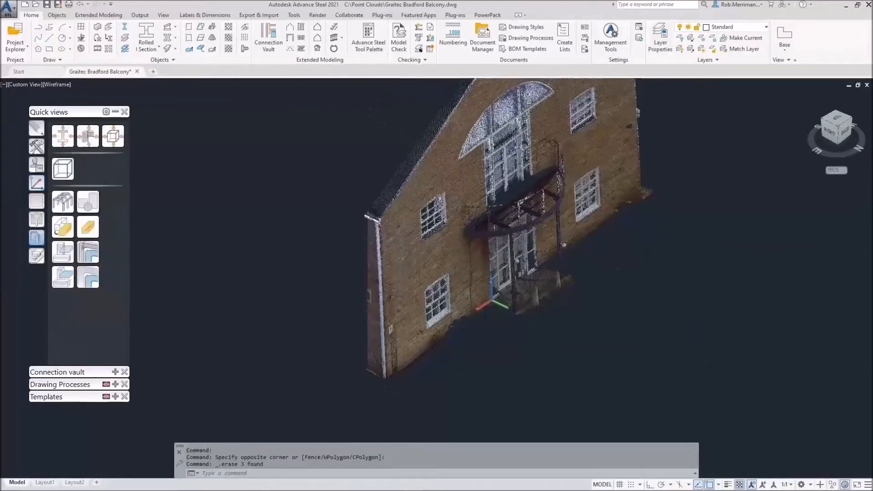
{"action": "right_click", "coordinate": [709, 485]}
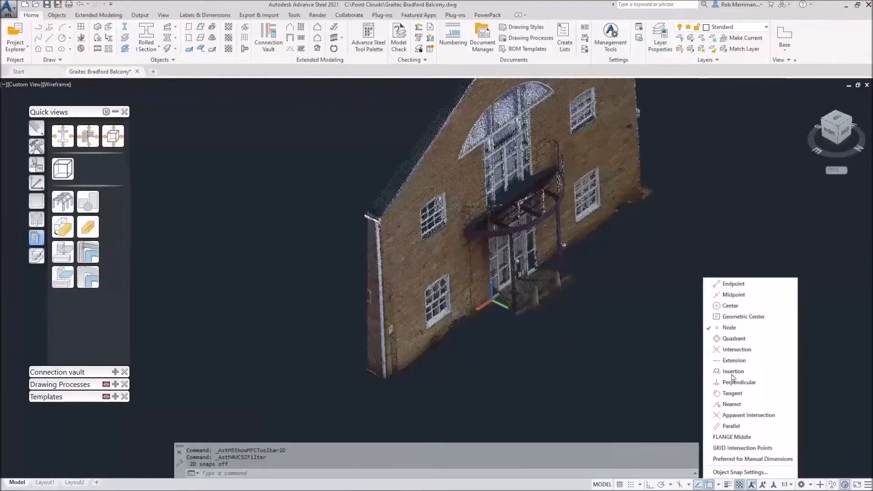
{"action": "left_click", "coordinate": [740, 472]}
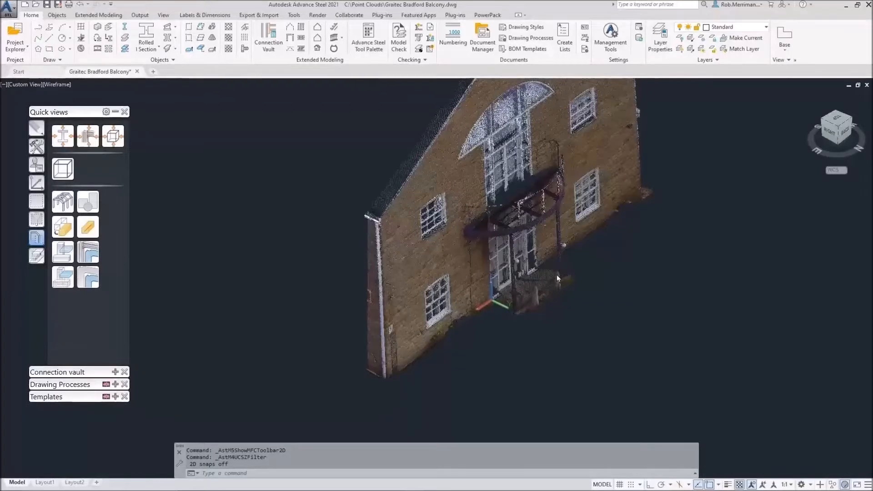
{"action": "left_click", "coordinate": [764, 160]}
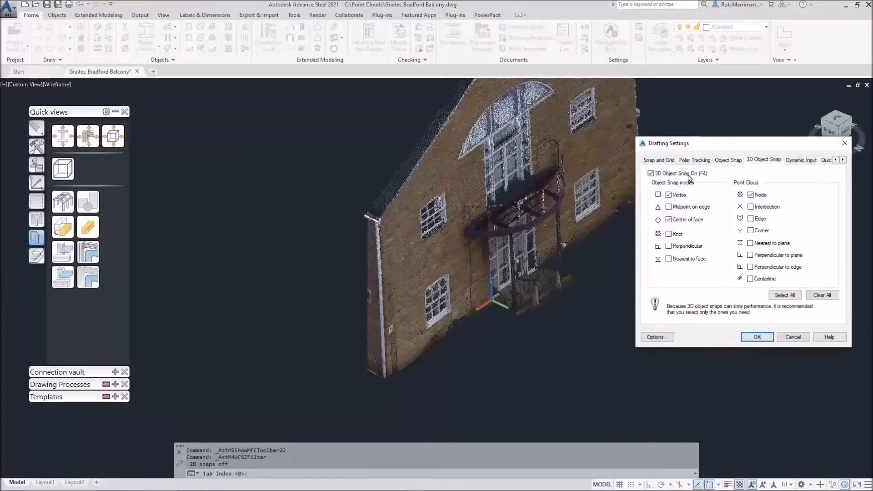
{"action": "left_click", "coordinate": [754, 337]}
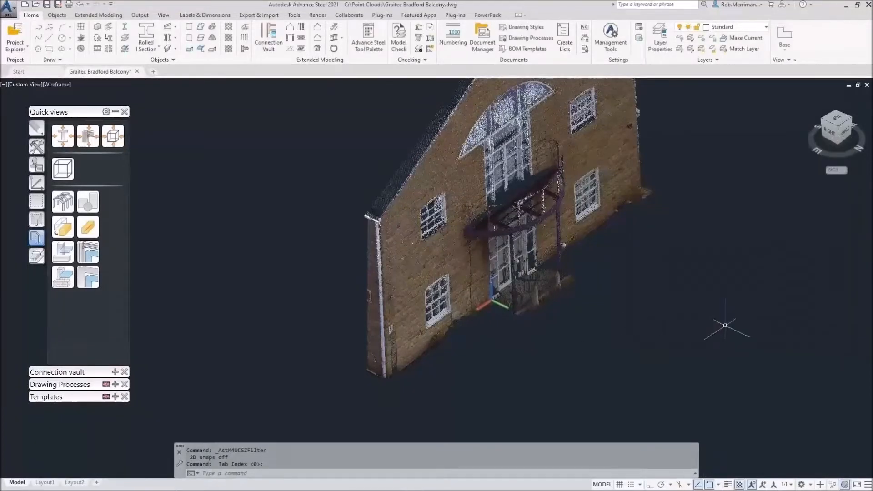
- Select the point cloud and add a section plane to it with the Bottom orientation
{"action": "scroll", "coordinate": [491, 364], "scroll_direction": "down", "scroll_amount": 2}
{"action": "scroll", "coordinate": [530, 257], "scroll_direction": "up", "scroll_amount": 2}
{"action": "middle_click_drag", "start_coordinate": [557, 309], "coordinate": [549, 280], "text": "shift"}
{"action": "left_click", "coordinate": [548, 281]}
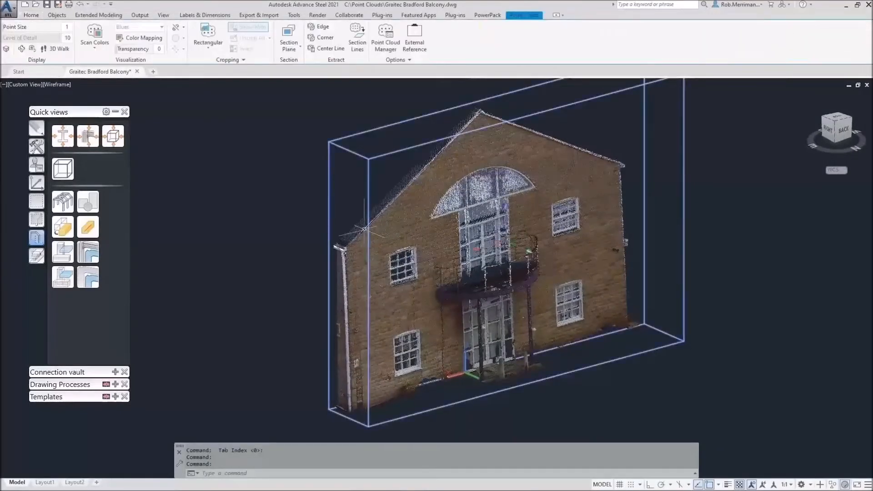
{"action": "left_click", "coordinate": [296, 52]}
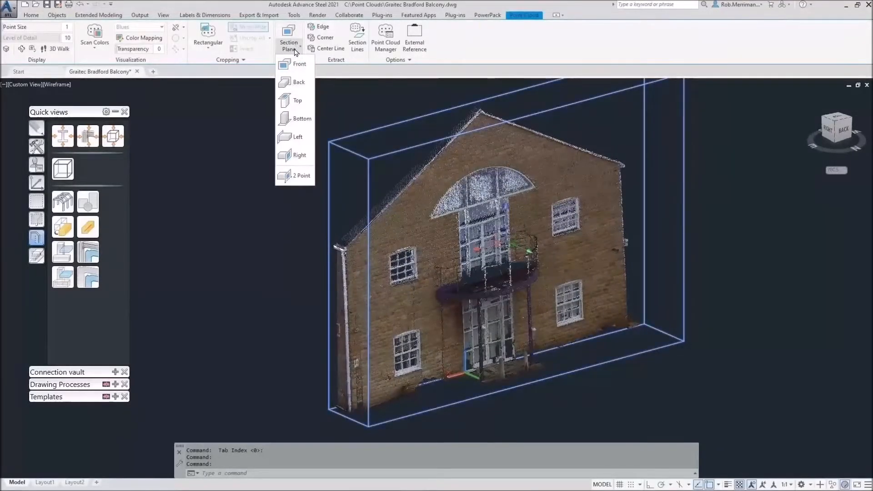
{"action": "left_click", "coordinate": [295, 118]}
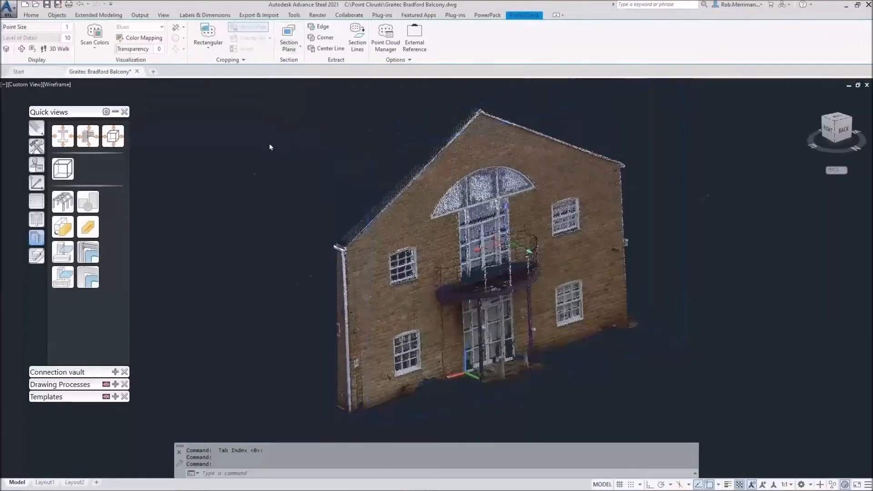
{"action": "key", "text": "Escape"}
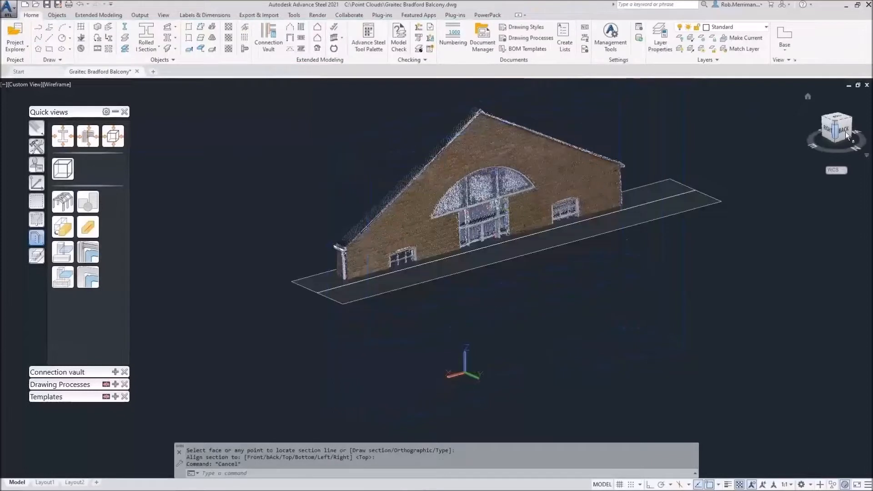
- In a right side view, lower the section plane to an elevation of about 3709 at the base of the balcony railing
{"action": "left_click", "coordinate": [828, 129]}
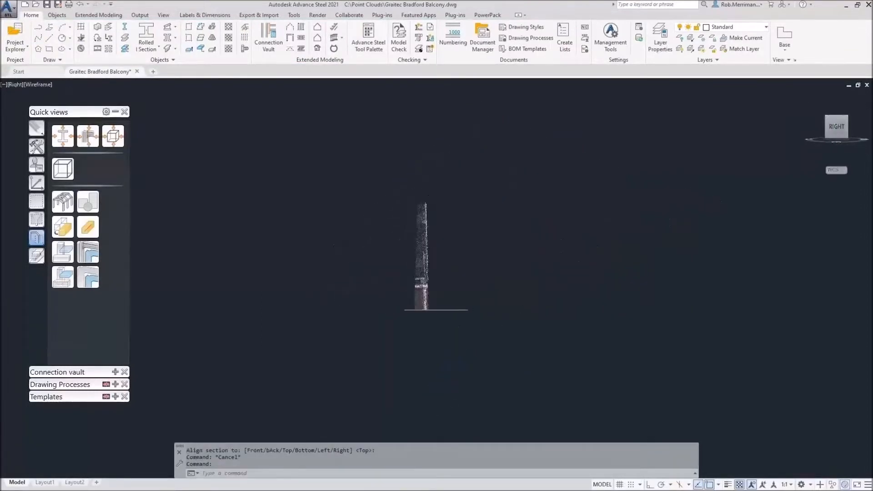
{"action": "scroll", "coordinate": [448, 299], "scroll_direction": "up", "scroll_amount": 5}
{"action": "left_click", "coordinate": [451, 289]}
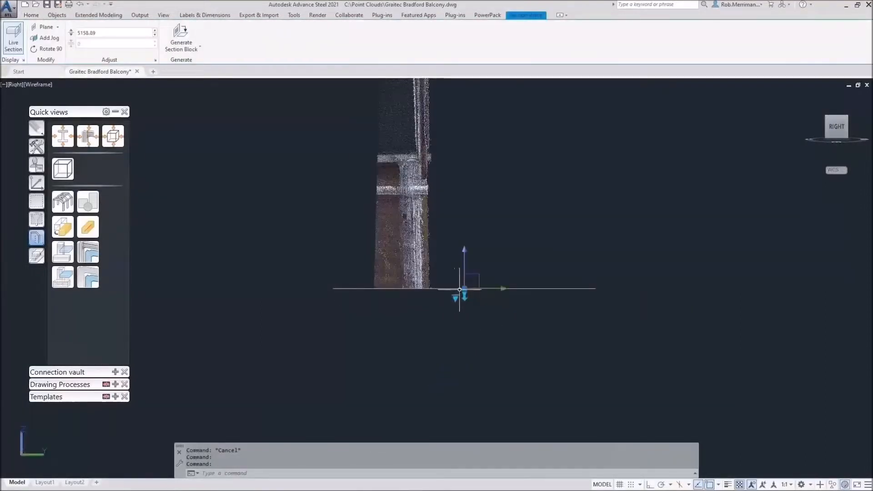
{"action": "left_click", "coordinate": [464, 289]}
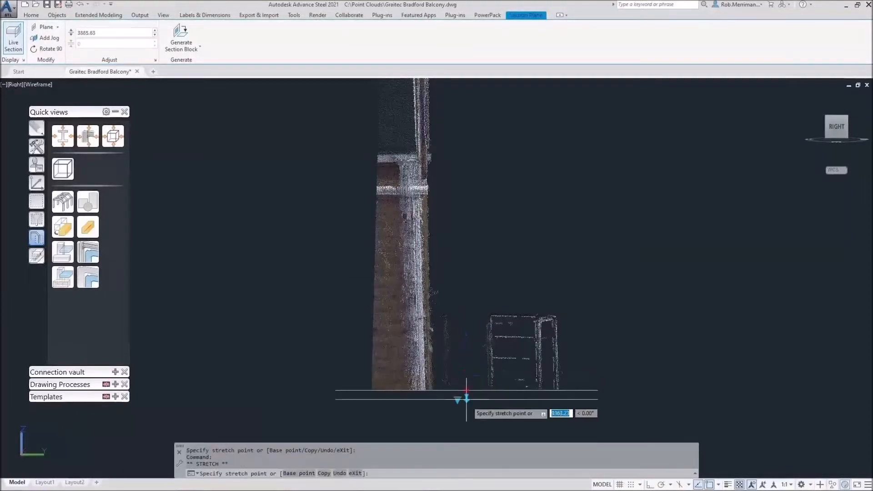
{"action": "left_click", "coordinate": [466, 399]}
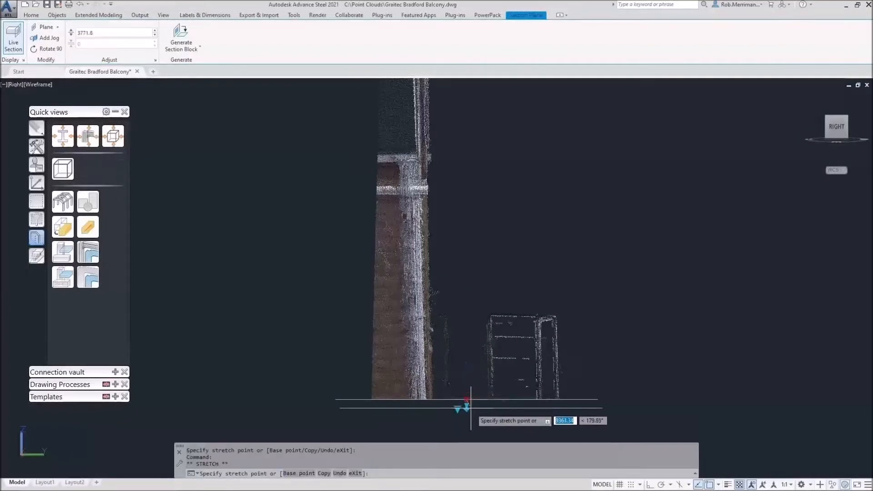
{"action": "left_click", "coordinate": [475, 404]}
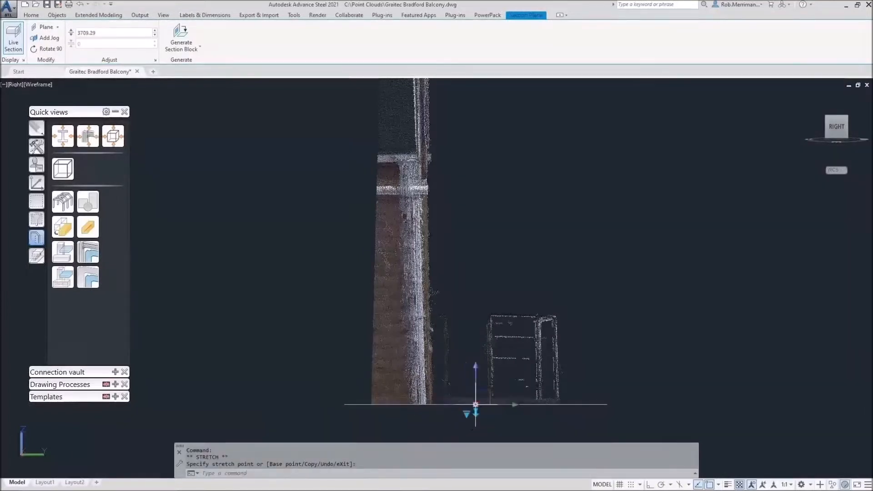
- Convert the point cloud's live section plane to a slice and stretch its boundaries to a thickness of about 124
{"action": "left_click", "coordinate": [58, 28]}
{"action": "left_click", "coordinate": [53, 59]}
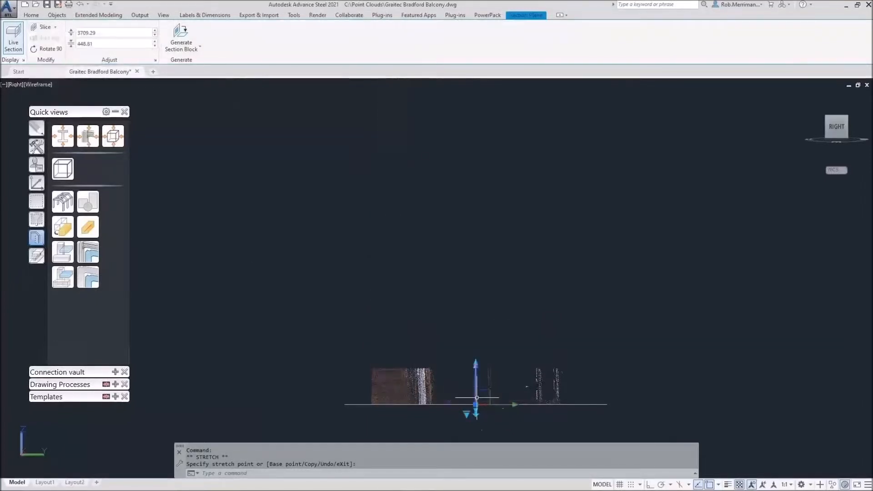
{"action": "scroll", "coordinate": [491, 415], "scroll_direction": "up", "scroll_amount": 5}
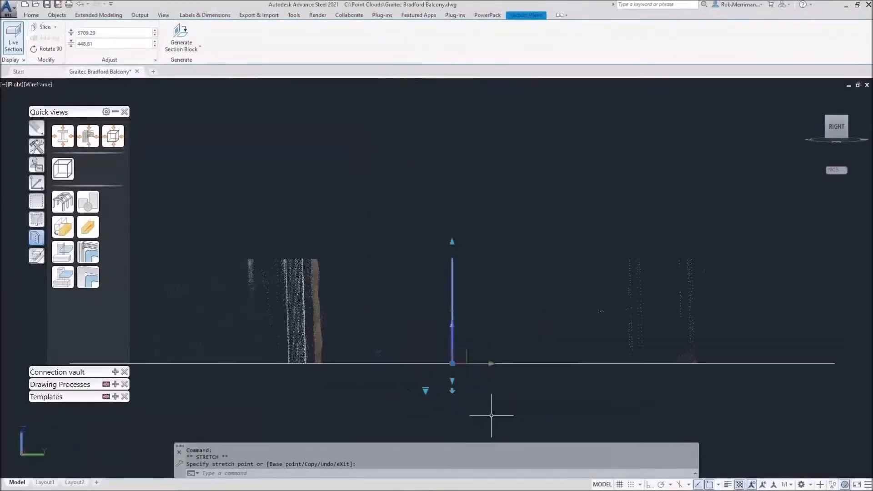
{"action": "left_click", "coordinate": [452, 242]}
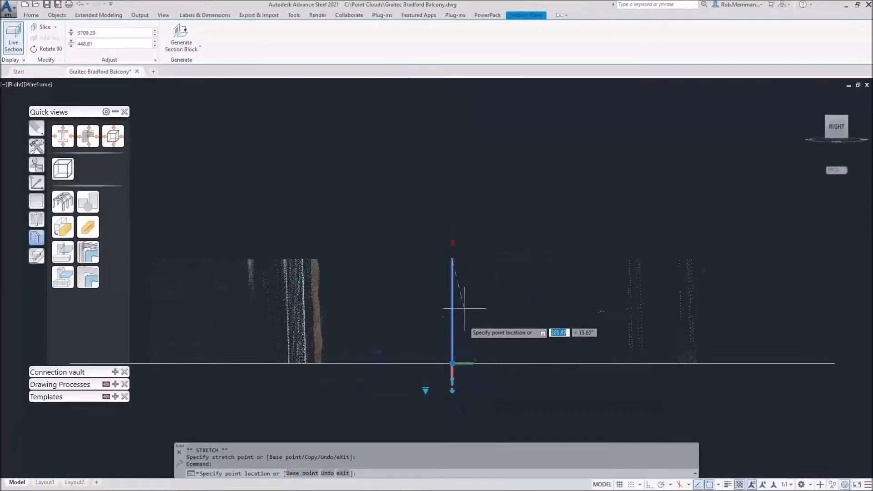
{"action": "left_click", "coordinate": [462, 353]}
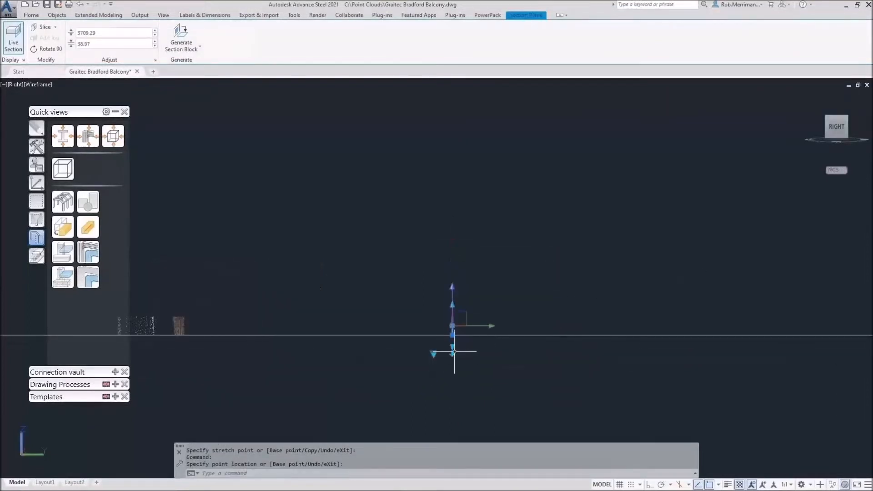
{"action": "left_click", "coordinate": [457, 375]}
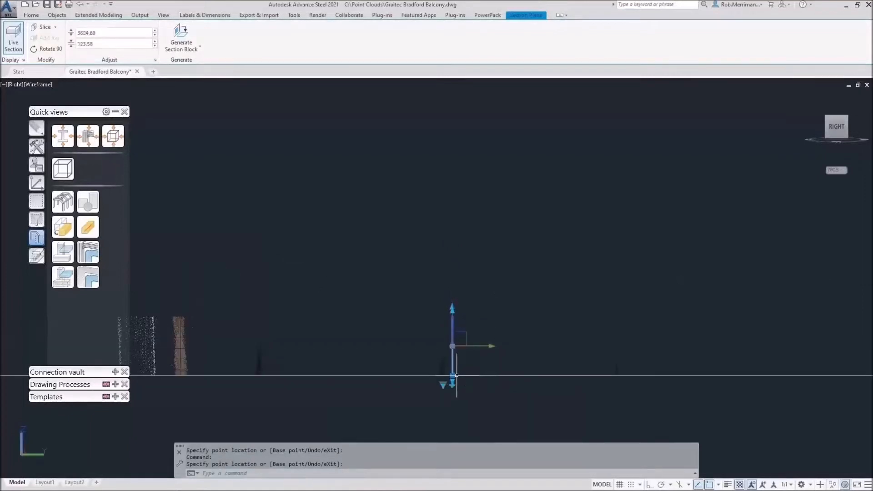
- Move the slice down through the point cloud to an offset of about 3538
{"action": "scroll", "coordinate": [341, 211], "scroll_direction": "down", "scroll_amount": 3}
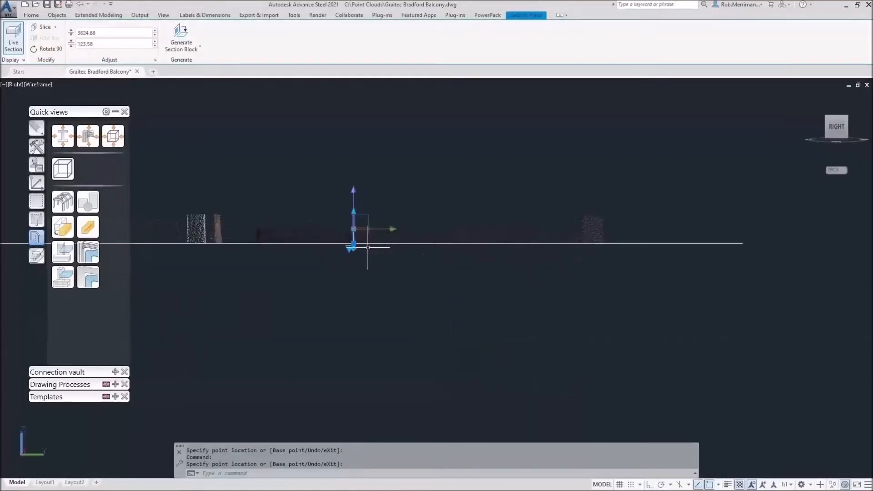
{"action": "left_click", "coordinate": [354, 246]}
{"action": "scroll", "coordinate": [363, 264], "scroll_direction": "up", "scroll_amount": 2}
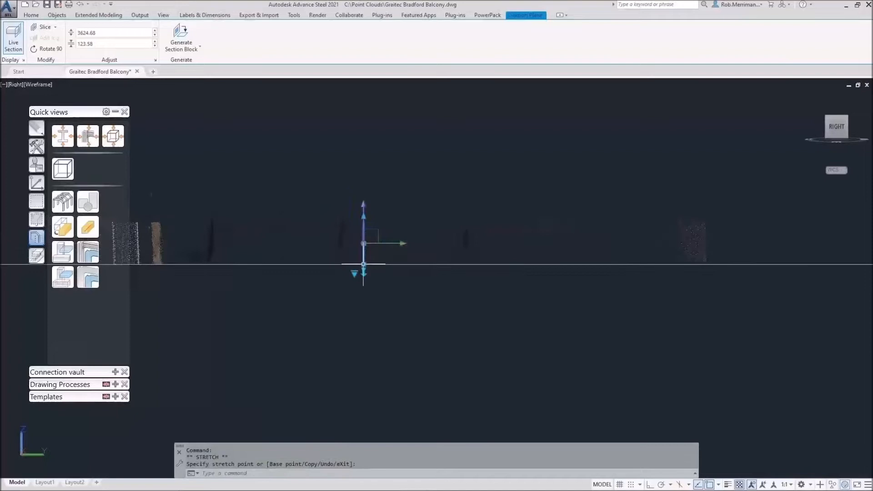
- Try lowering the slice to an offset of about 3389 and extending its lower boundary, and undo both changes
{"action": "left_click", "coordinate": [364, 264]}
{"action": "left_click", "coordinate": [374, 315]}
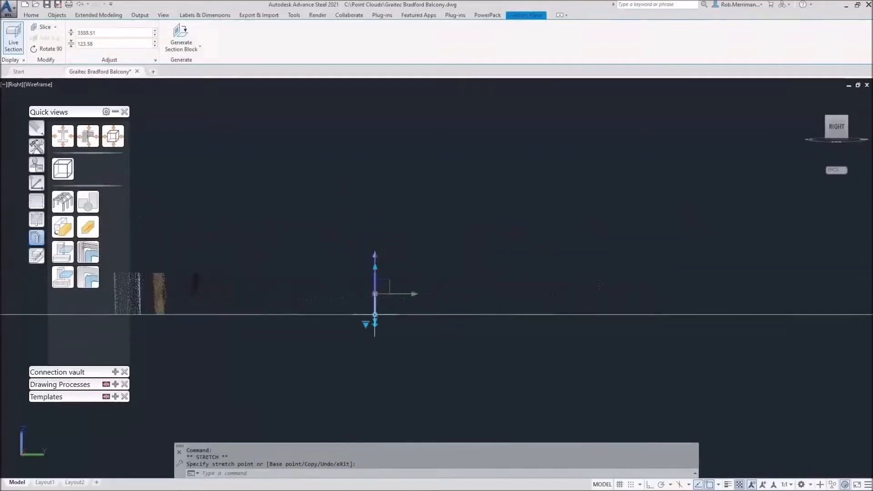
{"action": "left_click", "coordinate": [374, 321]}
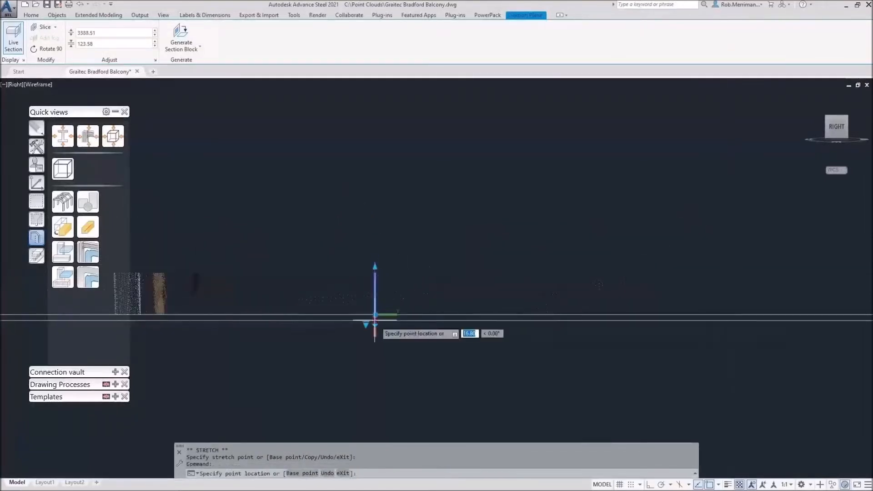
{"action": "left_click", "coordinate": [384, 360]}
{"action": "key", "text": "Escape"}
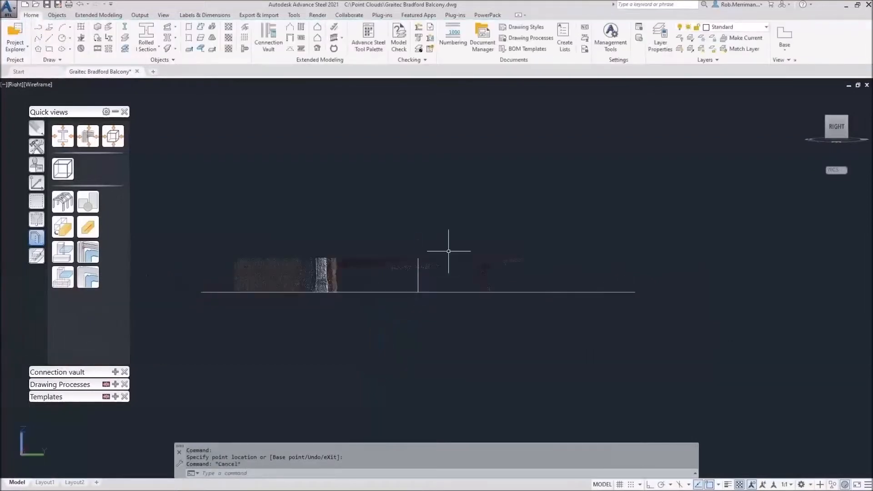
{"action": "key", "text": "ctrl+z"}
{"action": "key", "text": "ctrl+z"}
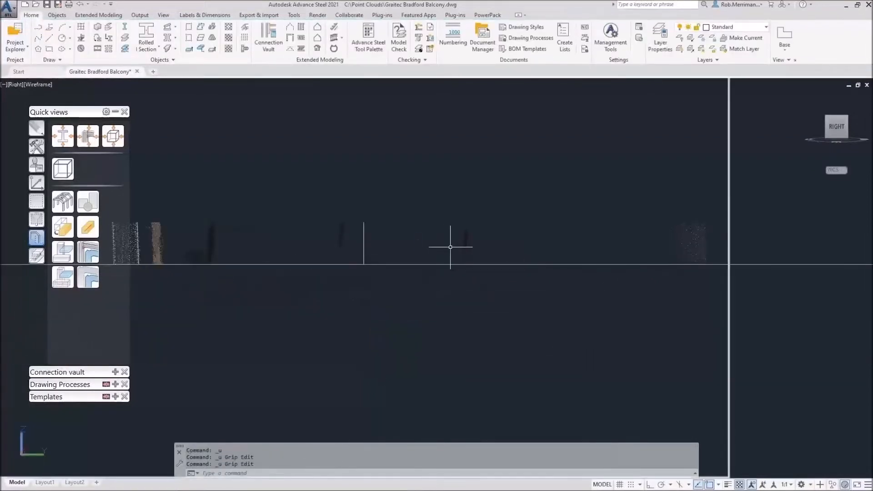
- Extend the slice's lower boundary to a thickness of about 240 and raise the slice to an offset of about 3537
{"action": "left_click", "coordinate": [443, 265]}
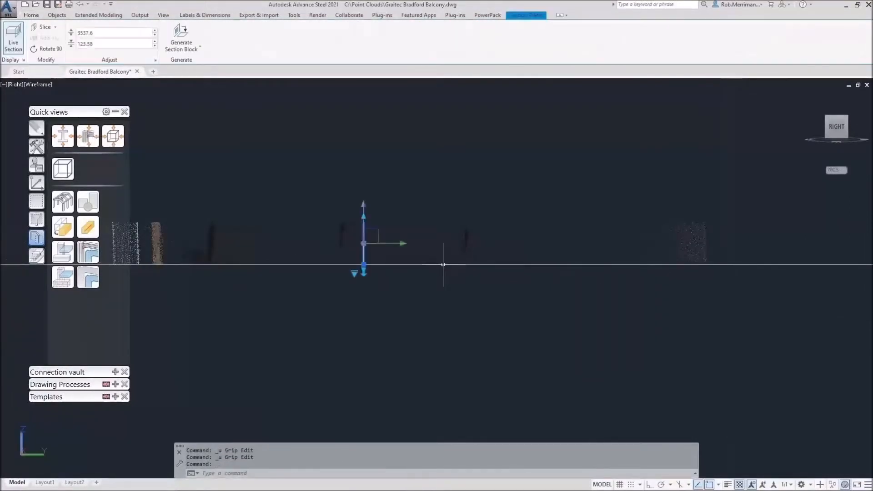
{"action": "scroll", "coordinate": [376, 271], "scroll_direction": "up", "scroll_amount": 3}
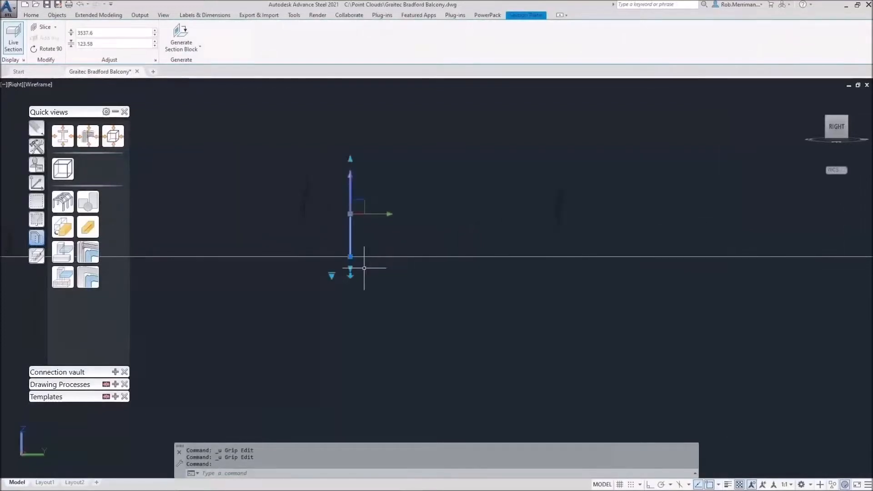
{"action": "left_click", "coordinate": [350, 268]}
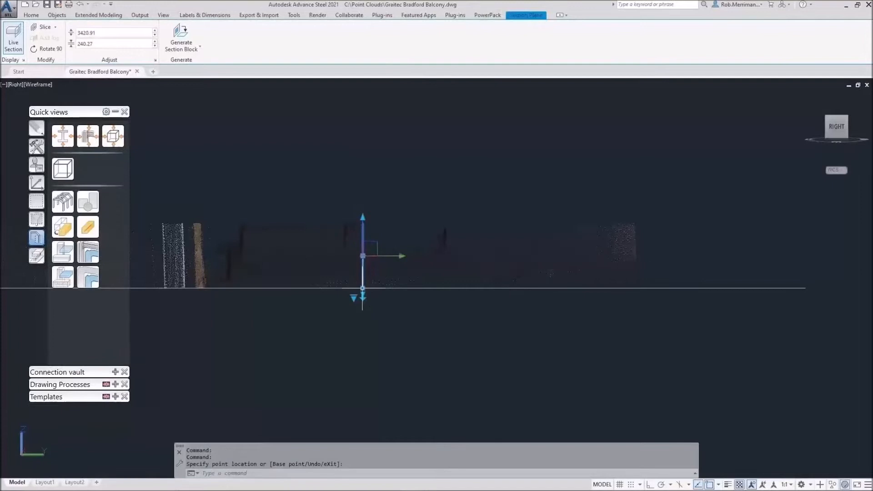
{"action": "left_click", "coordinate": [362, 288]}
{"action": "left_click", "coordinate": [363, 288]}
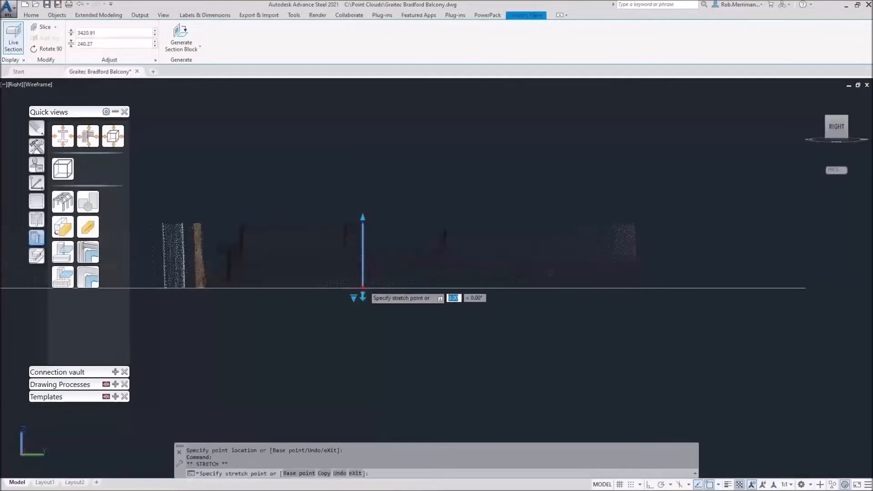
{"action": "left_click", "coordinate": [381, 257]}
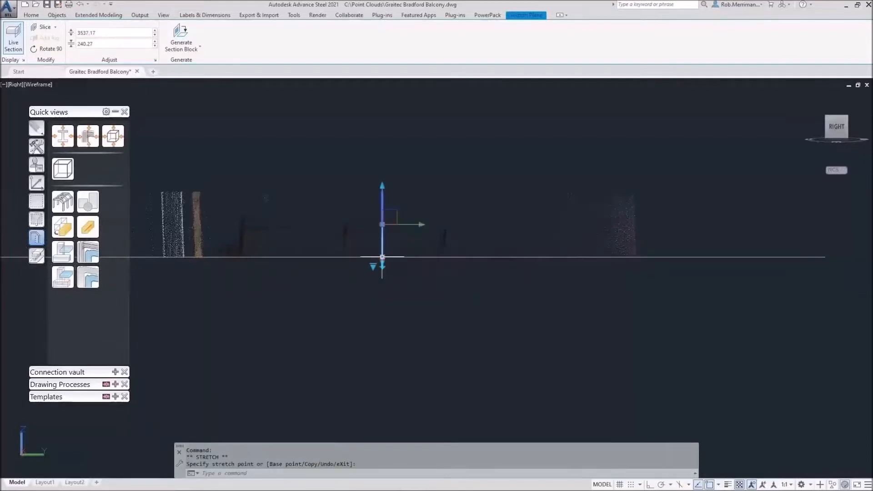
{"action": "key", "text": "Escape"}
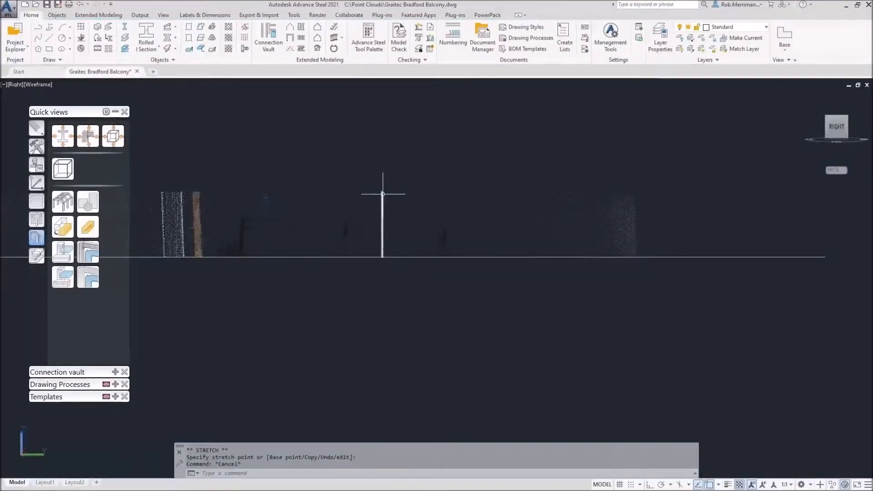
- Lower the slice's upper boundary to reduce its thickness to about 140
{"action": "left_click", "coordinate": [383, 193]}
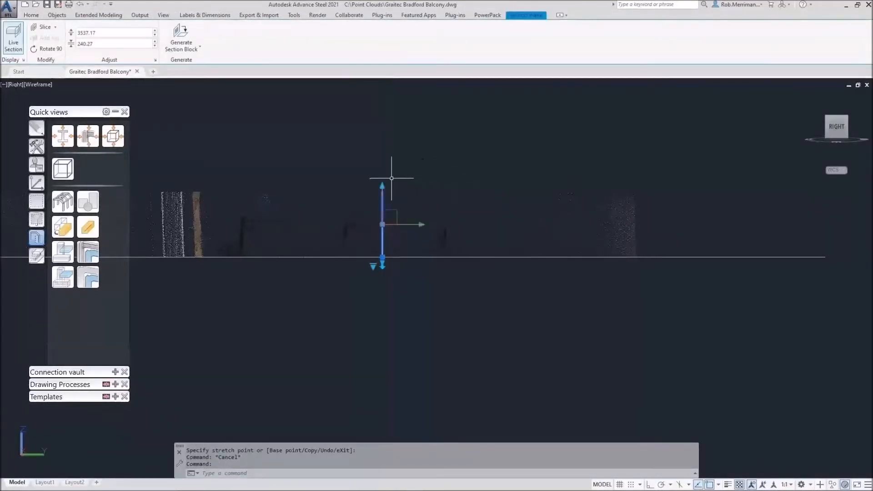
{"action": "left_click", "coordinate": [382, 224]}
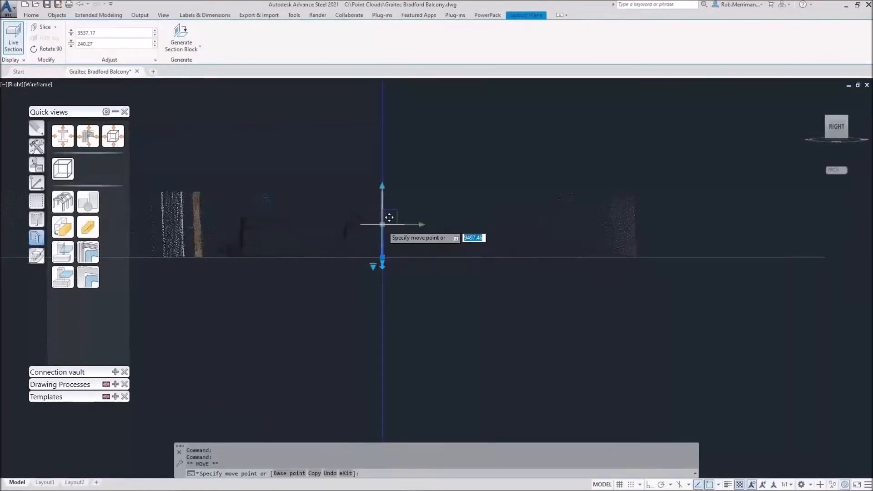
{"action": "key", "text": "Escape"}
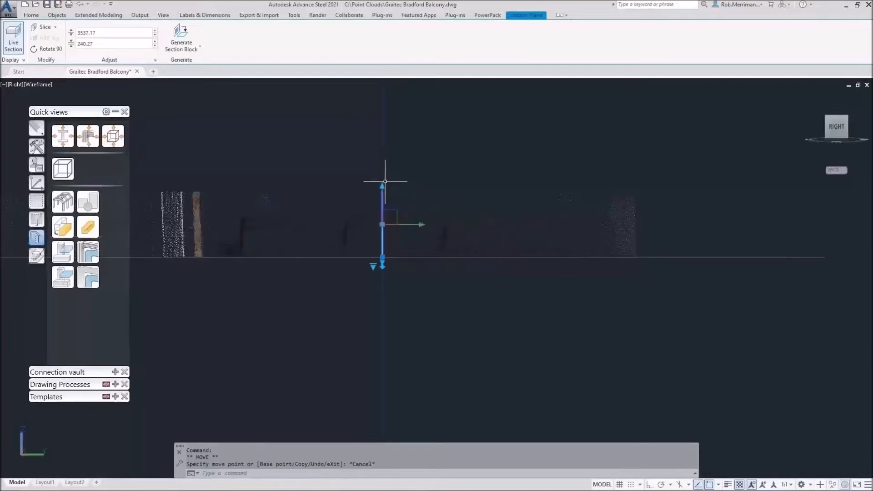
{"action": "left_click", "coordinate": [382, 188]}
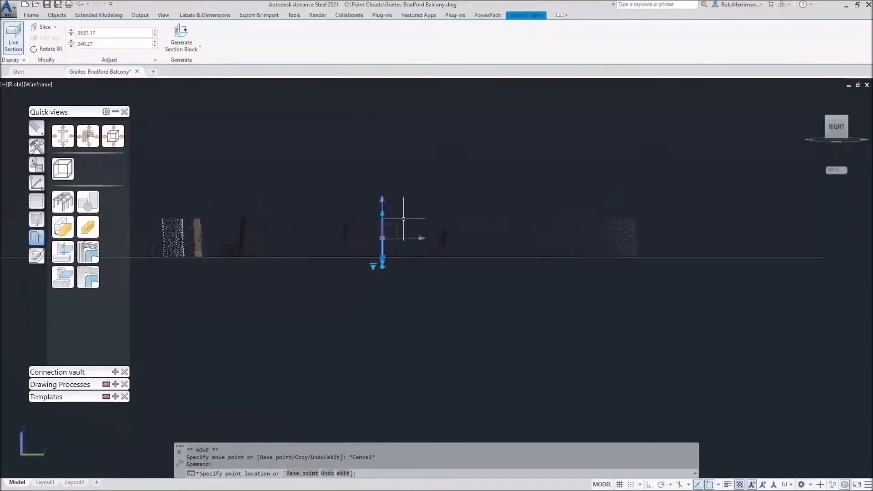
- Try moving the slice along its vertical axis and undo the move
{"action": "left_click", "coordinate": [382, 200]}
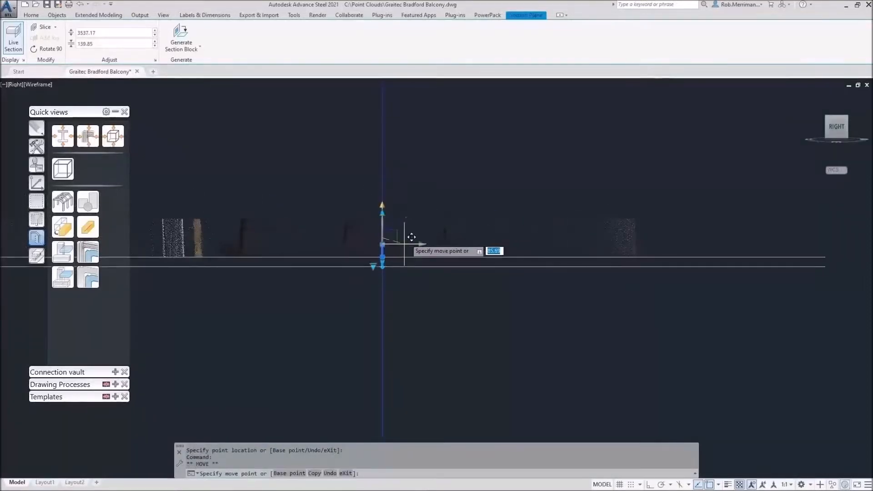
{"action": "left_click", "coordinate": [413, 216]}
{"action": "key", "text": "ctrl+z"}
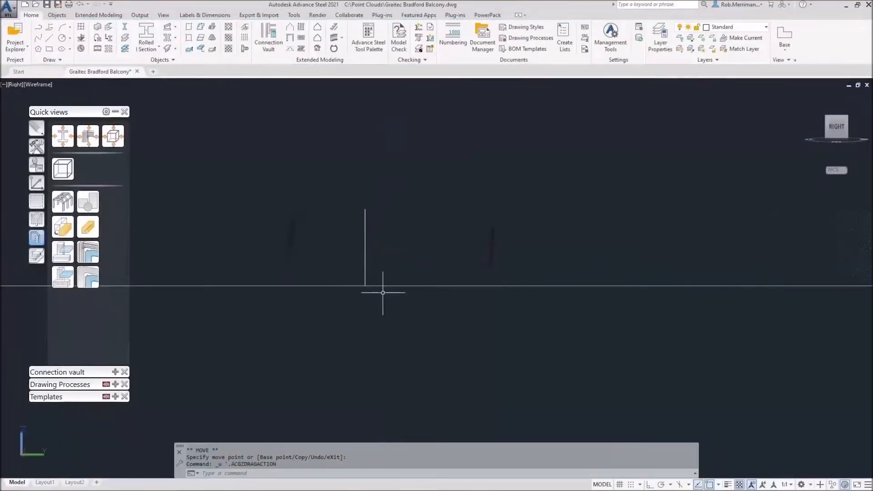
- Lower the slice's upper boundary again to reduce its thickness to about 112
{"action": "left_click", "coordinate": [382, 285]}
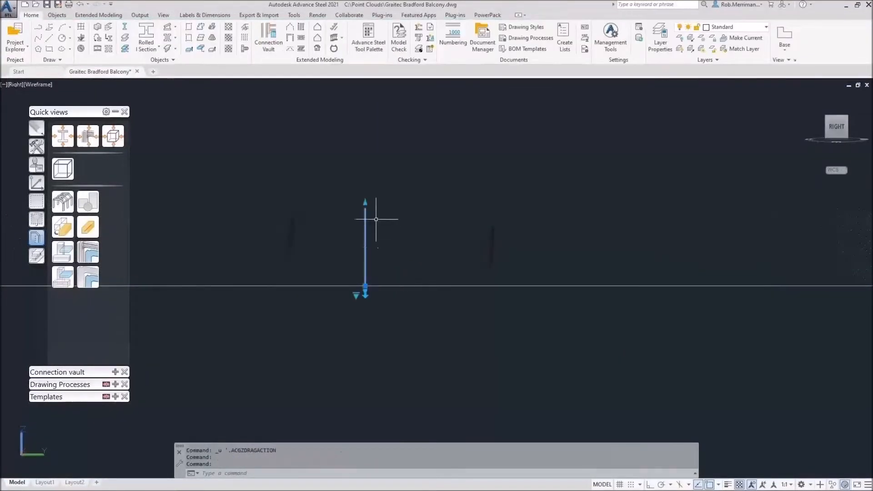
{"action": "left_click", "coordinate": [365, 203]}
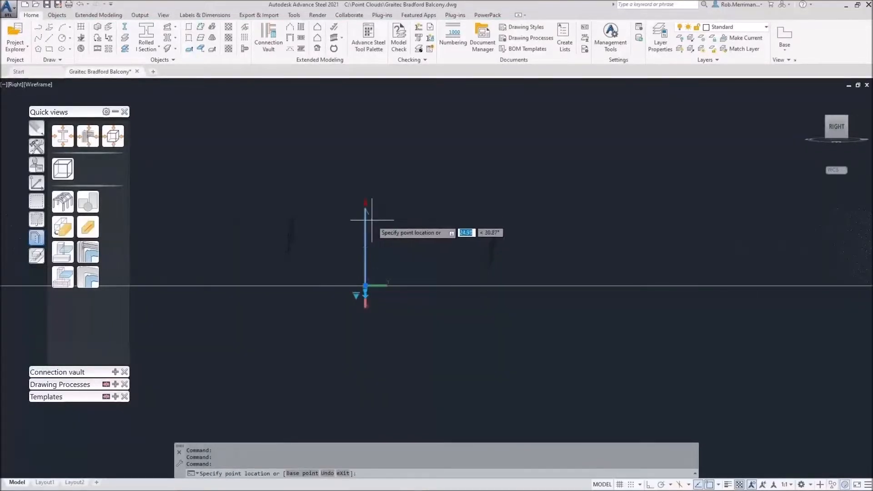
{"action": "key", "text": "Escape"}
- Extend the far end of the slice and pull in its near end so it spans the balcony wall's point cloud
{"action": "middle_click_drag", "start_coordinate": [370, 195], "coordinate": [616, 218], "text": "shift"}
{"action": "scroll", "coordinate": [469, 277], "scroll_direction": "down", "scroll_amount": 2}
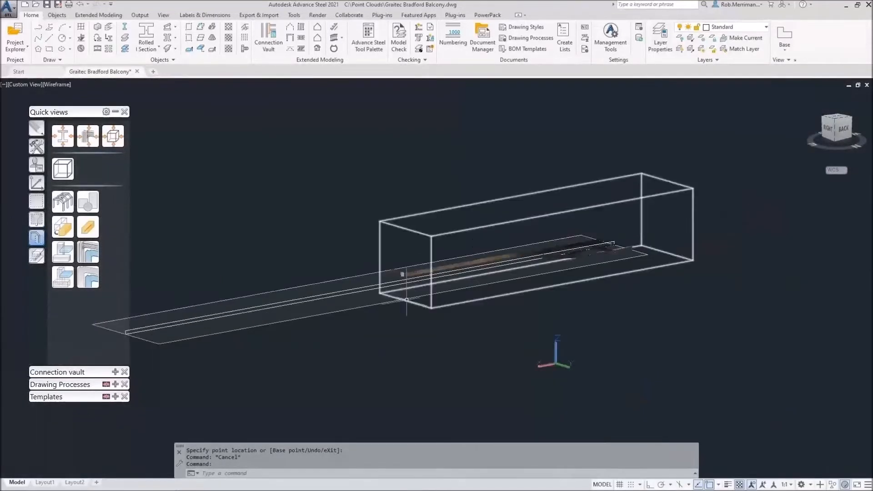
{"action": "left_click", "coordinate": [371, 291]}
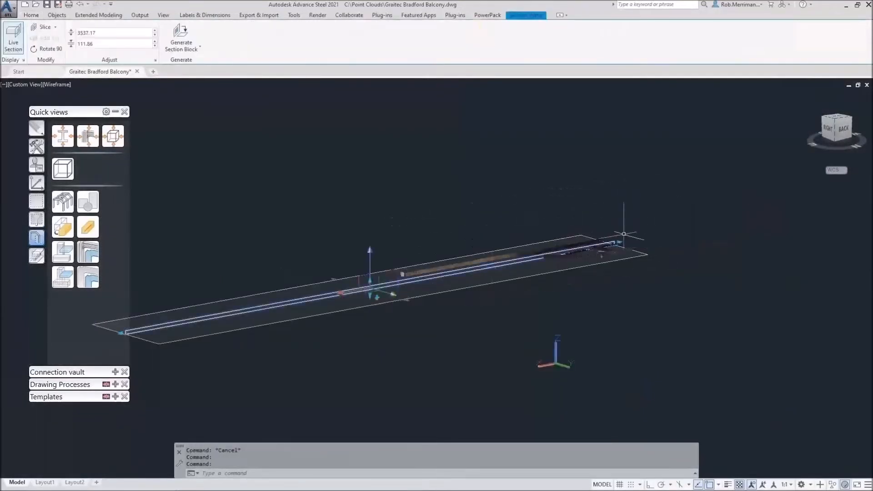
{"action": "left_click", "coordinate": [618, 242]}
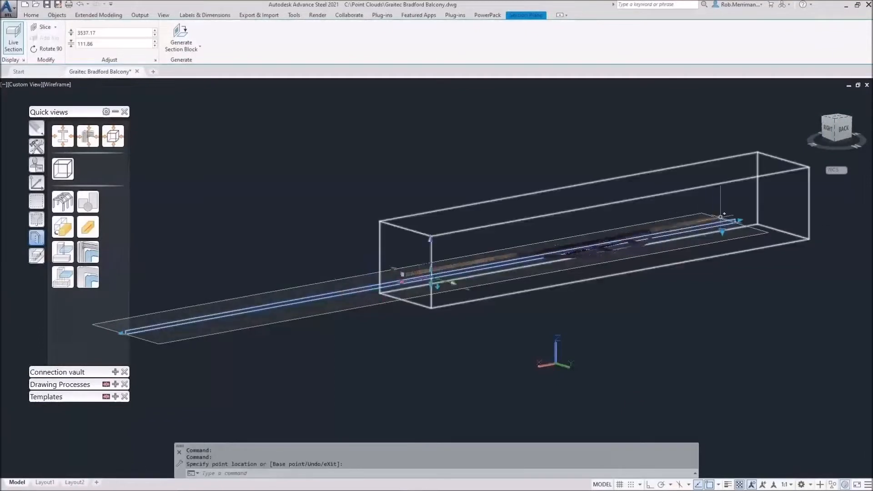
{"action": "scroll", "coordinate": [367, 331], "scroll_direction": "down", "scroll_amount": 2}
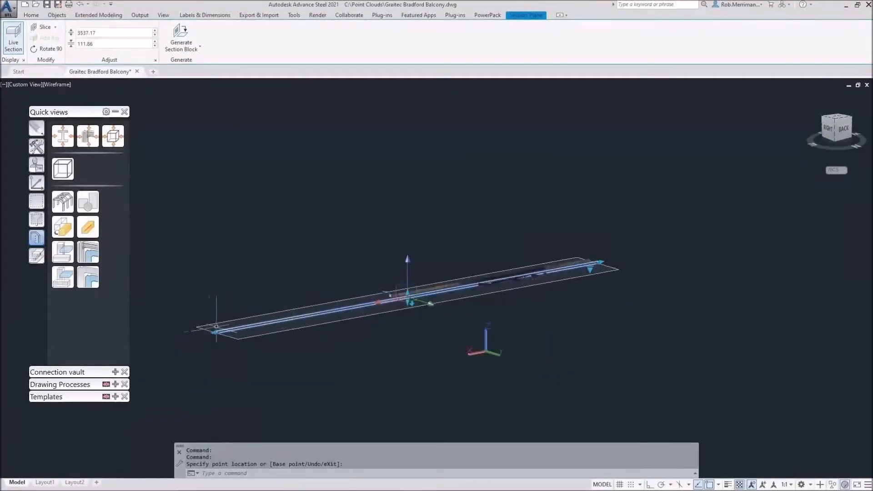
{"action": "left_click", "coordinate": [214, 332]}
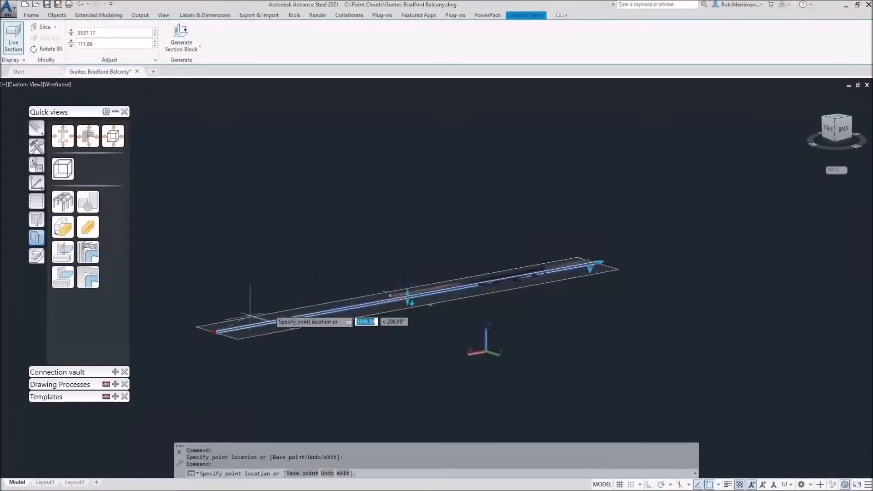
{"action": "left_click", "coordinate": [440, 322]}
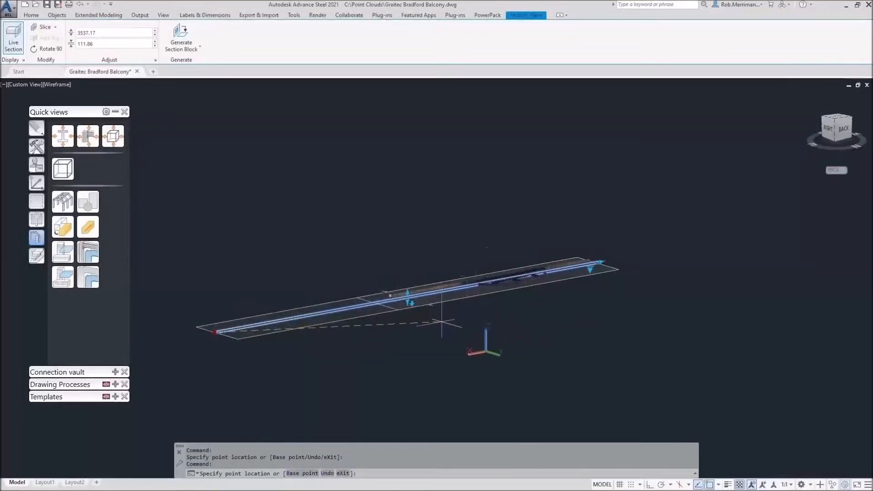
{"action": "scroll", "coordinate": [539, 287], "scroll_direction": "up", "scroll_amount": 3}
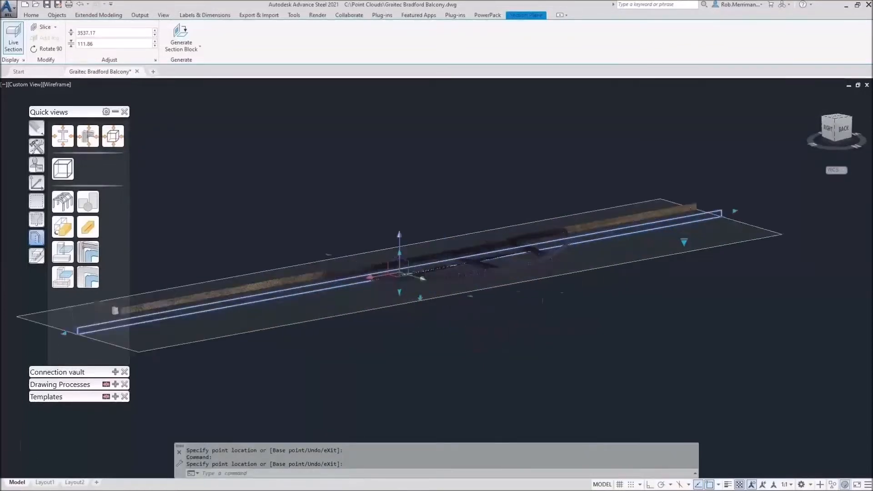
- Clear the slice selection and inspect the sliced point cloud in the top view
{"action": "left_click", "coordinate": [838, 119]}
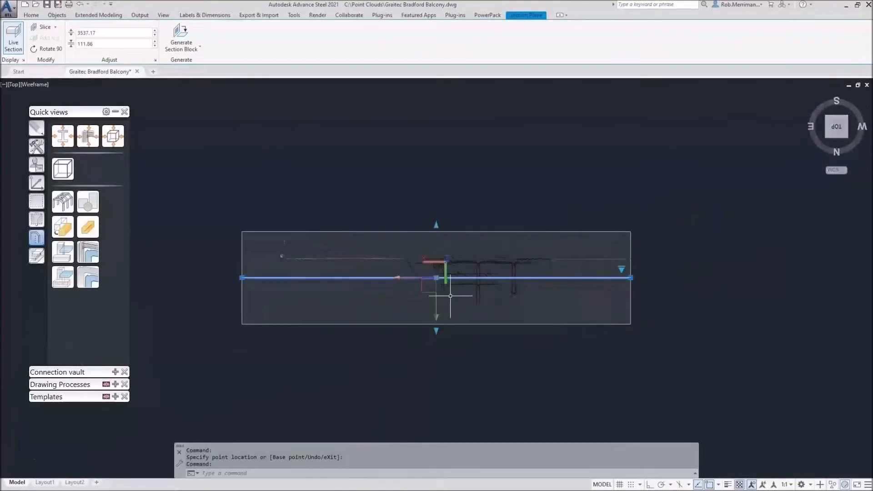
{"action": "key", "text": "Escape"}
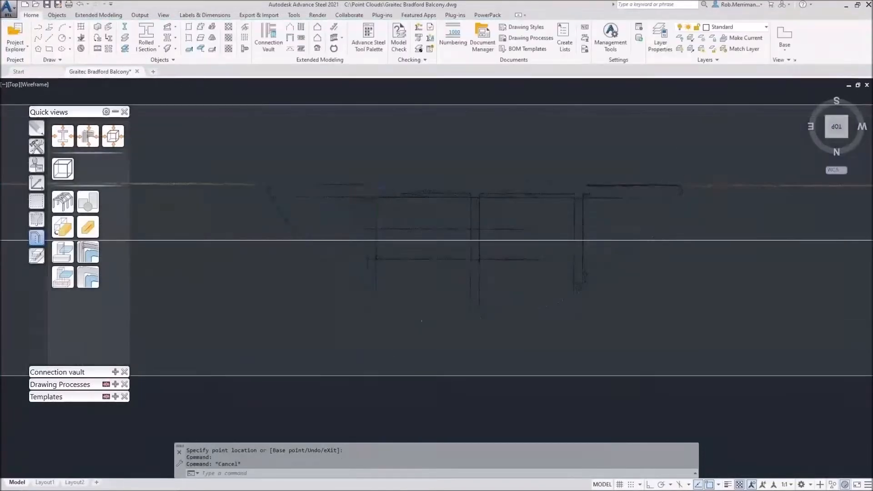
{"action": "scroll", "coordinate": [409, 314], "scroll_direction": "down", "scroll_amount": 2}
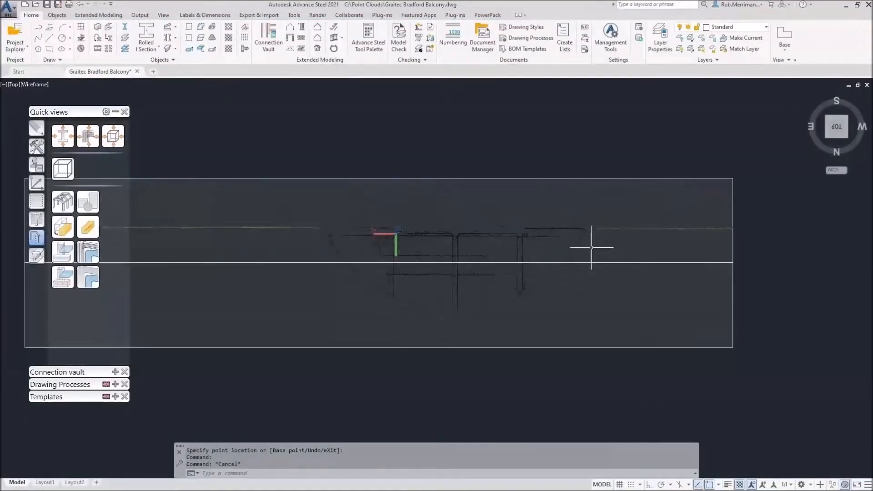
- Extract section lines from the sliced point cloud's entire cross section, with maximum points 2000000 and minimum line length 75
{"action": "scroll", "coordinate": [594, 249], "scroll_direction": "down", "scroll_amount": 2}
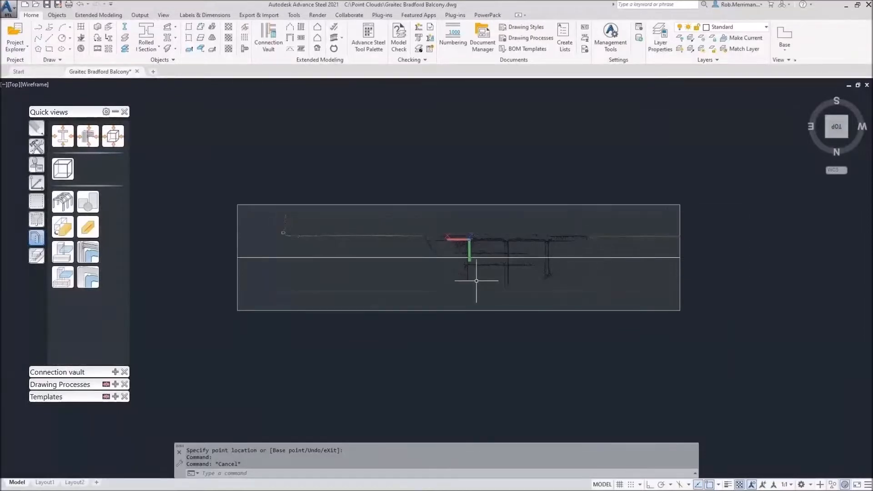
{"action": "left_click", "coordinate": [475, 258]}
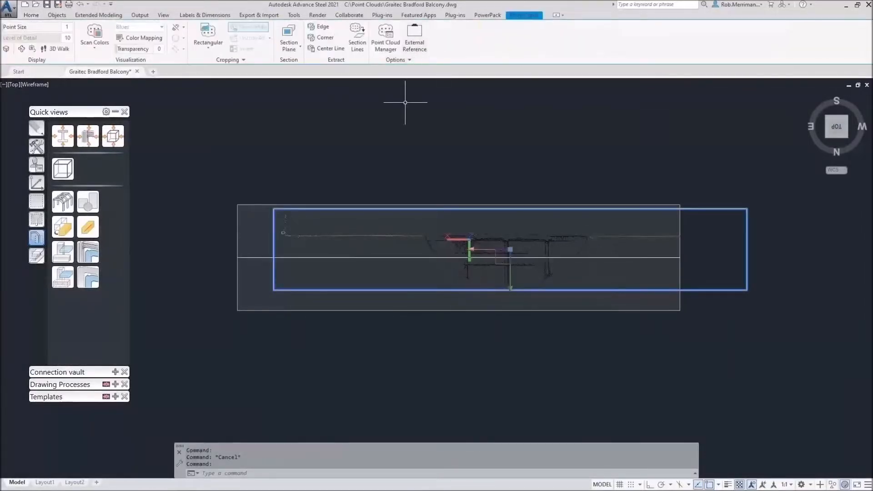
{"action": "left_click", "coordinate": [359, 45]}
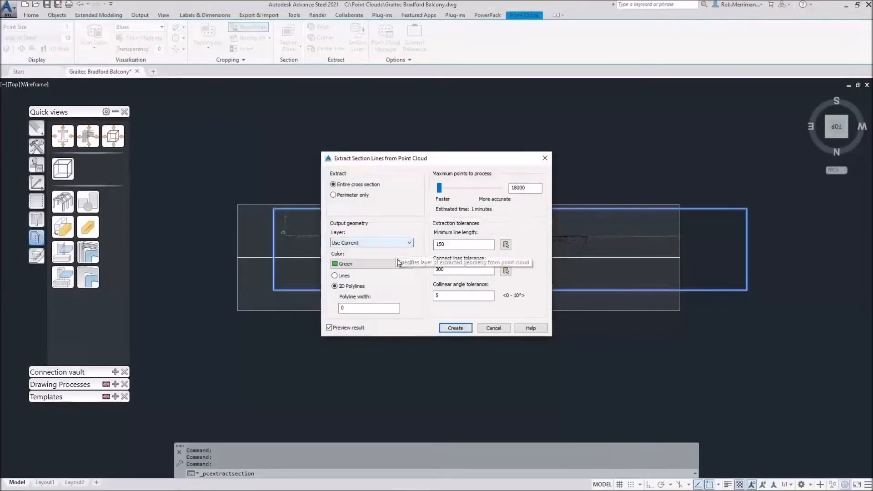
{"action": "left_click_drag", "start_coordinate": [445, 190], "coordinate": [509, 203]}
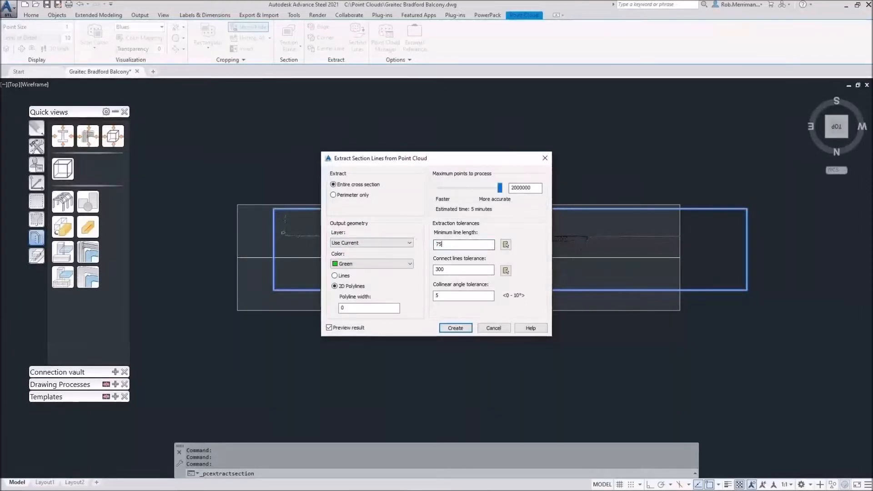
{"action": "left_click", "coordinate": [455, 329]}
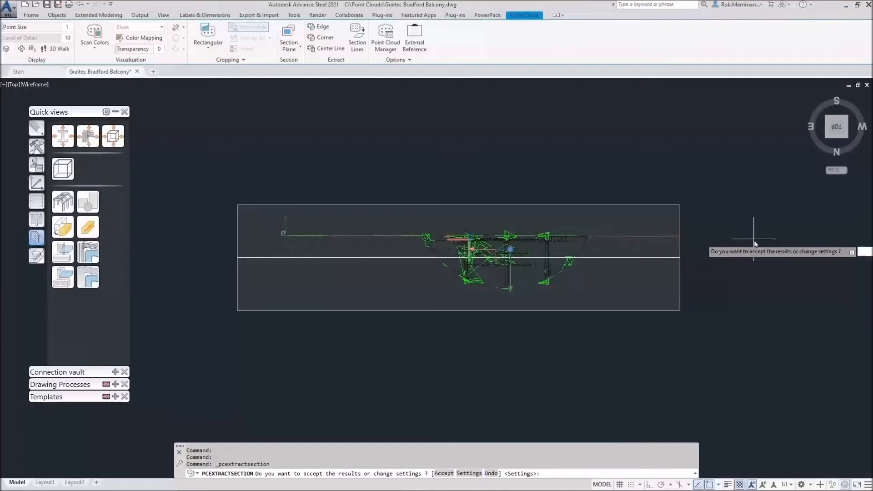
- Reopen the extraction settings, regenerate the section lines with the same values and accept the result
{"action": "key", "text": "Return"}
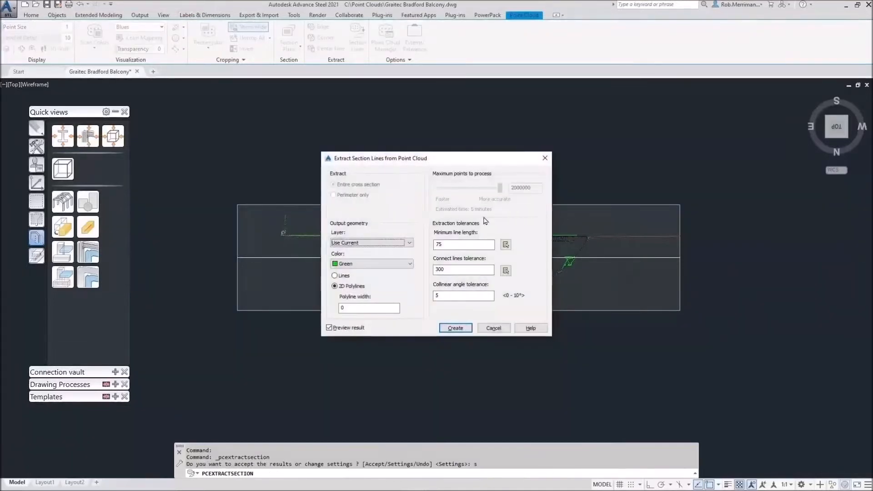
{"action": "left_click", "coordinate": [455, 328]}
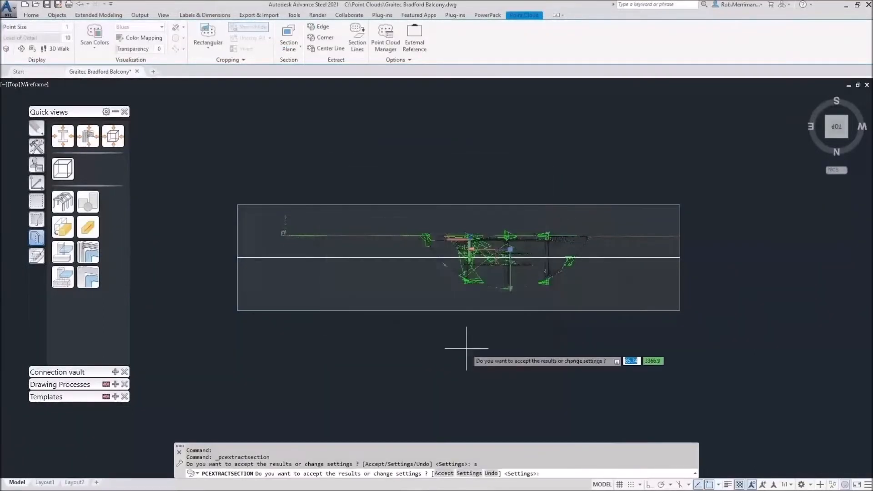
{"action": "key", "text": "Return"}
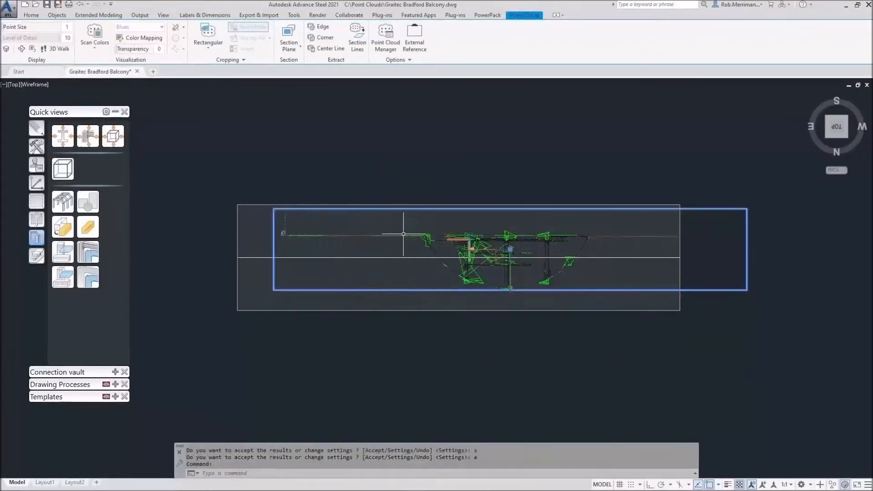
- Open the Point Cloud Manager and hide the Bradford office Balcony Area point cloud, switching it back on briefly to compare it with the lines
{"action": "left_click", "coordinate": [398, 44]}
{"action": "left_click", "coordinate": [152, 41]}
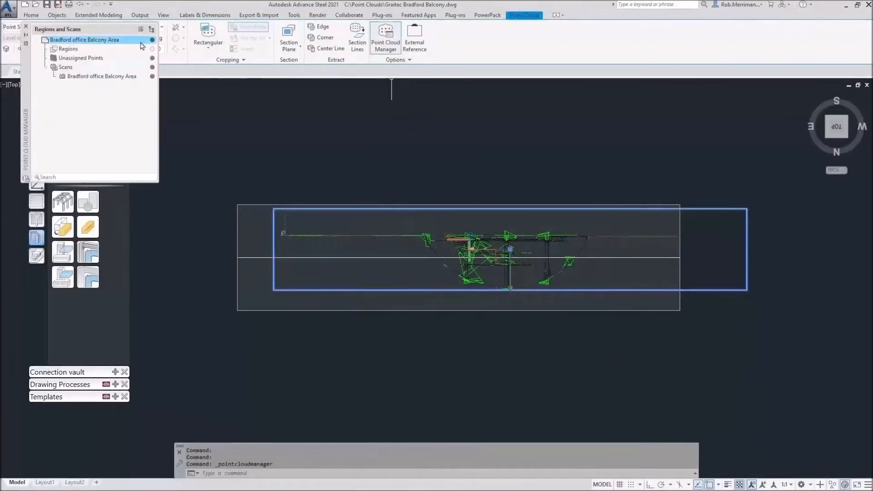
{"action": "key", "text": "Escape"}
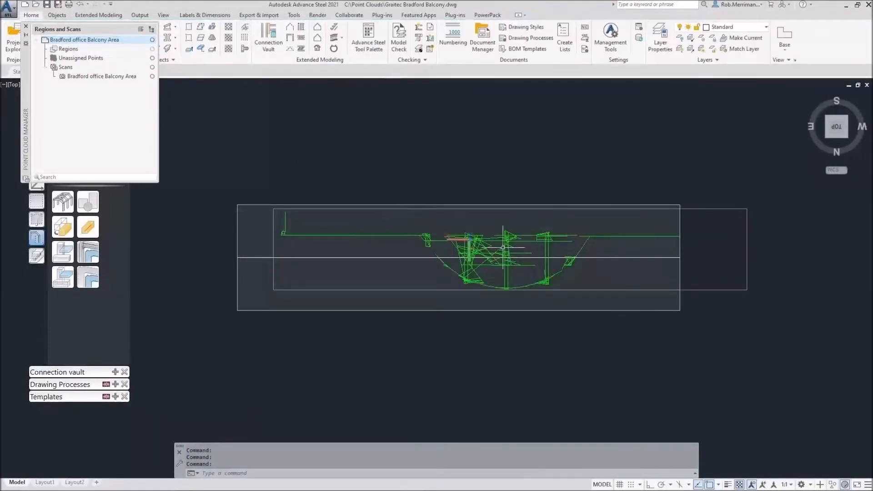
{"action": "scroll", "coordinate": [520, 264], "scroll_direction": "up", "scroll_amount": 5}
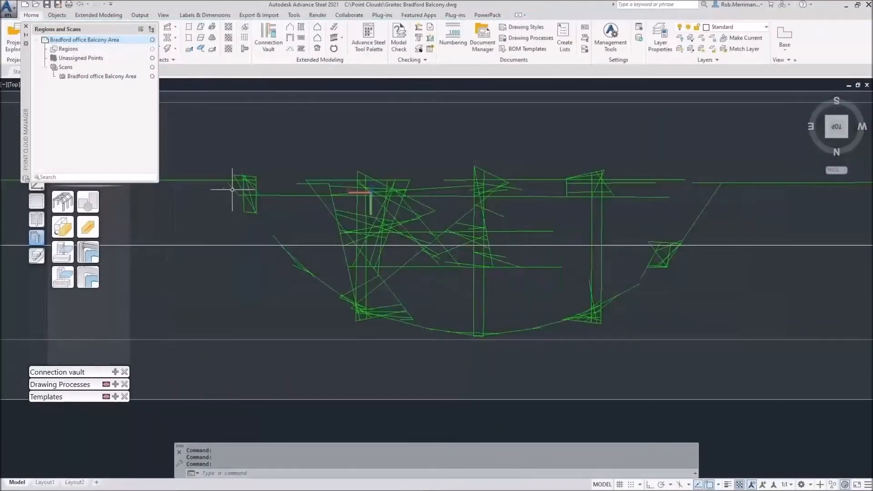
{"action": "left_click", "coordinate": [153, 40]}
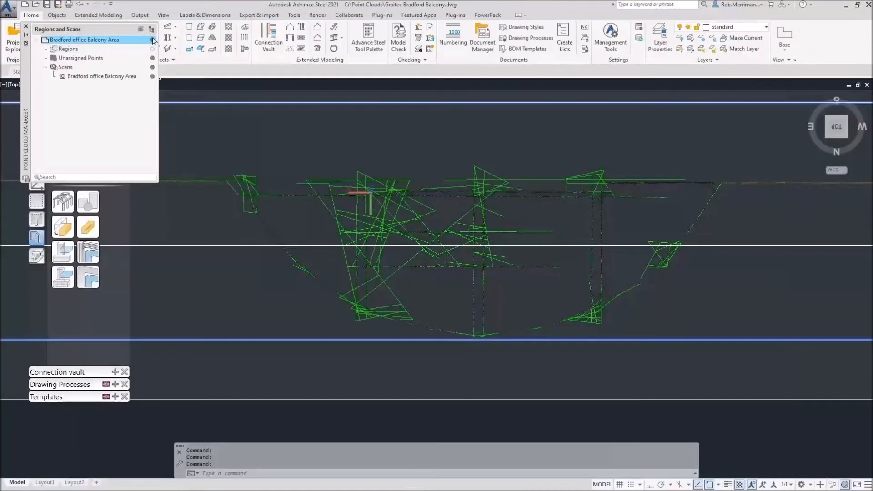
{"action": "scroll", "coordinate": [225, 165], "scroll_direction": "up", "scroll_amount": 5}
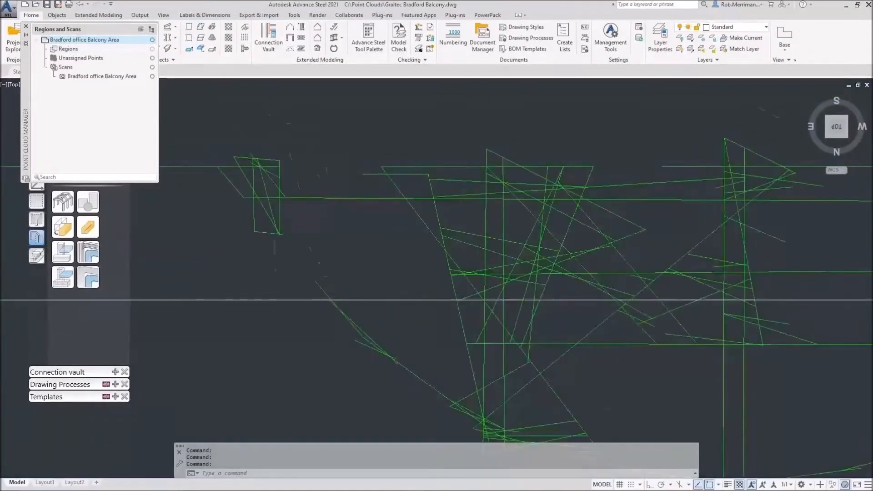
- Erase the stray polylines around the small wall corner beside the balcony
{"action": "left_click", "coordinate": [230, 94]}
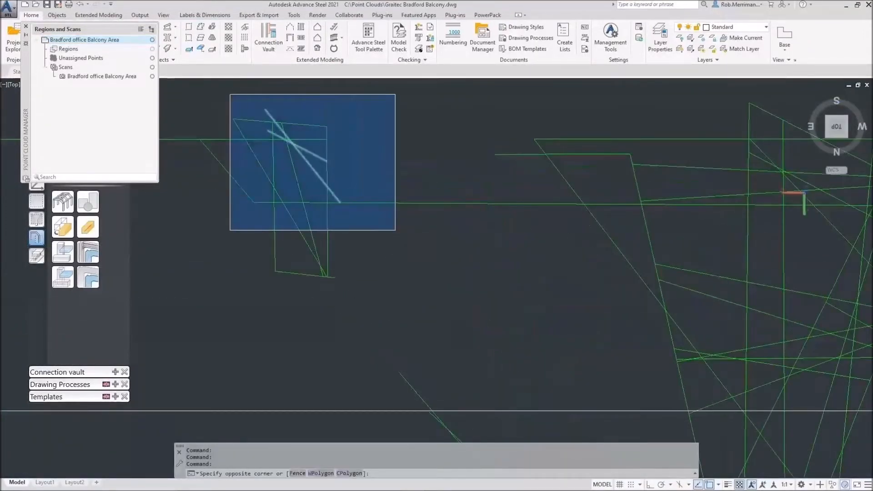
{"action": "left_click", "coordinate": [396, 230]}
{"action": "key", "text": "Delete"}
{"action": "left_click", "coordinate": [315, 127]}
{"action": "left_click", "coordinate": [241, 195]}
{"action": "key", "text": "Delete"}
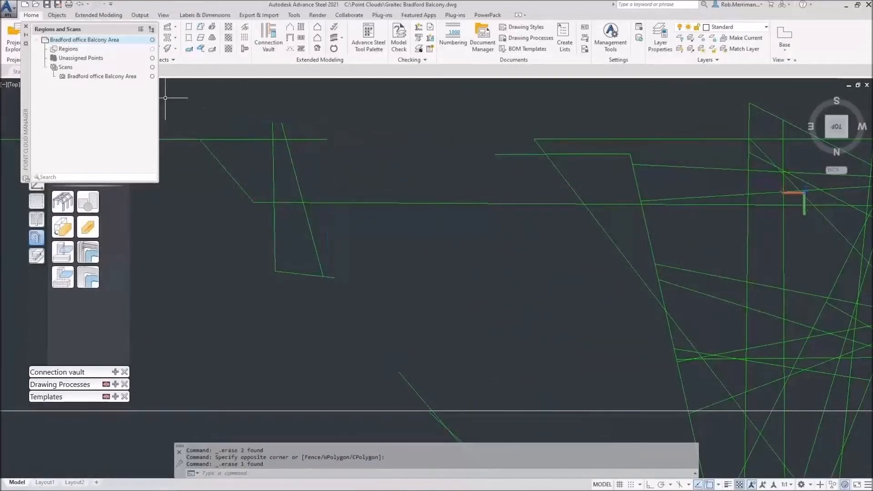
- Show the point cloud briefly for comparison, hide it again and erase the remaining diagonal line at the small wall corner
{"action": "left_click", "coordinate": [152, 40]}
{"action": "left_click", "coordinate": [152, 40]}
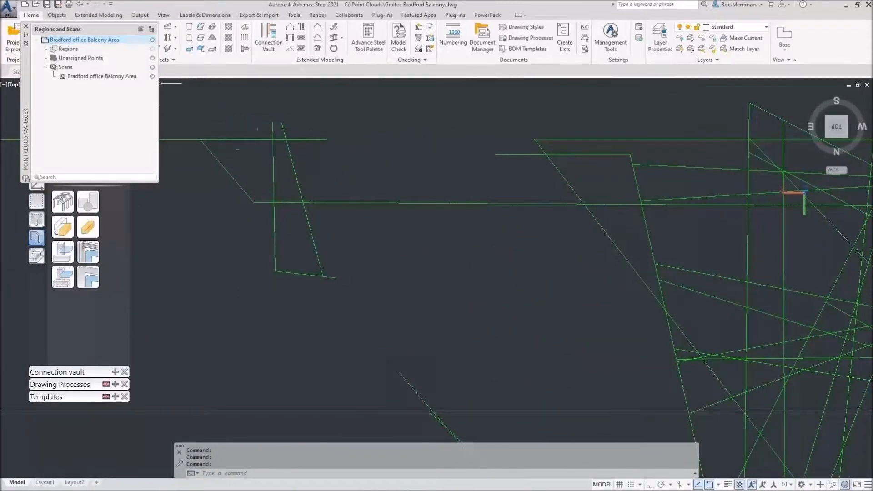
{"action": "left_click", "coordinate": [293, 165]}
{"action": "key", "text": "Delete"}
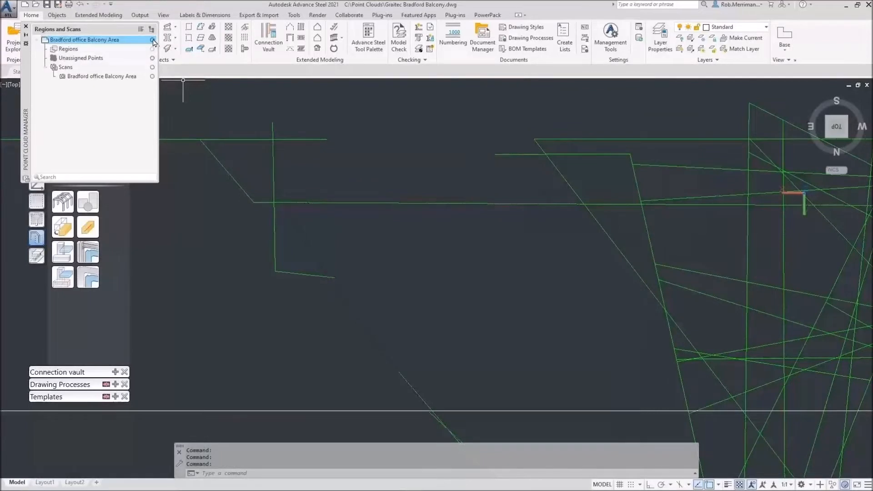
- Erase the stray lines fully enclosed by a selection window over the wall side and bays of the balcony
{"action": "scroll", "coordinate": [331, 141], "scroll_direction": "down", "scroll_amount": 5}
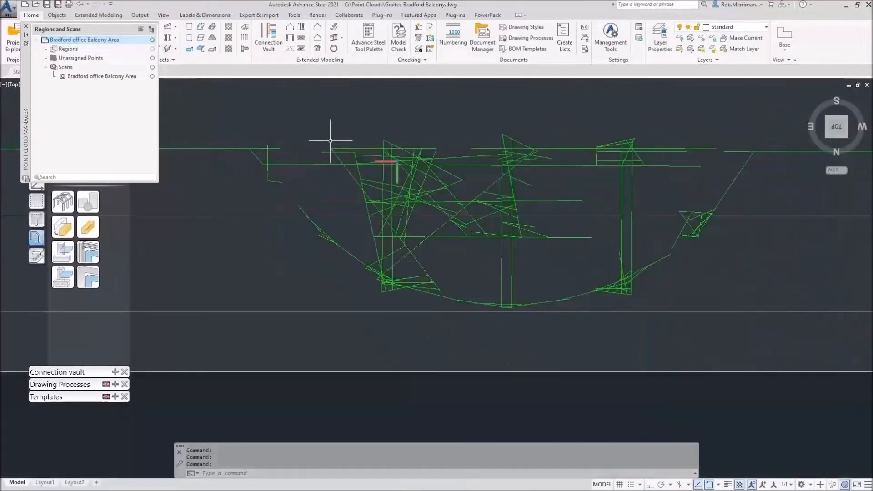
{"action": "left_click", "coordinate": [309, 125]}
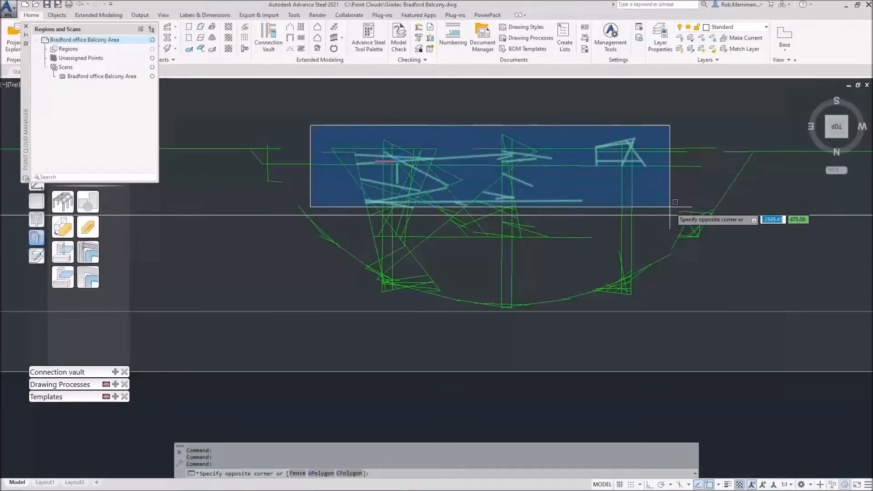
{"action": "left_click", "coordinate": [679, 250]}
{"action": "key", "text": "Delete"}
- Erase the remaining stray diagonals in the balcony's left bay and the short lines at the left beam's outer end
{"action": "left_click", "coordinate": [494, 202]}
{"action": "left_click", "coordinate": [447, 183]}
{"action": "key", "text": "Delete"}
{"action": "left_click", "coordinate": [435, 185]}
{"action": "left_click", "coordinate": [422, 262]}
{"action": "key", "text": "Delete"}
{"action": "left_click", "coordinate": [400, 250]}
{"action": "key", "text": "Delete"}
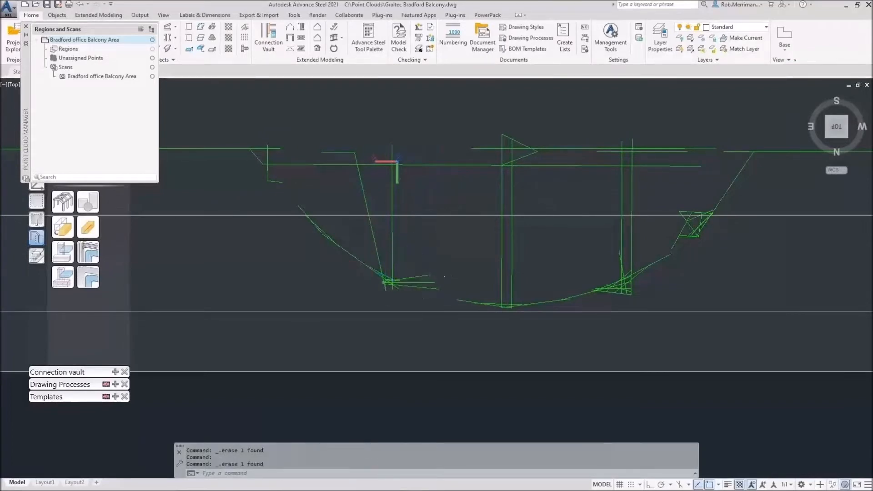
{"action": "left_click", "coordinate": [424, 286]}
{"action": "left_click", "coordinate": [419, 283]}
{"action": "key", "text": "Delete"}
- Try to window-select the triangular line at the middle beam's wall end
{"action": "left_click", "coordinate": [476, 120]}
{"action": "left_click", "coordinate": [580, 207]}
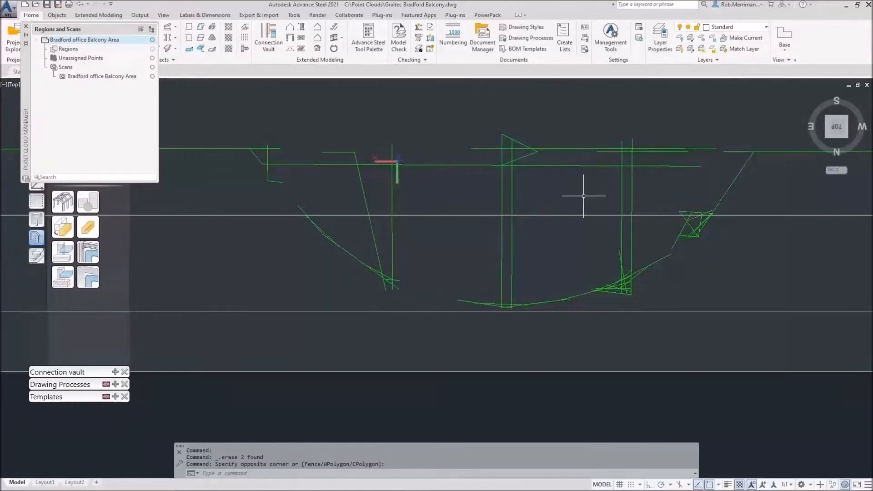
{"action": "left_click", "coordinate": [493, 121]}
{"action": "left_click", "coordinate": [591, 208]}
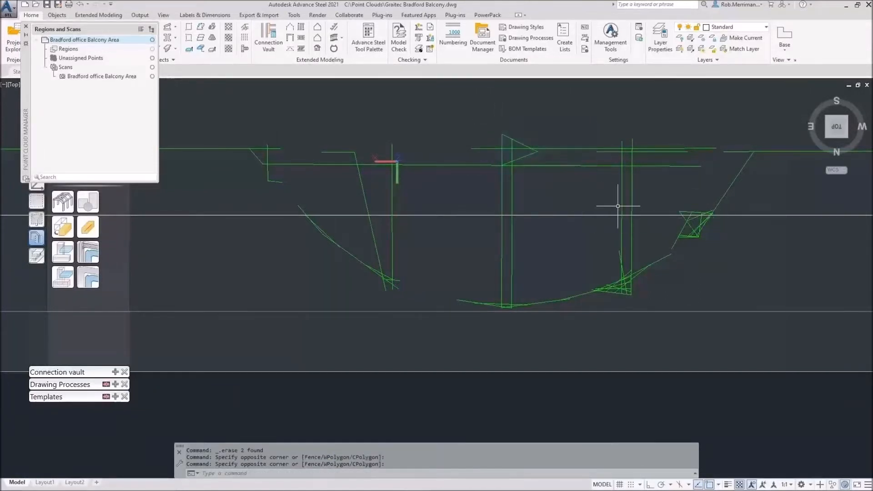
- Erase the stray line clusters near the curved edge's right end and around the right beam's outer end
{"action": "left_click", "coordinate": [667, 193]}
{"action": "left_click", "coordinate": [736, 258]}
{"action": "key", "text": "Delete"}
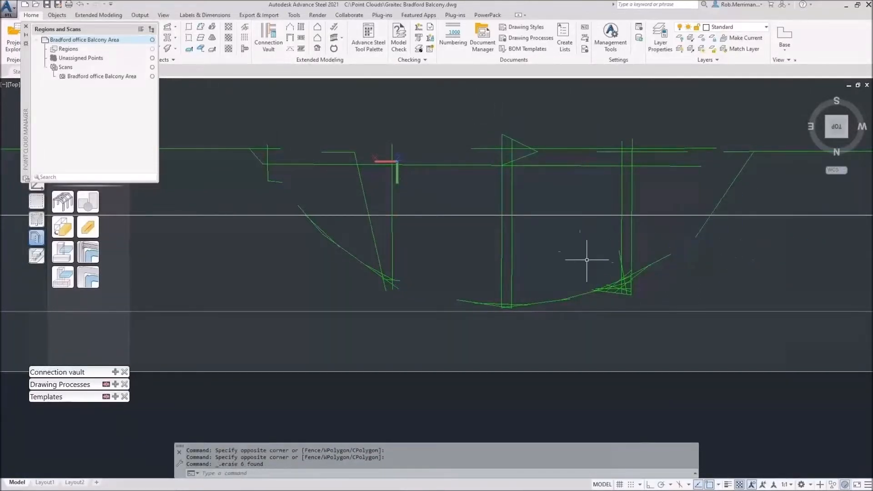
{"action": "left_click", "coordinate": [577, 241]}
{"action": "left_click", "coordinate": [685, 331]}
{"action": "key", "text": "Delete"}
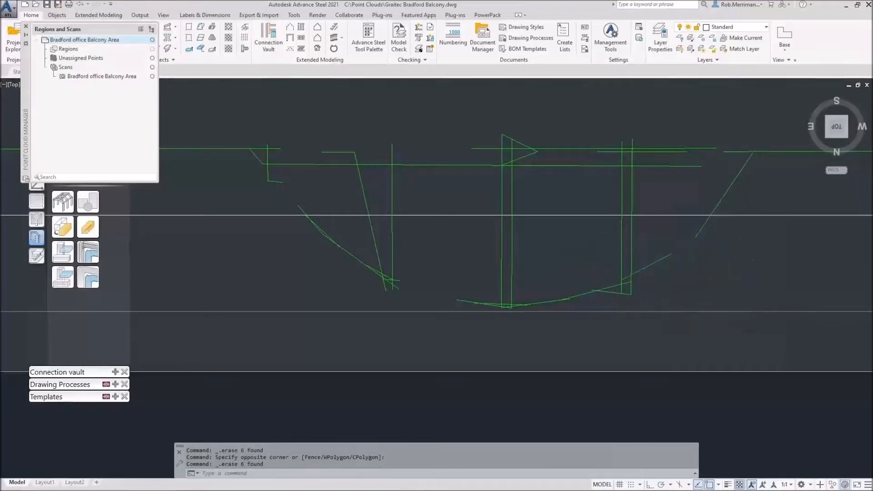
- Orbit around the cleaned lines, return to the top view and show the point cloud to compare it with them
{"action": "scroll", "coordinate": [567, 278], "scroll_direction": "down", "scroll_amount": 3}
{"action": "middle_click_drag", "start_coordinate": [567, 279], "coordinate": [646, 237], "text": "shift"}
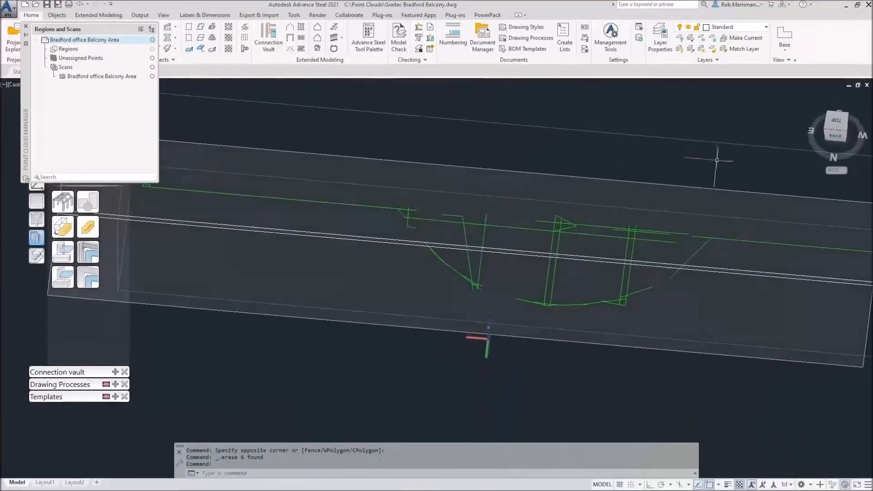
{"action": "left_click", "coordinate": [837, 121]}
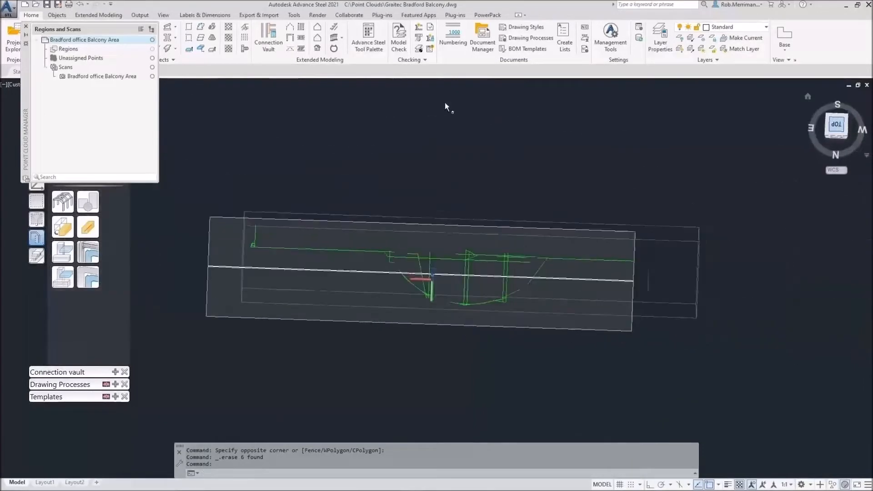
{"action": "left_click", "coordinate": [153, 40]}
{"action": "scroll", "coordinate": [432, 291], "scroll_direction": "up", "scroll_amount": 5}
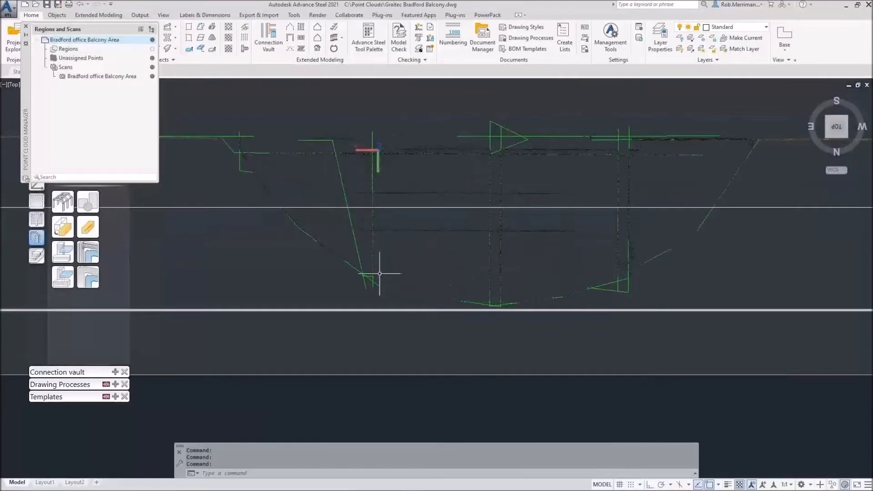
{"action": "scroll", "coordinate": [586, 245], "scroll_direction": "down", "scroll_amount": 2}
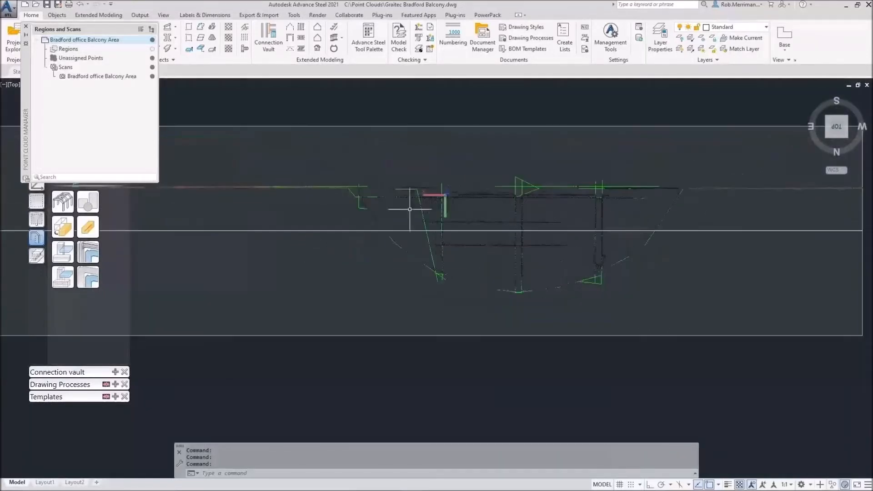
- Hide the point cloud and delete the section plane that slices it
{"action": "left_click", "coordinate": [154, 40]}
{"action": "key", "text": "Escape"}
{"action": "scroll", "coordinate": [296, 157], "scroll_direction": "down", "scroll_amount": 5}
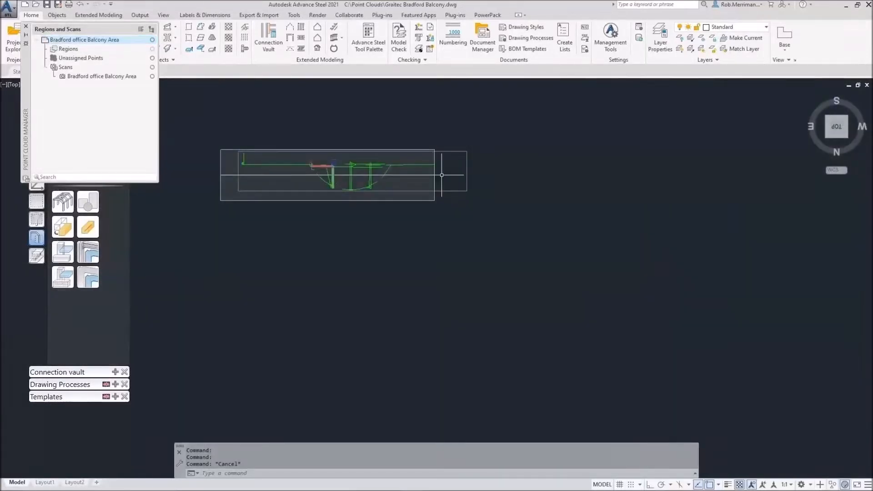
{"action": "left_click", "coordinate": [427, 176]}
{"action": "key", "text": "Delete"}
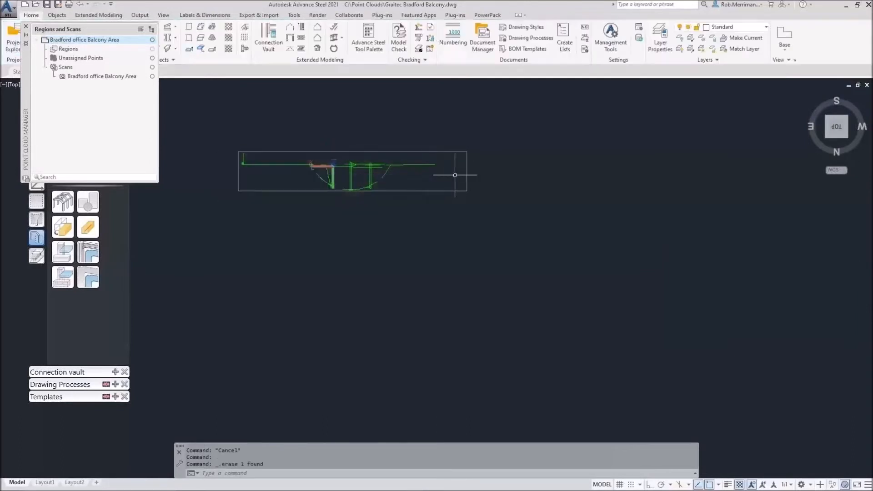
{"action": "scroll", "coordinate": [458, 177], "scroll_direction": "down", "scroll_amount": 3}
{"action": "mouse_move", "coordinate": [444, 189]}
{"action": "middle_mouse_down", "text": "shift"}
{"action": "mouse_move", "coordinate": [413, 176]}
{"action": "mouse_move", "coordinate": [384, 111]}
{"action": "mouse_move", "coordinate": [386, 189]}
{"action": "middle_mouse_up", "text": "shift"}
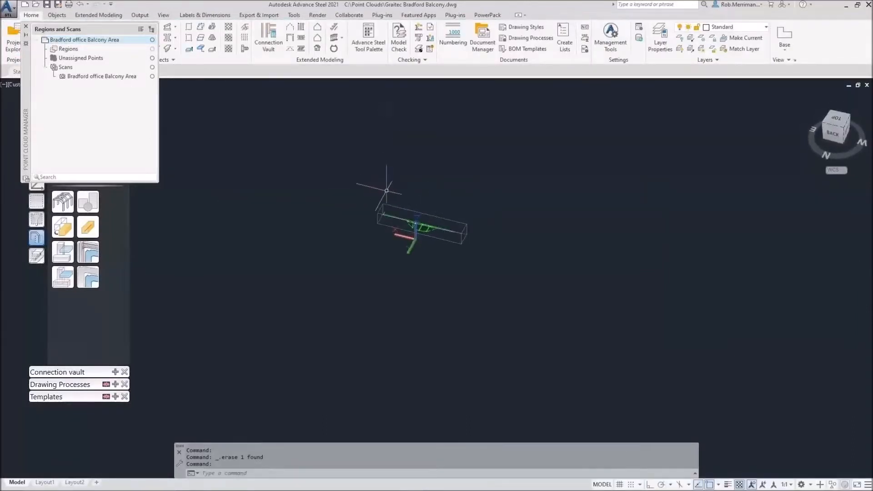
{"action": "key", "text": "ctrl+z"}
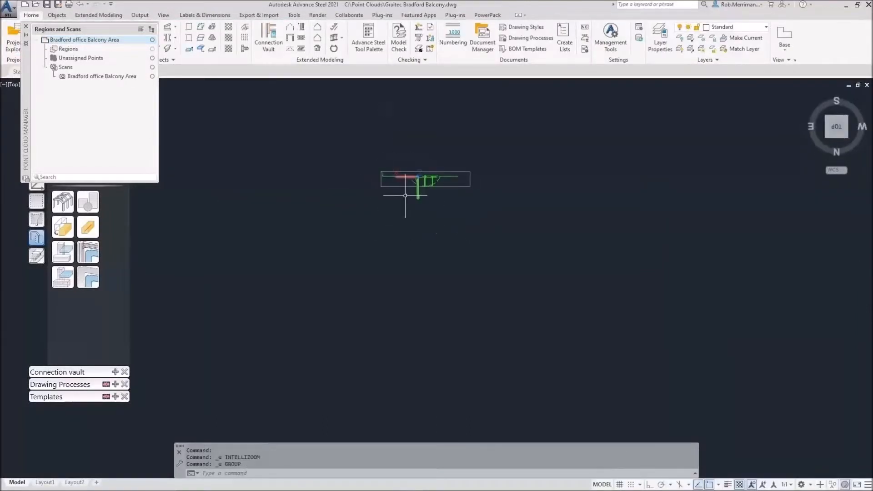
{"action": "key", "text": "ctrl+z"}
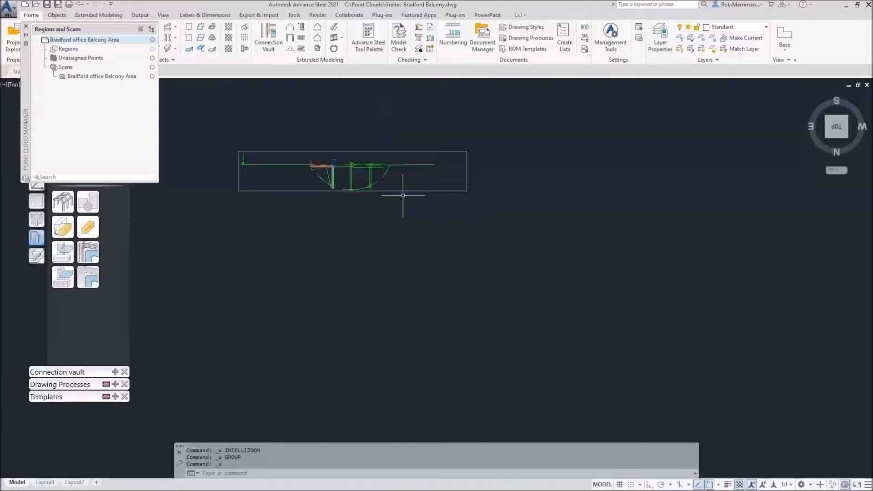
- Show the full point cloud again and orbit to a 3D view of the extracted lines on the balcony
{"action": "left_click", "coordinate": [152, 40]}
{"action": "middle_click_drag", "start_coordinate": [391, 204], "coordinate": [409, 112], "text": "shift"}
{"action": "scroll", "coordinate": [427, 137], "scroll_direction": "up", "scroll_amount": 5}
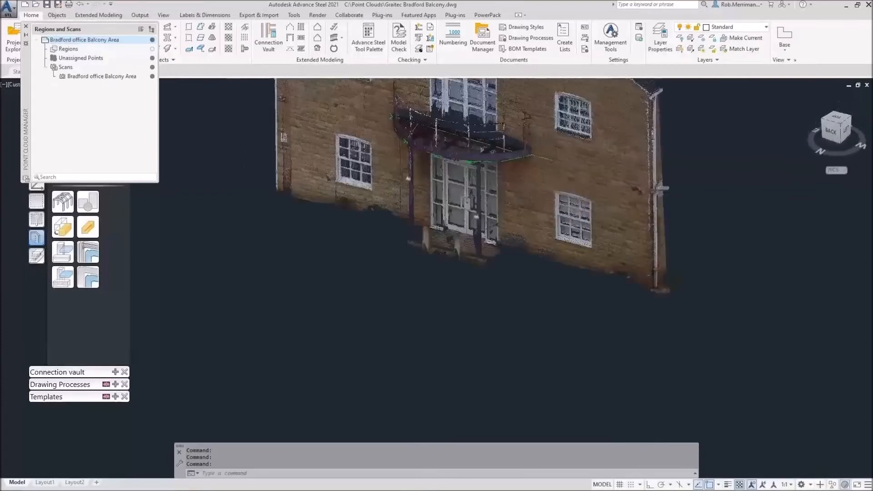
{"action": "scroll", "coordinate": [364, 99], "scroll_direction": "down", "scroll_amount": 5}
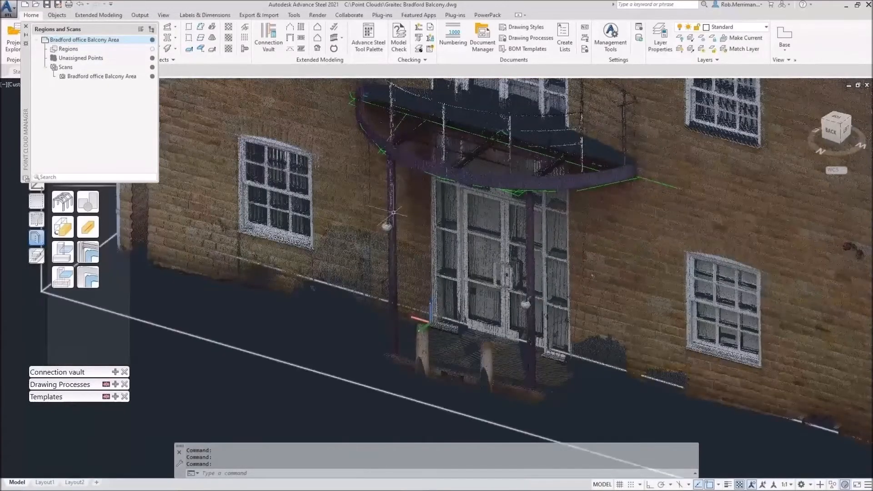
- Extract the centre line of the left balcony column's lower cylindrical segment from the point cloud
{"action": "left_click", "coordinate": [356, 199]}
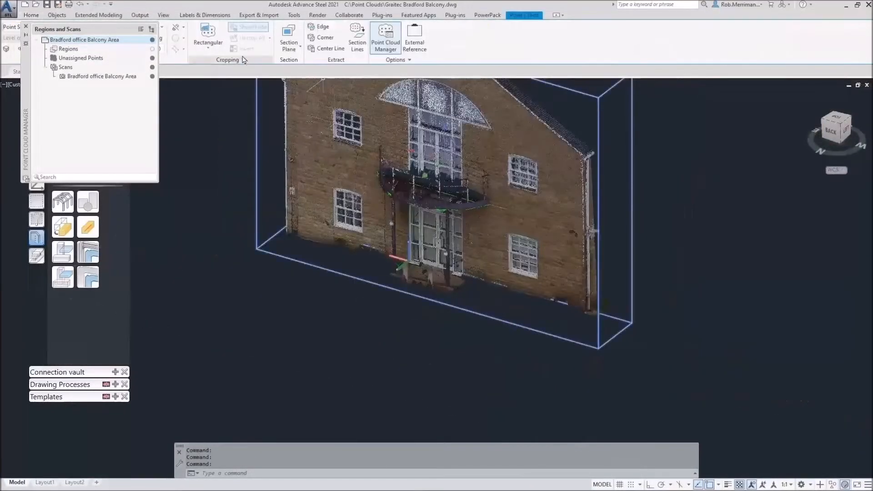
{"action": "left_click", "coordinate": [26, 26]}
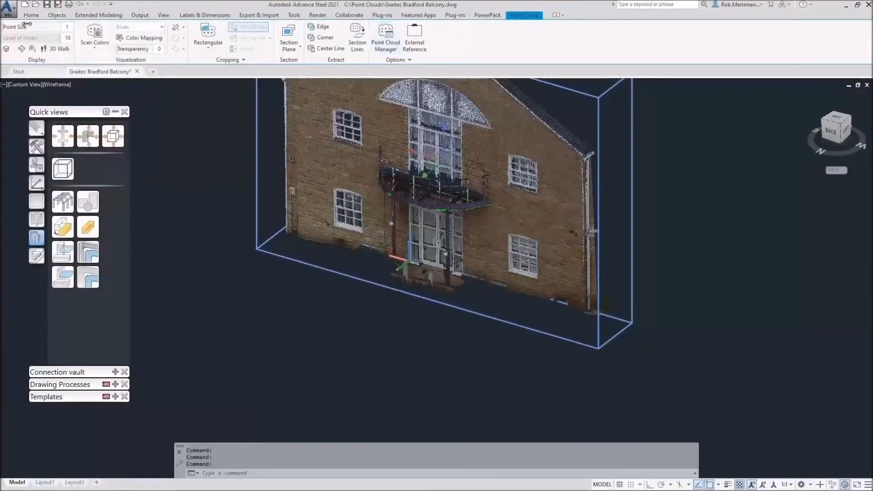
{"action": "left_click", "coordinate": [326, 48]}
{"action": "scroll", "coordinate": [404, 198], "scroll_direction": "up", "scroll_amount": 5}
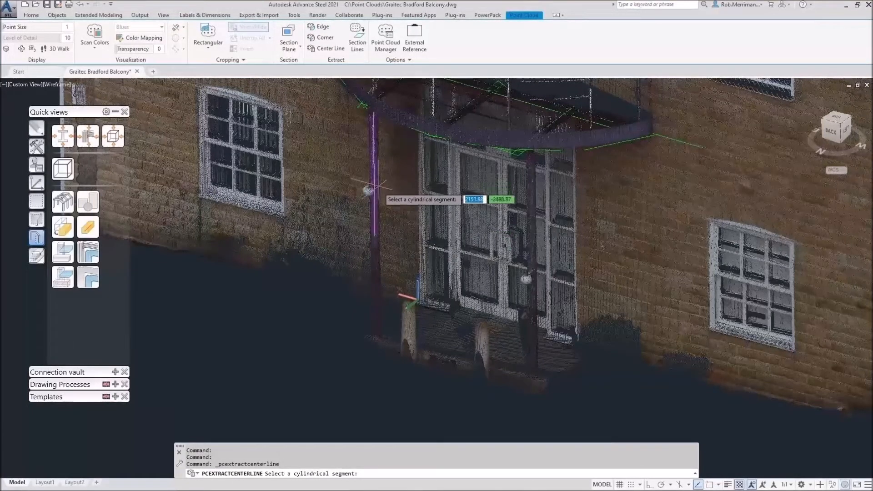
{"action": "left_click", "coordinate": [374, 231]}
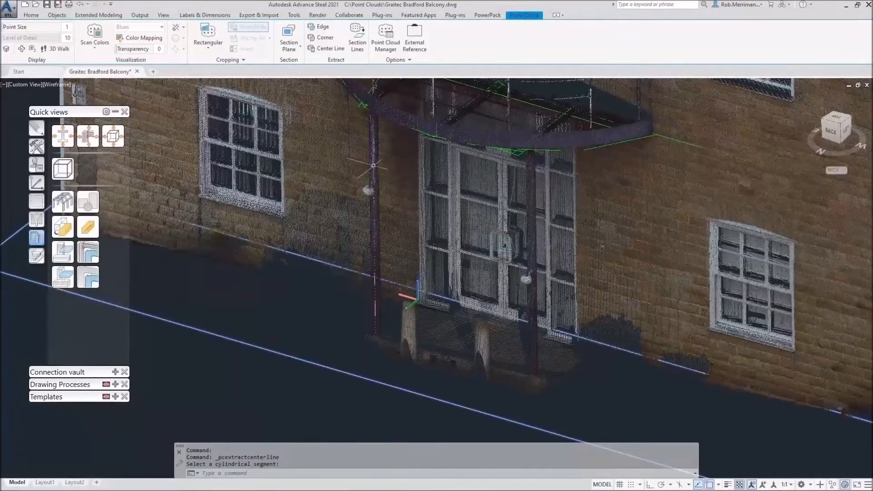
- Extract the centre lines of the left column's upper segment and of the right column
{"action": "left_click", "coordinate": [327, 51]}
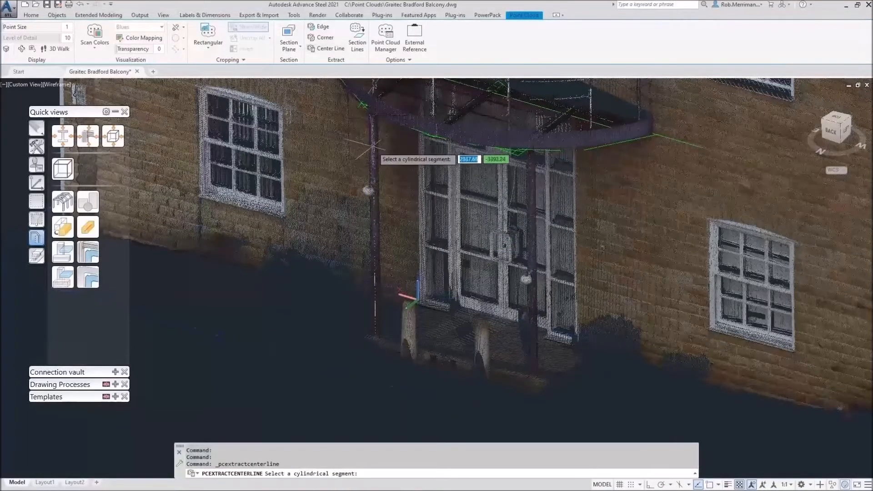
{"action": "left_click", "coordinate": [372, 147]}
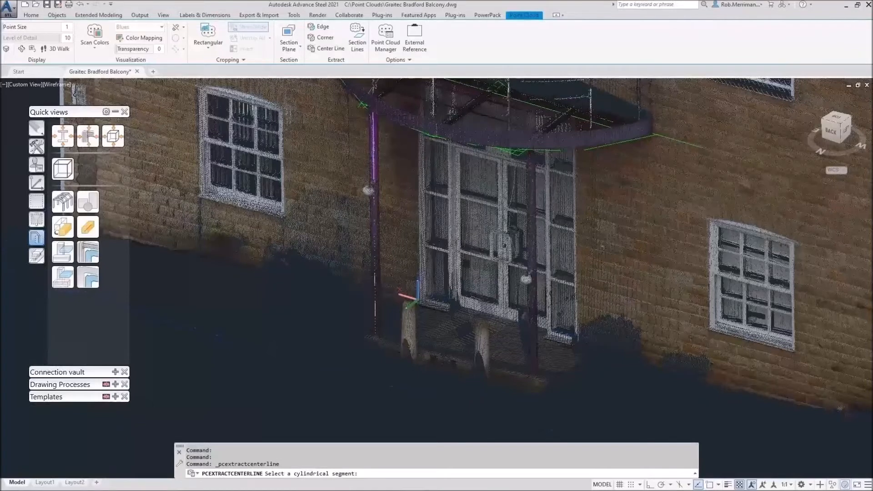
{"action": "left_click", "coordinate": [329, 50]}
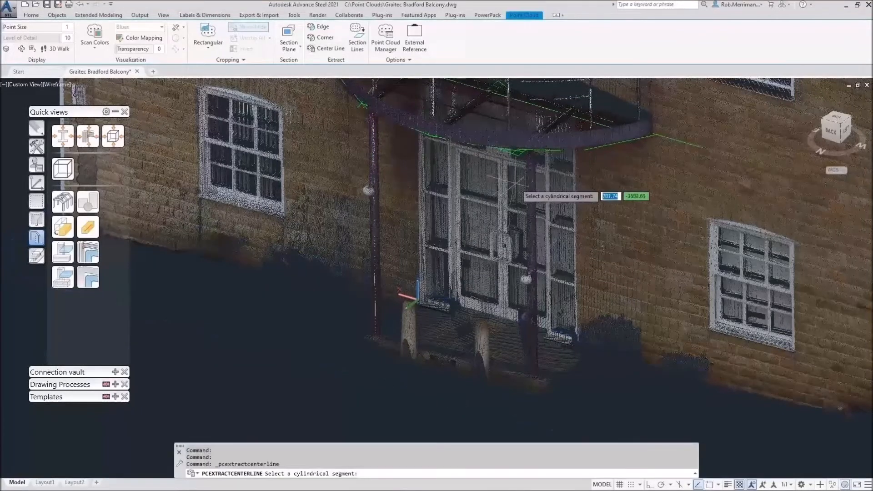
{"action": "left_click", "coordinate": [531, 200]}
{"action": "key", "text": "Escape"}
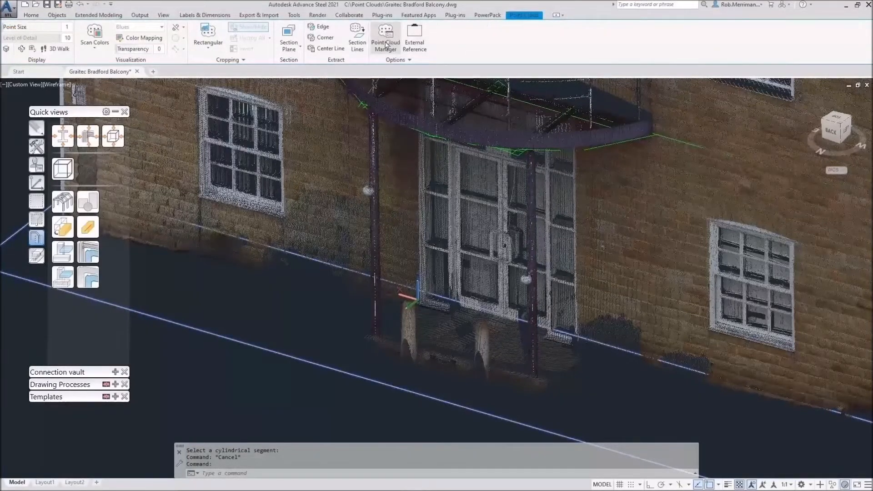
- Hide the point cloud and examine the extracted section lines and column centre lines from above and in 3D
{"action": "left_click", "coordinate": [385, 46]}
{"action": "left_click", "coordinate": [153, 40]}
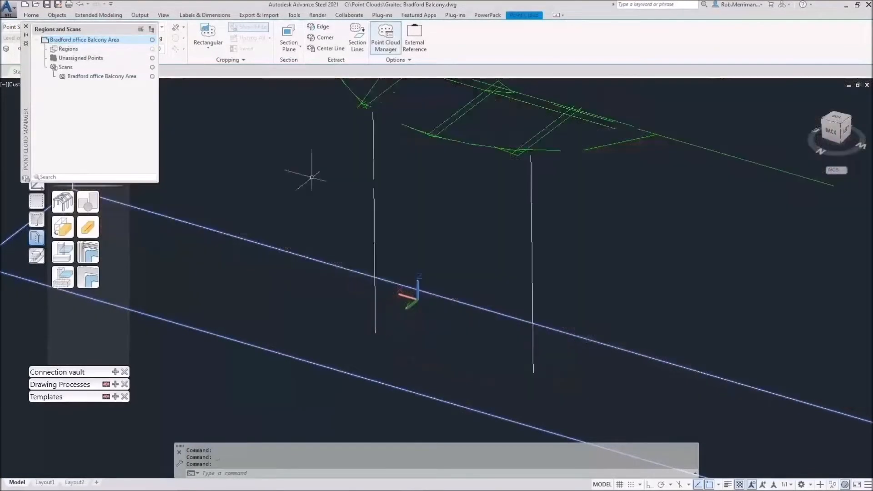
{"action": "key", "text": "Escape"}
{"action": "middle_click_drag", "start_coordinate": [384, 253], "coordinate": [518, 291], "text": "shift"}
{"action": "scroll", "coordinate": [495, 205], "scroll_direction": "up", "scroll_amount": 2}
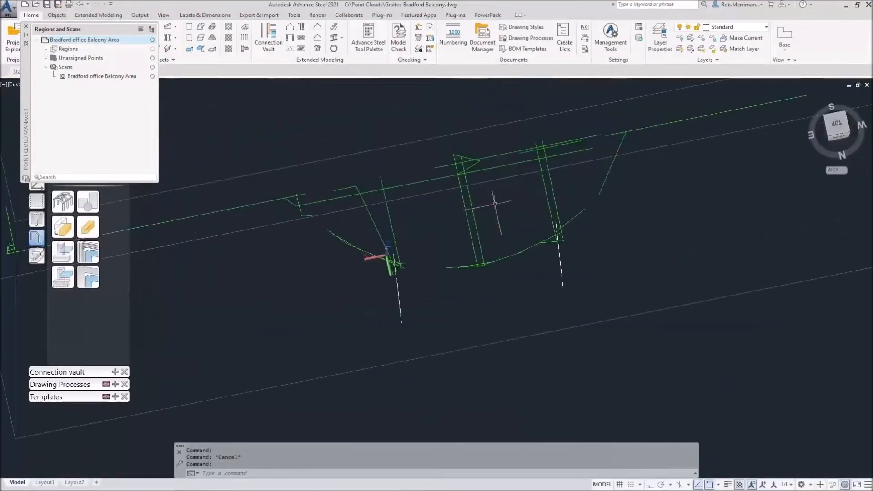
{"action": "left_click", "coordinate": [464, 194]}
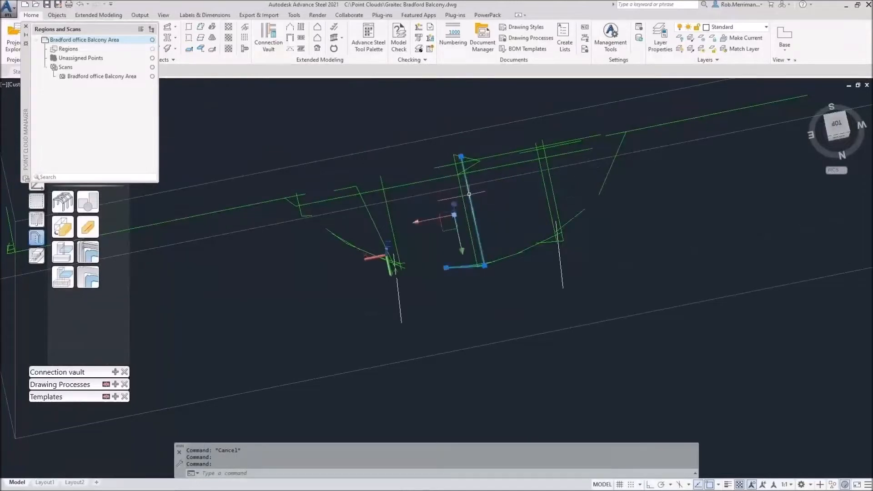
{"action": "key", "text": "Escape"}
{"action": "left_click", "coordinate": [546, 183]}
{"action": "key", "text": "Escape"}
{"action": "middle_click_drag", "start_coordinate": [543, 239], "coordinate": [469, 169], "text": "shift"}
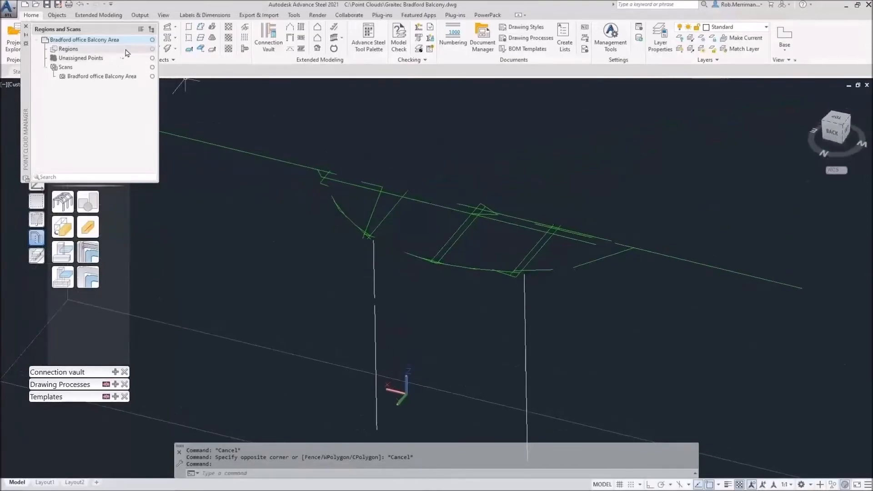
- Show the point cloud again, orbit to compare the extracted lines with the balcony, and close the point cloud manager
{"action": "left_click", "coordinate": [153, 40]}
{"action": "middle_click_drag", "start_coordinate": [347, 161], "coordinate": [511, 190], "text": "shift"}
{"action": "scroll", "coordinate": [510, 191], "scroll_direction": "down", "scroll_amount": 3}
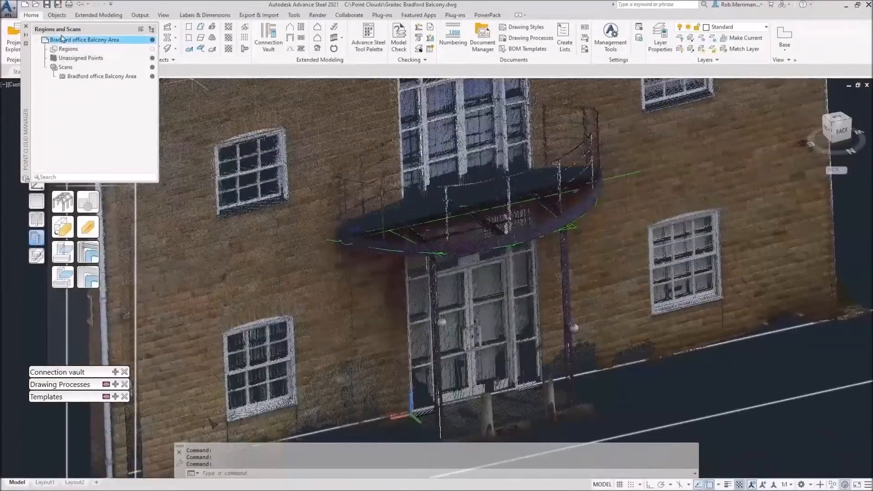
{"action": "left_click", "coordinate": [25, 27]}
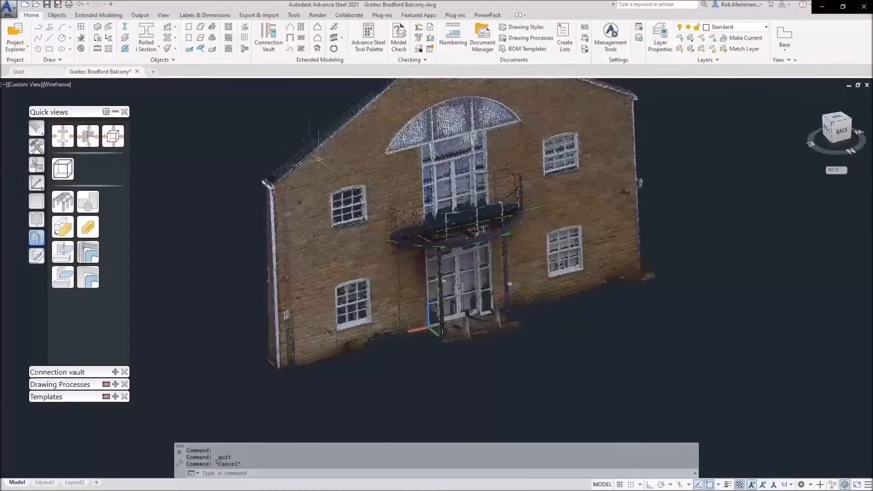
- Hide the point cloud so only the extracted lines show, and move the point cloud manager beside the tool palette
{"action": "left_click", "coordinate": [332, 164]}
{"action": "left_click", "coordinate": [386, 39]}
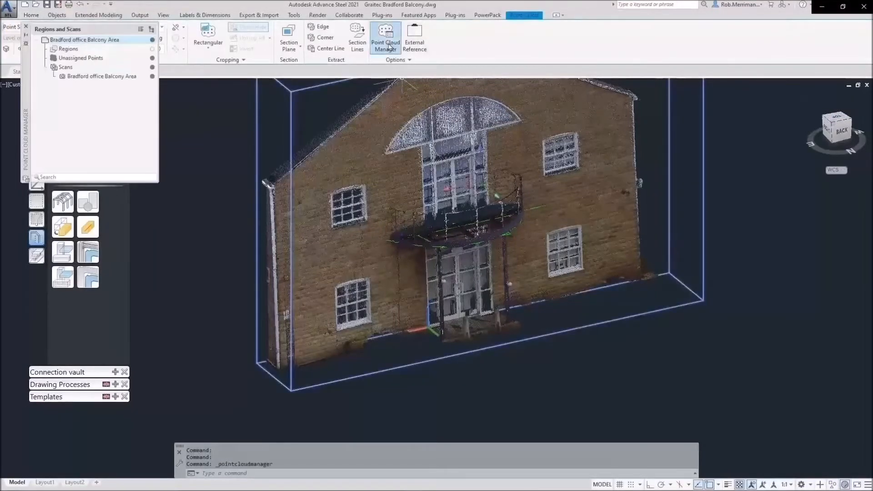
{"action": "left_click", "coordinate": [151, 58]}
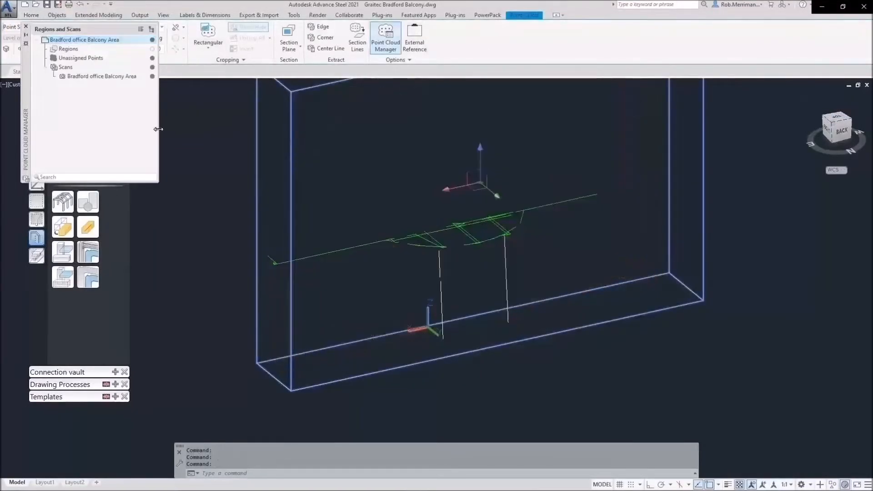
{"action": "key", "text": "Escape"}
{"action": "left_click_drag", "start_coordinate": [26, 57], "coordinate": [135, 162]}
- Move the UCS origin to the midpoint of the extracted line along the balcony's wall side
{"action": "left_click", "coordinate": [36, 183]}
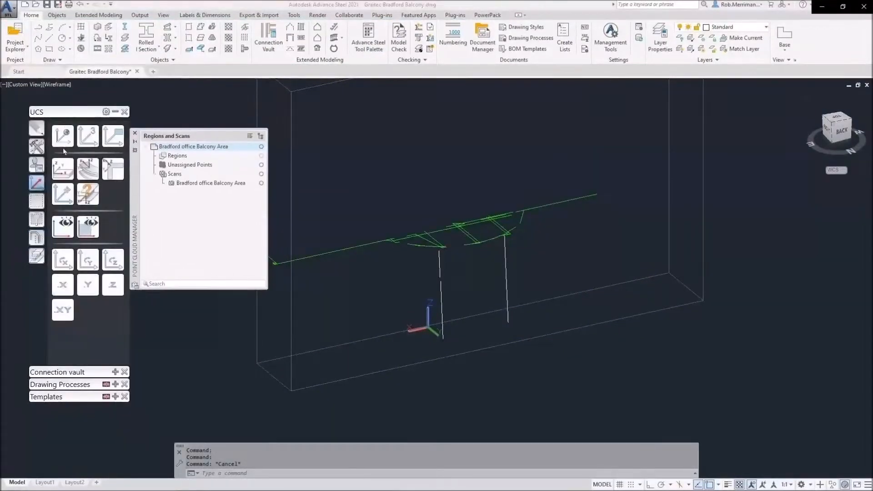
{"action": "left_click", "coordinate": [63, 194]}
{"action": "scroll", "coordinate": [372, 271], "scroll_direction": "down", "scroll_amount": 3}
{"action": "right_click", "coordinate": [372, 271], "text": "shift"}
{"action": "left_click", "coordinate": [397, 76]}
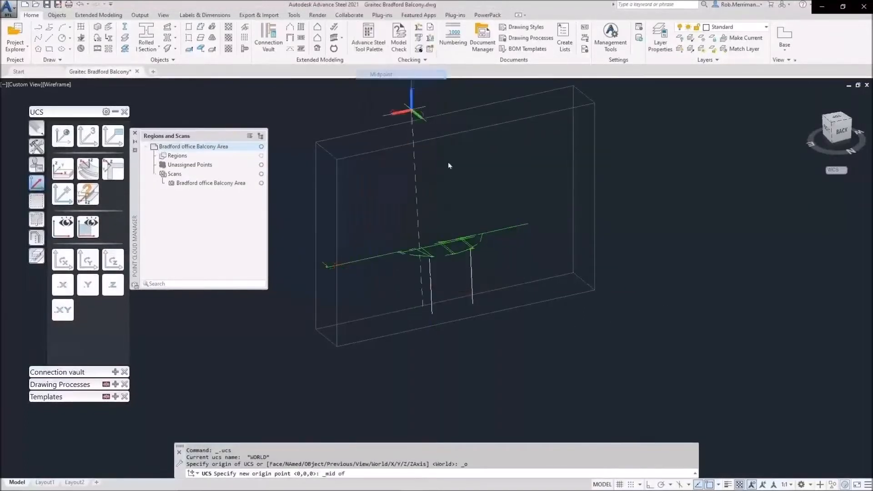
{"action": "scroll", "coordinate": [447, 243], "scroll_direction": "up", "scroll_amount": 3}
{"action": "left_click", "coordinate": [447, 238]}
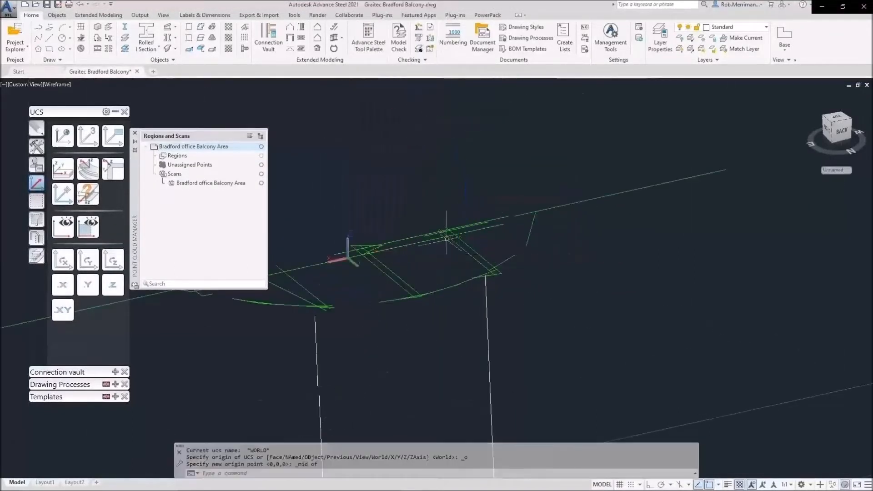
- Switch to the plan view of the current UCS and show the point cloud behind the balcony's wall lines
{"action": "scroll", "coordinate": [446, 239], "scroll_direction": "down", "scroll_amount": 5}
{"action": "left_click", "coordinate": [36, 238]}
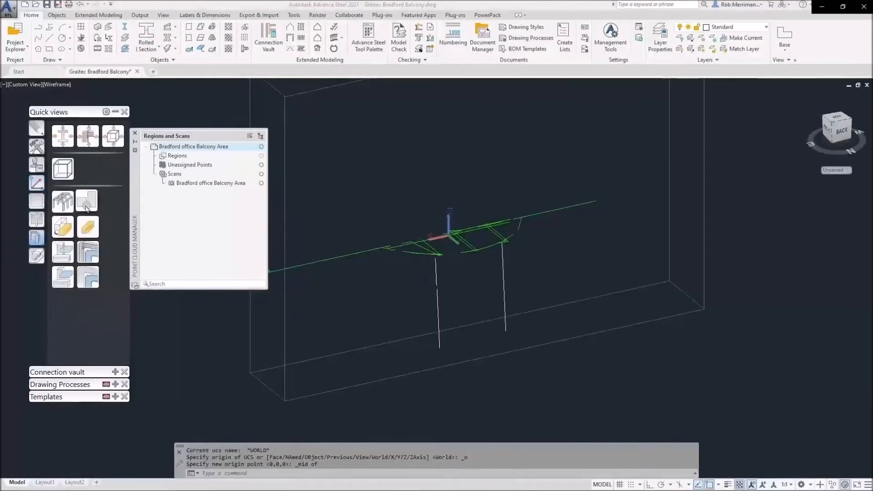
{"action": "left_click", "coordinate": [37, 183]}
{"action": "left_click", "coordinate": [62, 226]}
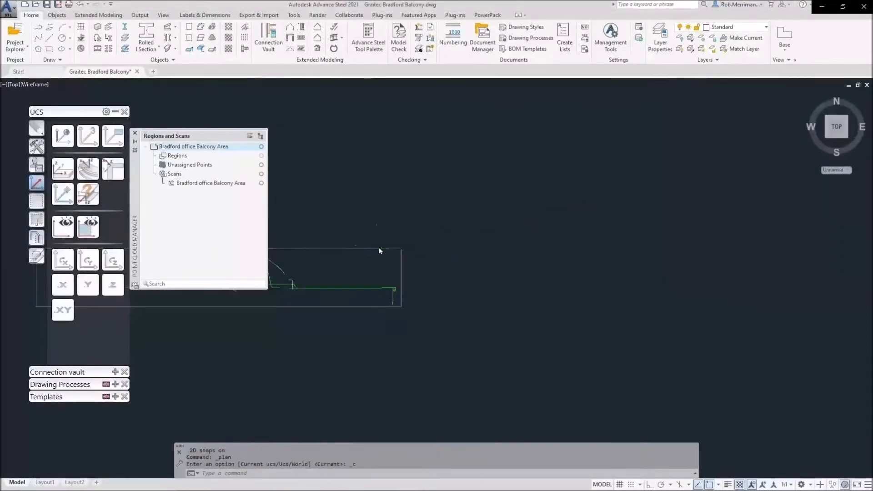
{"action": "scroll", "coordinate": [472, 267], "scroll_direction": "up", "scroll_amount": 5}
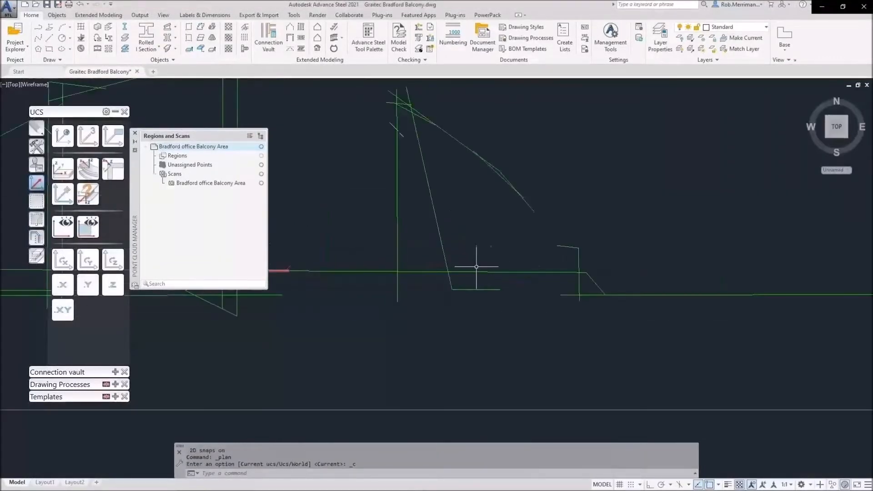
{"action": "left_click", "coordinate": [261, 148]}
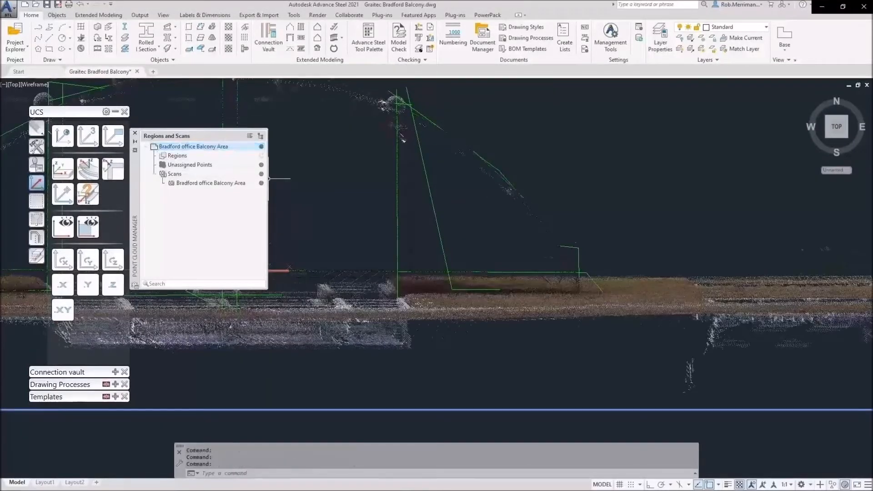
{"action": "scroll", "coordinate": [586, 283], "scroll_direction": "up", "scroll_amount": 5}
{"action": "scroll", "coordinate": [605, 235], "scroll_direction": "down", "scroll_amount": 4}
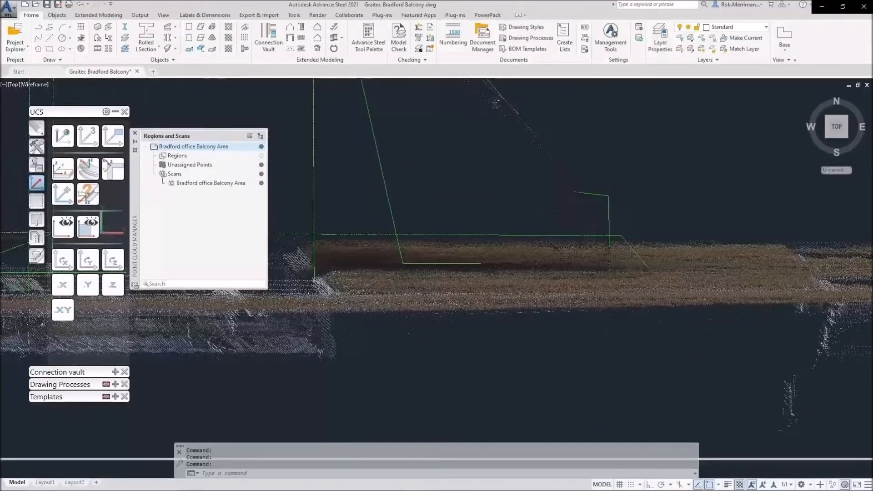
- Draw a short line along the wall face, crossing the perpendicular line at the balcony outline's right end
{"action": "left_click", "coordinate": [49, 38]}
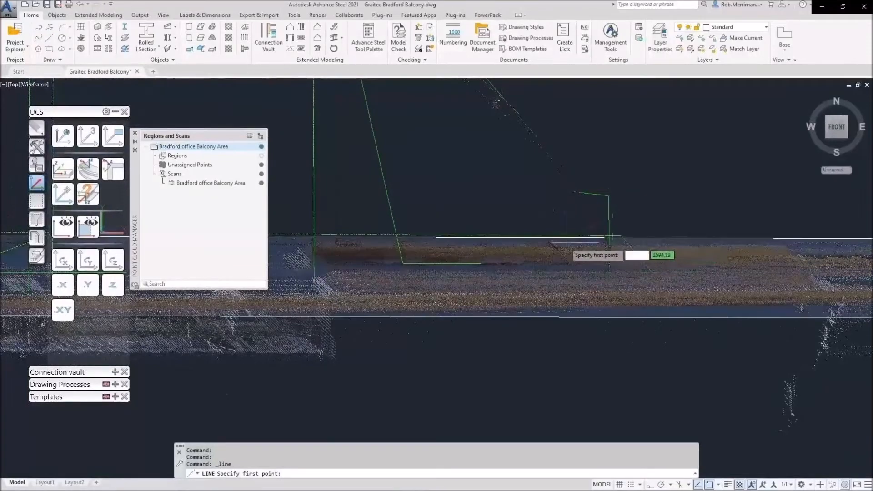
{"action": "left_click", "coordinate": [545, 245]}
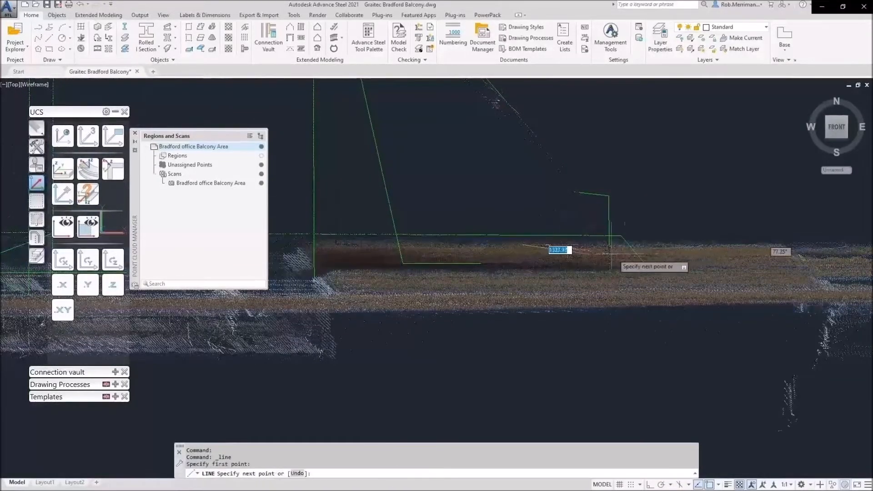
{"action": "left_click", "coordinate": [670, 246]}
{"action": "key", "text": "Escape"}
- Trim off the perpendicular line's part projecting outward from the wall-face line, and delete the short line used as cutting edge
{"action": "type", "text": "TRIM"}
{"action": "key", "text": "Return"}
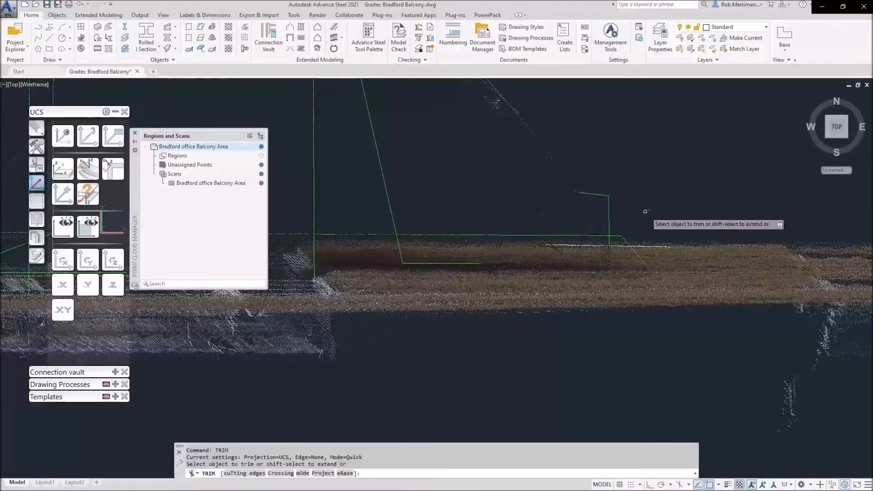
{"action": "left_click", "coordinate": [609, 214]}
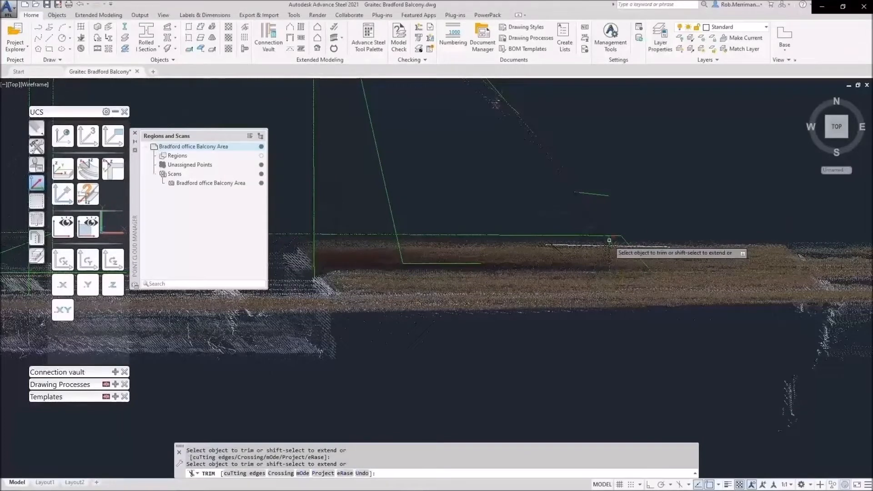
{"action": "key", "text": "Escape"}
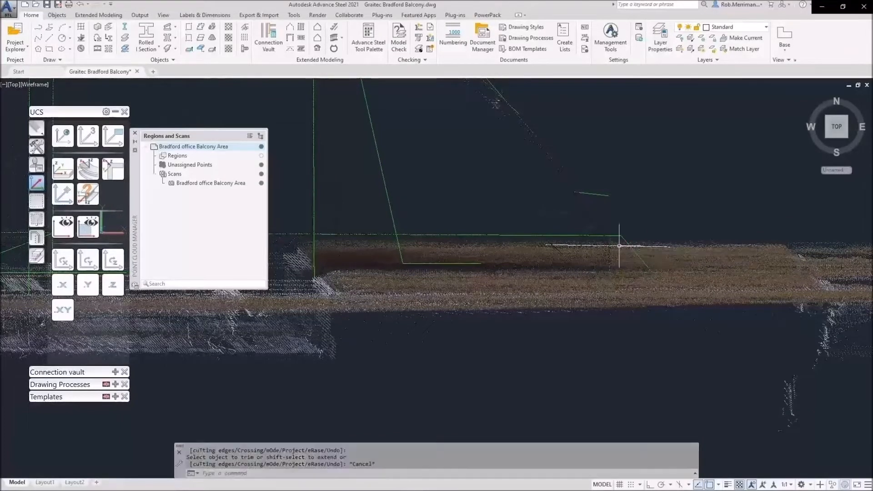
{"action": "left_click", "coordinate": [621, 245]}
{"action": "key", "text": "Delete"}
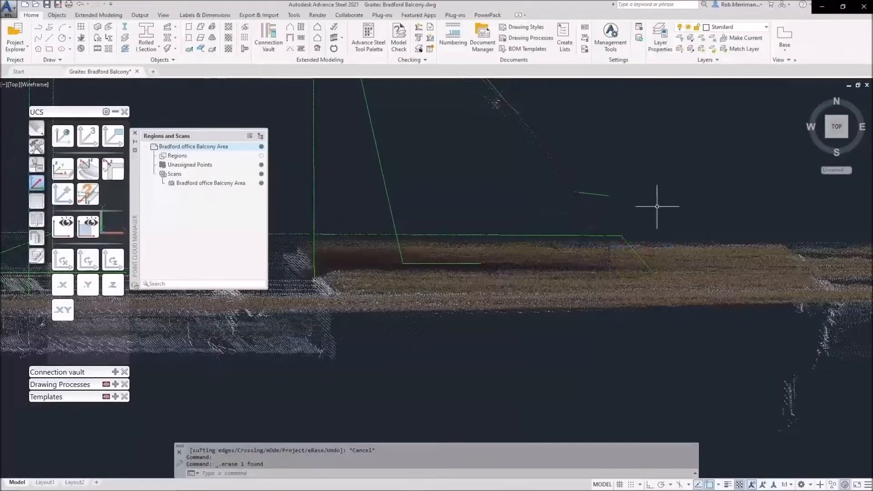
{"action": "left_click", "coordinate": [610, 258]}
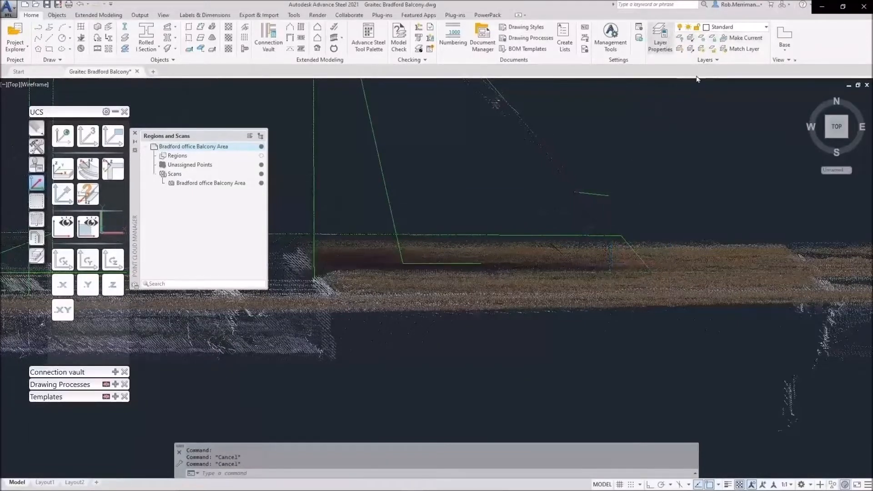
- Create a new layer named Construction with the colour red
{"action": "scroll", "coordinate": [487, 322], "scroll_direction": "down", "scroll_amount": 6}
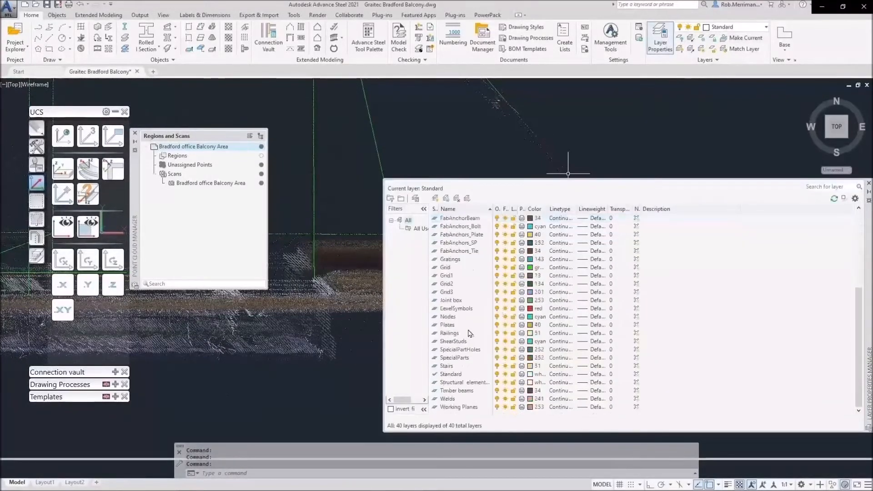
{"action": "left_click", "coordinate": [459, 375]}
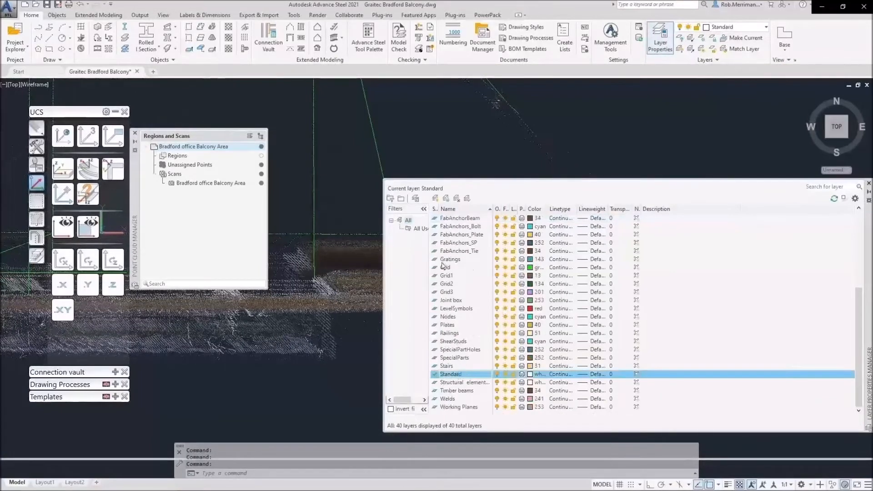
{"action": "left_click", "coordinate": [436, 199]}
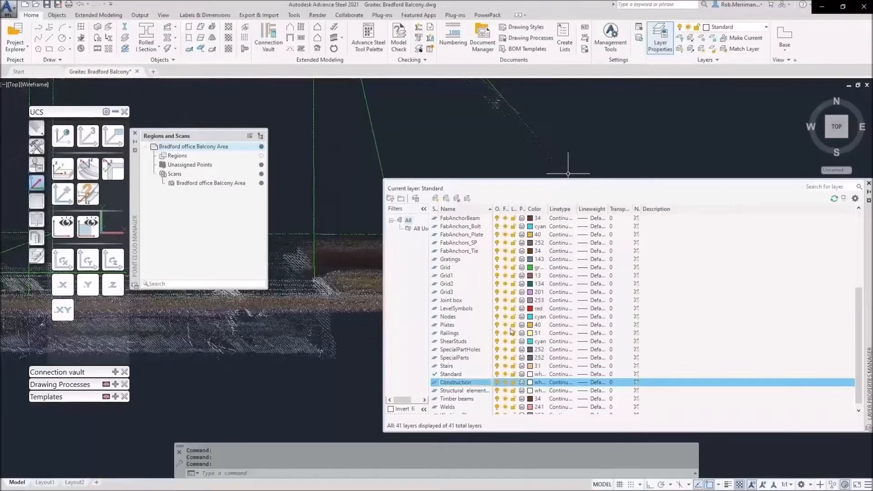
{"action": "left_click", "coordinate": [535, 383]}
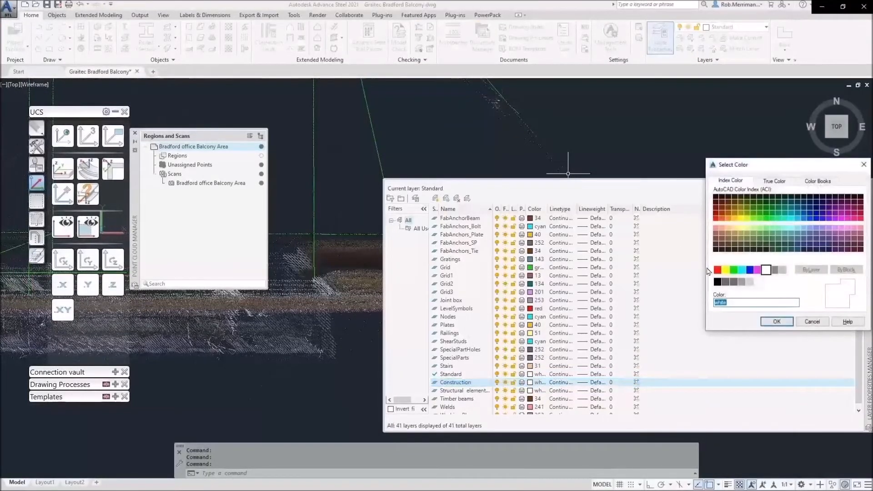
{"action": "left_click", "coordinate": [717, 271]}
{"action": "left_click", "coordinate": [776, 323]}
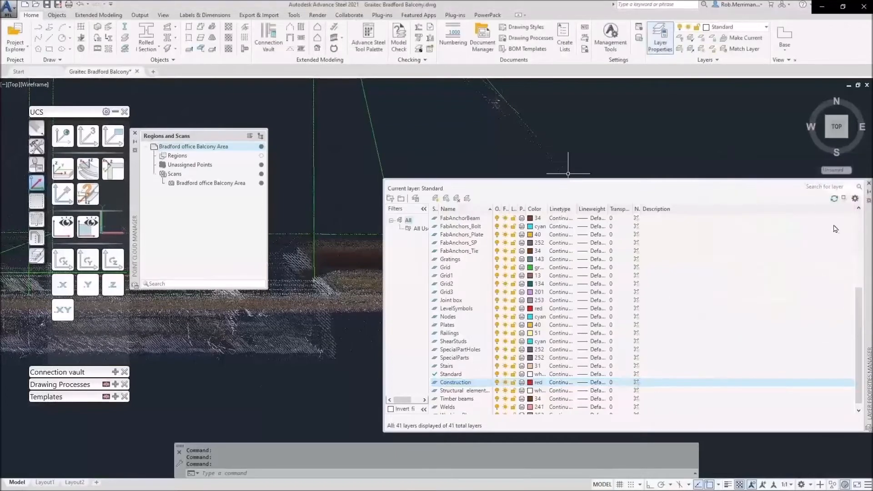
{"action": "left_click", "coordinate": [868, 184]}
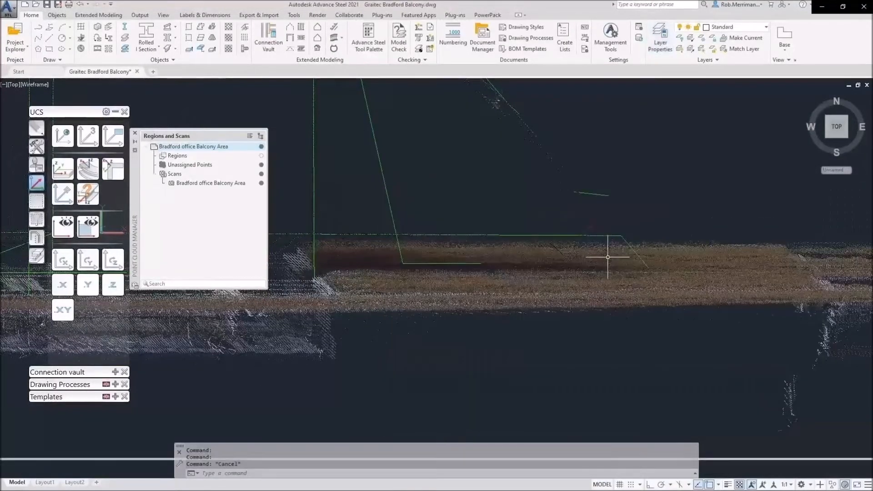
- Move the short perpendicular line at the balcony outline's right end to the Construction layer and hide the point cloud
{"action": "left_click", "coordinate": [740, 28]}
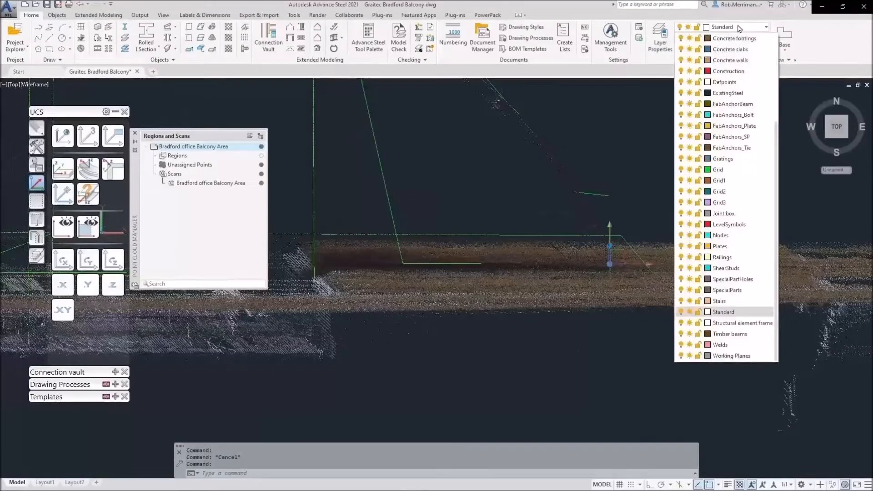
{"action": "left_click", "coordinate": [728, 71]}
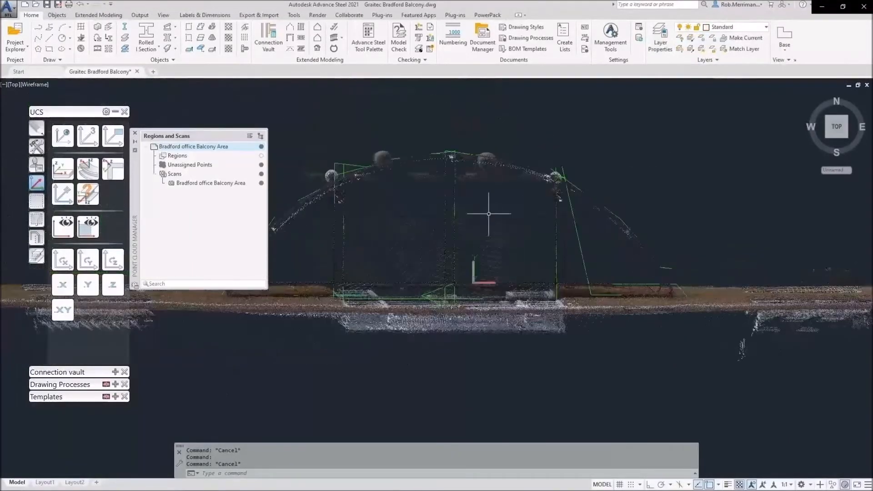
{"action": "scroll", "coordinate": [400, 198], "scroll_direction": "up", "scroll_amount": 2}
{"action": "left_click", "coordinate": [262, 146]}
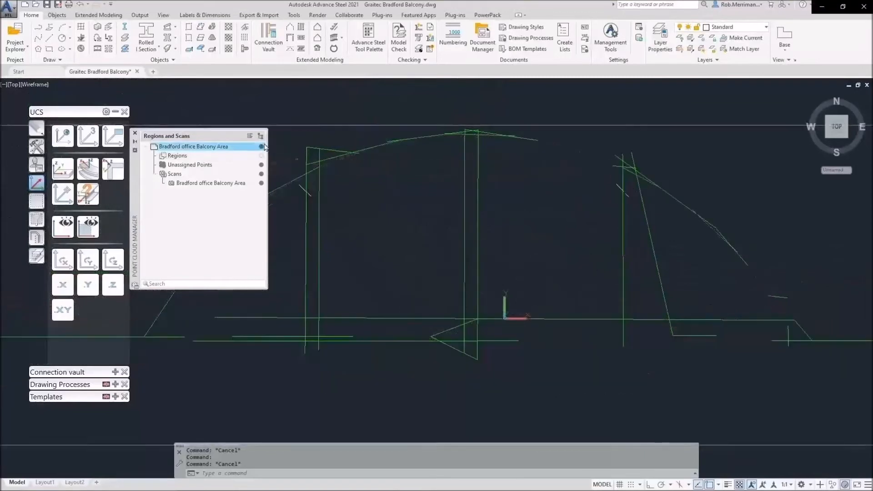
- Turn on the Endpoint object snap
{"action": "left_click", "coordinate": [50, 39]}
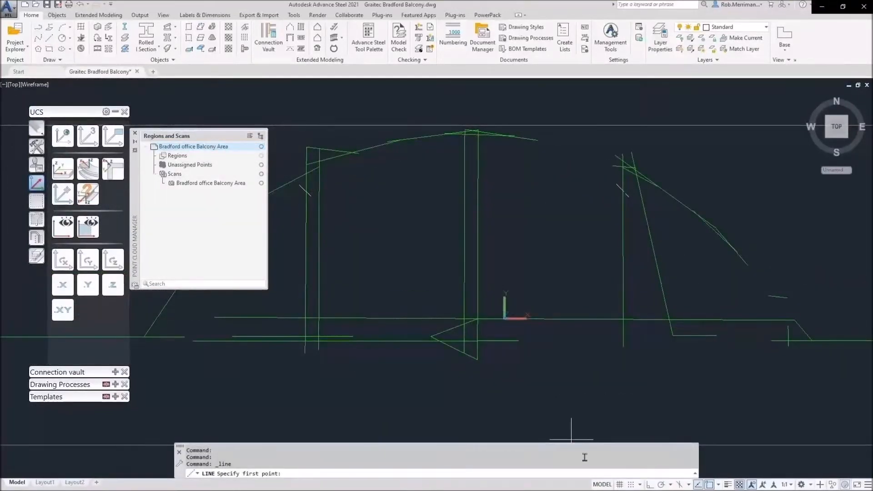
{"action": "left_click", "coordinate": [718, 484]}
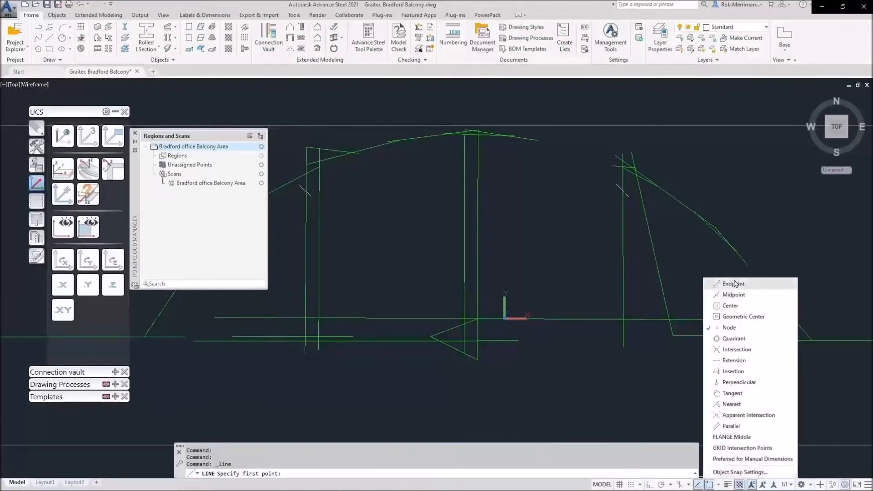
{"action": "key", "text": "Escape"}
{"action": "key", "text": "Escape"}
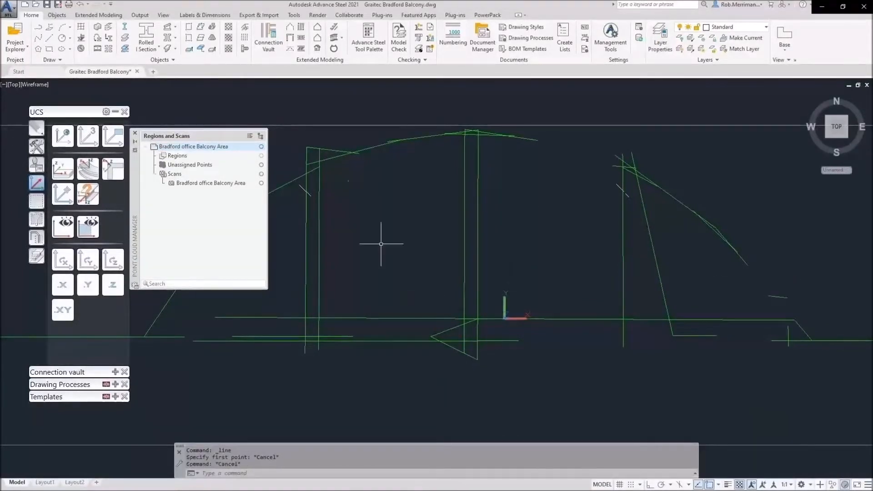
{"action": "left_click", "coordinate": [48, 39]}
{"action": "left_click", "coordinate": [306, 165]}
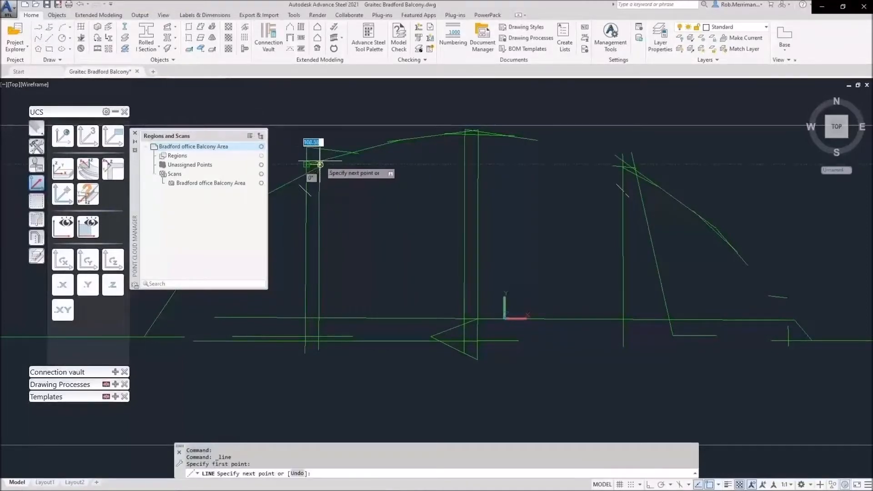
{"action": "key", "text": "Escape"}
- Draw a closing line across the left pair of parallel lines at its outer end, from the arc line's endpoint perpendicular to the opposite line
{"action": "scroll", "coordinate": [308, 148], "scroll_direction": "up", "scroll_amount": 3}
{"action": "right_click", "coordinate": [308, 149]}
{"action": "left_click", "coordinate": [318, 153]}
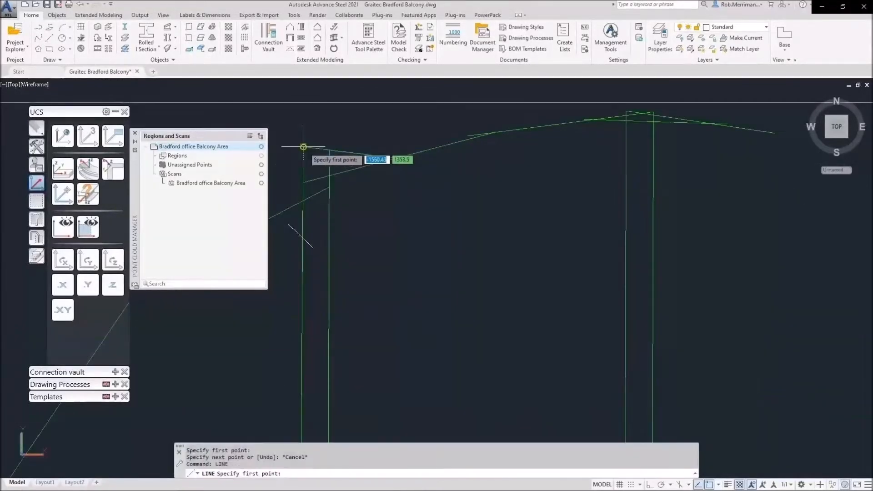
{"action": "left_click", "coordinate": [329, 187]}
{"action": "right_click", "coordinate": [304, 193], "text": "shift"}
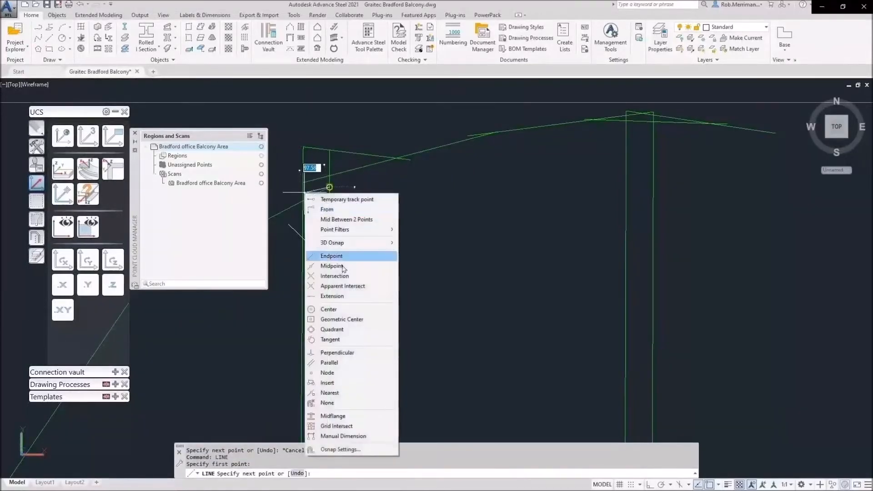
{"action": "left_click", "coordinate": [337, 352]}
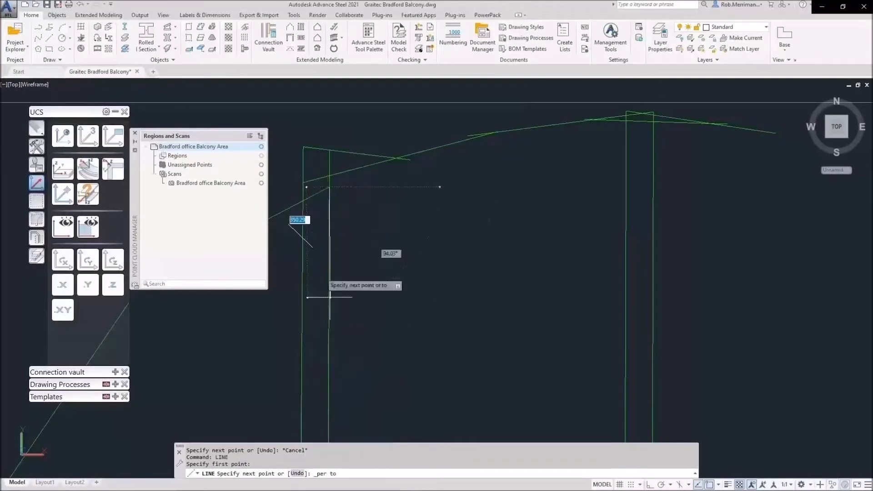
{"action": "left_click", "coordinate": [301, 198]}
{"action": "scroll", "coordinate": [336, 168], "scroll_direction": "down", "scroll_amount": 3}
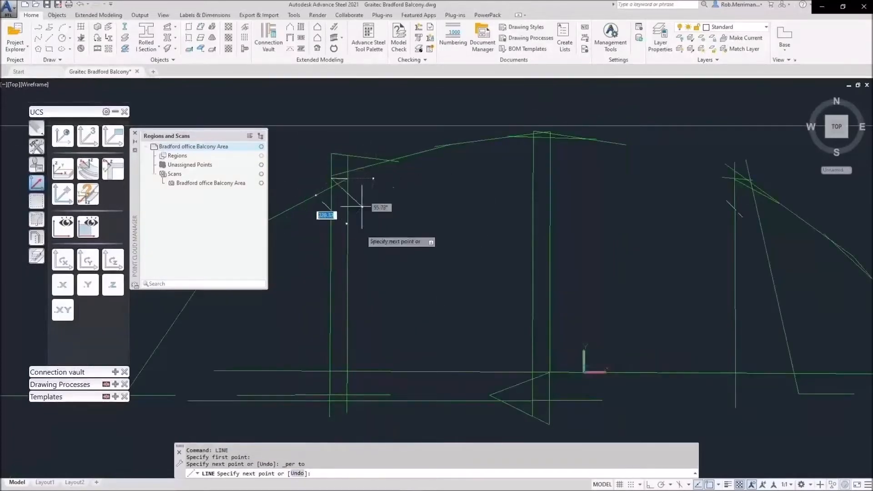
{"action": "key", "text": "Escape"}
- Draw a closing line between the two wall-side endpoints of the left pair of parallel lines
{"action": "scroll", "coordinate": [333, 414], "scroll_direction": "up", "scroll_amount": 2}
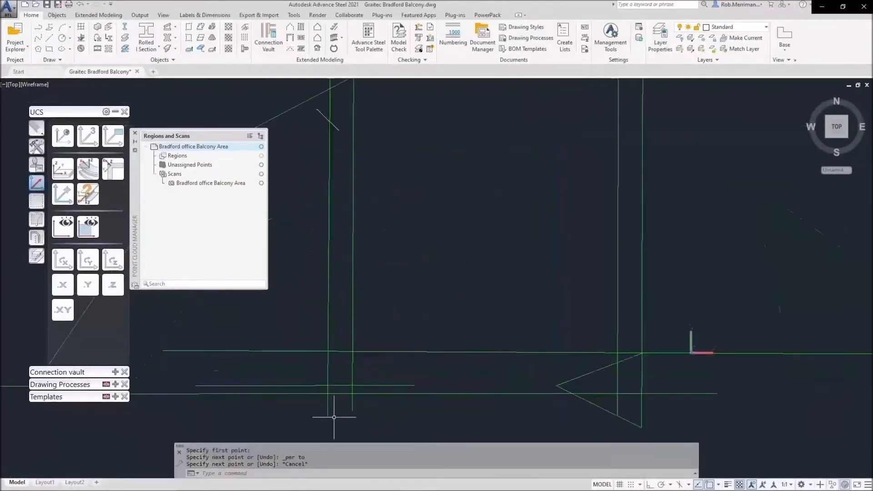
{"action": "right_click", "coordinate": [336, 414]}
{"action": "left_click", "coordinate": [364, 251]}
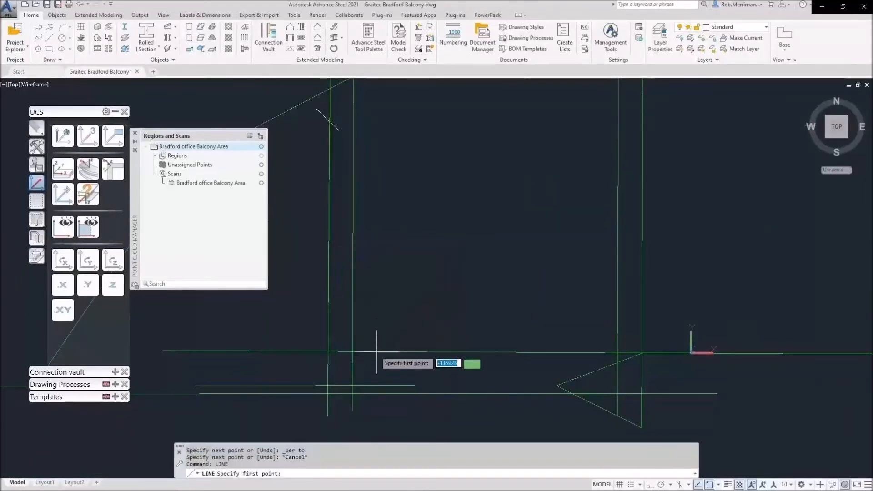
{"action": "left_click", "coordinate": [352, 410]}
{"action": "left_click", "coordinate": [328, 414]}
{"action": "scroll", "coordinate": [360, 376], "scroll_direction": "down", "scroll_amount": 2}
{"action": "key", "text": "Escape"}
- Draw a closing line across the wall-side end of the middle pair of parallel lines, perpendicular to the opposite line
{"action": "right_click", "coordinate": [562, 235]}
{"action": "left_click", "coordinate": [586, 241]}
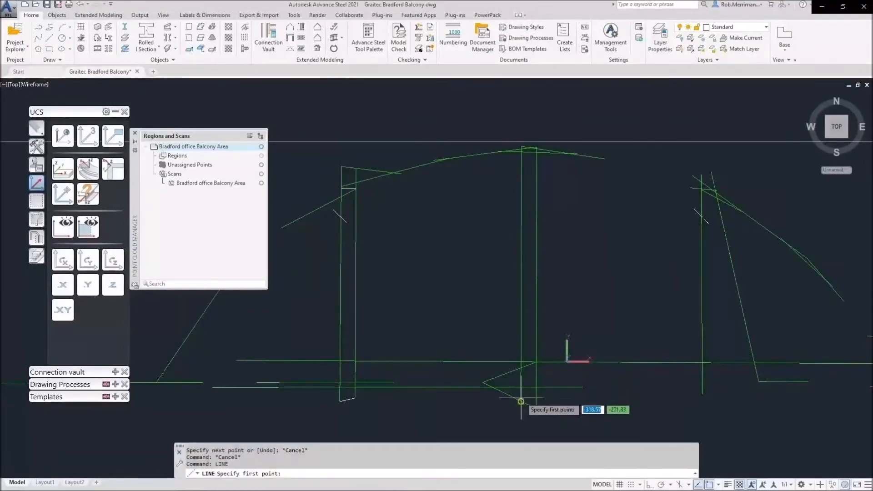
{"action": "left_click", "coordinate": [520, 368]}
{"action": "right_click", "coordinate": [550, 408], "text": "shift"}
{"action": "left_click", "coordinate": [584, 295]}
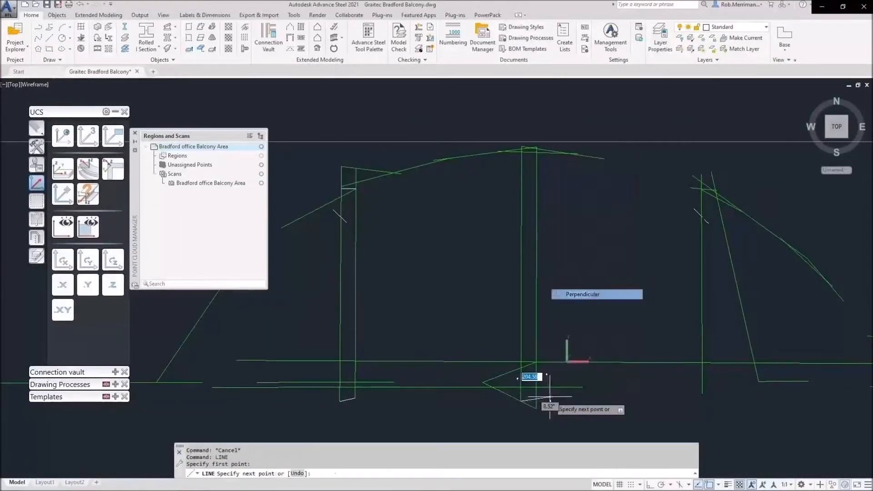
{"action": "key", "text": "Escape"}
- Draw a closing line between the outer endpoints of the middle pair of parallel lines
{"action": "right_click", "coordinate": [570, 211]}
{"action": "left_click", "coordinate": [591, 218]}
{"action": "scroll", "coordinate": [543, 148], "scroll_direction": "up", "scroll_amount": 3}
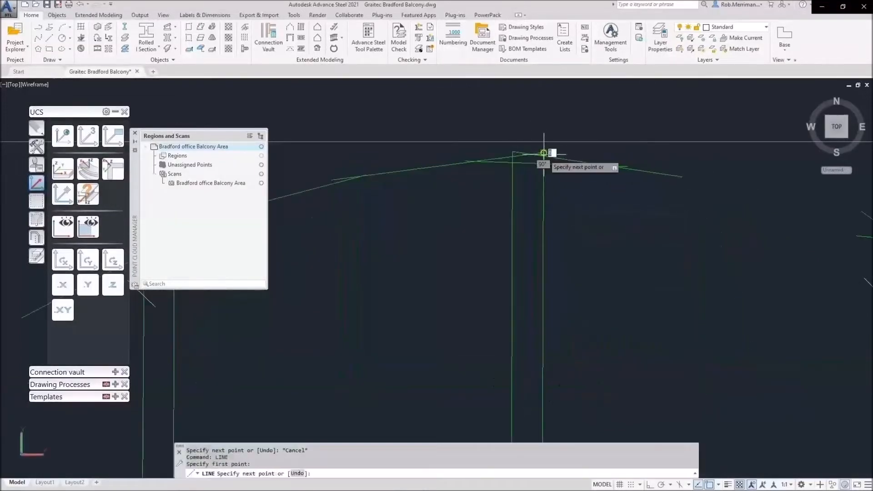
{"action": "left_click", "coordinate": [541, 152]}
{"action": "scroll", "coordinate": [456, 142], "scroll_direction": "down", "scroll_amount": 3}
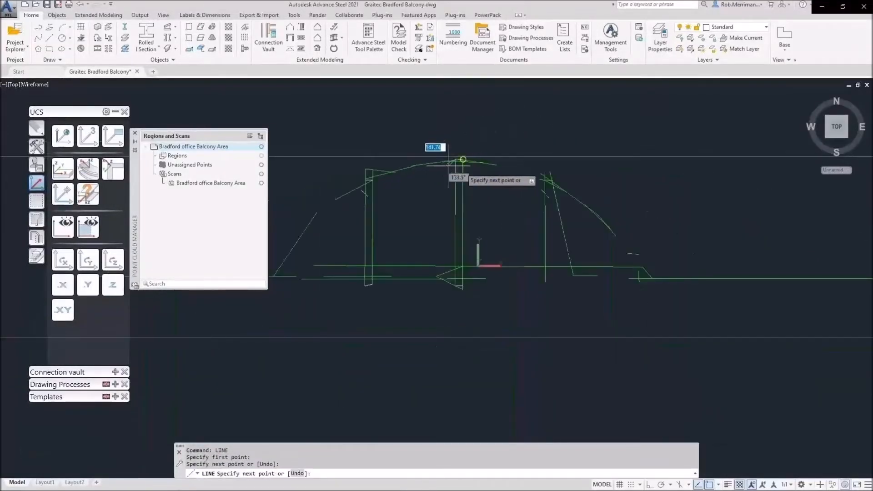
{"action": "key", "text": "Escape"}
{"action": "scroll", "coordinate": [522, 212], "scroll_direction": "up", "scroll_amount": 2}
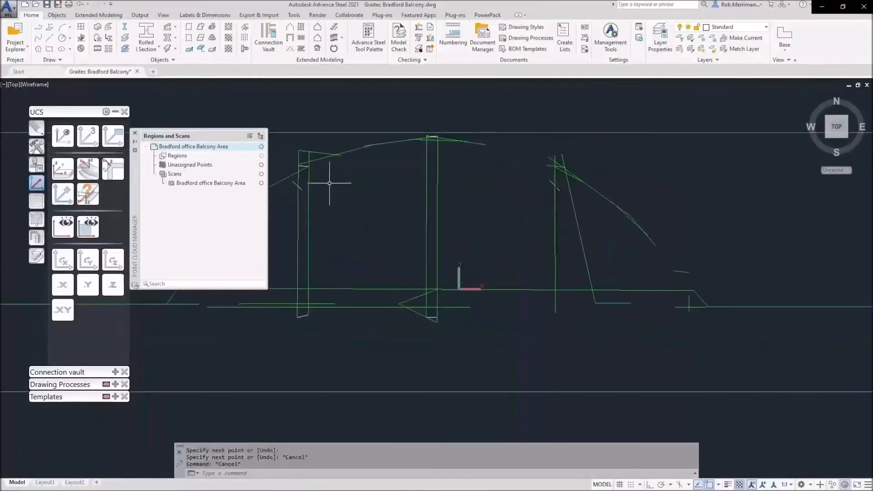
- Make Construction the current layer and turn on the Midpoint object snap
{"action": "left_click", "coordinate": [262, 147]}
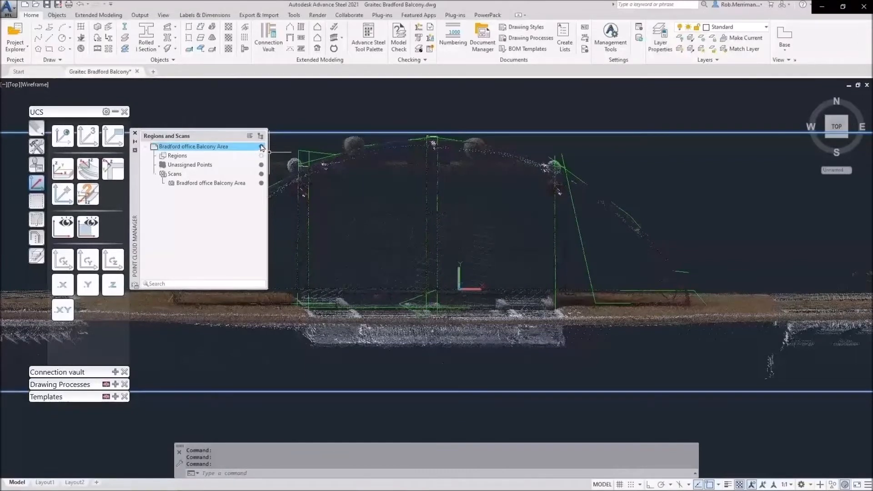
{"action": "left_click", "coordinate": [261, 147]}
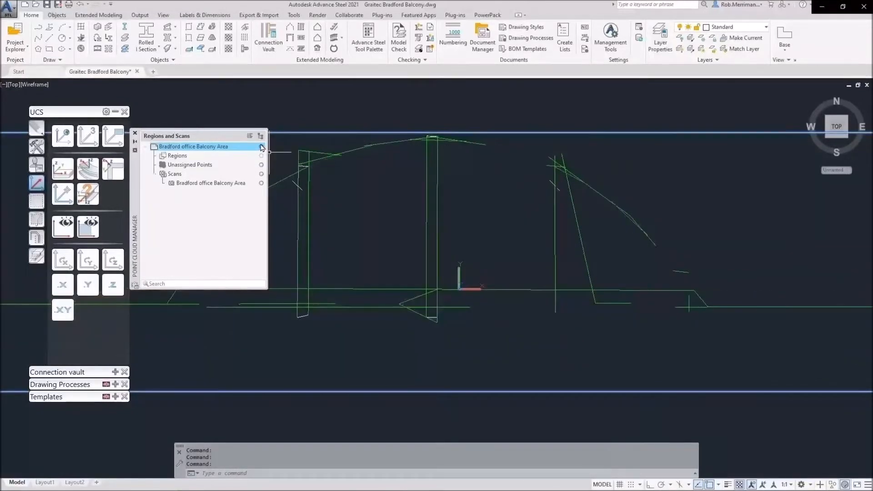
{"action": "left_click", "coordinate": [741, 27]}
{"action": "left_click", "coordinate": [730, 71]}
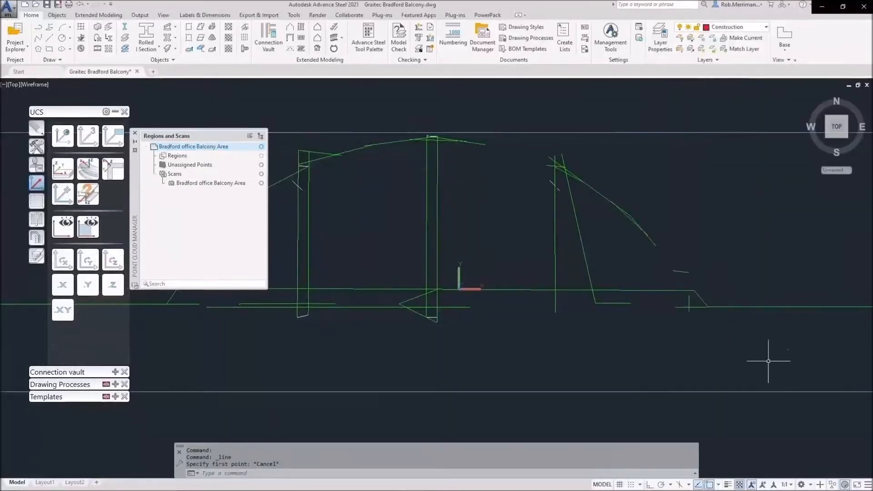
{"action": "left_click", "coordinate": [719, 484]}
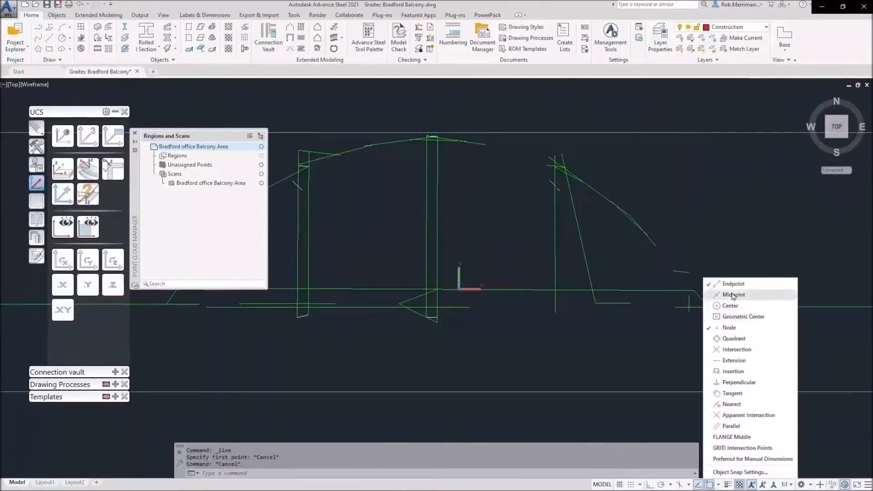
{"action": "left_click", "coordinate": [551, 264]}
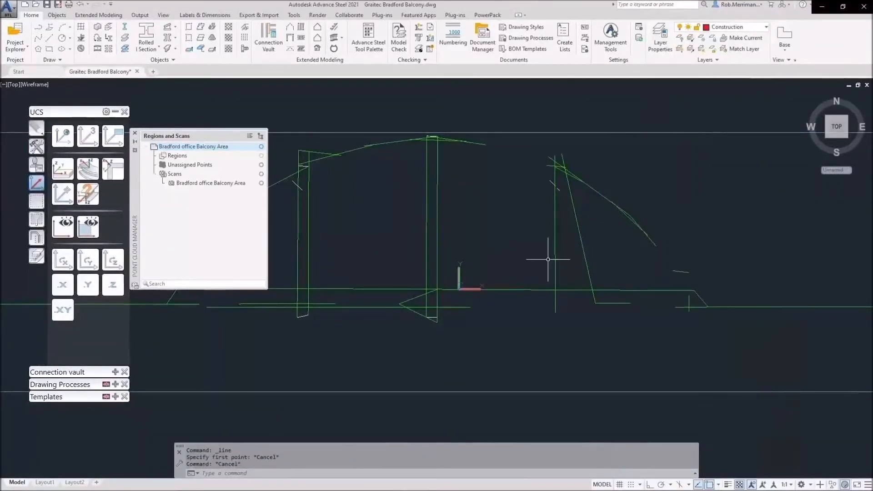
- Draw a centre line through the left pair of parallel lines, connecting the midpoints of its two closing lines
{"action": "left_click", "coordinate": [50, 39]}
{"action": "scroll", "coordinate": [302, 164], "scroll_direction": "up", "scroll_amount": 5}
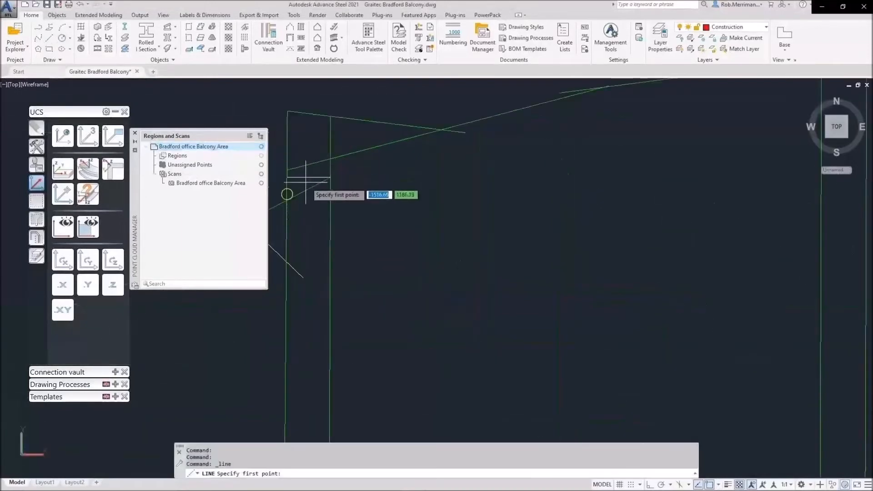
{"action": "left_click", "coordinate": [310, 174]}
{"action": "scroll", "coordinate": [399, 145], "scroll_direction": "down", "scroll_amount": 7}
{"action": "scroll", "coordinate": [396, 257], "scroll_direction": "up", "scroll_amount": 4}
{"action": "left_click", "coordinate": [376, 250]}
{"action": "scroll", "coordinate": [379, 271], "scroll_direction": "down", "scroll_amount": 4}
{"action": "scroll", "coordinate": [482, 145], "scroll_direction": "up", "scroll_amount": 4}
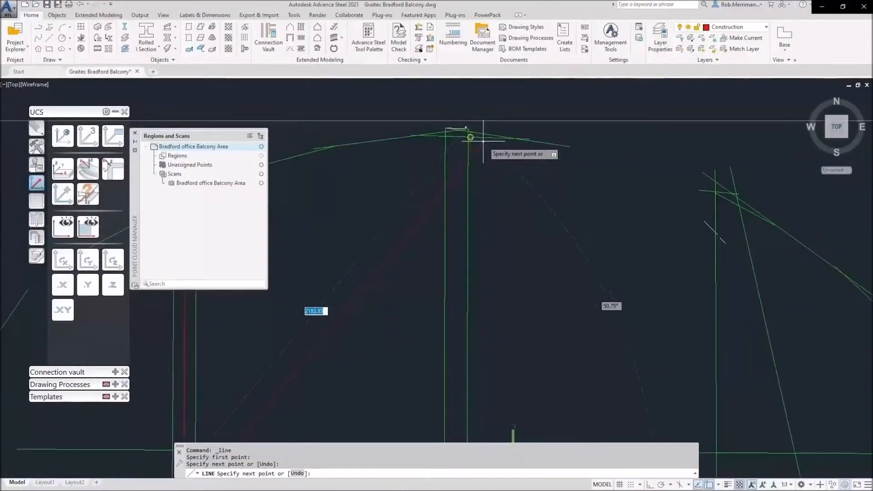
{"action": "key", "text": "Escape"}
- Draw a centre line through the middle pair of parallel lines, from its outer closing line's midpoint to the wall-side one's midpoint
{"action": "scroll", "coordinate": [456, 127], "scroll_direction": "up", "scroll_amount": 4}
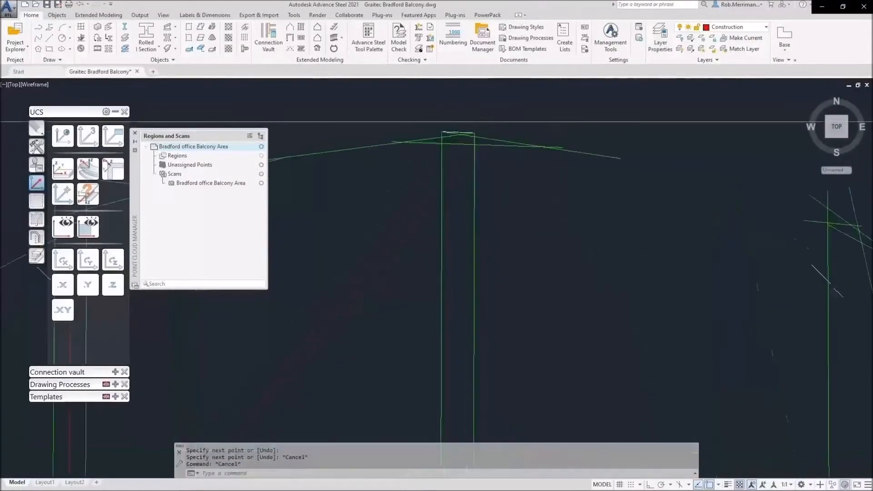
{"action": "type", "text": "l"}
{"action": "key", "text": "Return"}
{"action": "left_click", "coordinate": [464, 146]}
{"action": "scroll", "coordinate": [465, 142], "scroll_direction": "down", "scroll_amount": 6}
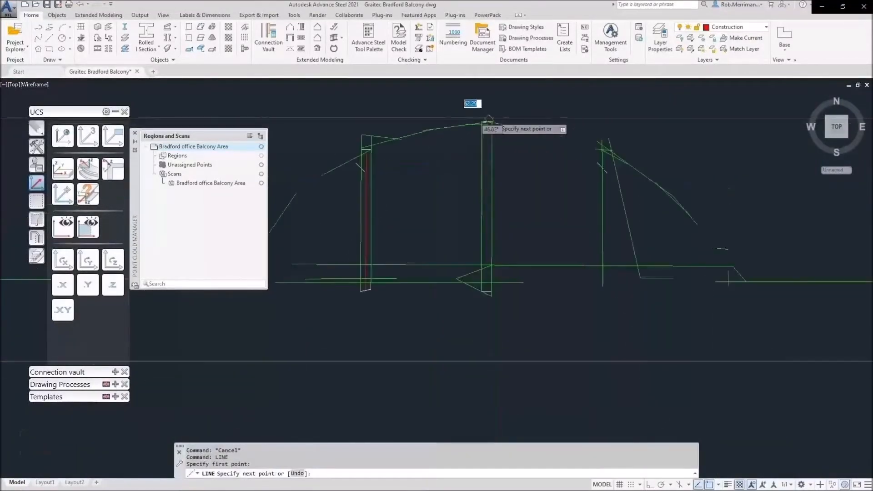
{"action": "scroll", "coordinate": [489, 298], "scroll_direction": "up", "scroll_amount": 6}
{"action": "left_click", "coordinate": [481, 273]}
{"action": "scroll", "coordinate": [511, 293], "scroll_direction": "down", "scroll_amount": 8}
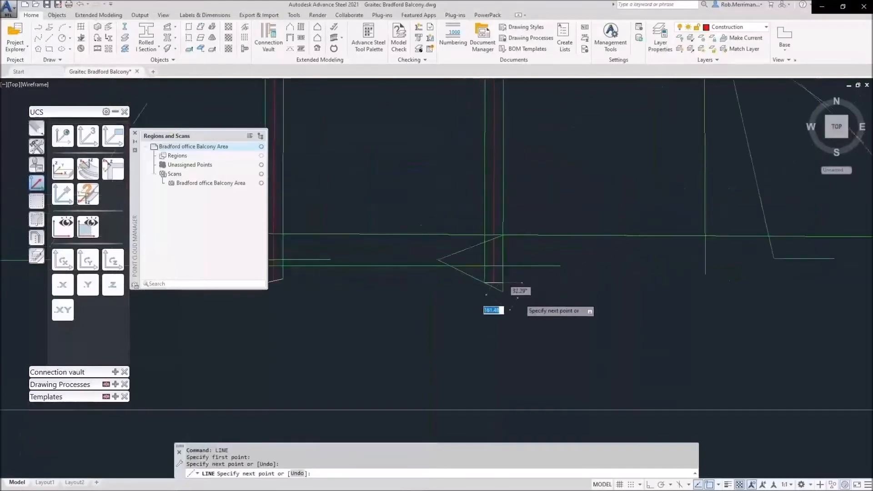
{"action": "key", "text": "Escape"}
{"action": "key", "text": "Escape"}
{"action": "key", "text": "Escape"}
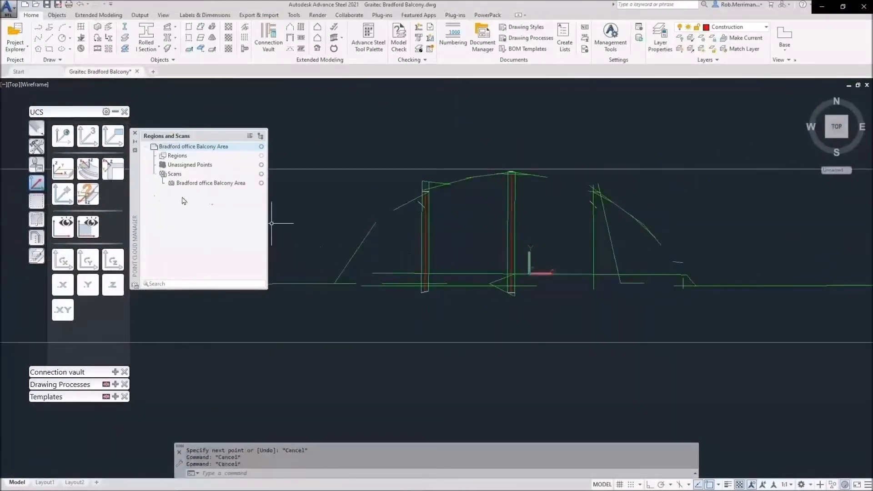
- Show the Bradford office Balcony Area point cloud and draw a vertical construction line through the curved edge's left end
{"action": "left_click", "coordinate": [262, 146]}
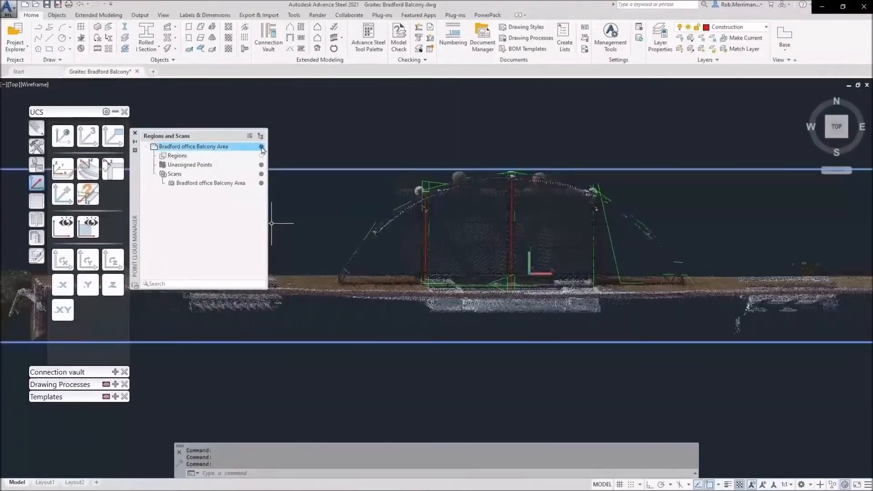
{"action": "scroll", "coordinate": [335, 278], "scroll_direction": "up", "scroll_amount": 6}
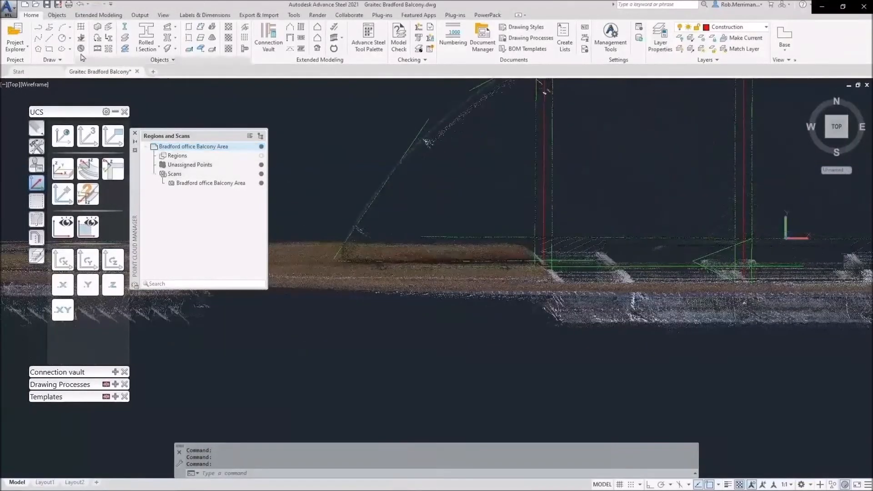
{"action": "left_click", "coordinate": [49, 39]}
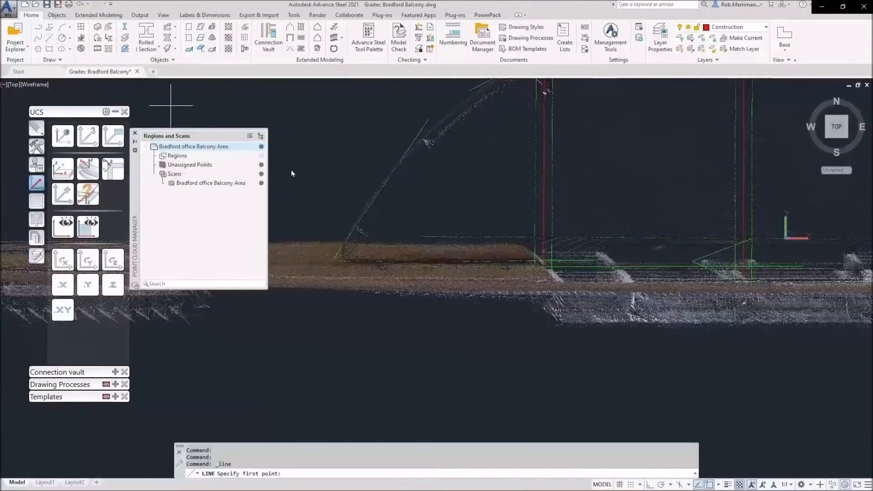
{"action": "left_click", "coordinate": [343, 223]}
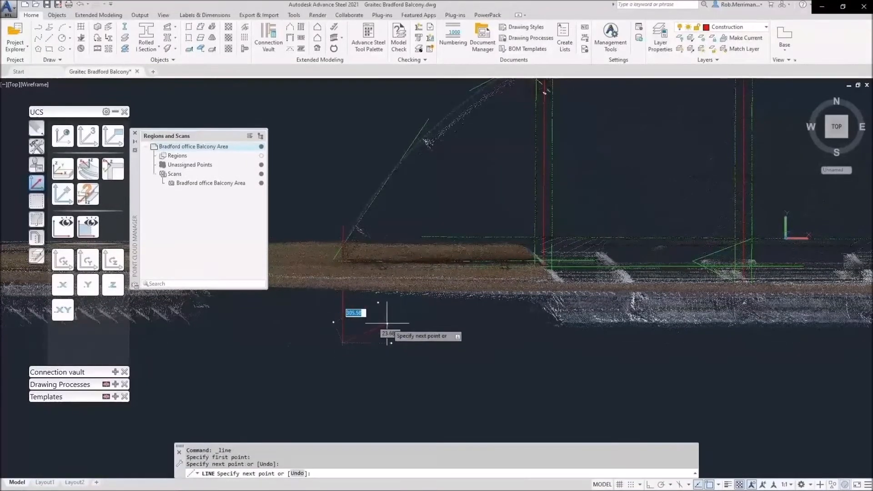
{"action": "scroll", "coordinate": [389, 318], "scroll_direction": "down", "scroll_amount": 2}
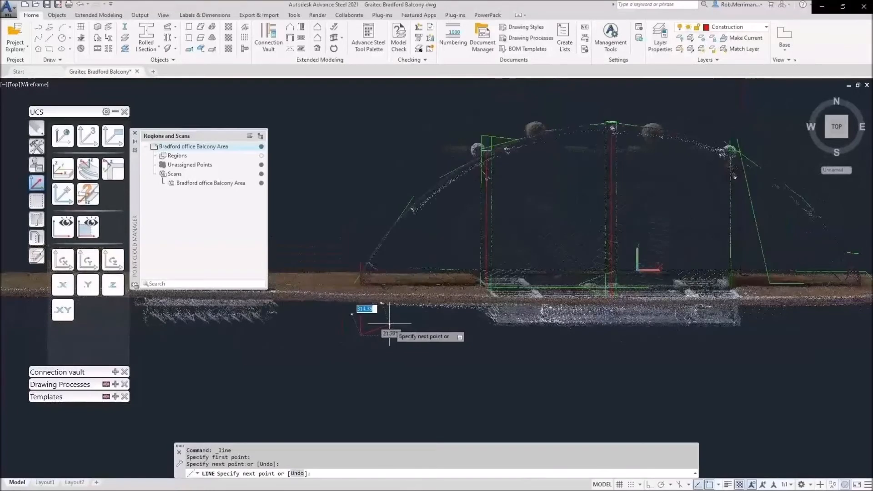
{"action": "key", "text": "Escape"}
- Draw a short, roughly horizontal construction line across the vertical one where the curved edge meets the wall
{"action": "scroll", "coordinate": [335, 265], "scroll_direction": "up", "scroll_amount": 3}
{"action": "right_click", "coordinate": [335, 265]}
{"action": "left_click", "coordinate": [353, 271]}
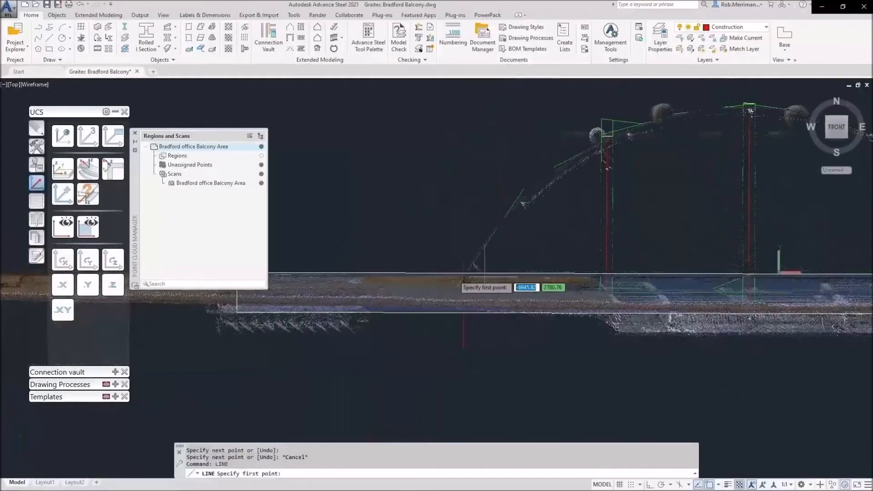
{"action": "scroll", "coordinate": [432, 279], "scroll_direction": "up", "scroll_amount": 3}
{"action": "left_click", "coordinate": [447, 272]}
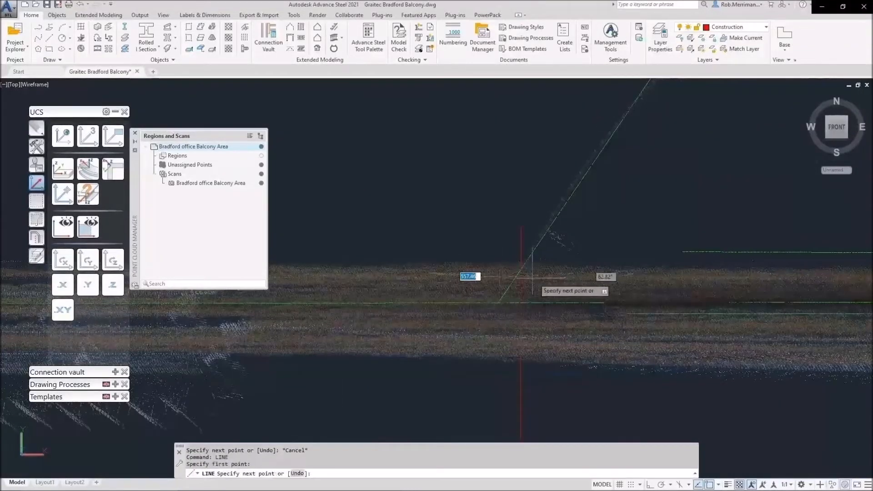
{"action": "left_click", "coordinate": [585, 268]}
{"action": "key", "text": "Escape"}
{"action": "key", "text": "Escape"}
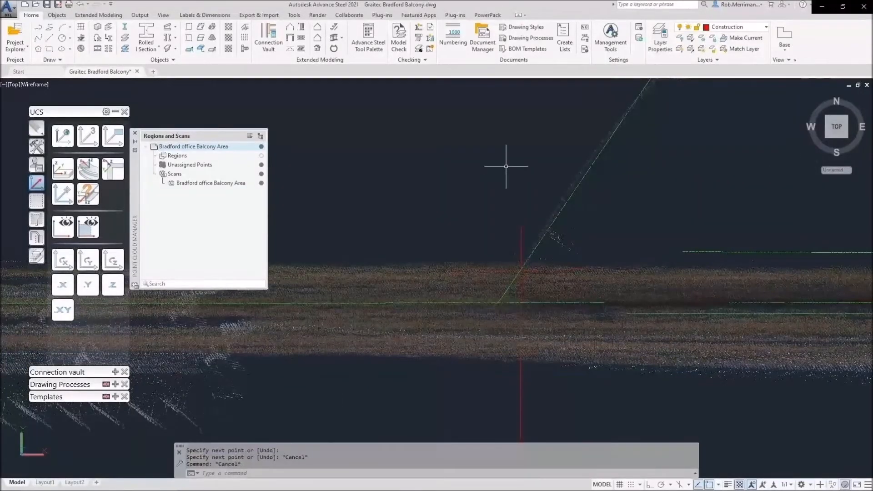
- Trim the part of the vertical construction line above the short horizontal line, using the horizontal line as cutting edge
{"action": "type", "text": "tr"}
{"action": "key", "text": "Return"}
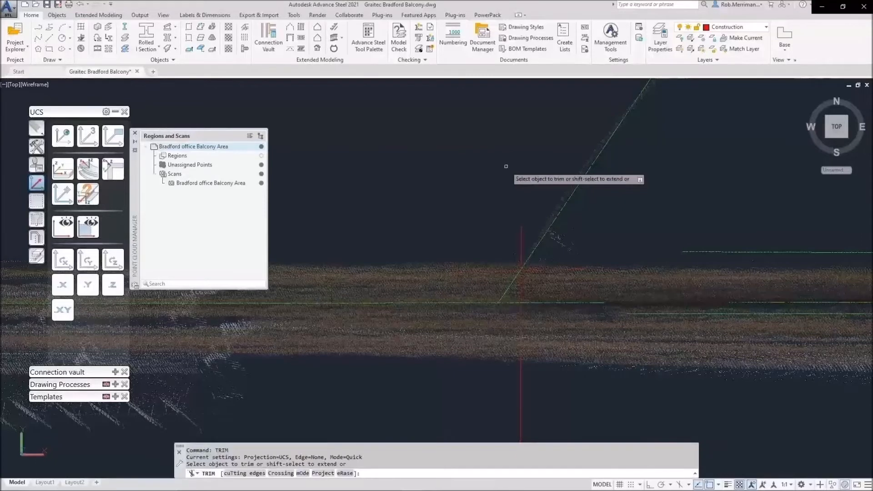
{"action": "left_click", "coordinate": [245, 473]}
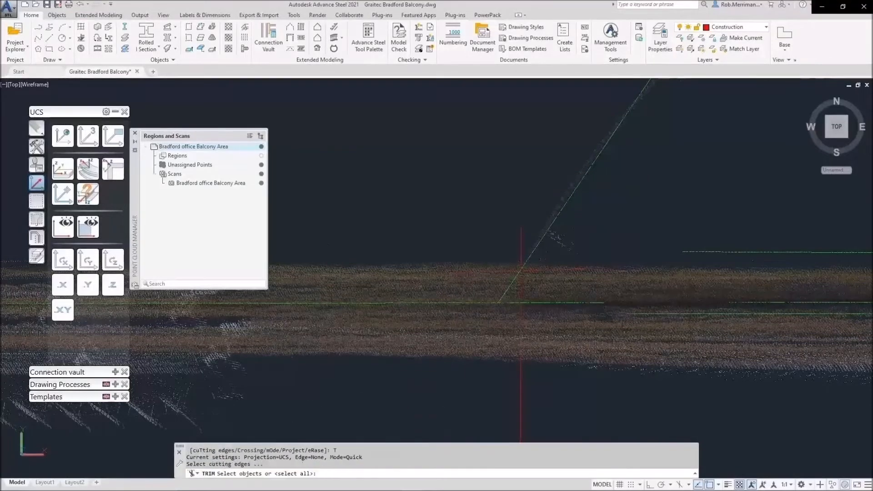
{"action": "left_click", "coordinate": [488, 269]}
{"action": "key", "text": "Return"}
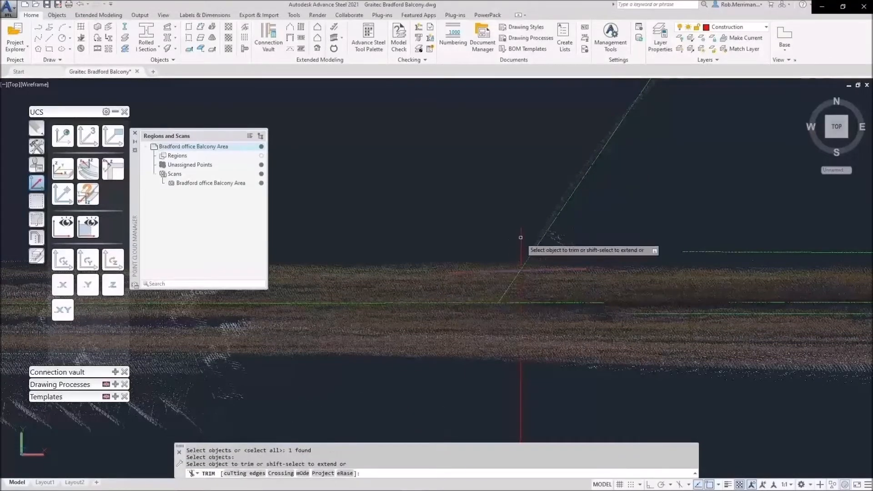
{"action": "scroll", "coordinate": [500, 232], "scroll_direction": "down", "scroll_amount": 3}
{"action": "key", "text": "Escape"}
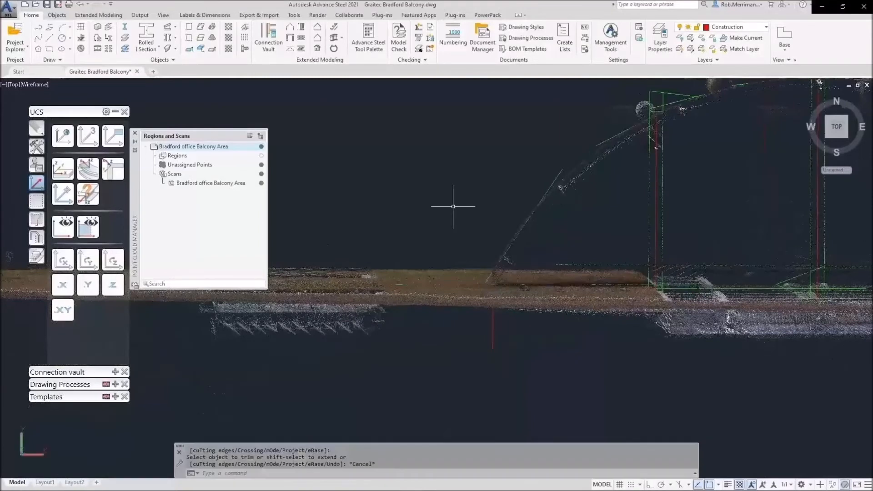
- Hide the point cloud and give the short vertical polyline at the curve's right end the Construction layer's red colour
{"action": "left_click", "coordinate": [263, 147]}
{"action": "scroll", "coordinate": [324, 280], "scroll_direction": "down", "scroll_amount": 4}
{"action": "scroll", "coordinate": [485, 245], "scroll_direction": "up", "scroll_amount": 2}
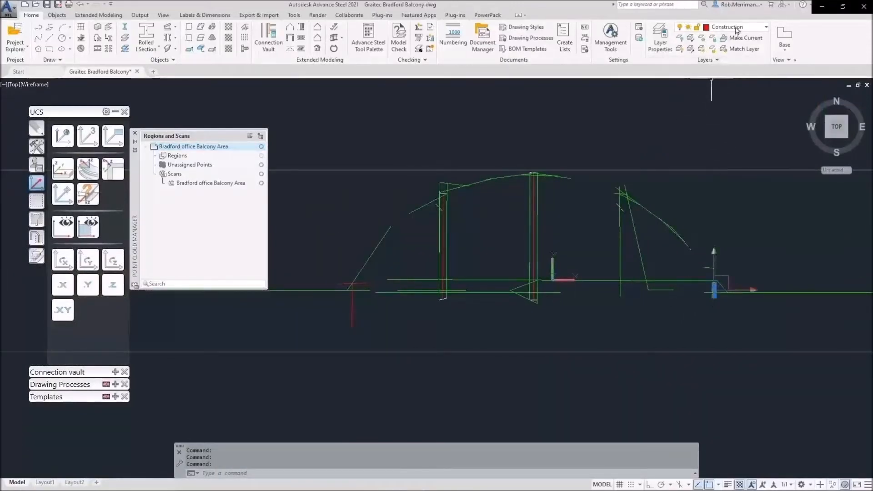
{"action": "right_click", "coordinate": [734, 87]}
{"action": "left_click", "coordinate": [750, 323]}
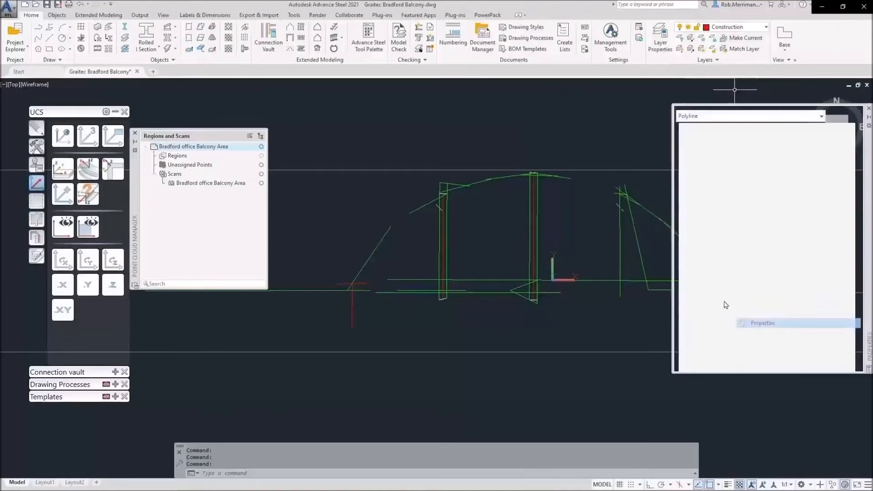
{"action": "left_click", "coordinate": [808, 140]}
{"action": "left_click", "coordinate": [809, 136]}
{"action": "left_click", "coordinate": [828, 144]}
{"action": "left_click", "coordinate": [868, 109]}
{"action": "key", "text": "Escape"}
- Draw a three-point arc from the left vertical line's upper end, through an apparent intersection on the middle centre line, to the right short vertical line
{"action": "left_click", "coordinate": [66, 30]}
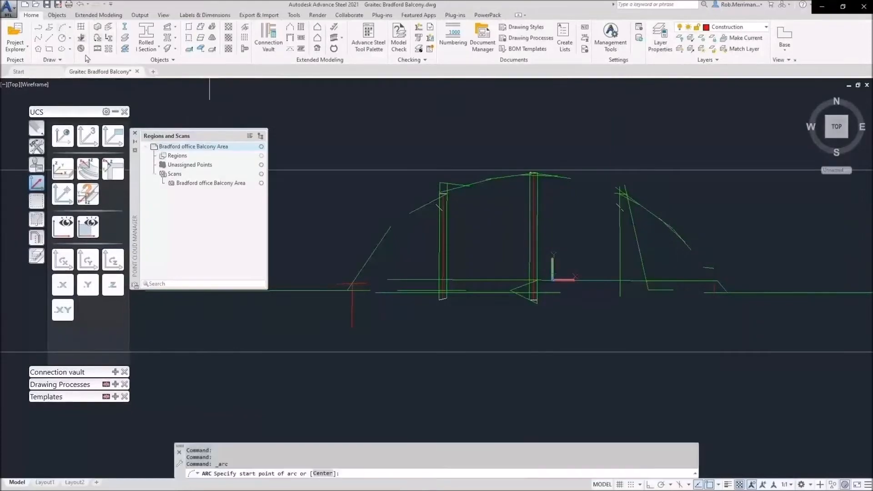
{"action": "scroll", "coordinate": [352, 285], "scroll_direction": "up", "scroll_amount": 4}
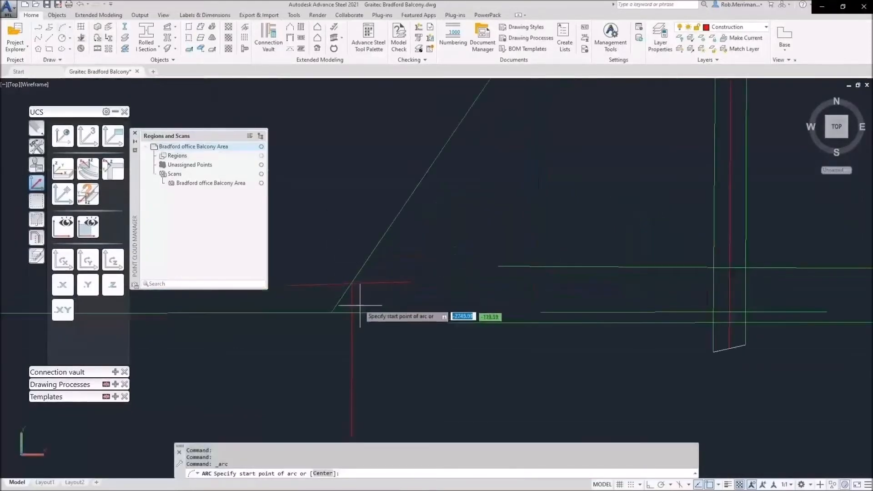
{"action": "left_click", "coordinate": [351, 285]}
{"action": "scroll", "coordinate": [351, 287], "scroll_direction": "down", "scroll_amount": 3}
{"action": "scroll", "coordinate": [444, 222], "scroll_direction": "up", "scroll_amount": 4}
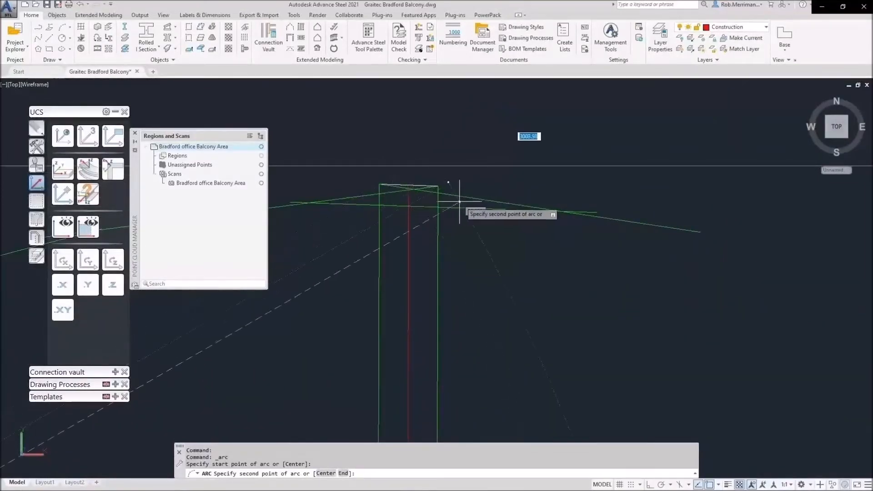
{"action": "scroll", "coordinate": [408, 191], "scroll_direction": "up", "scroll_amount": 4}
{"action": "right_click", "coordinate": [422, 201], "text": "shift"}
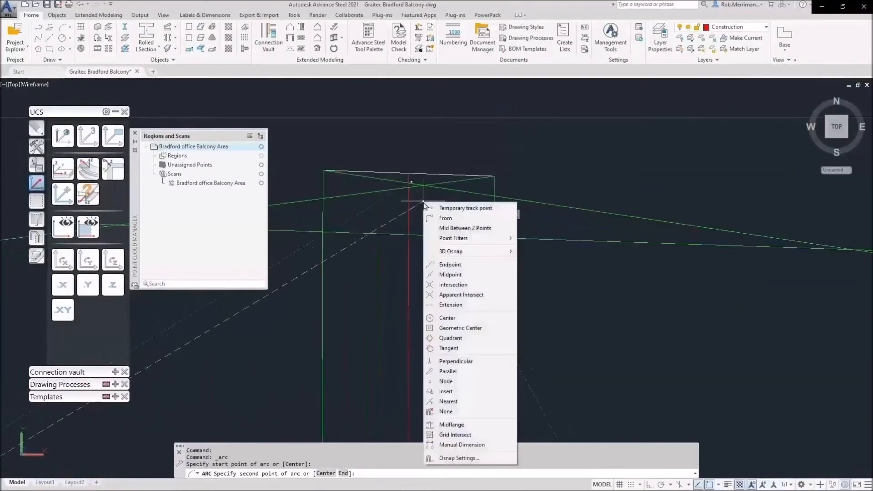
{"action": "left_click", "coordinate": [460, 294]}
{"action": "left_click", "coordinate": [408, 187]}
{"action": "scroll", "coordinate": [429, 194], "scroll_direction": "down", "scroll_amount": 5}
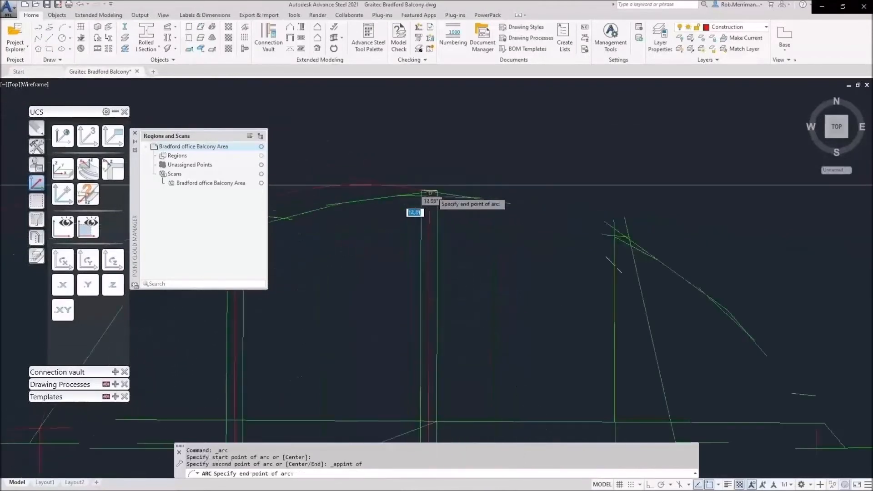
{"action": "scroll", "coordinate": [655, 278], "scroll_direction": "down", "scroll_amount": 1}
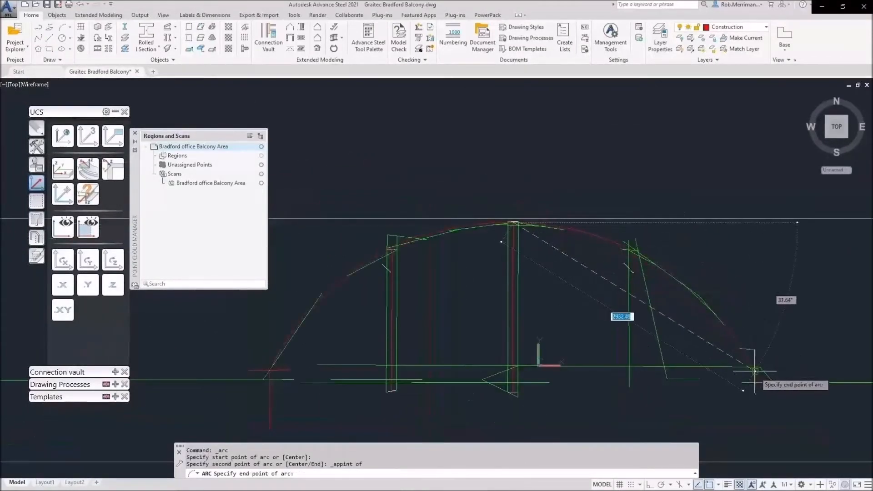
{"action": "key", "text": "Escape"}
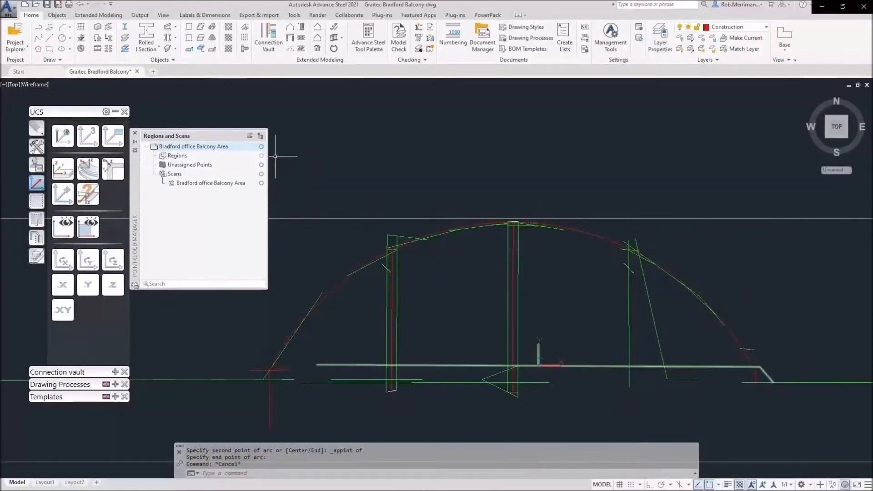
- Show the point cloud again and set the visual style to Realistic
{"action": "left_click", "coordinate": [263, 147]}
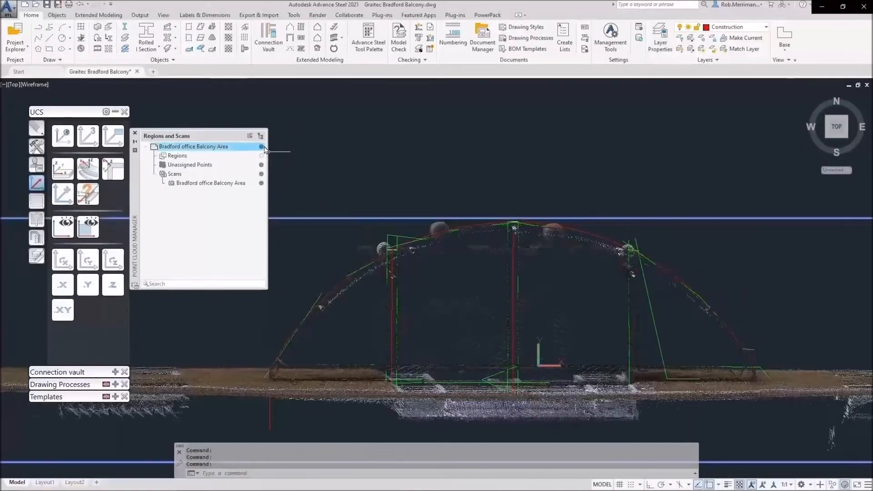
{"action": "left_click", "coordinate": [36, 85]}
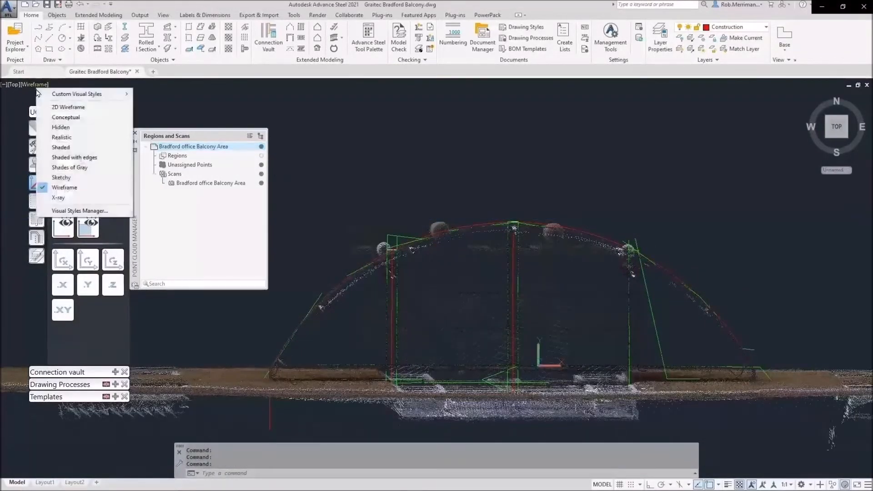
{"action": "left_click", "coordinate": [57, 128]}
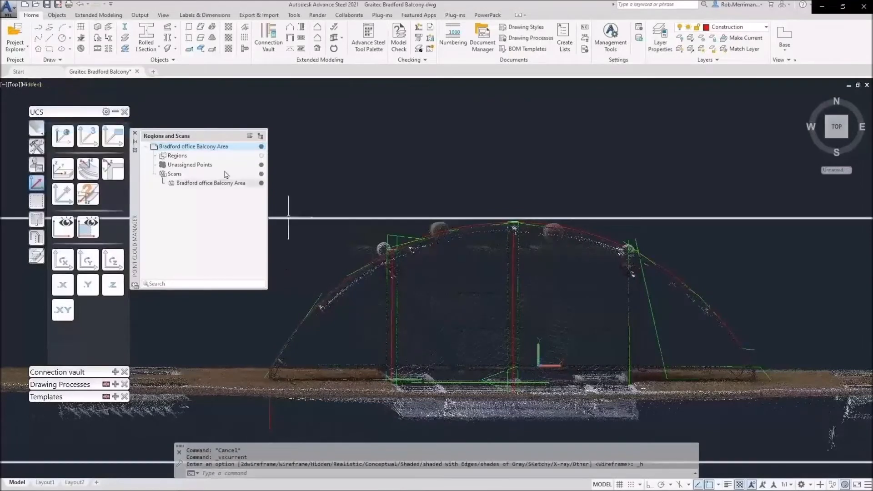
{"action": "left_click", "coordinate": [35, 85]}
{"action": "left_click", "coordinate": [56, 138]}
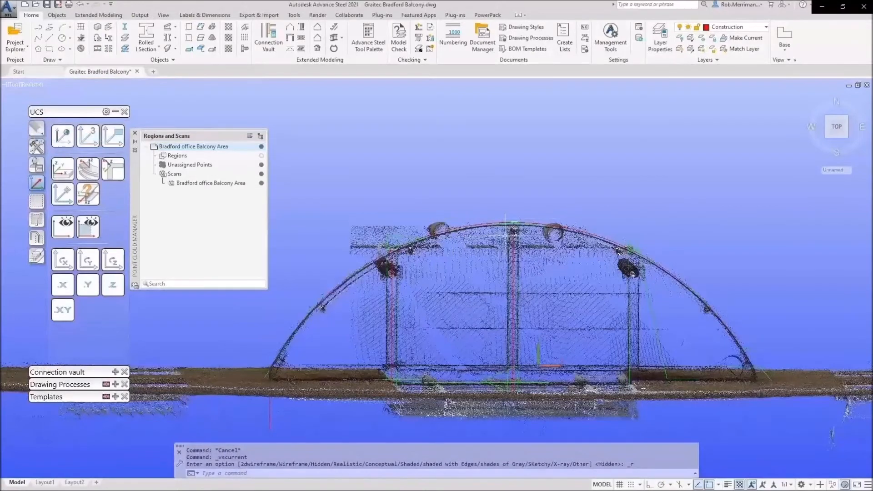
- Stretch the arc's midpoint down the middle centre line onto the scanned curved edge, using the Nearest snap
{"action": "scroll", "coordinate": [512, 229], "scroll_direction": "up", "scroll_amount": 2}
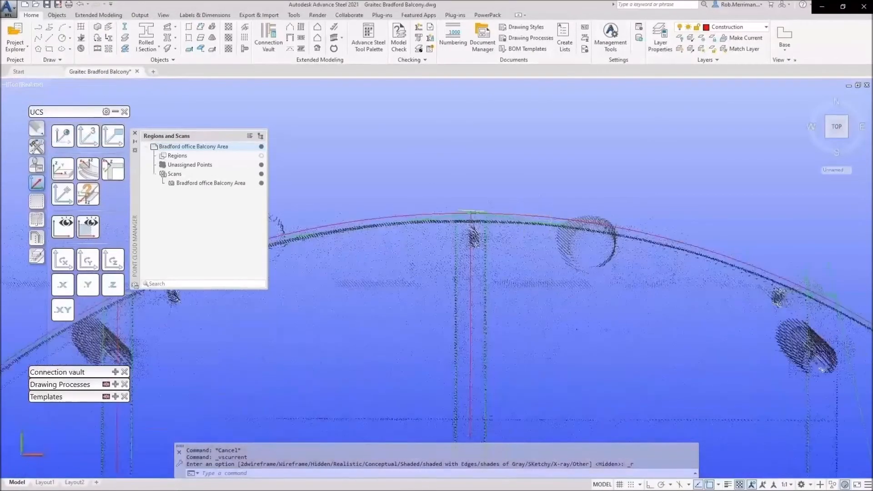
{"action": "left_click", "coordinate": [470, 213]}
{"action": "scroll", "coordinate": [468, 214], "scroll_direction": "up", "scroll_amount": 4}
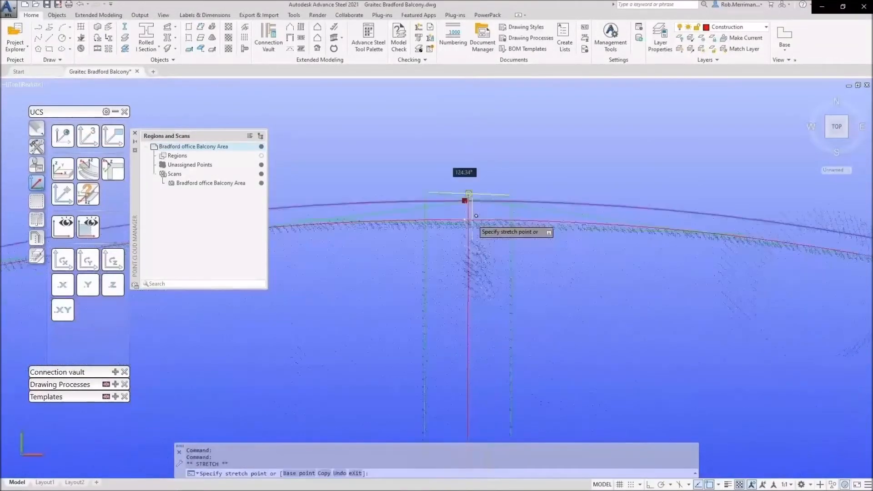
{"action": "right_click", "coordinate": [462, 222], "text": "shift"}
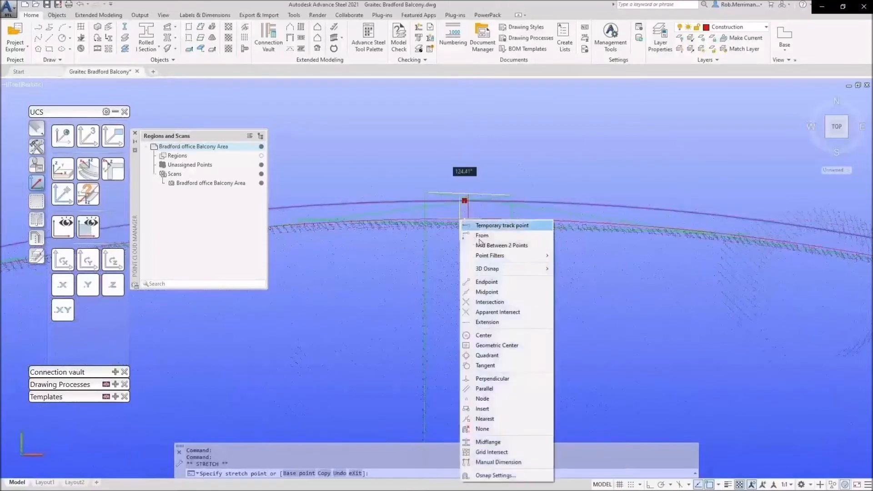
{"action": "left_click", "coordinate": [493, 419]}
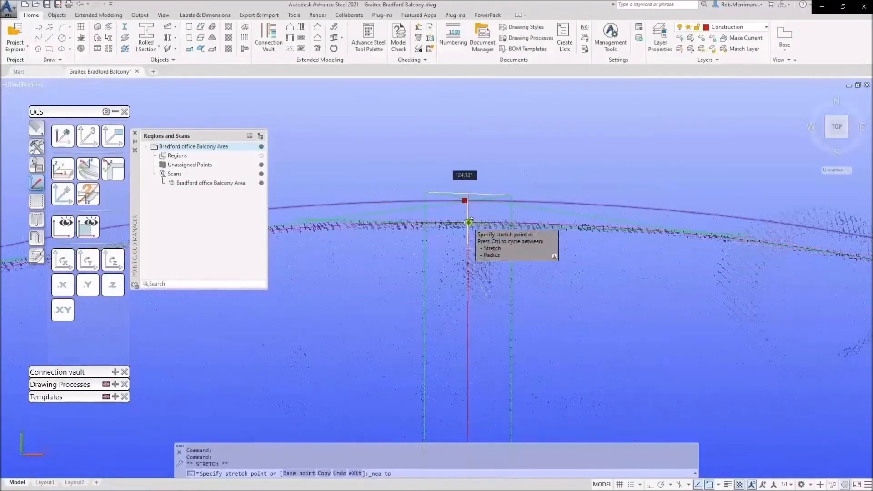
{"action": "left_click", "coordinate": [468, 223]}
{"action": "scroll", "coordinate": [530, 159], "scroll_direction": "down", "scroll_amount": 2}
{"action": "scroll", "coordinate": [581, 150], "scroll_direction": "down", "scroll_amount": 2}
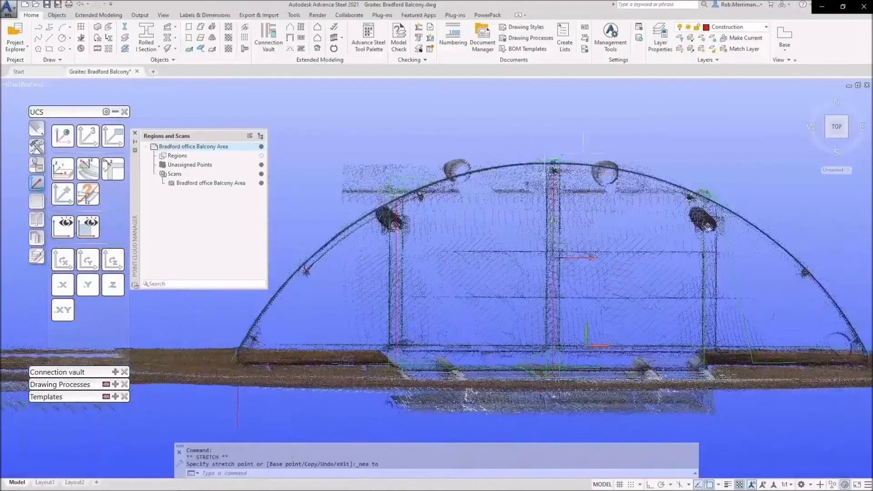
{"action": "scroll", "coordinate": [334, 230], "scroll_direction": "up", "scroll_amount": 2}
{"action": "scroll", "coordinate": [383, 173], "scroll_direction": "down", "scroll_amount": 2}
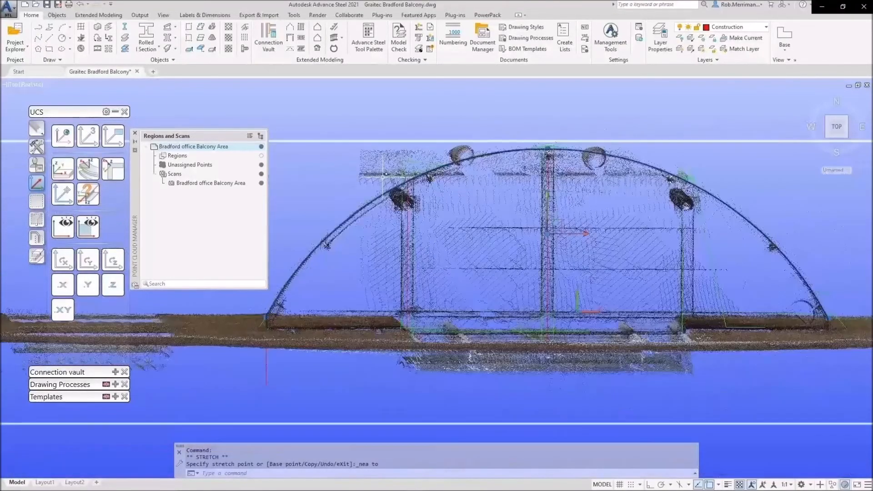
{"action": "key", "text": "Escape"}
- Hide the Bradford office Balcony Area point cloud so that only the linework is displayed
{"action": "left_click", "coordinate": [261, 147]}
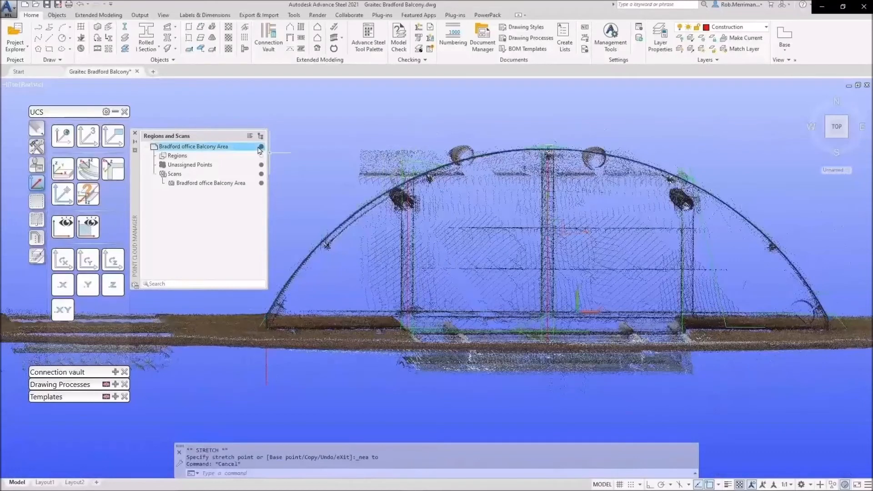
{"action": "left_click", "coordinate": [261, 147]}
{"action": "left_click", "coordinate": [261, 147]}
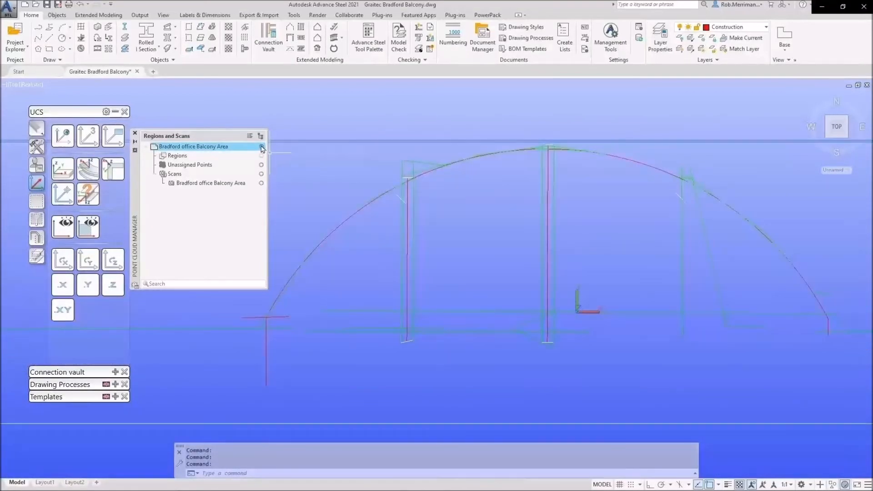
{"action": "scroll", "coordinate": [430, 187], "scroll_direction": "down", "scroll_amount": 2}
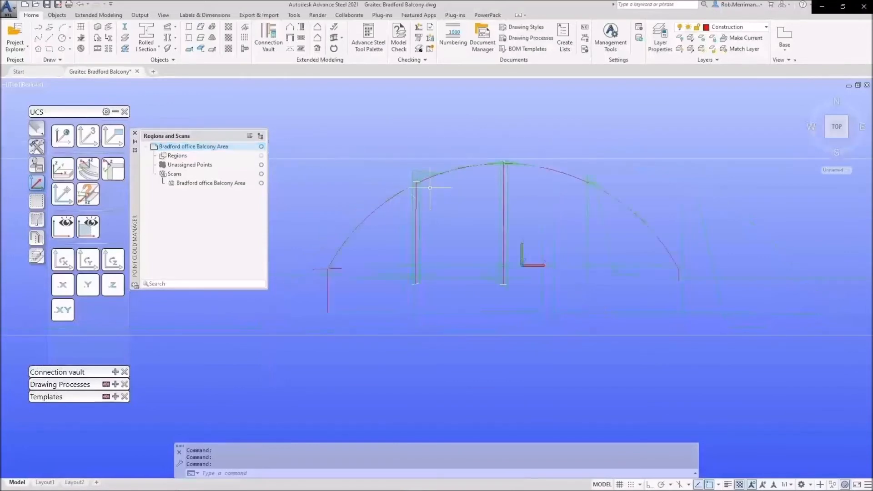
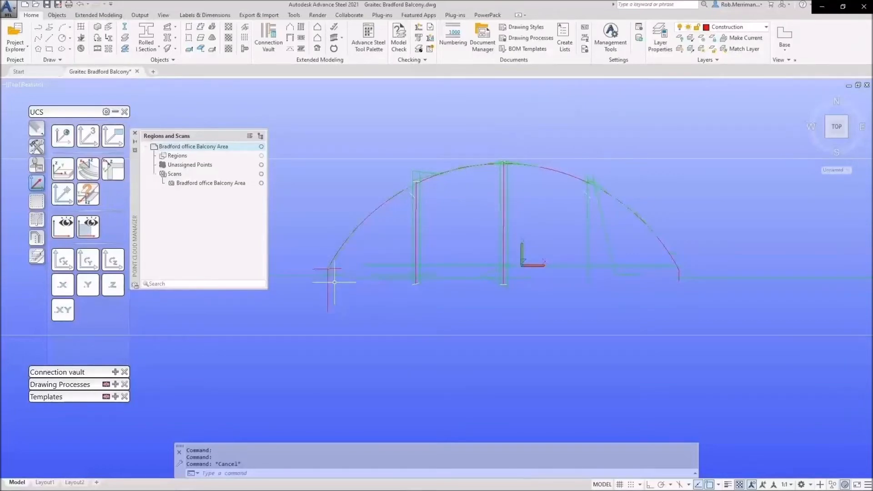
- Trim the excess length off the left vertical line below the arc's left end
{"action": "key", "text": "Return"}
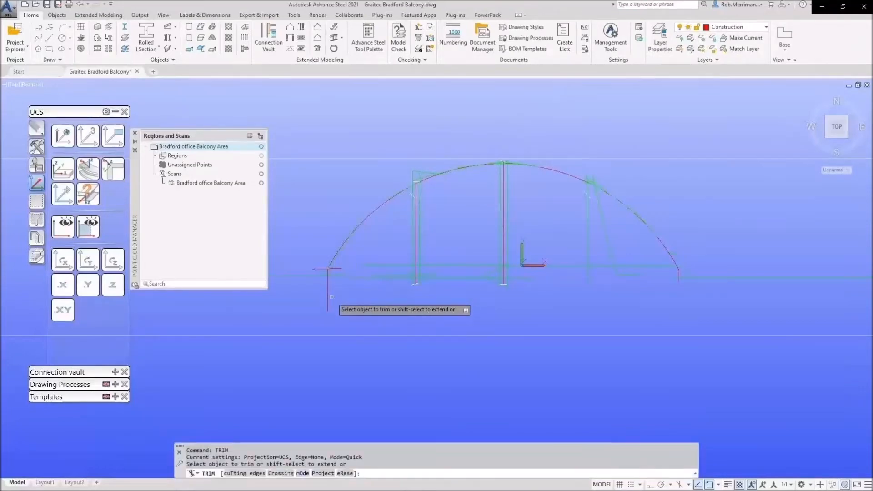
{"action": "left_click", "coordinate": [327, 298]}
{"action": "key", "text": "Escape"}
{"action": "middle_click_drag", "start_coordinate": [514, 300], "coordinate": [463, 195], "text": "shift"}
{"action": "left_click", "coordinate": [464, 344]}
{"action": "key", "text": "Escape"}
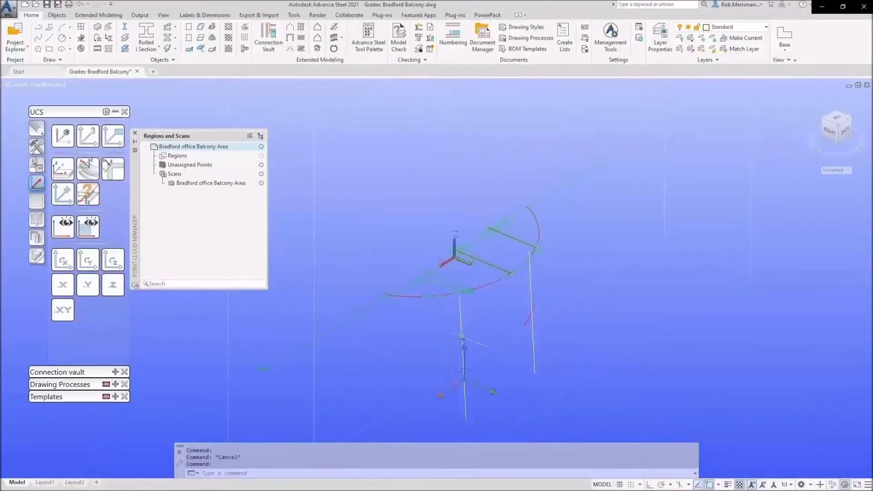
{"action": "left_click", "coordinate": [462, 337]}
{"action": "scroll", "coordinate": [460, 313], "scroll_direction": "up", "scroll_amount": 2}
{"action": "key", "text": "Escape"}
{"action": "key", "text": "Escape"}
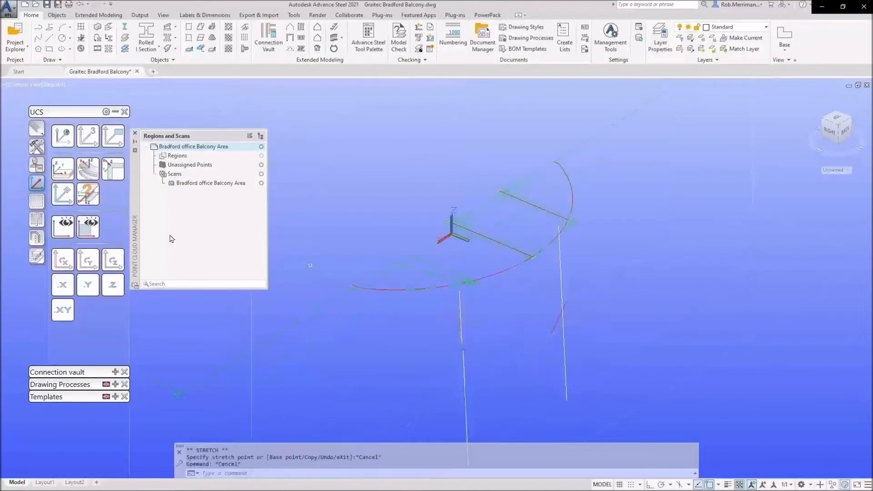
- Turn 2D snaps off and stretch the left column line's upper end up to the extracted line's end just below the curved edge
{"action": "left_click", "coordinate": [36, 238]}
{"action": "scroll", "coordinate": [309, 265], "scroll_direction": "down", "scroll_amount": 2}
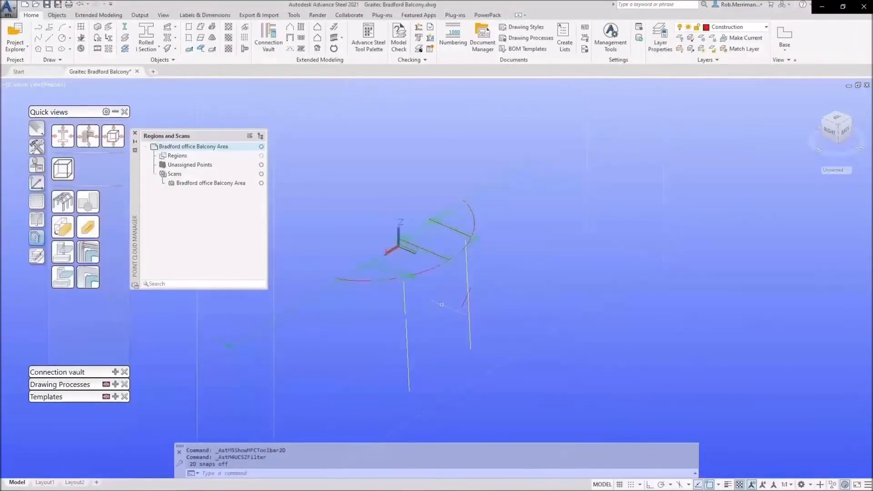
{"action": "key", "text": "Escape"}
{"action": "left_click", "coordinate": [408, 321]}
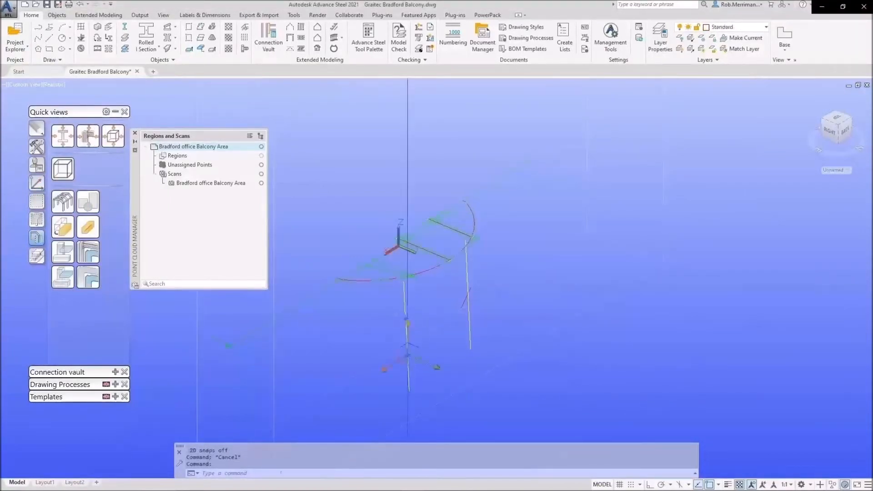
{"action": "left_click", "coordinate": [406, 320]}
{"action": "left_click", "coordinate": [403, 281]}
{"action": "key", "text": "Escape"}
- Move the two vertical column lines onto the Construction layer
{"action": "left_click", "coordinate": [468, 263]}
{"action": "key", "text": "Escape"}
{"action": "left_click", "coordinate": [467, 265]}
{"action": "left_click", "coordinate": [409, 319]}
{"action": "left_click", "coordinate": [716, 30]}
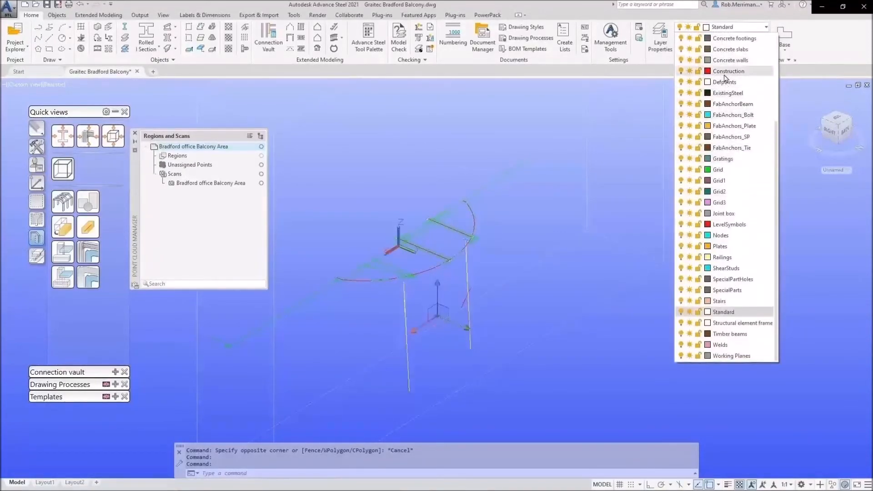
{"action": "left_click", "coordinate": [724, 72]}
{"action": "key", "text": "Escape"}
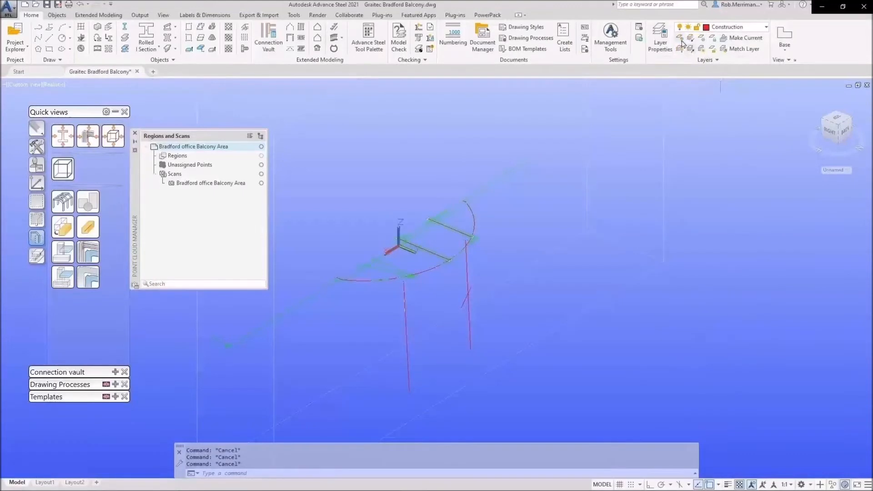
- Turn off the Standard layer and erase the stray short line beside the right column line
{"action": "left_click", "coordinate": [682, 43]}
{"action": "left_click", "coordinate": [509, 170]}
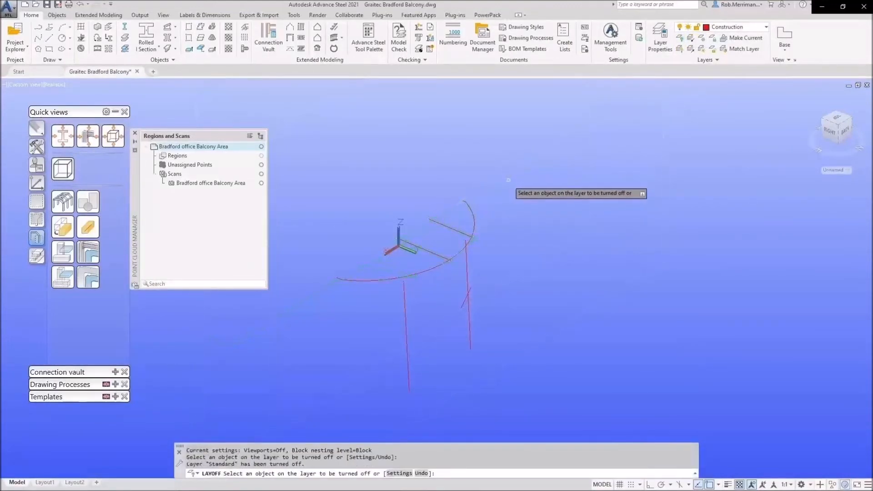
{"action": "key", "text": "Escape"}
{"action": "mouse_move", "coordinate": [500, 324]}
{"action": "middle_mouse_down", "text": "shift"}
{"action": "mouse_move", "coordinate": [448, 307]}
{"action": "mouse_move", "coordinate": [450, 349]}
{"action": "middle_mouse_up", "text": "shift"}
{"action": "left_click", "coordinate": [521, 306]}
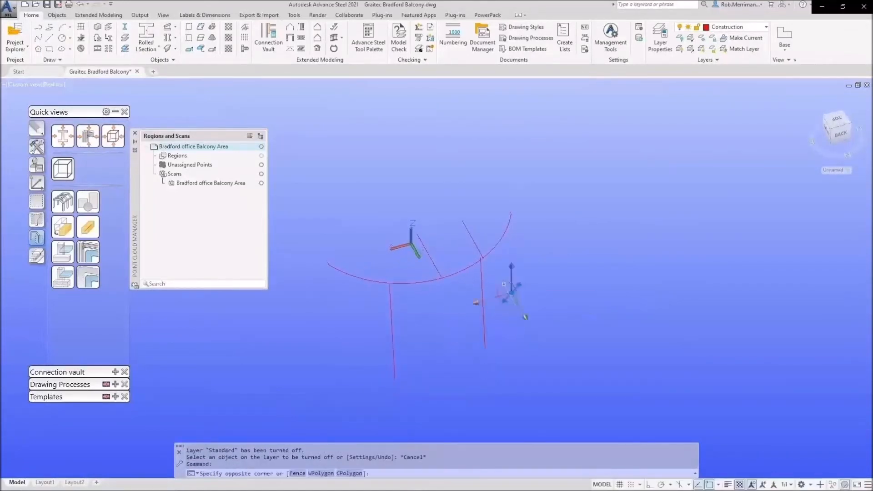
{"action": "left_click", "coordinate": [510, 294]}
{"action": "key", "text": "Delete"}
- Convert the two vertical column lines into beams without deleting the source lines
{"action": "middle_click_drag", "start_coordinate": [497, 287], "coordinate": [499, 238], "text": "shift"}
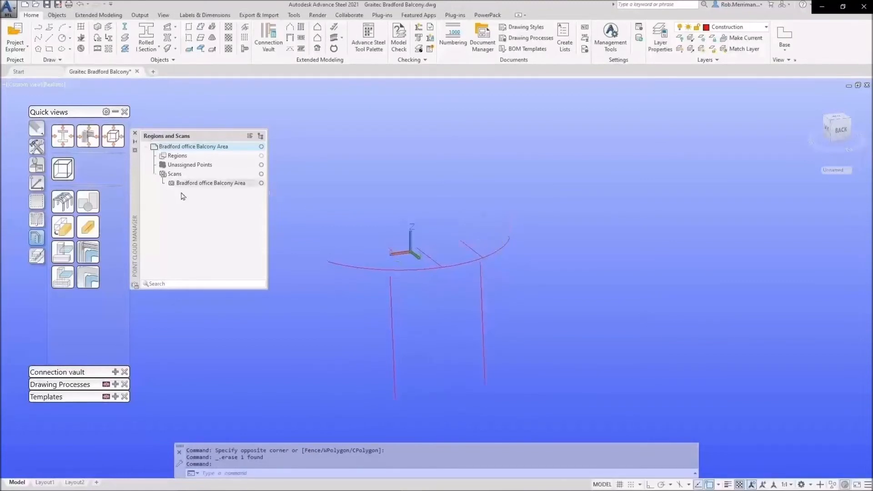
{"action": "left_click", "coordinate": [105, 39]}
{"action": "left_click", "coordinate": [483, 324]}
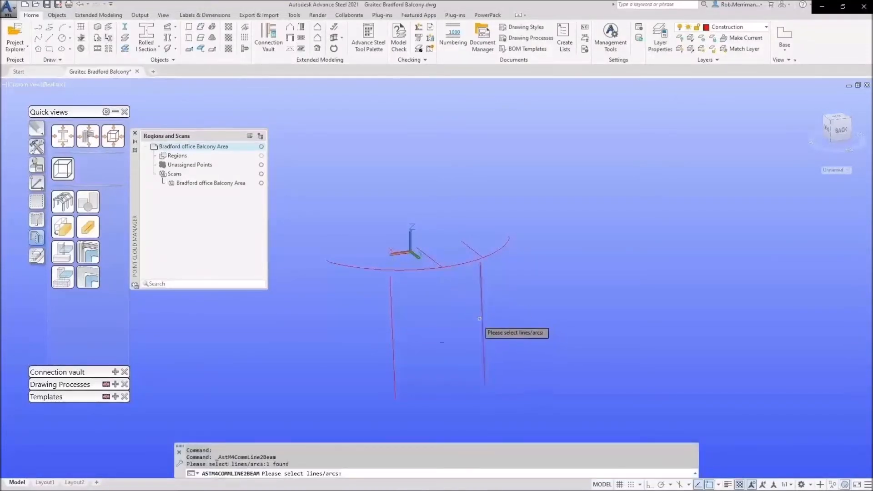
{"action": "left_click", "coordinate": [392, 317]}
{"action": "key", "text": "Return"}
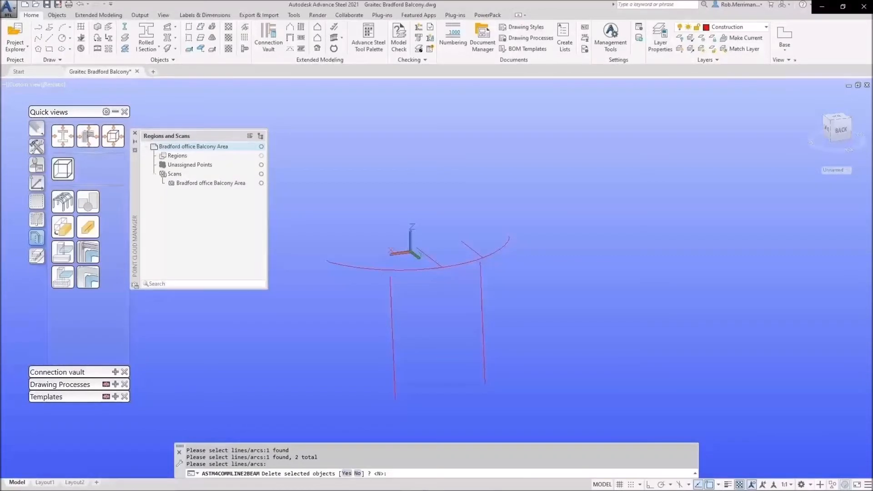
{"action": "key", "text": "Return"}
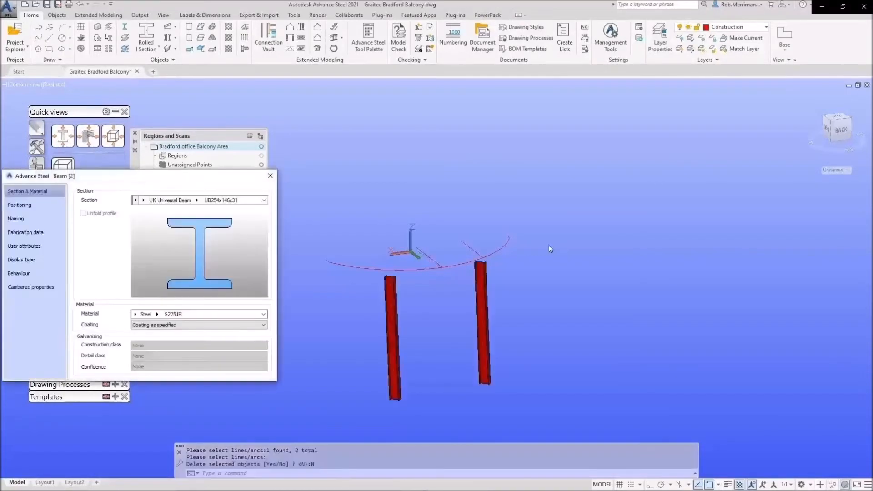
- Set the section of both columns to the UK Circular Hollow Section CHS101.6x4
{"action": "left_click", "coordinate": [136, 201]}
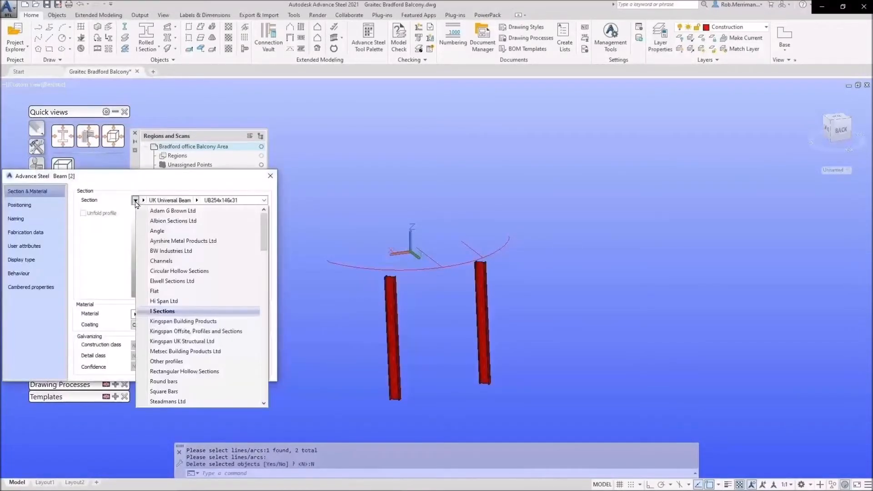
{"action": "left_click", "coordinate": [155, 271]}
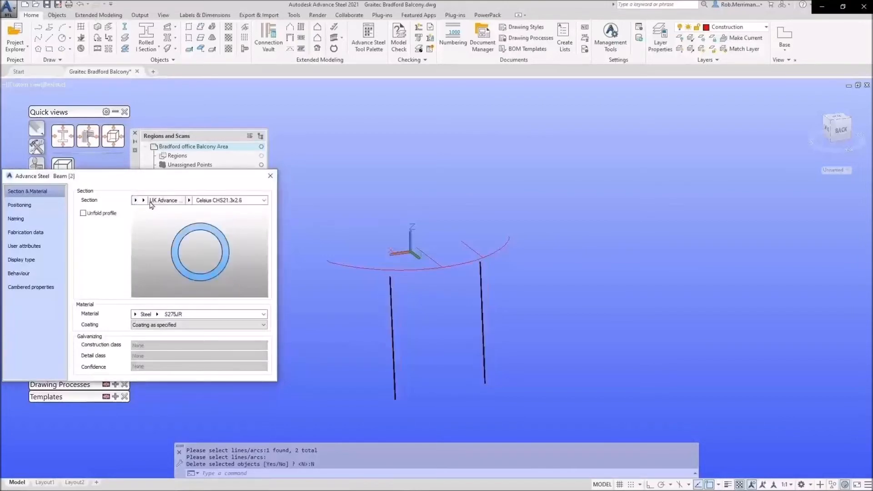
{"action": "left_click", "coordinate": [144, 200]}
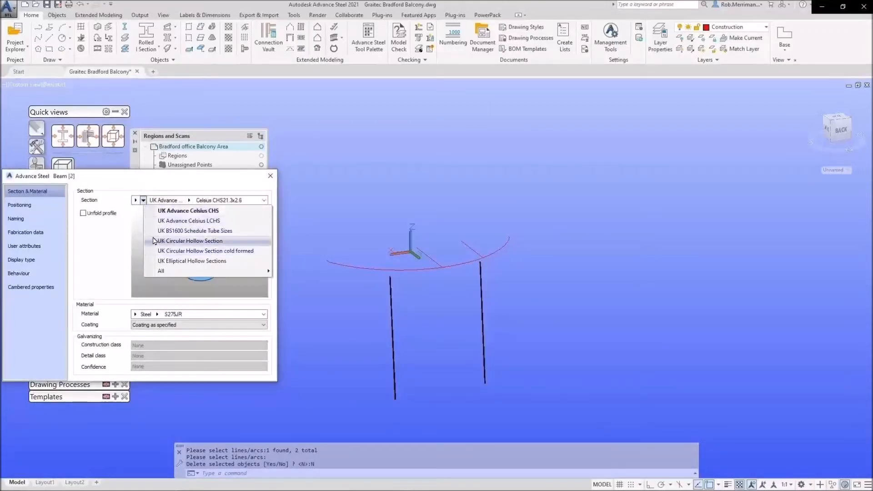
{"action": "left_click", "coordinate": [154, 241]}
{"action": "left_click", "coordinate": [207, 201]}
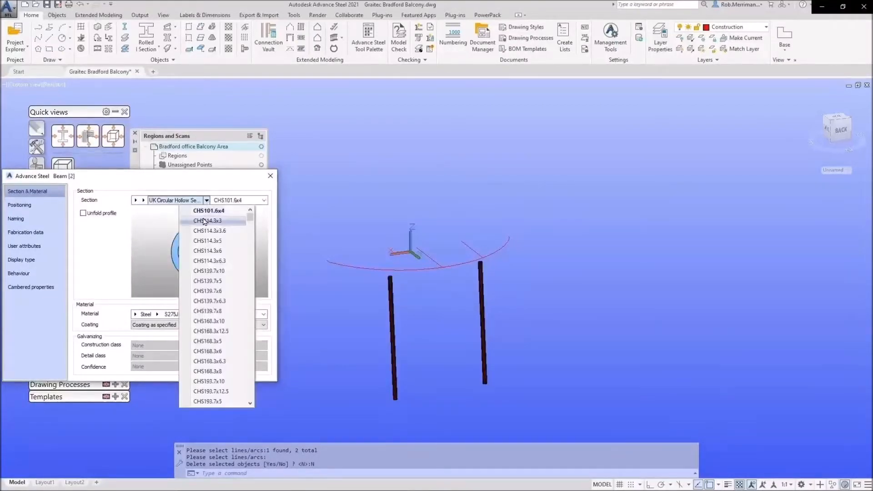
{"action": "key", "text": "Escape"}
{"action": "key", "text": "Escape"}
- Move both tubular columns to the Beams layer and turn the Standard layer back on
{"action": "left_click", "coordinate": [390, 296]}
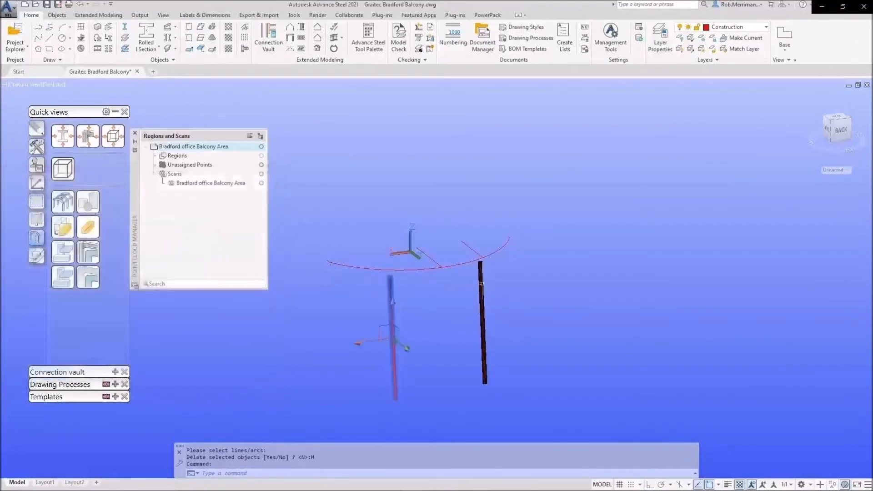
{"action": "left_click", "coordinate": [483, 318]}
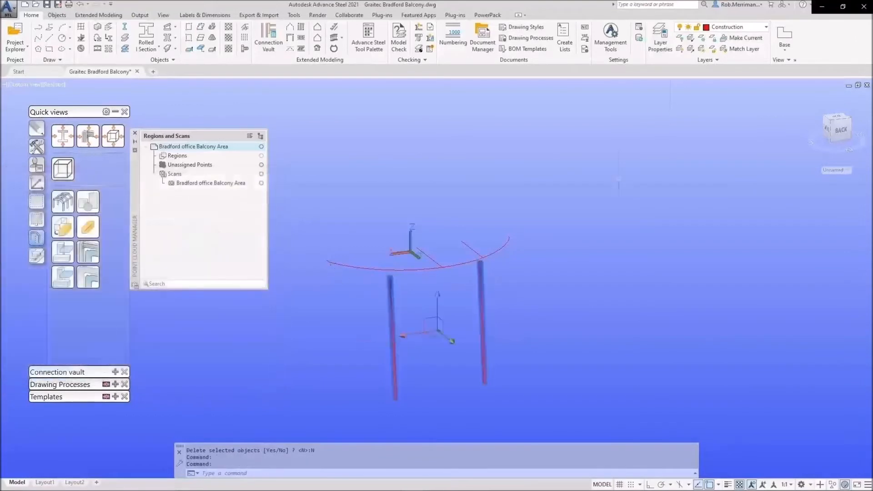
{"action": "left_click", "coordinate": [735, 27]}
{"action": "scroll", "coordinate": [731, 57], "scroll_direction": "up", "scroll_amount": 4}
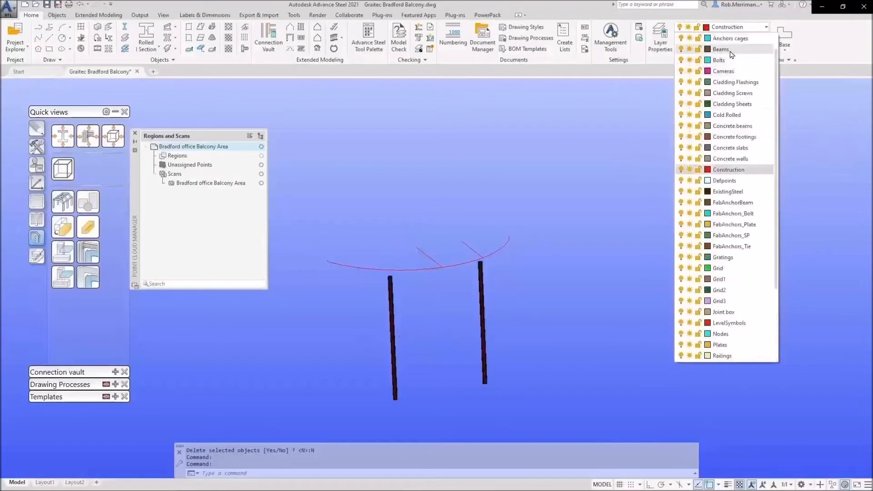
{"action": "key", "text": "Escape"}
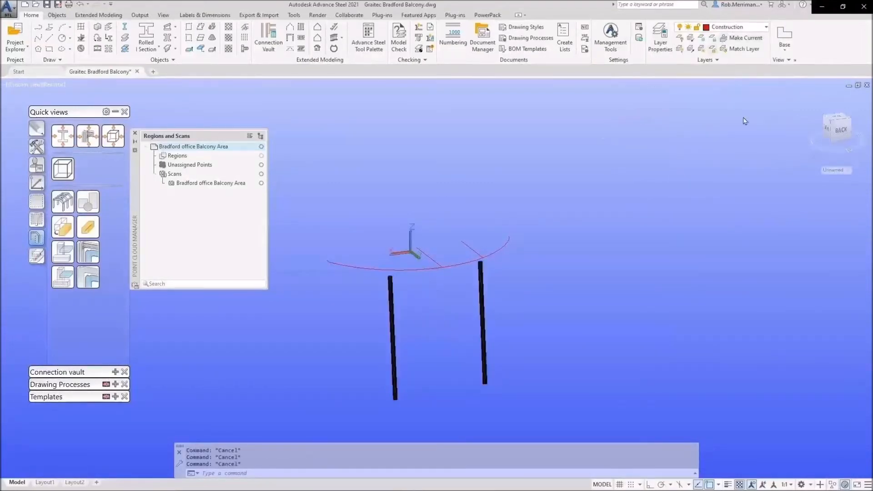
{"action": "left_click", "coordinate": [735, 27]}
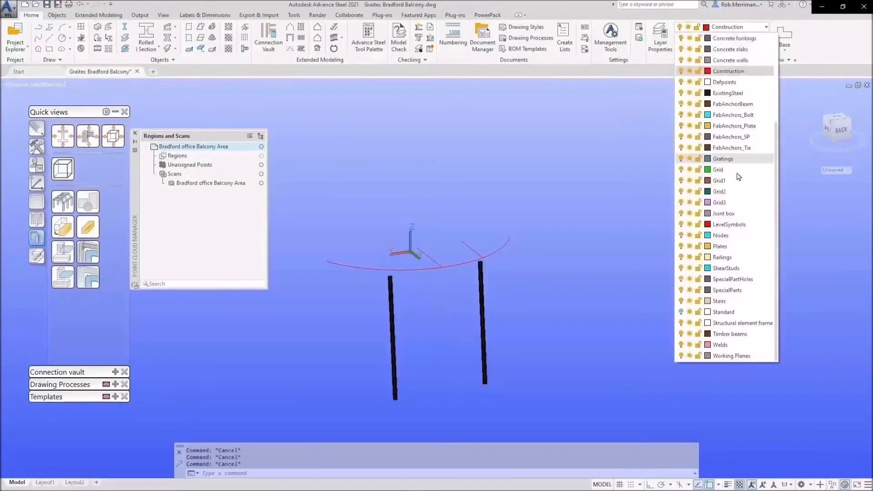
{"action": "left_click", "coordinate": [681, 312]}
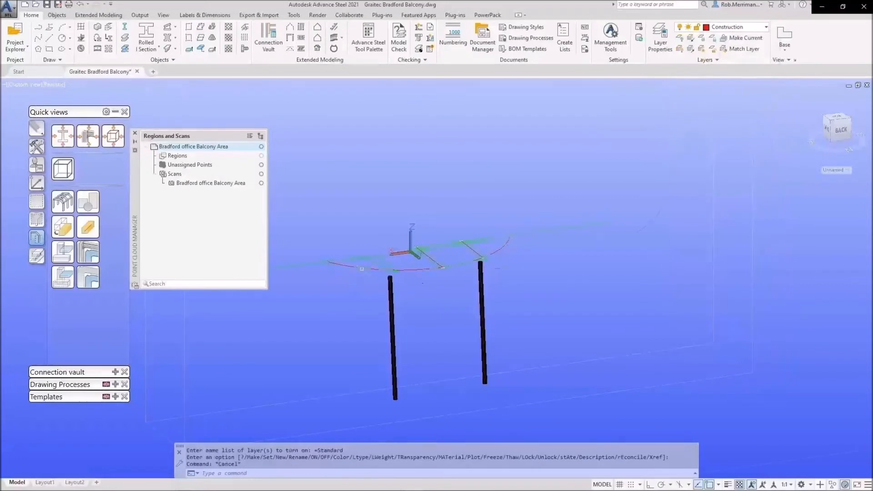
- Convert the curved edge arc and the short line at each of its ends into beams, keeping the source lines
{"action": "scroll", "coordinate": [361, 269], "scroll_direction": "up", "scroll_amount": 3}
{"action": "left_click", "coordinate": [327, 262]}
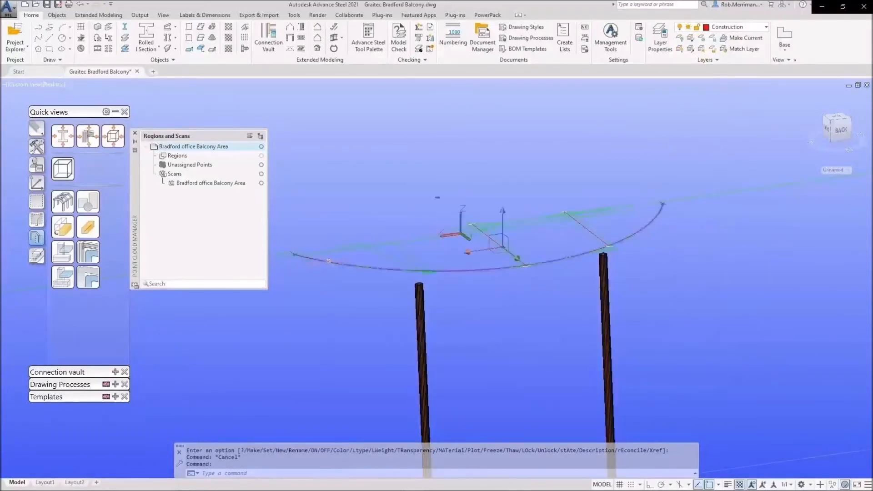
{"action": "scroll", "coordinate": [293, 253], "scroll_direction": "up", "scroll_amount": 5}
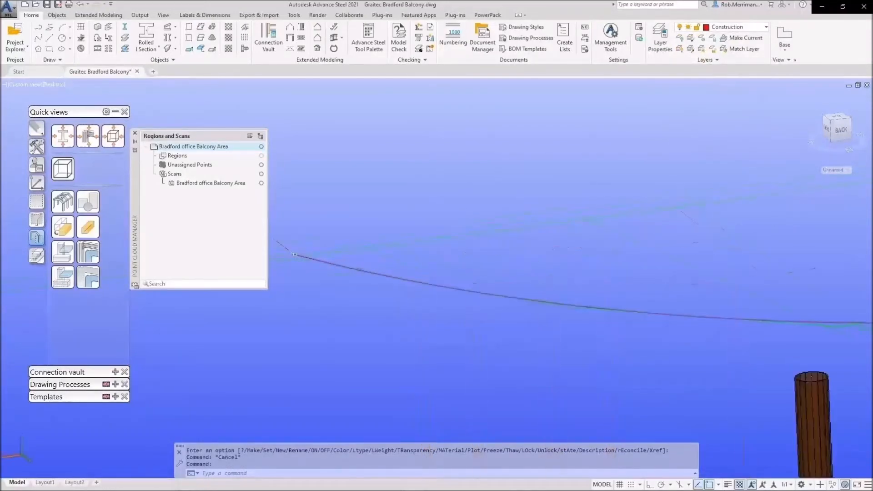
{"action": "left_click", "coordinate": [293, 246]}
{"action": "scroll", "coordinate": [296, 269], "scroll_direction": "down", "scroll_amount": 4}
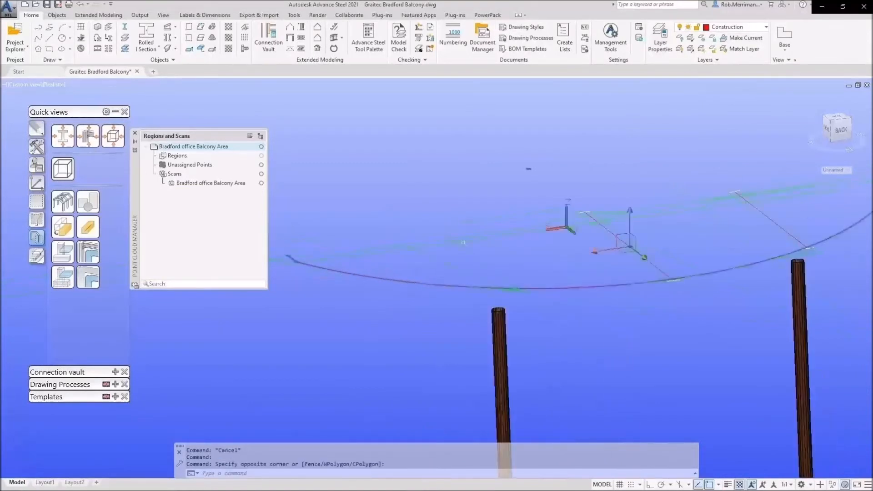
{"action": "scroll", "coordinate": [537, 242], "scroll_direction": "down", "scroll_amount": 2}
{"action": "scroll", "coordinate": [760, 203], "scroll_direction": "up", "scroll_amount": 6}
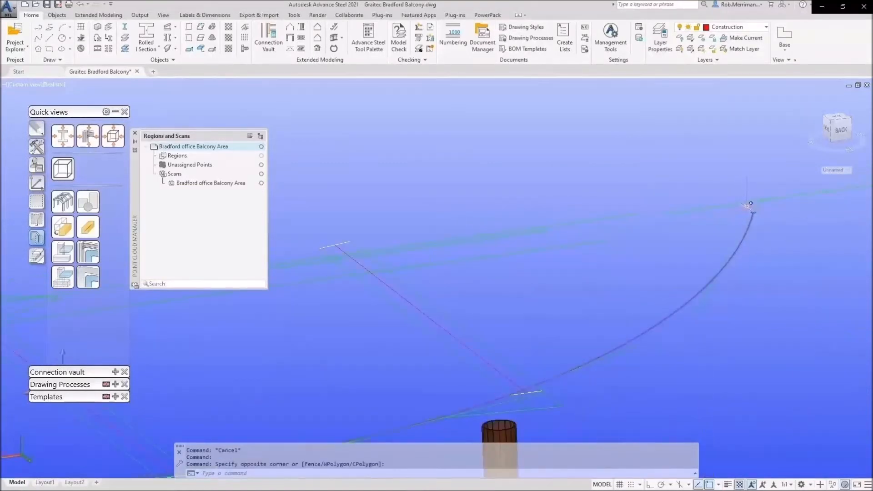
{"action": "left_click", "coordinate": [749, 208]}
{"action": "scroll", "coordinate": [762, 209], "scroll_direction": "down", "scroll_amount": 6}
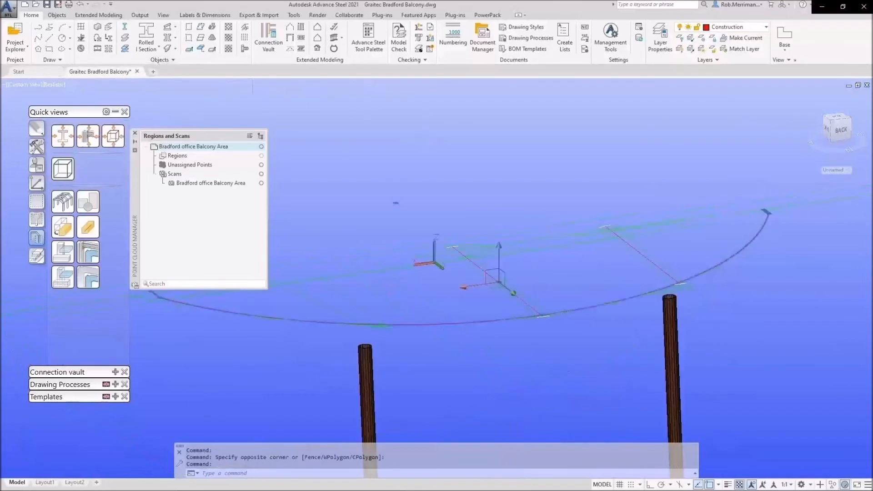
{"action": "left_click", "coordinate": [109, 41]}
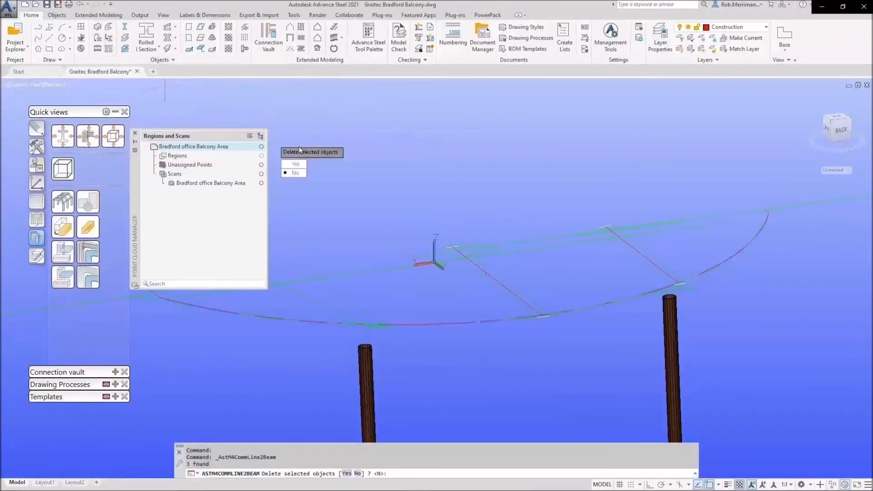
{"action": "left_click", "coordinate": [299, 175]}
- Set the section of the new edge beams to the UK Parallel Flange Channel PFC230x75x26
{"action": "left_click", "coordinate": [150, 200]}
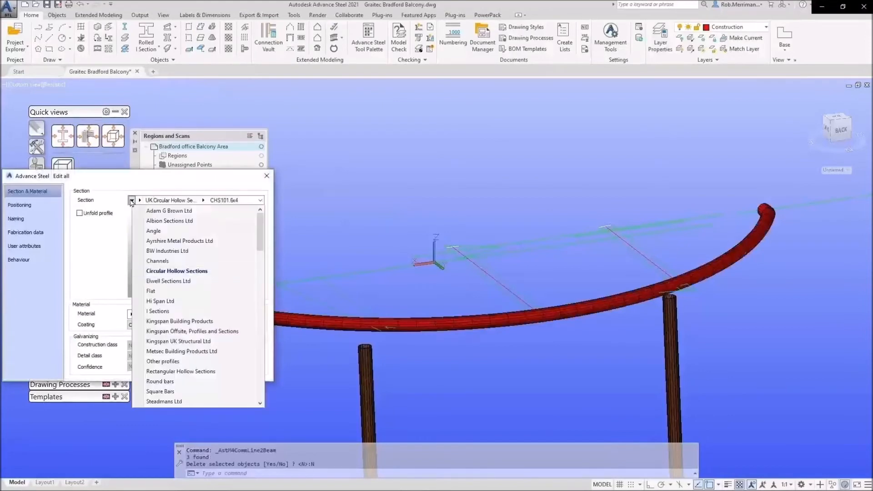
{"action": "left_click", "coordinate": [157, 259]}
{"action": "left_click", "coordinate": [141, 201]}
{"action": "left_click", "coordinate": [145, 200]}
{"action": "left_click", "coordinate": [145, 201]}
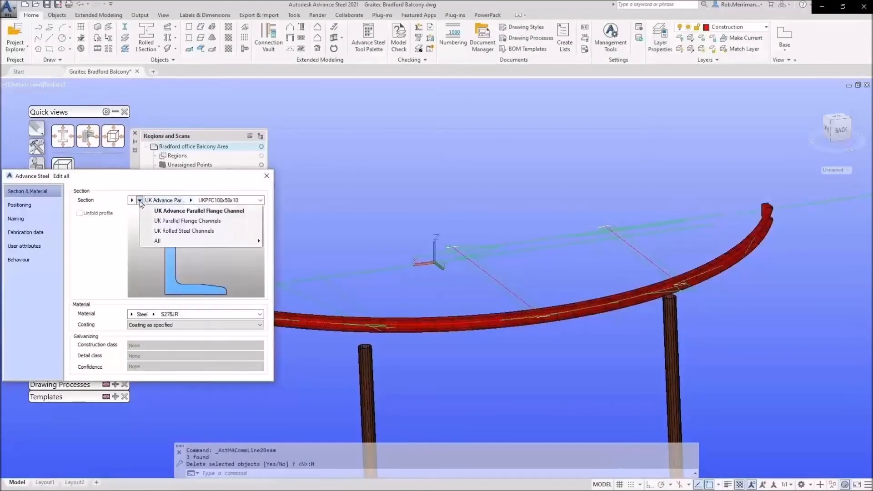
{"action": "left_click", "coordinate": [154, 223]}
{"action": "left_click", "coordinate": [199, 200]}
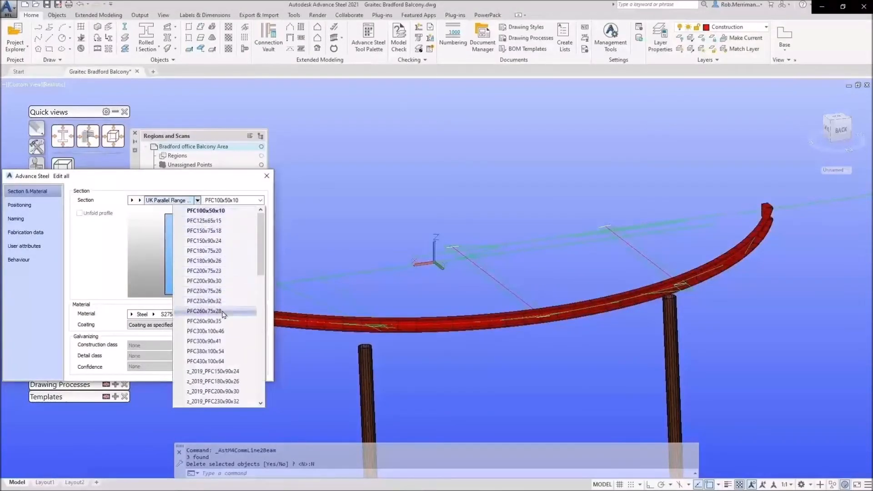
{"action": "left_click", "coordinate": [220, 293]}
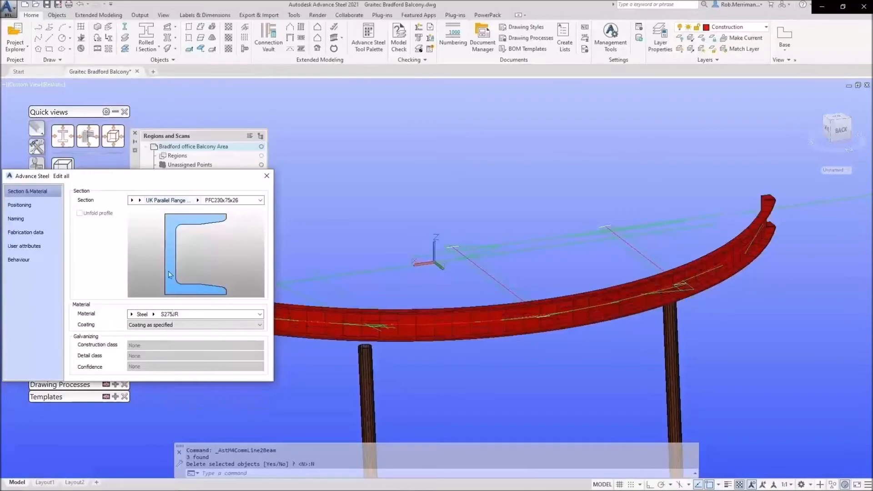
- Mirror the channel edge beams and set their offset to the upper-left corner of the section
{"action": "left_click", "coordinate": [38, 205]}
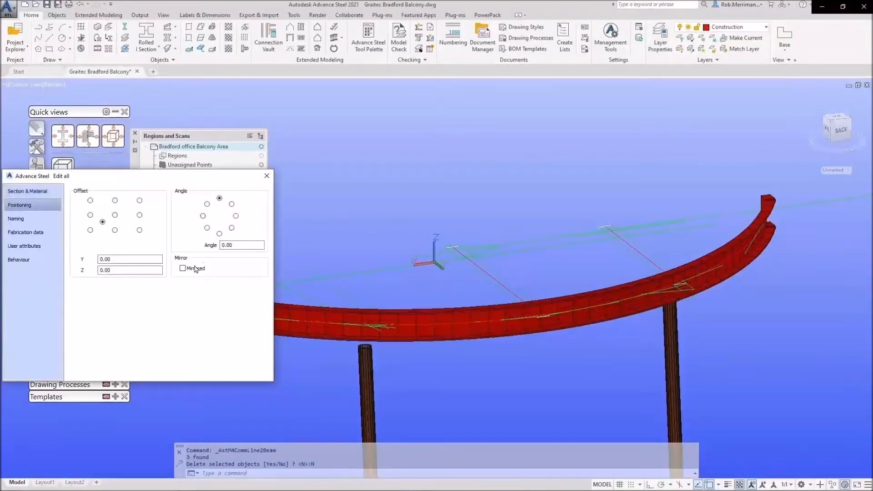
{"action": "left_click", "coordinate": [183, 268]}
{"action": "left_click", "coordinate": [90, 201]}
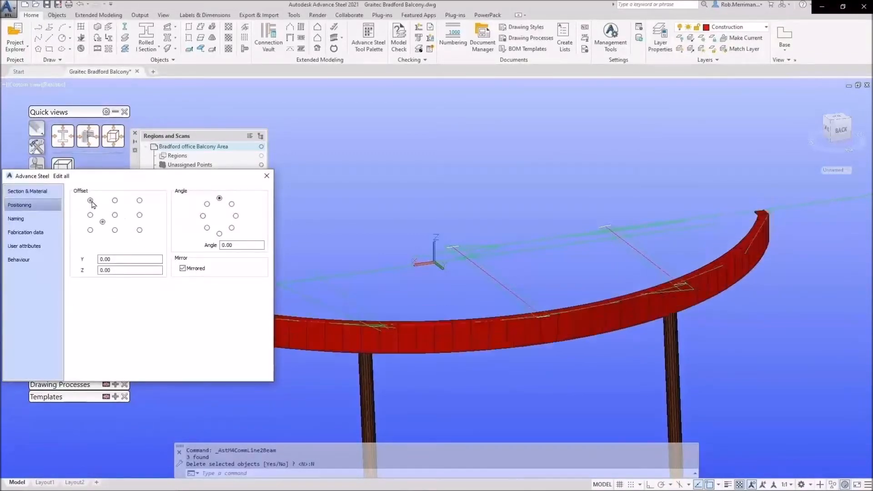
- Move the curved channel edge beam and its short end pieces to the Beams layer
{"action": "scroll", "coordinate": [630, 287], "scroll_direction": "down", "scroll_amount": 6}
{"action": "key", "text": "Escape"}
{"action": "scroll", "coordinate": [583, 288], "scroll_direction": "up", "scroll_amount": 6}
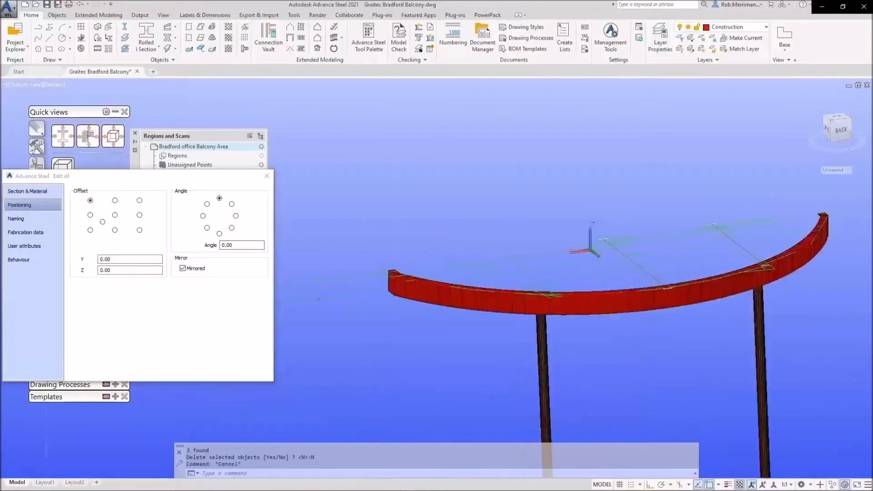
{"action": "left_click", "coordinate": [587, 306]}
{"action": "left_click", "coordinate": [313, 284]}
{"action": "scroll", "coordinate": [295, 306], "scroll_direction": "down", "scroll_amount": 5}
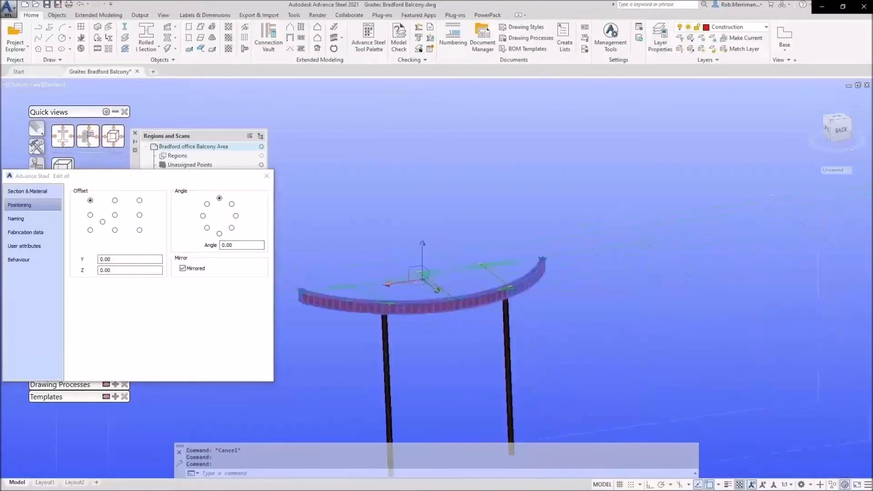
{"action": "scroll", "coordinate": [536, 262], "scroll_direction": "up", "scroll_amount": 6}
{"action": "left_click", "coordinate": [561, 274]}
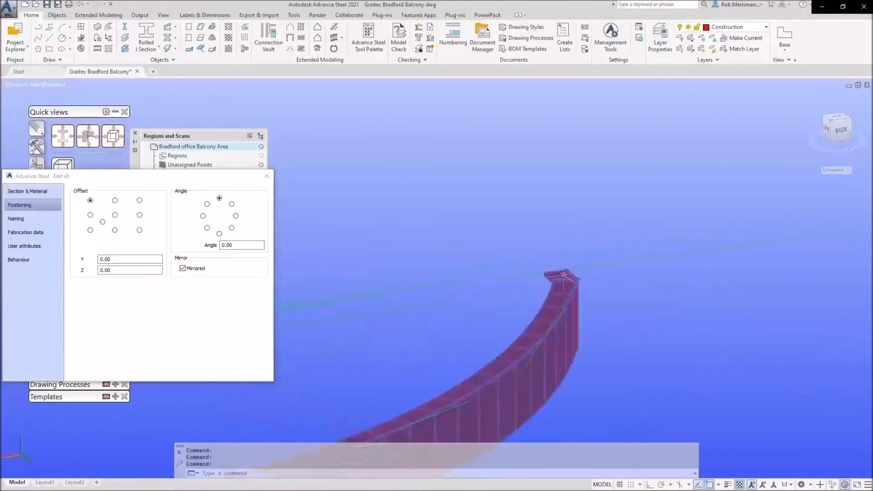
{"action": "left_click", "coordinate": [742, 29]}
{"action": "scroll", "coordinate": [739, 54], "scroll_direction": "up", "scroll_amount": 4}
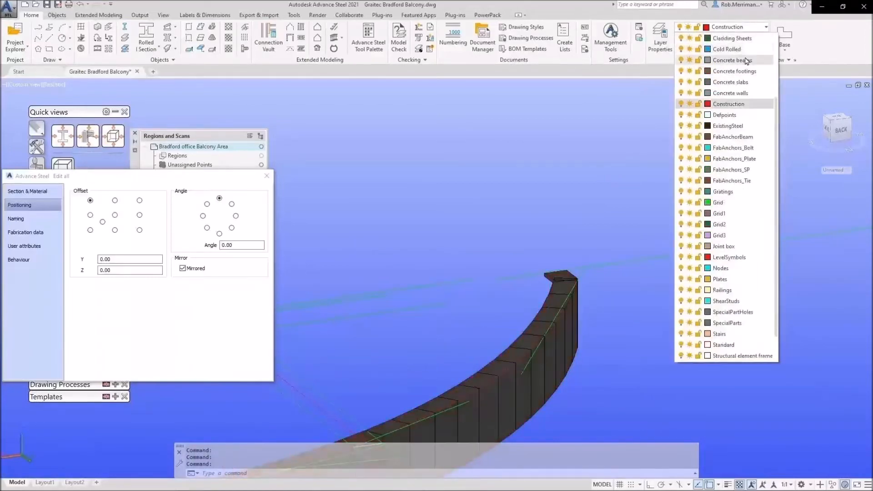
{"action": "left_click", "coordinate": [737, 50]}
{"action": "key", "text": "Escape"}
{"action": "key", "text": "Escape"}
{"action": "key", "text": "Escape"}
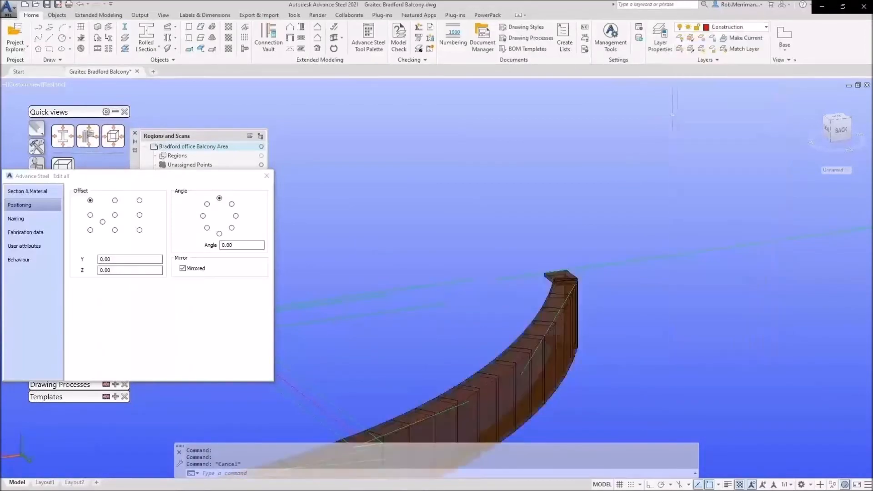
- Make Standard the current layer
{"action": "left_click", "coordinate": [741, 30]}
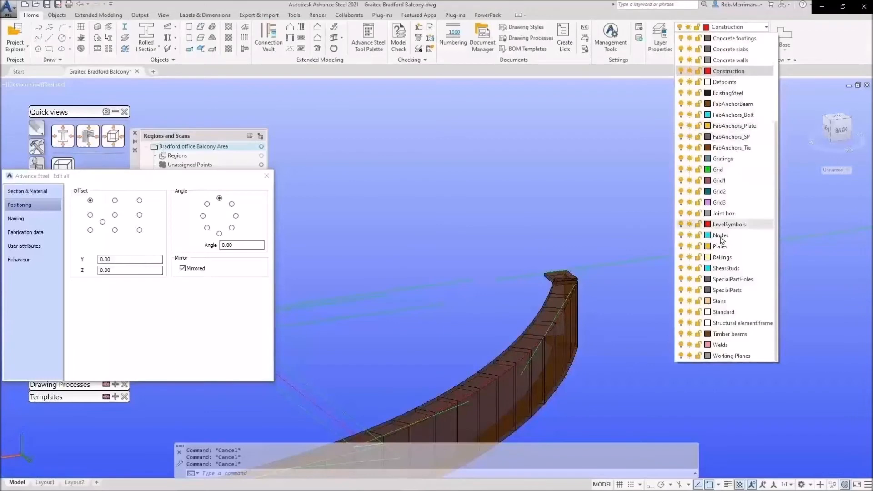
{"action": "left_click", "coordinate": [733, 313]}
{"action": "scroll", "coordinate": [731, 218], "scroll_direction": "down", "scroll_amount": 6}
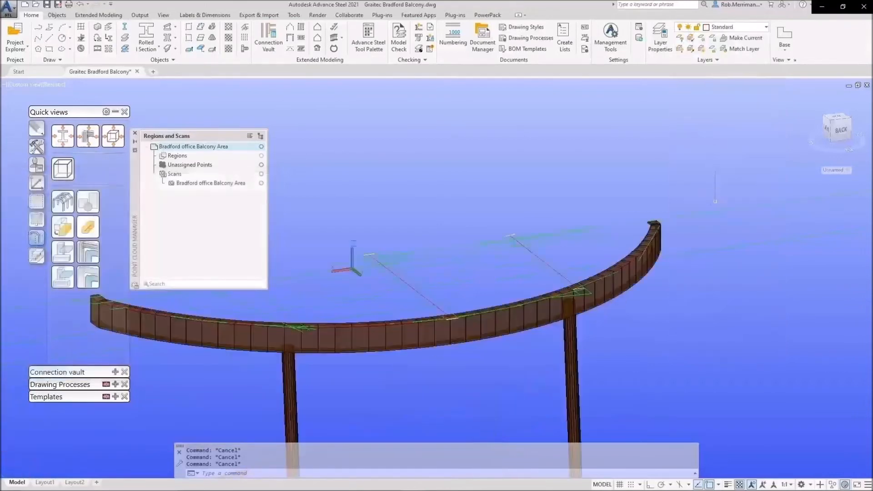
- Convert the two straight cross lines behind the curved edge beam into beams, keeping the source lines
{"action": "scroll", "coordinate": [506, 241], "scroll_direction": "up", "scroll_amount": 2}
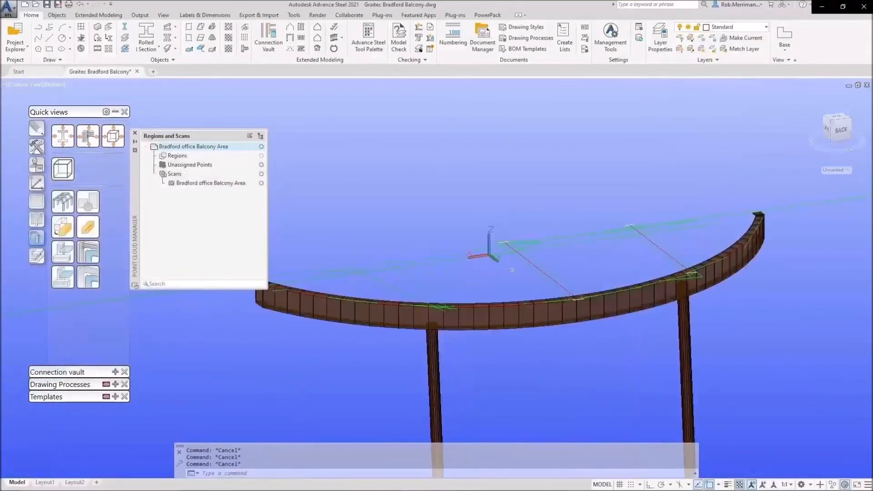
{"action": "left_click", "coordinate": [540, 270]}
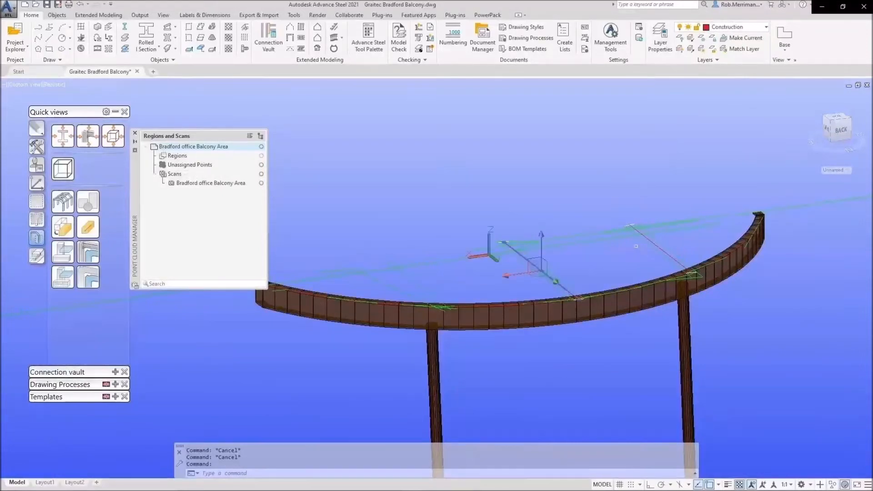
{"action": "left_click", "coordinate": [649, 242]}
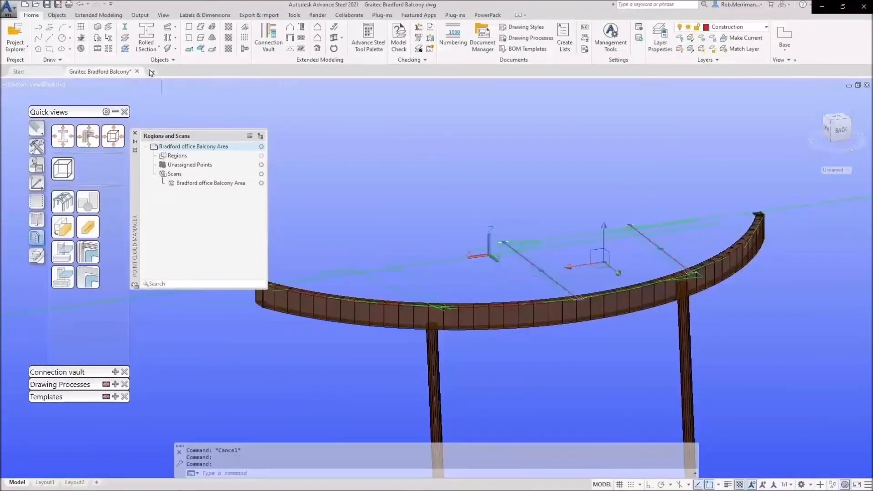
{"action": "left_click", "coordinate": [110, 38]}
{"action": "type", "text": "n"}
{"action": "key", "text": "Return"}
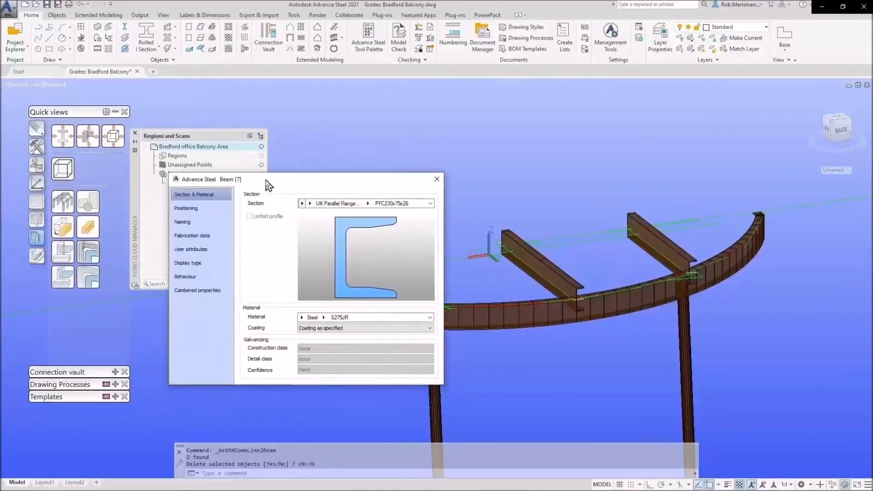
- Set the section of the two new cross beams to the I section UK Universal Beam UB203x133x25
{"action": "left_click", "coordinate": [306, 197]}
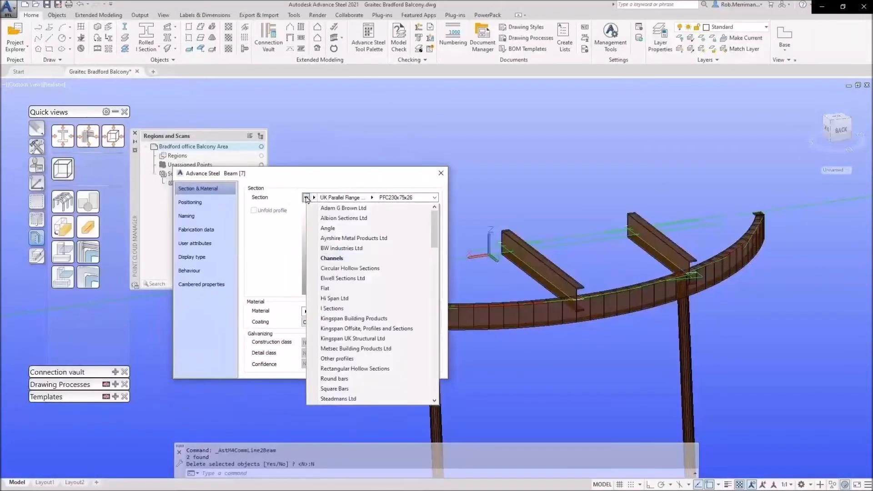
{"action": "left_click", "coordinate": [334, 309]}
{"action": "left_click", "coordinate": [317, 200]}
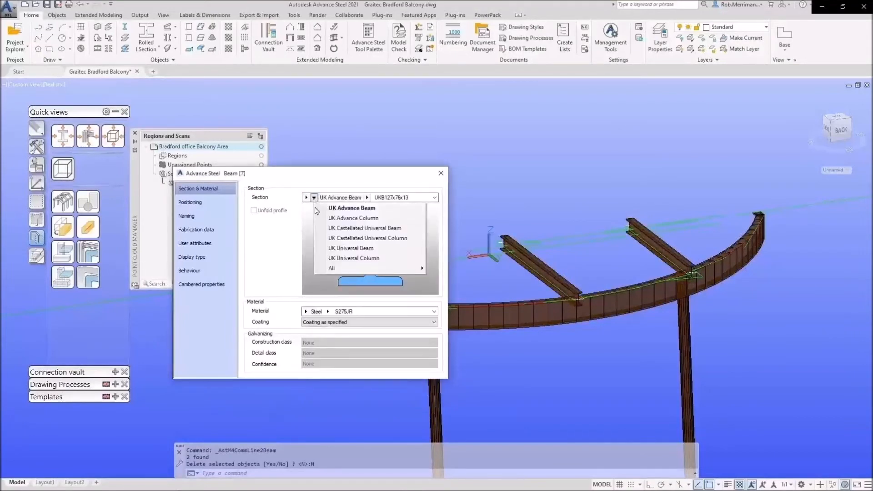
{"action": "left_click", "coordinate": [332, 247]}
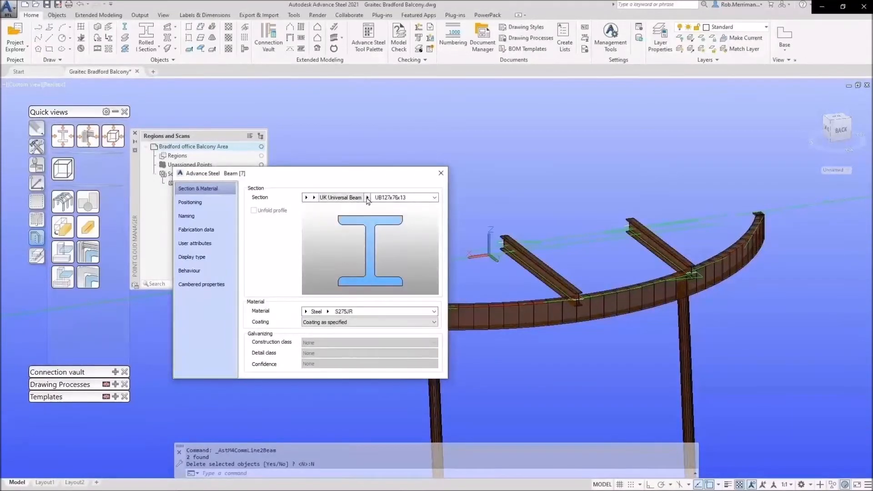
{"action": "left_click", "coordinate": [367, 199]}
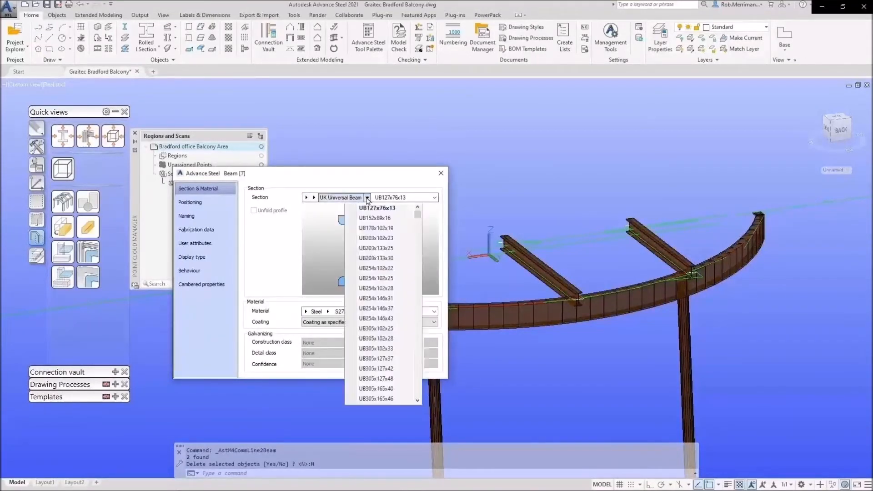
{"action": "left_click", "coordinate": [379, 248]}
- Set the offset of the two cross beams to the top centre of the section
{"action": "left_click", "coordinate": [234, 202]}
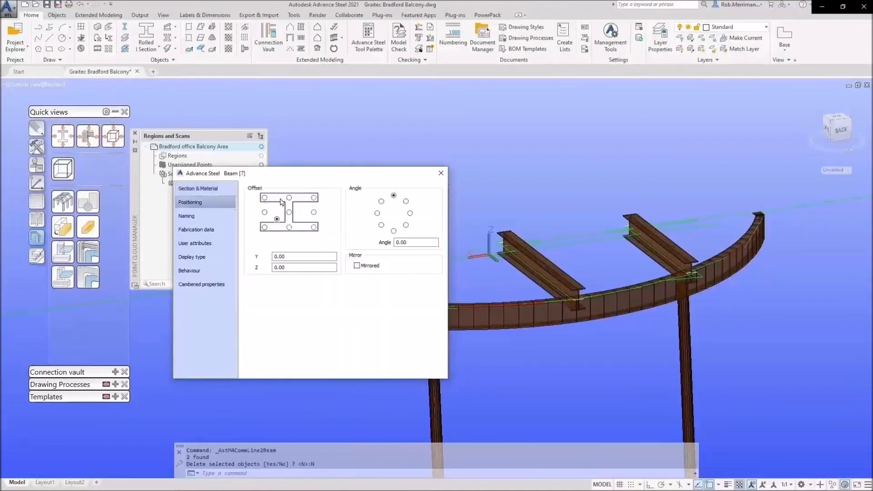
{"action": "left_click", "coordinate": [289, 198]}
{"action": "scroll", "coordinate": [585, 283], "scroll_direction": "up", "scroll_amount": 4}
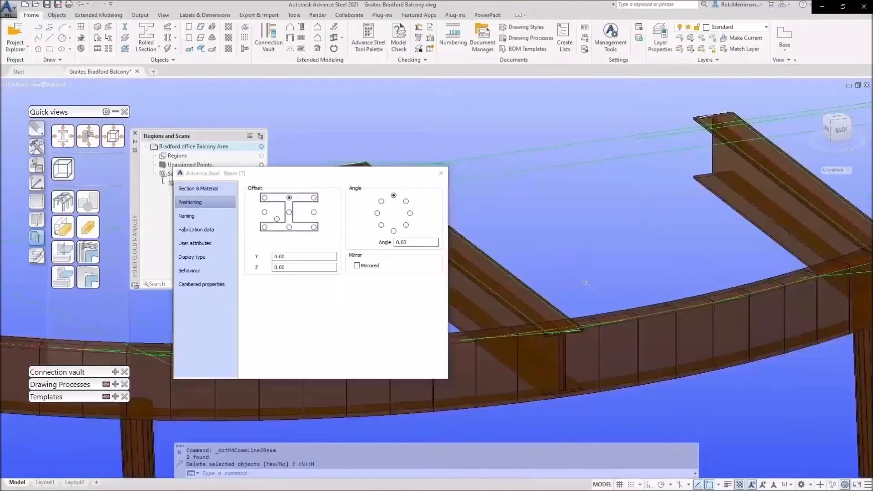
- Change the size of the two cross beams to UB203x102x23 and close their properties
{"action": "left_click", "coordinate": [219, 189]}
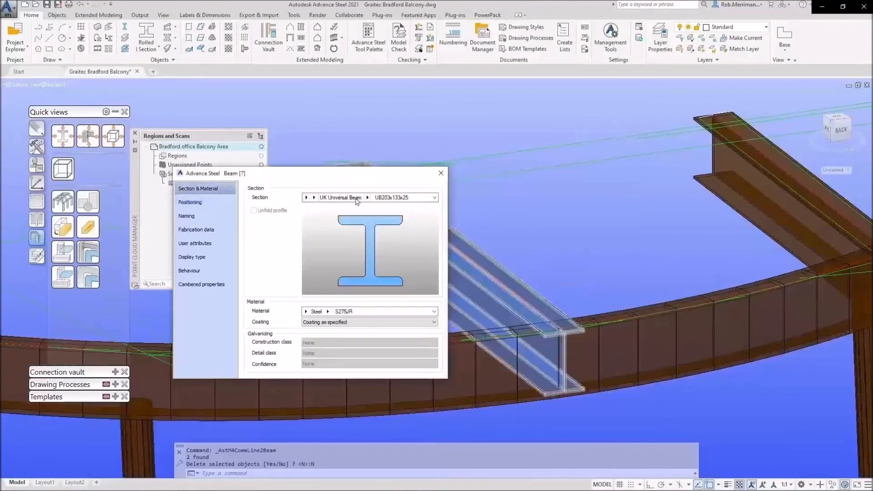
{"action": "left_click", "coordinate": [367, 198]}
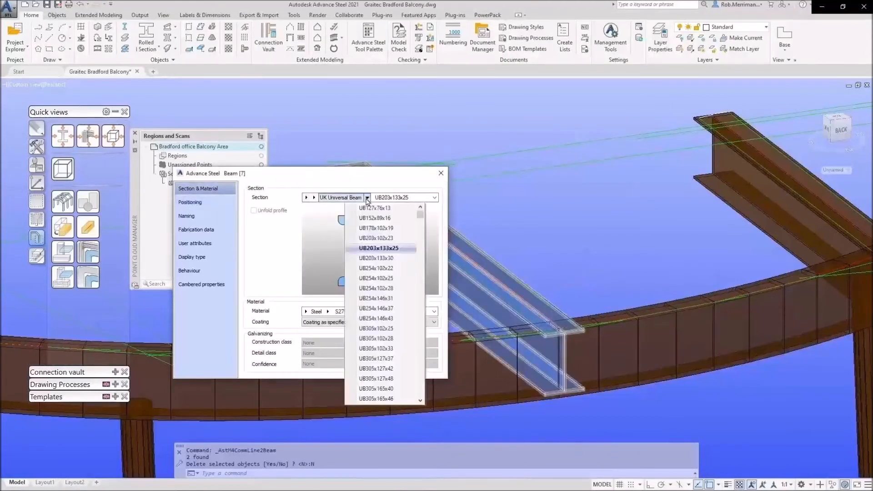
{"action": "left_click", "coordinate": [381, 238]}
{"action": "key", "text": "Escape"}
{"action": "middle_click_drag", "start_coordinate": [550, 247], "coordinate": [587, 218], "text": "shift"}
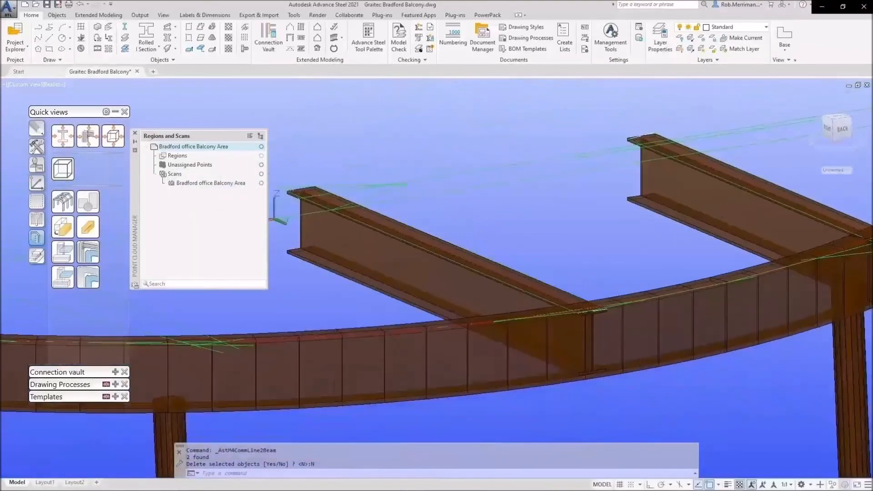
- Display the Bradford office Balcony Area point cloud and compare the modelled steelwork with the scan
{"action": "left_click", "coordinate": [262, 147]}
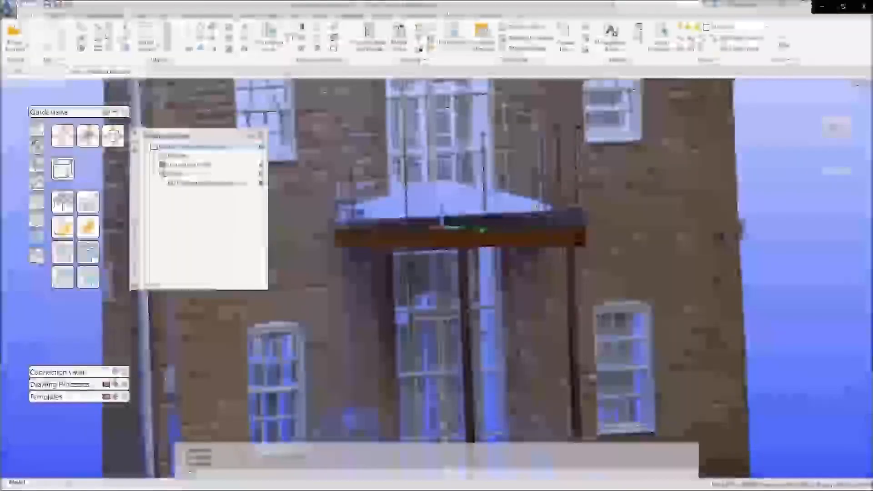
{"action": "middle_click_drag", "start_coordinate": [438, 207], "coordinate": [386, 243], "text": "shift"}
- Select all Advance Steel objects and isolate them so only the balcony steelwork is displayed
{"action": "left_click", "coordinate": [38, 218]}
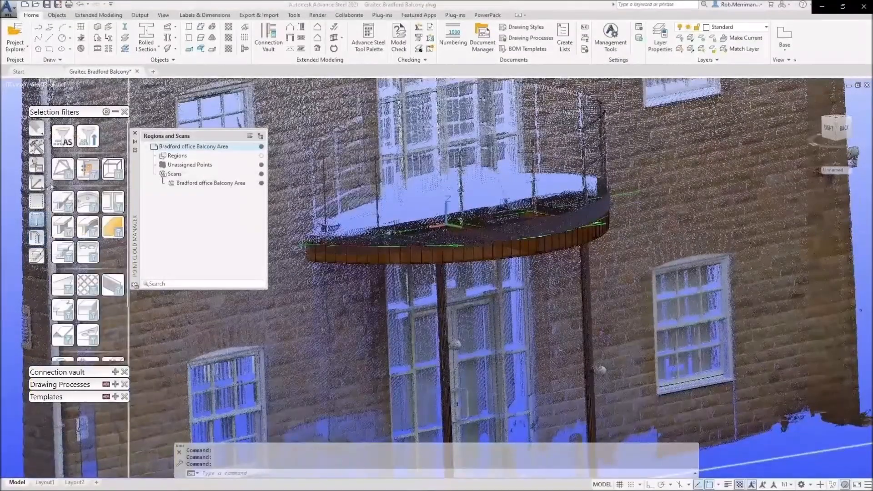
{"action": "left_click", "coordinate": [63, 139]}
{"action": "left_click", "coordinate": [37, 236]}
{"action": "left_click", "coordinate": [62, 276]}
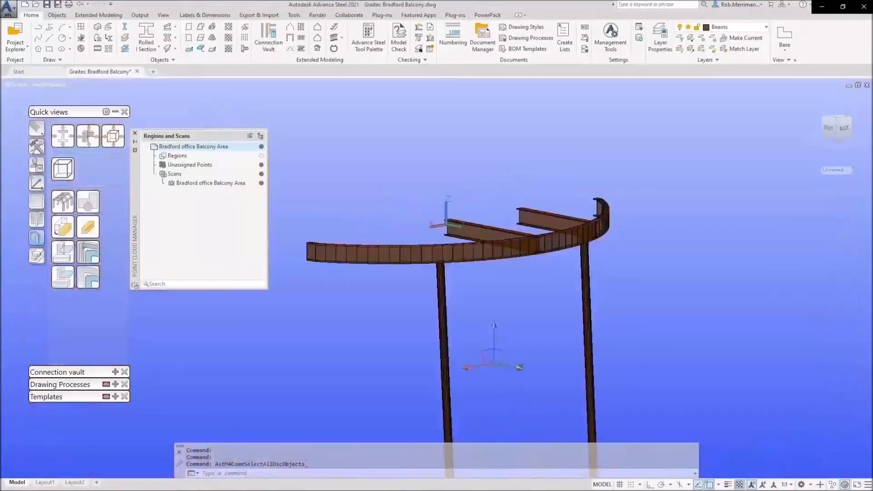
{"action": "middle_click_drag", "start_coordinate": [478, 291], "coordinate": [432, 237], "text": "shift"}
{"action": "middle_click_drag", "start_coordinate": [434, 322], "coordinate": [606, 314], "text": "shift"}
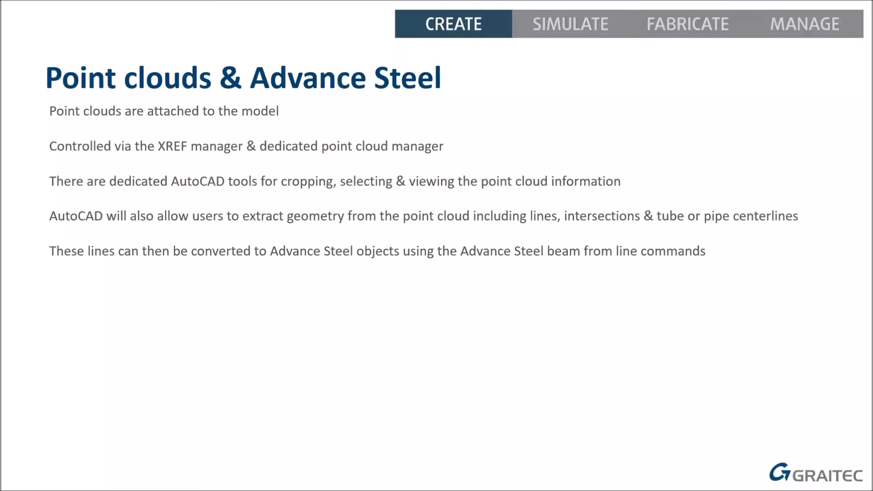
{"action": "key", "text": "Right"}
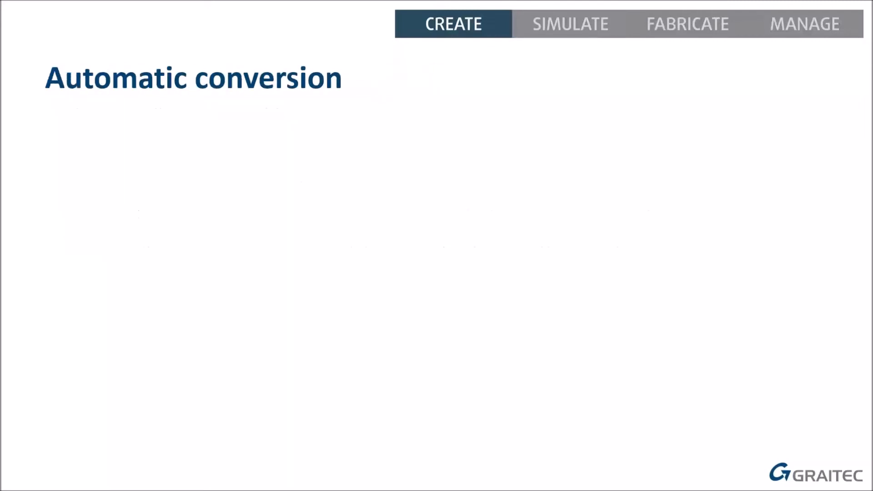